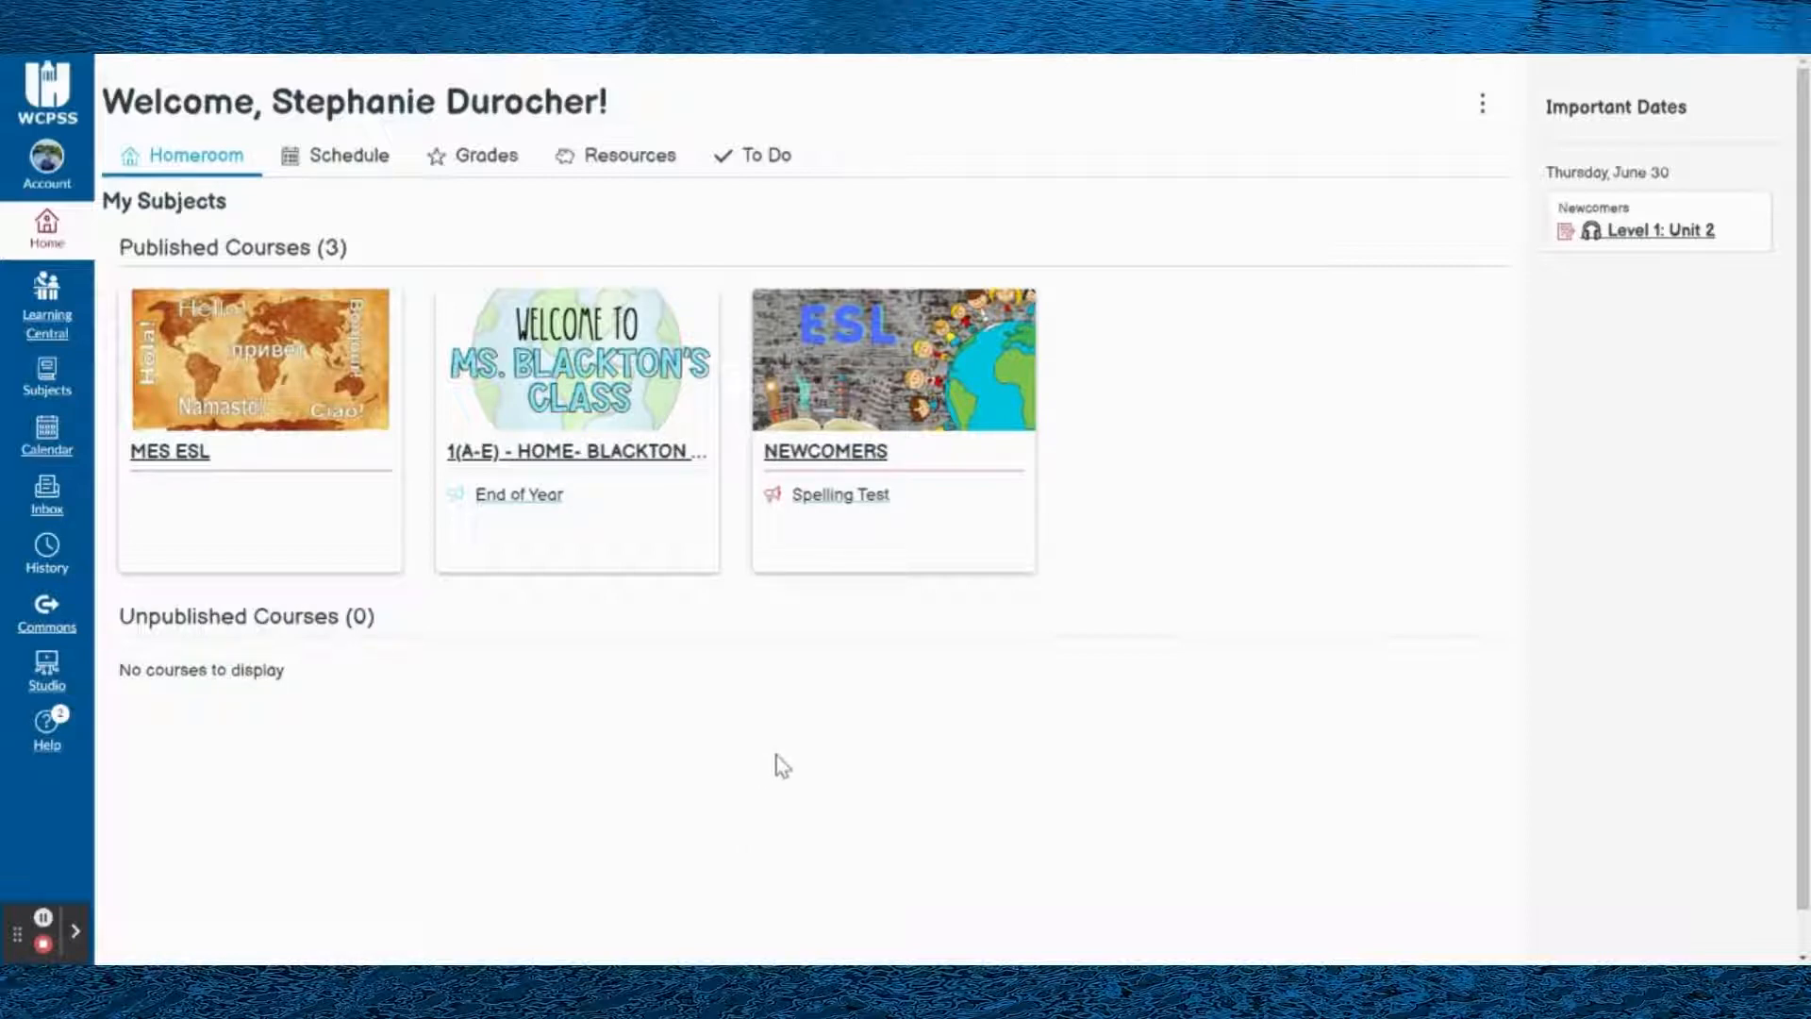
- Open the Newcomers course's management area and go to its list of quizzes
click(829, 466)
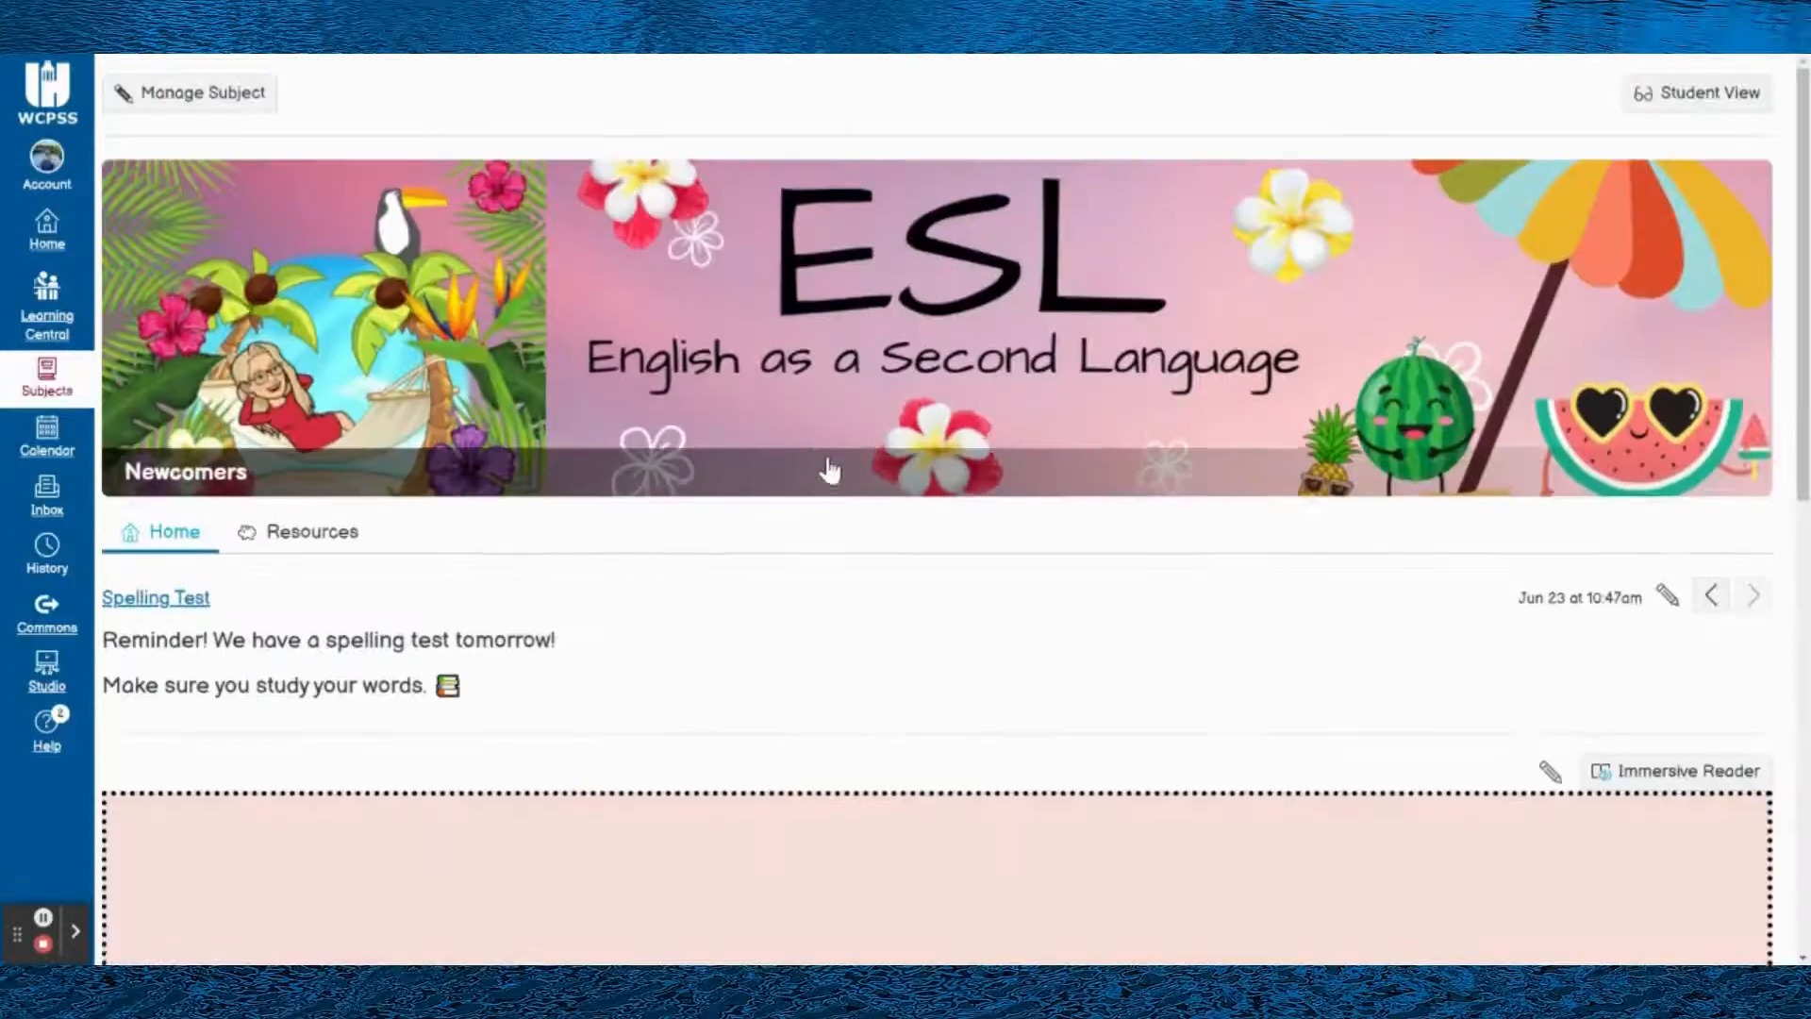
click(185, 87)
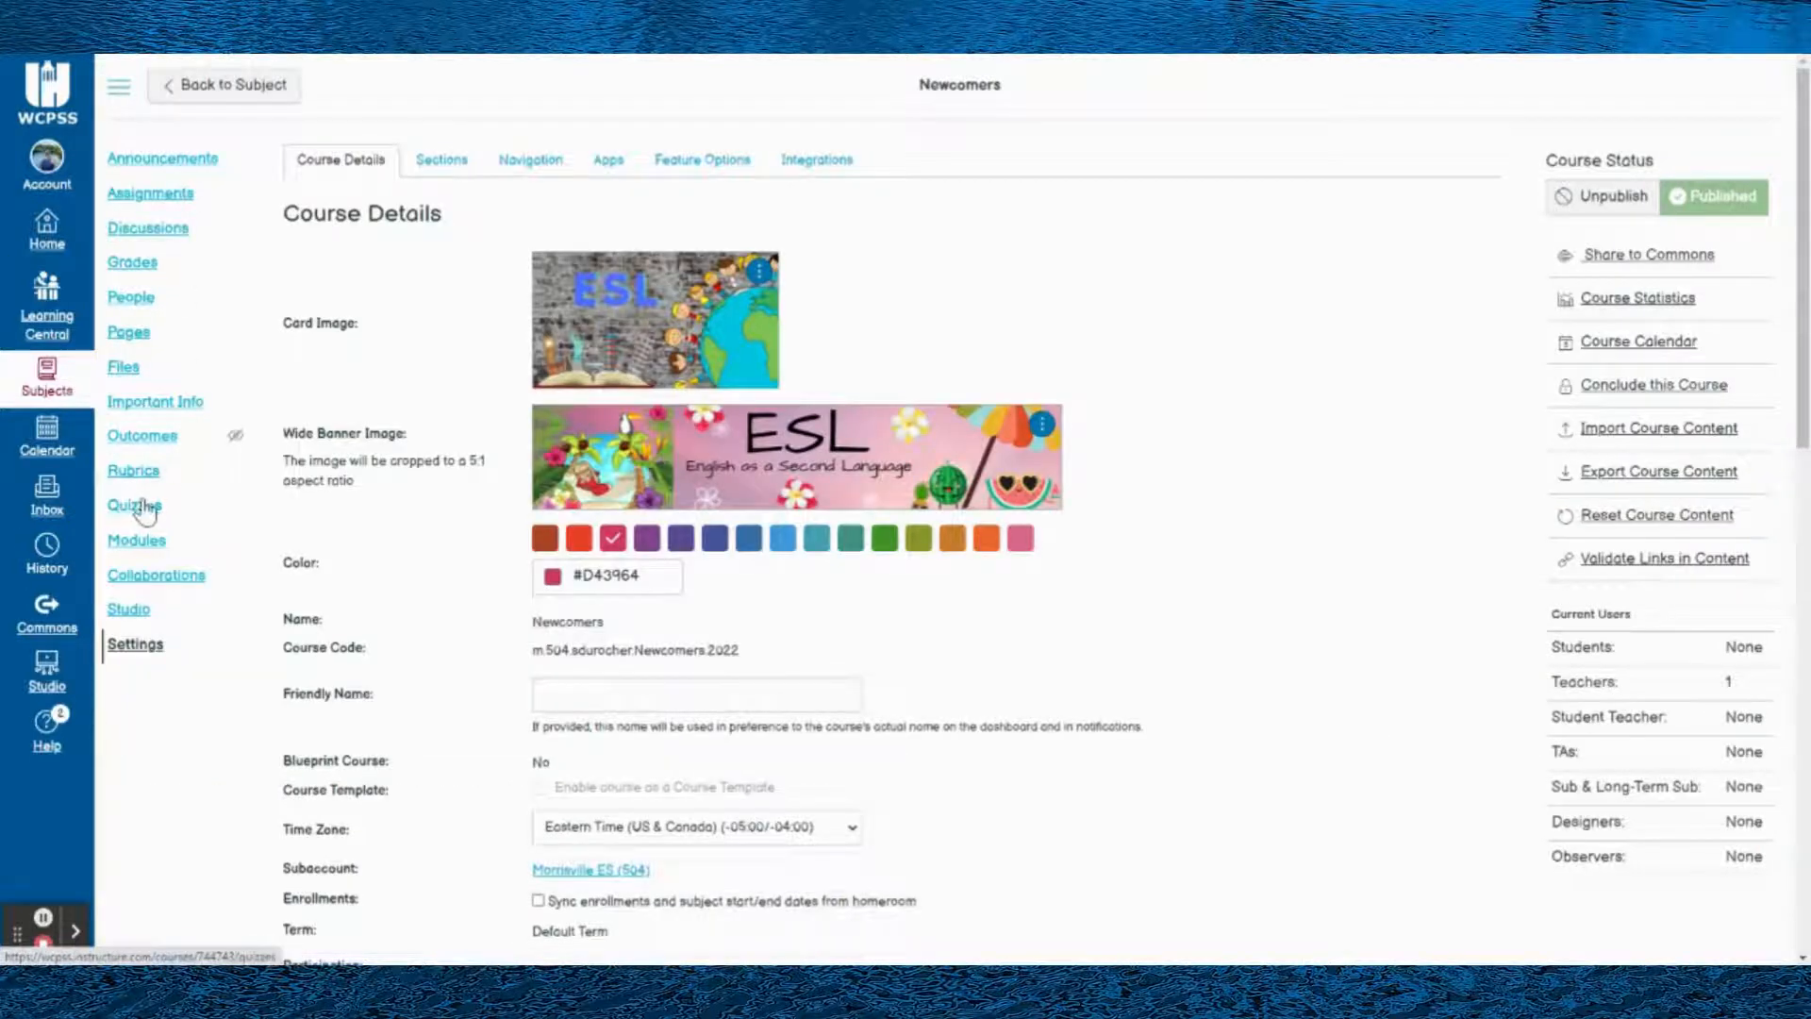
click(141, 507)
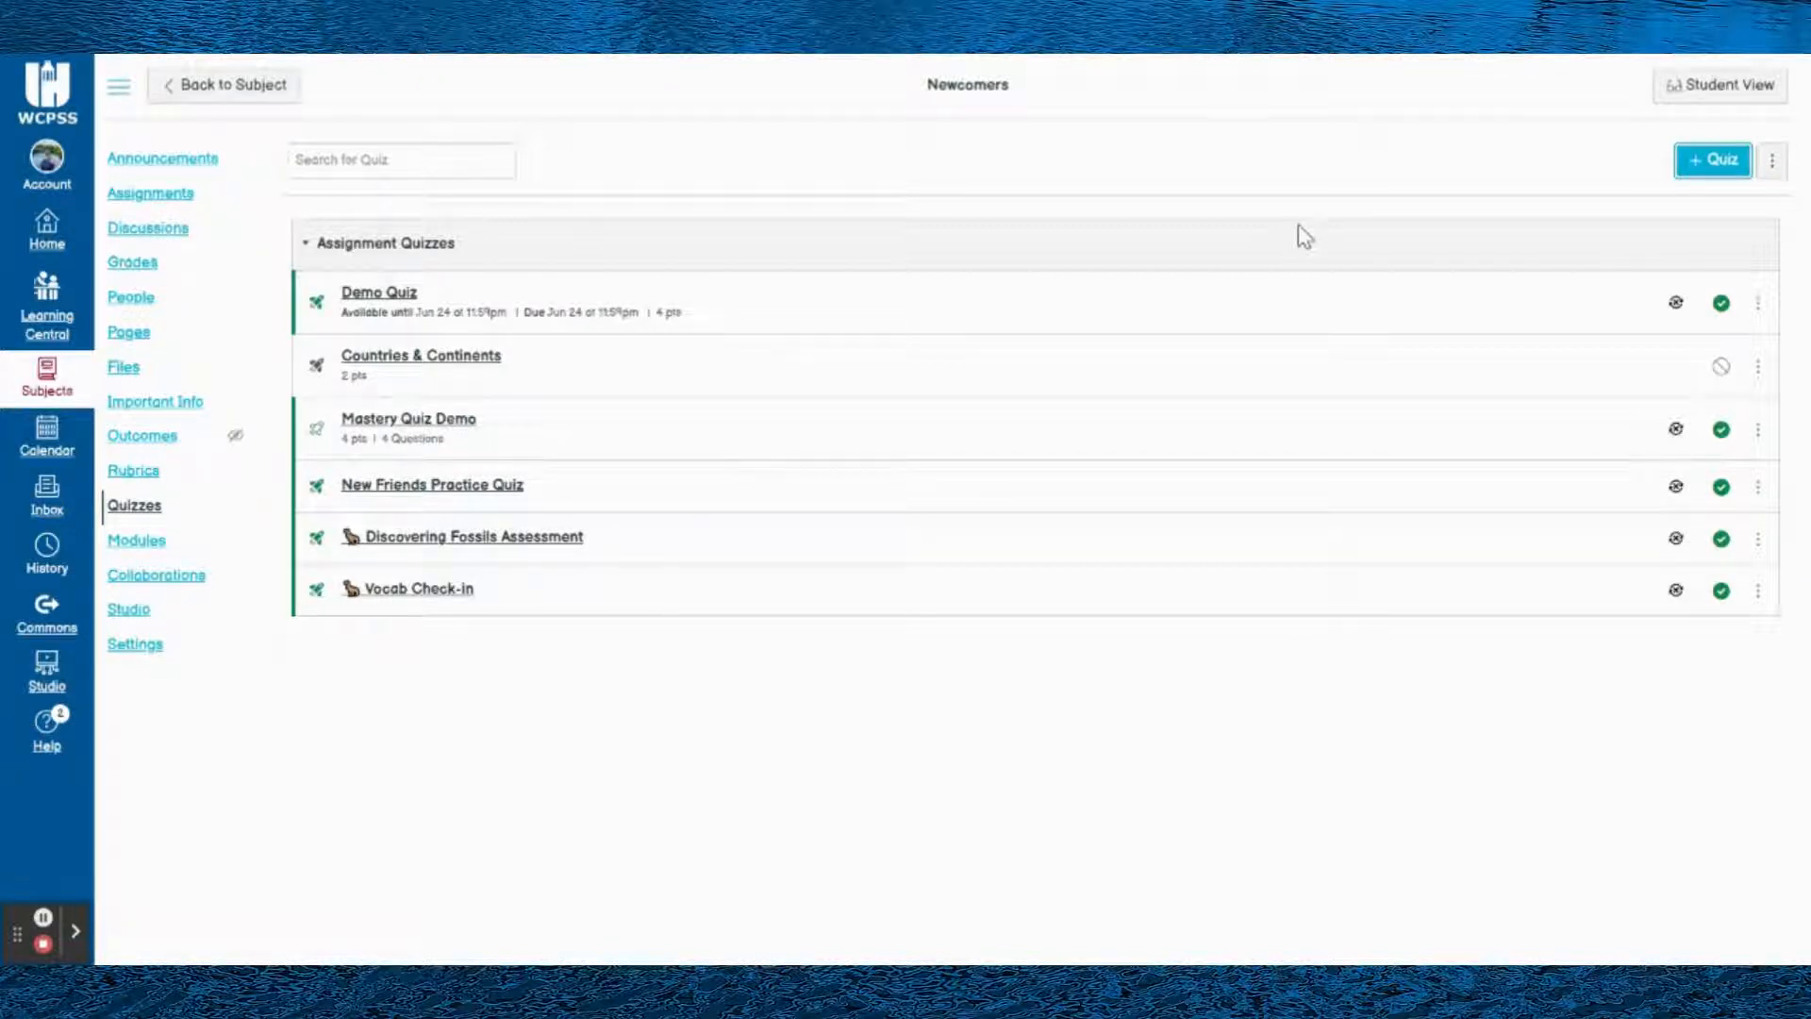
- Create a quiz using the New Quizzes engine
click(1700, 169)
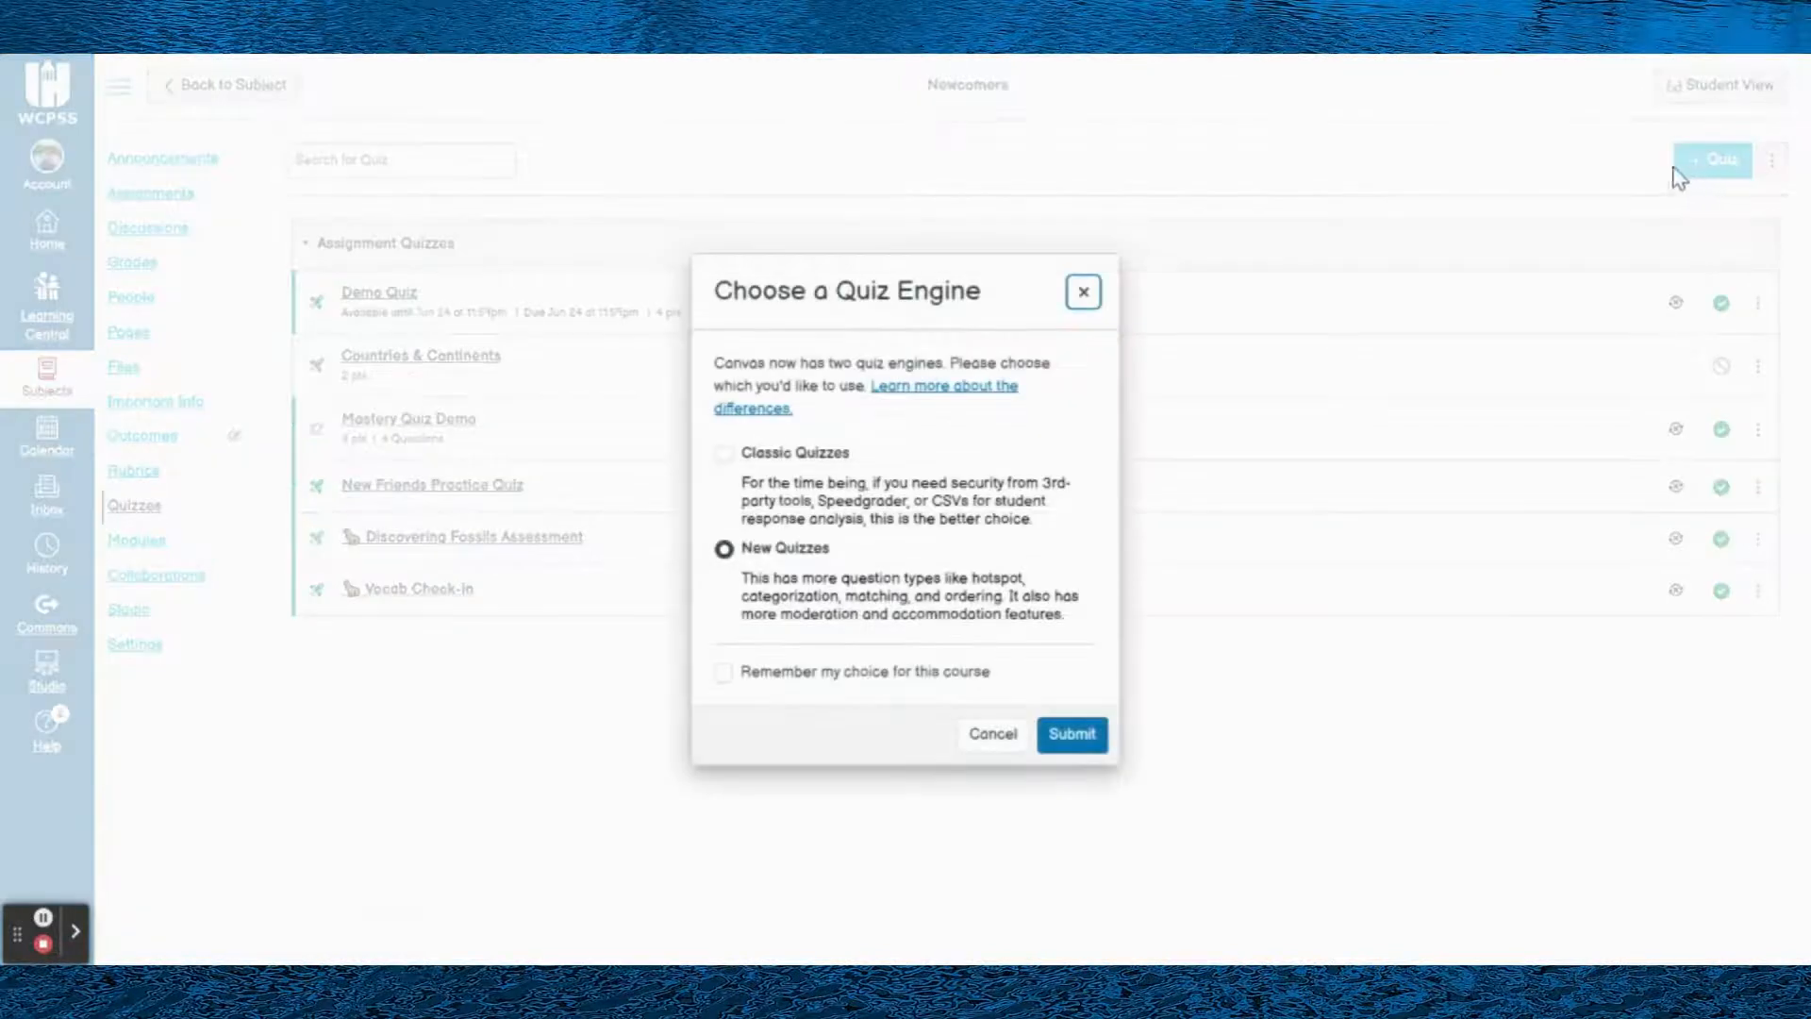
click(725, 552)
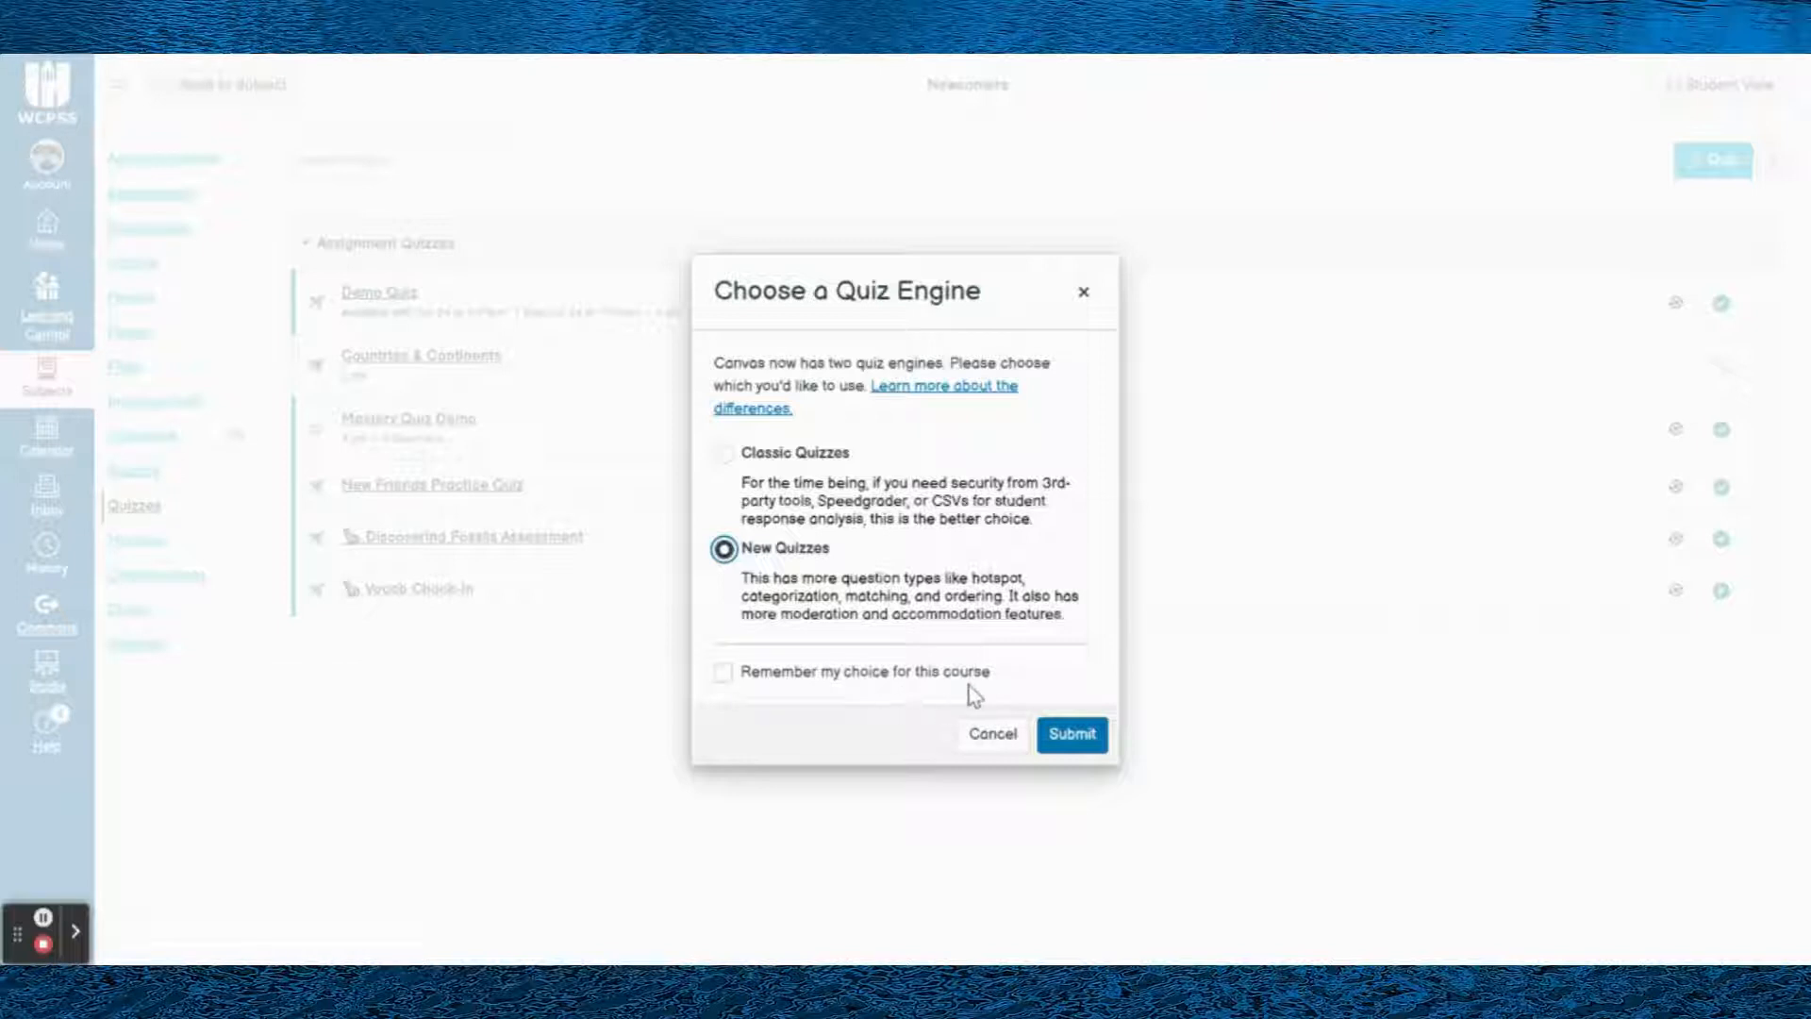
click(1073, 735)
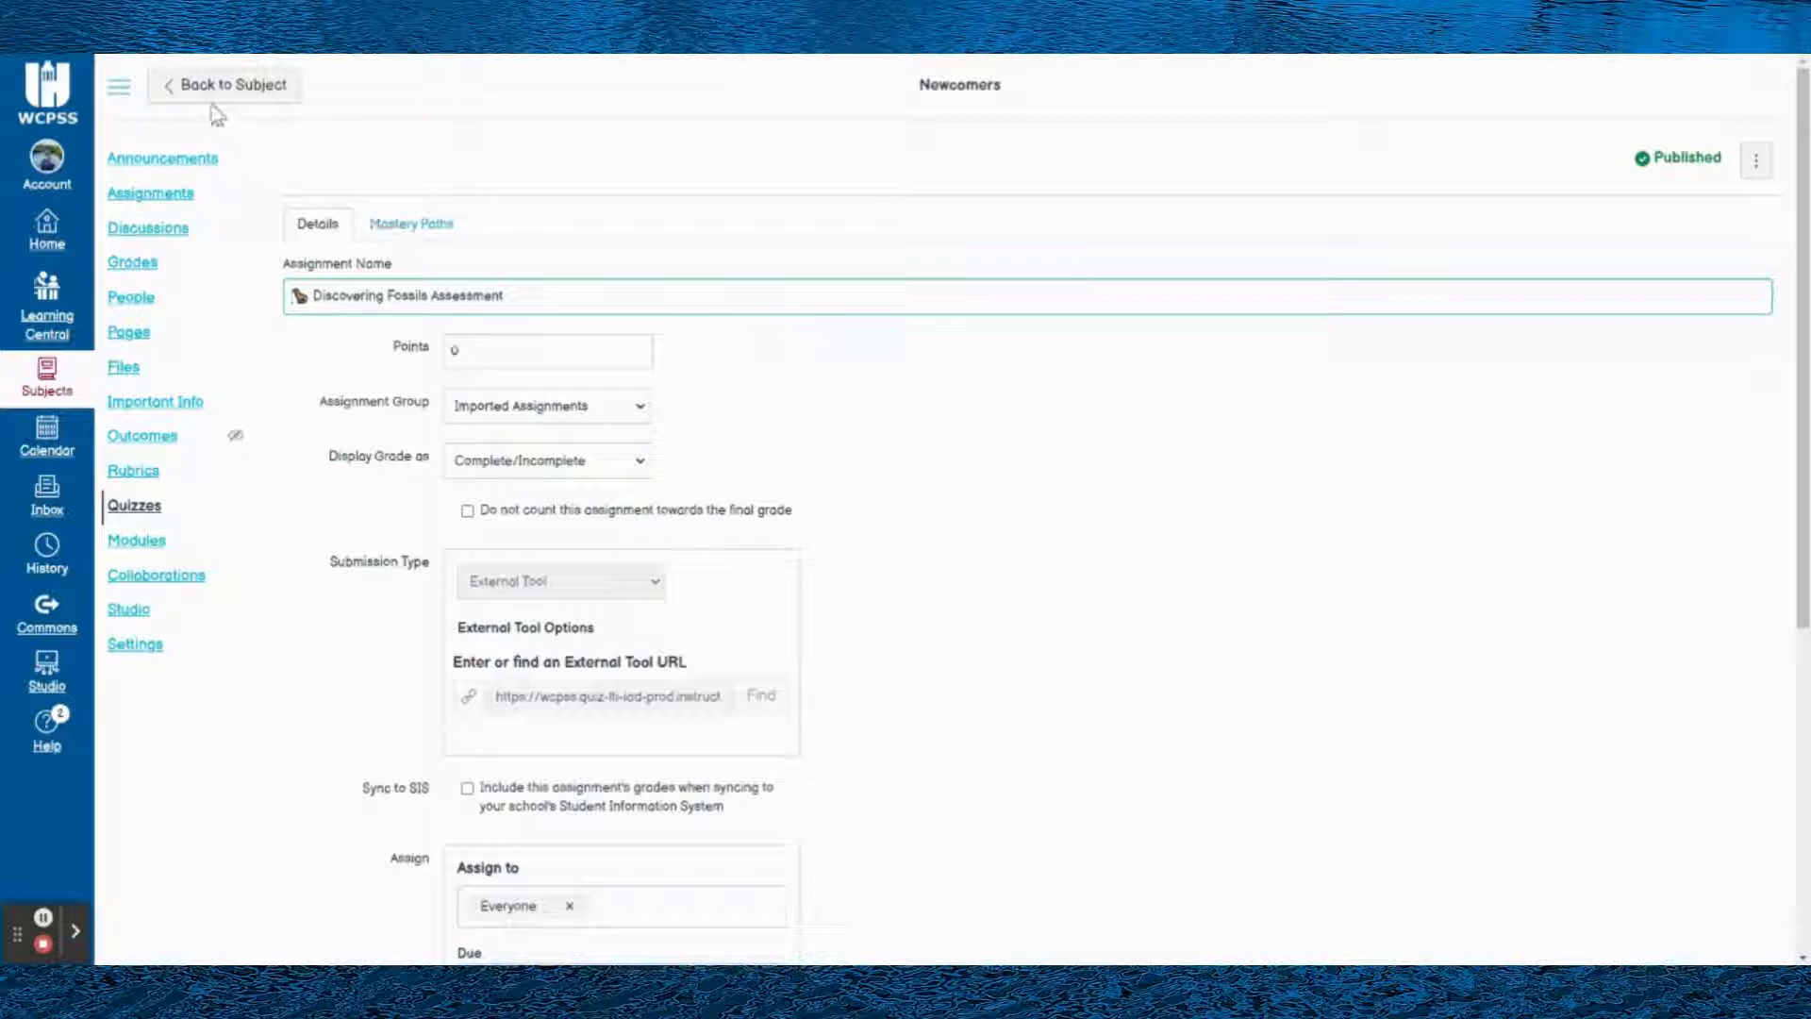
drag(305, 294, 564, 305)
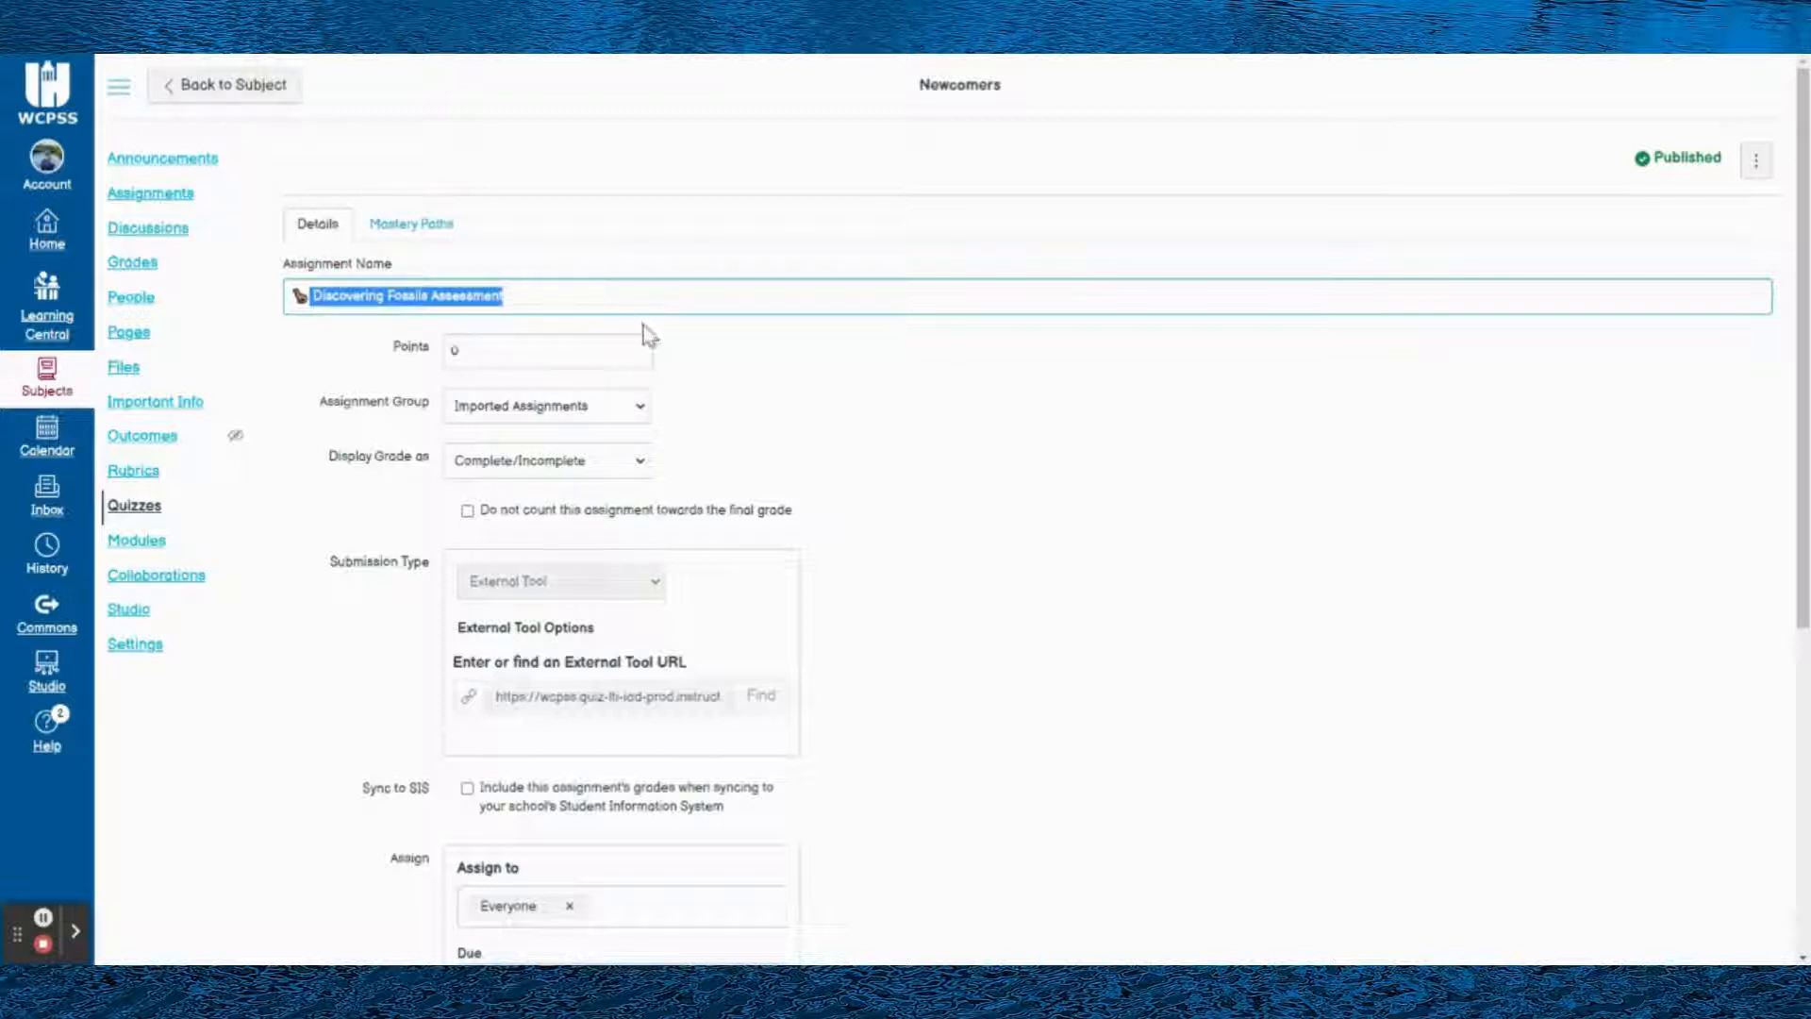
click(462, 351)
drag(499, 354, 431, 352)
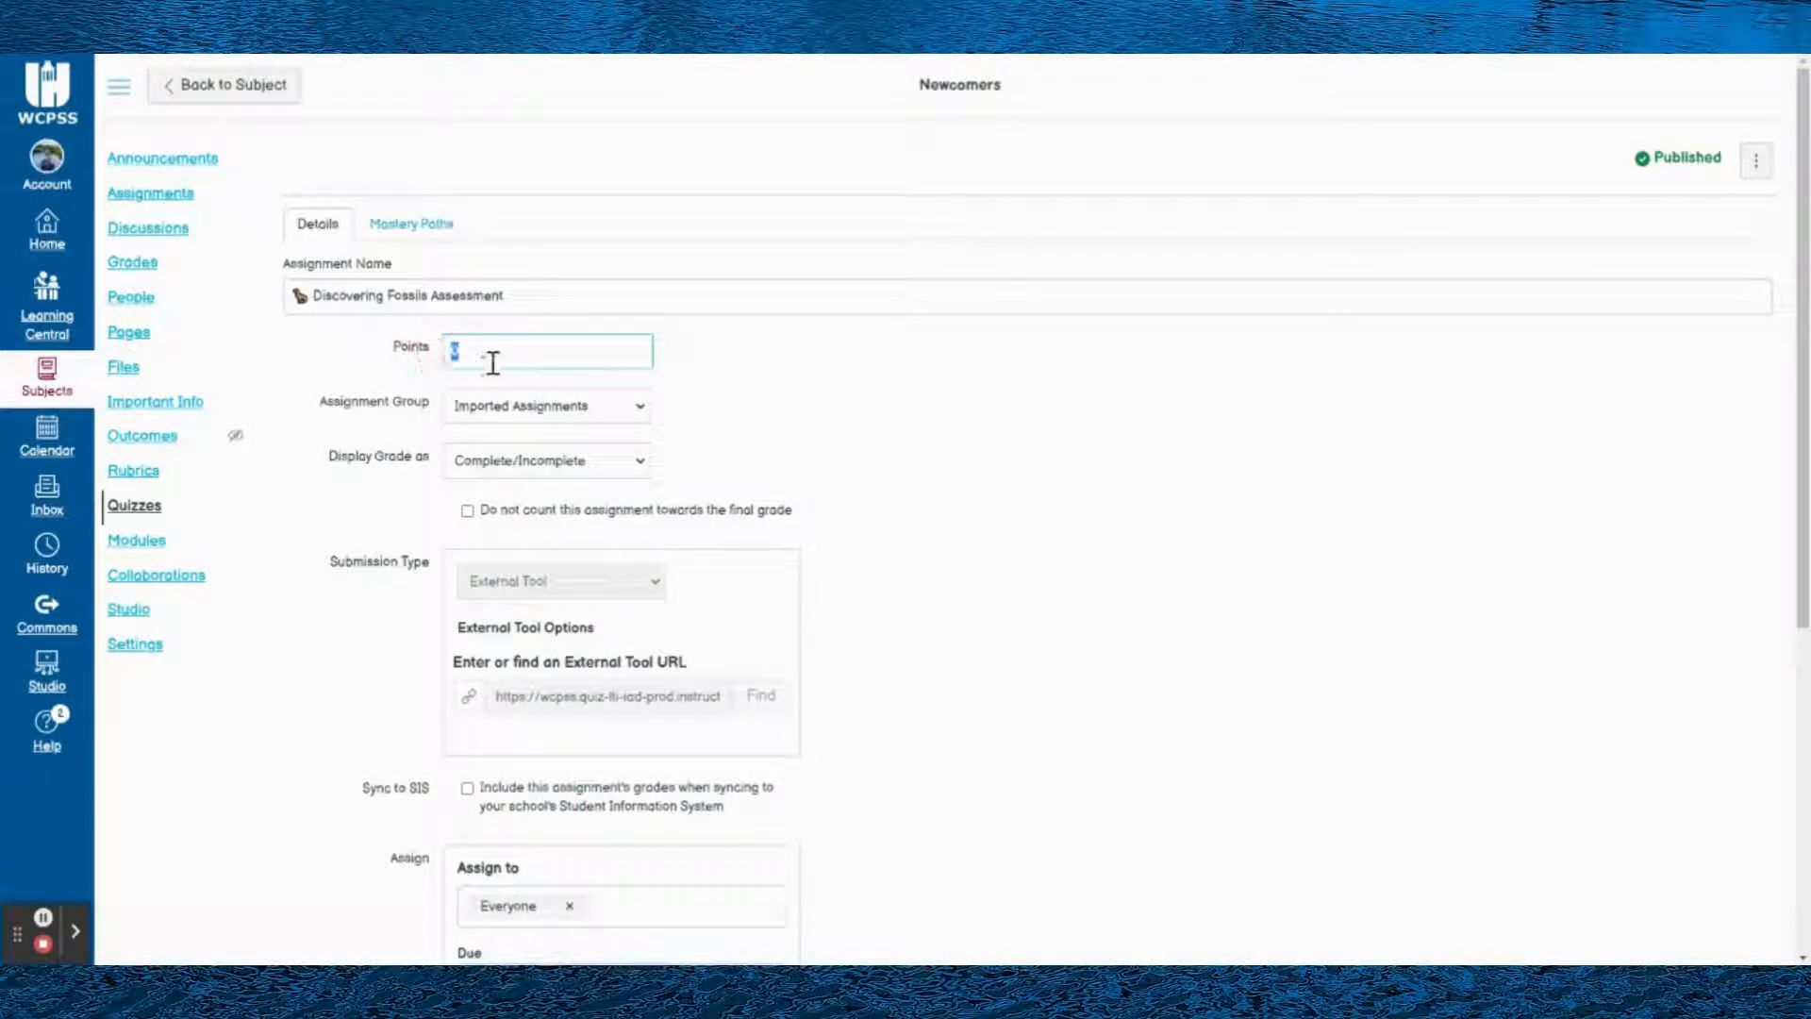
- Set the Discovering Fossils Assessment's assignment group to Quiz Group
click(511, 415)
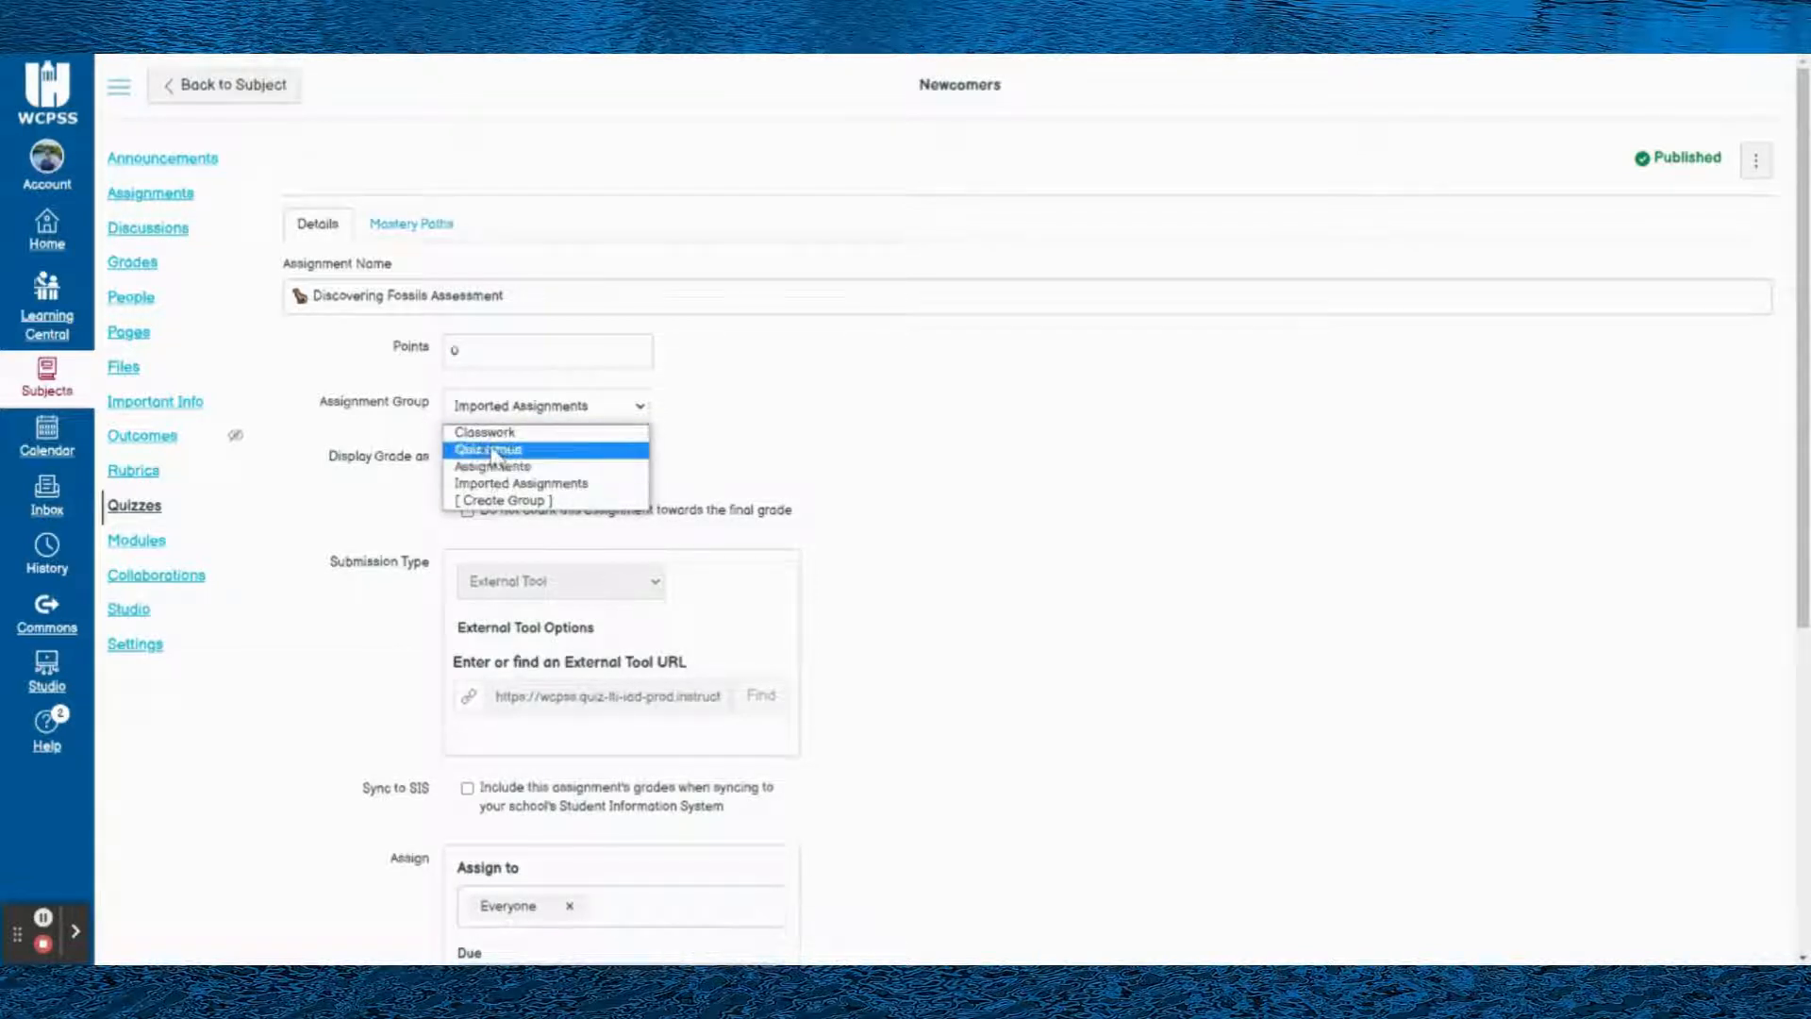
click(498, 432)
click(510, 408)
click(502, 449)
click(521, 407)
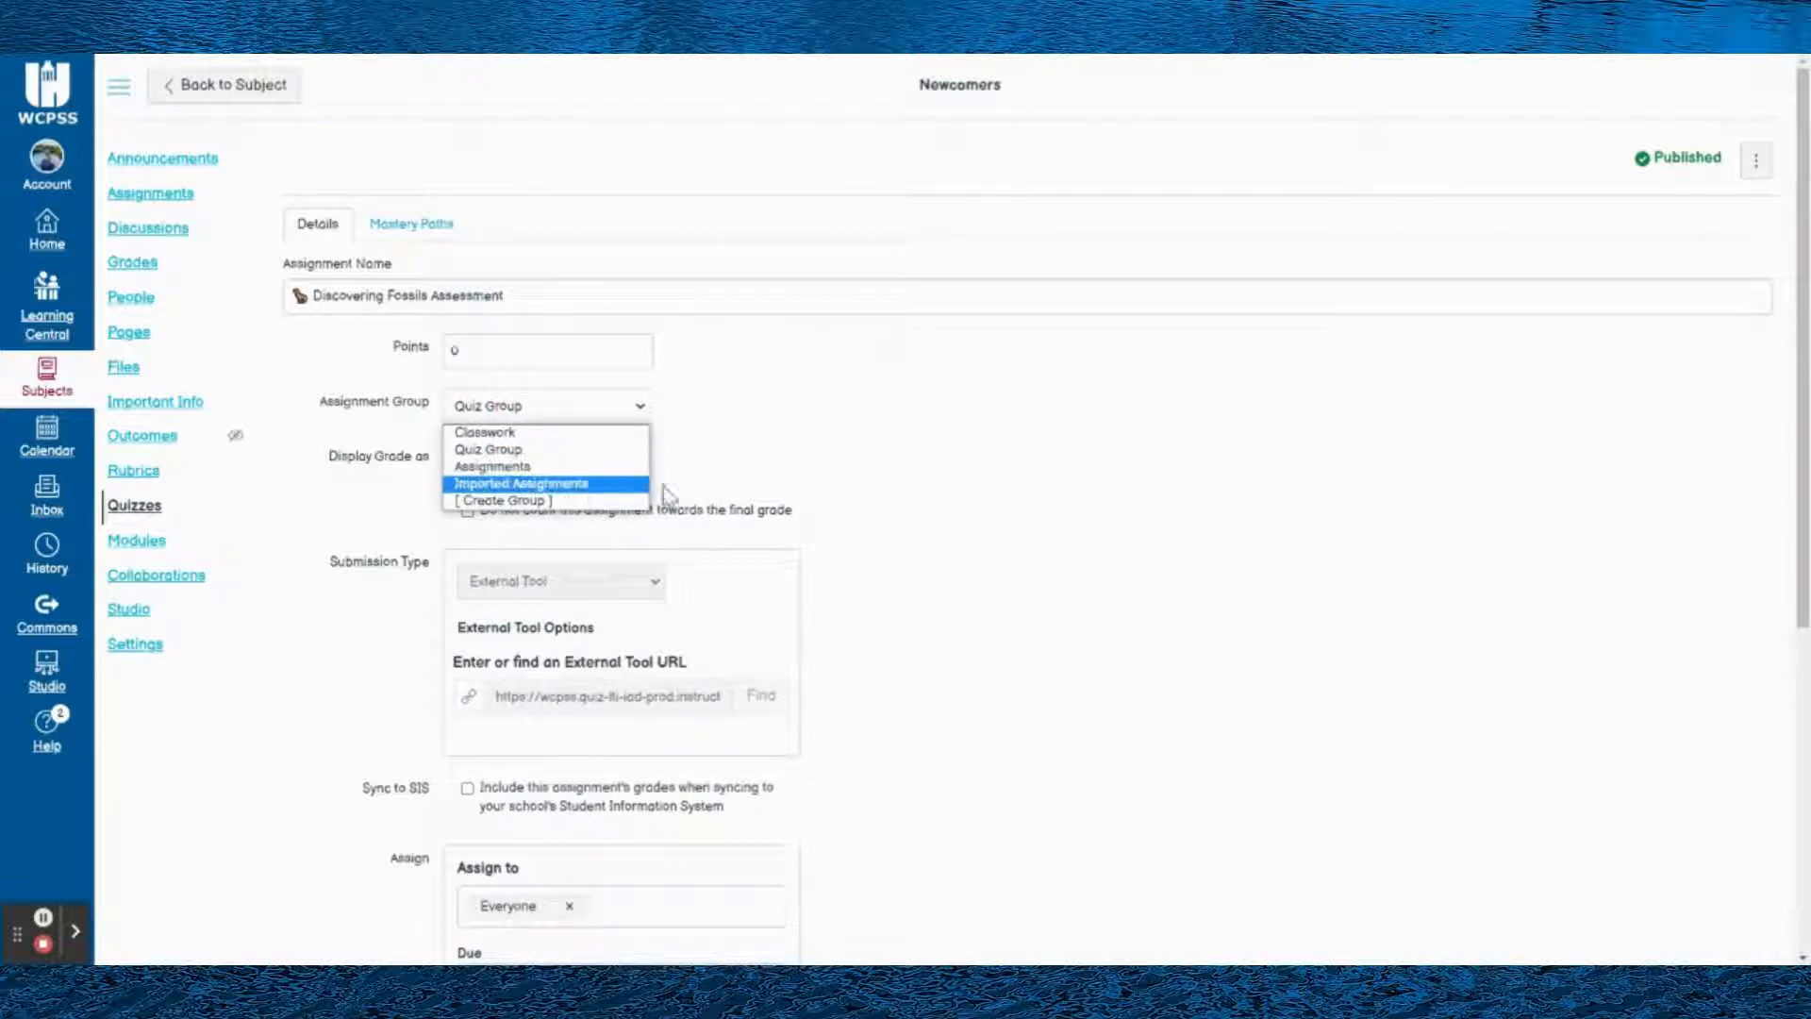
click(806, 468)
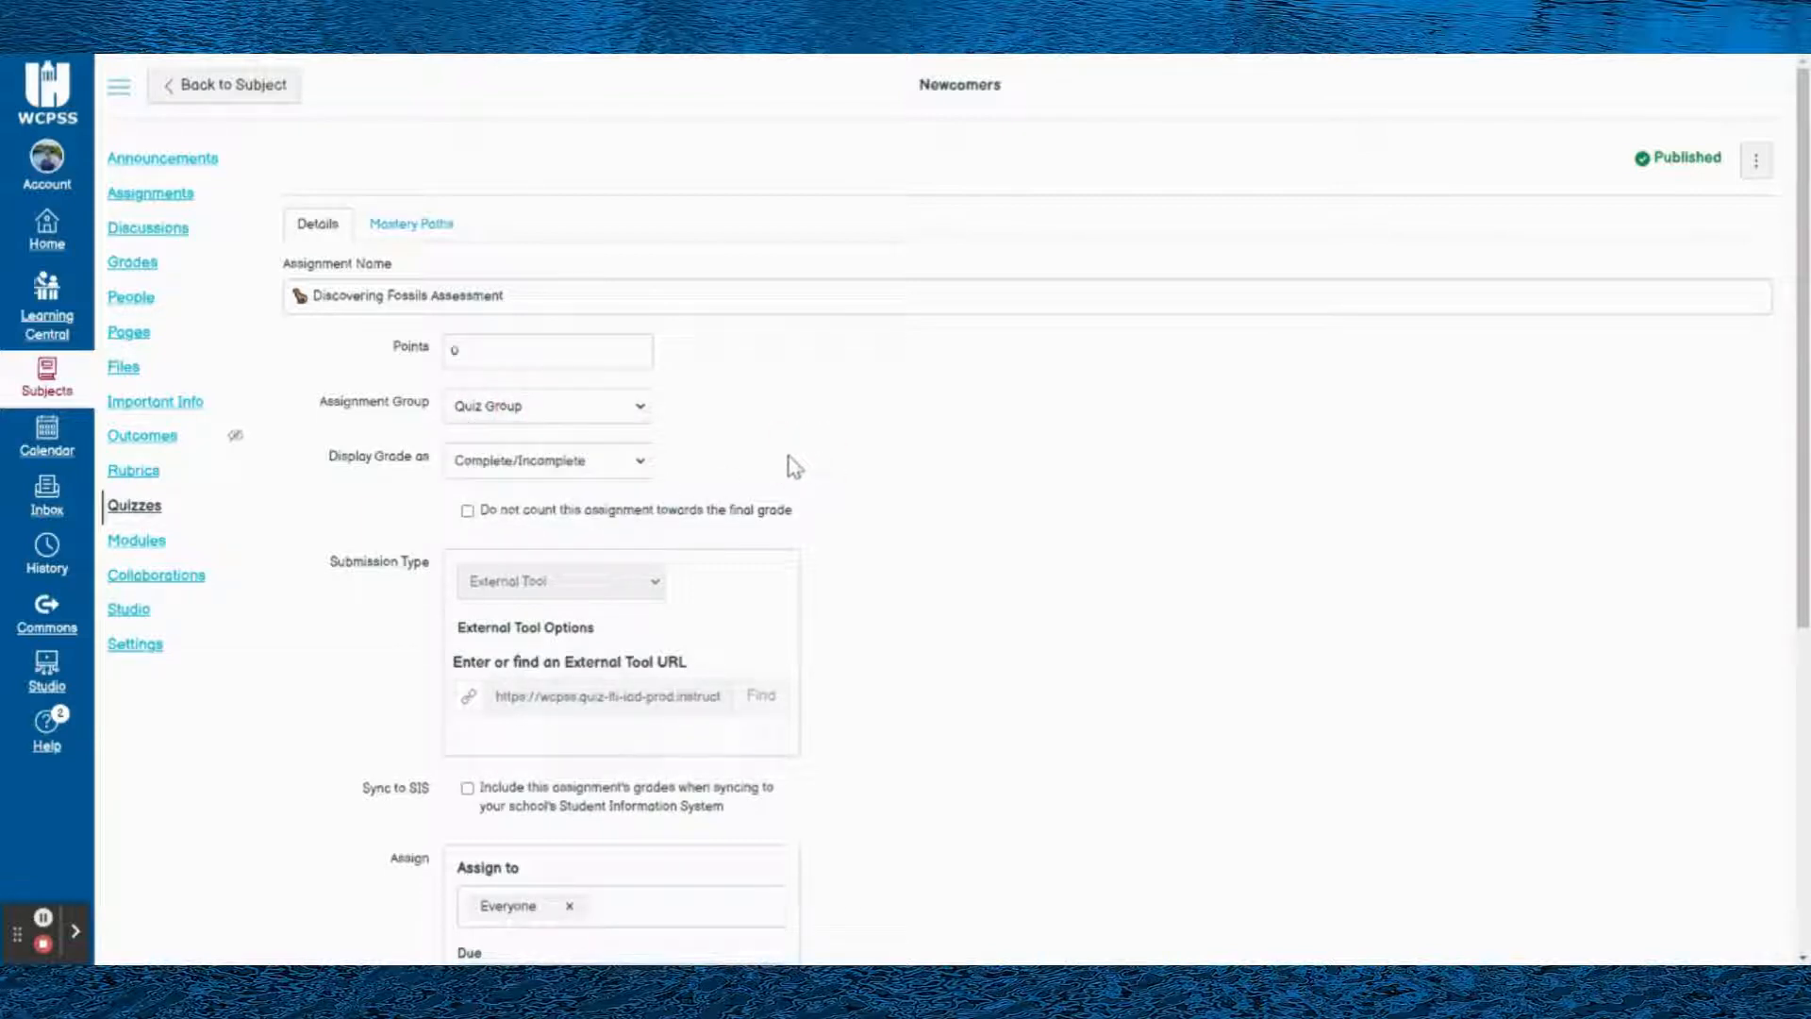
- Set the Discovering Fossils Assessment's assignment group to Classwork
click(587, 418)
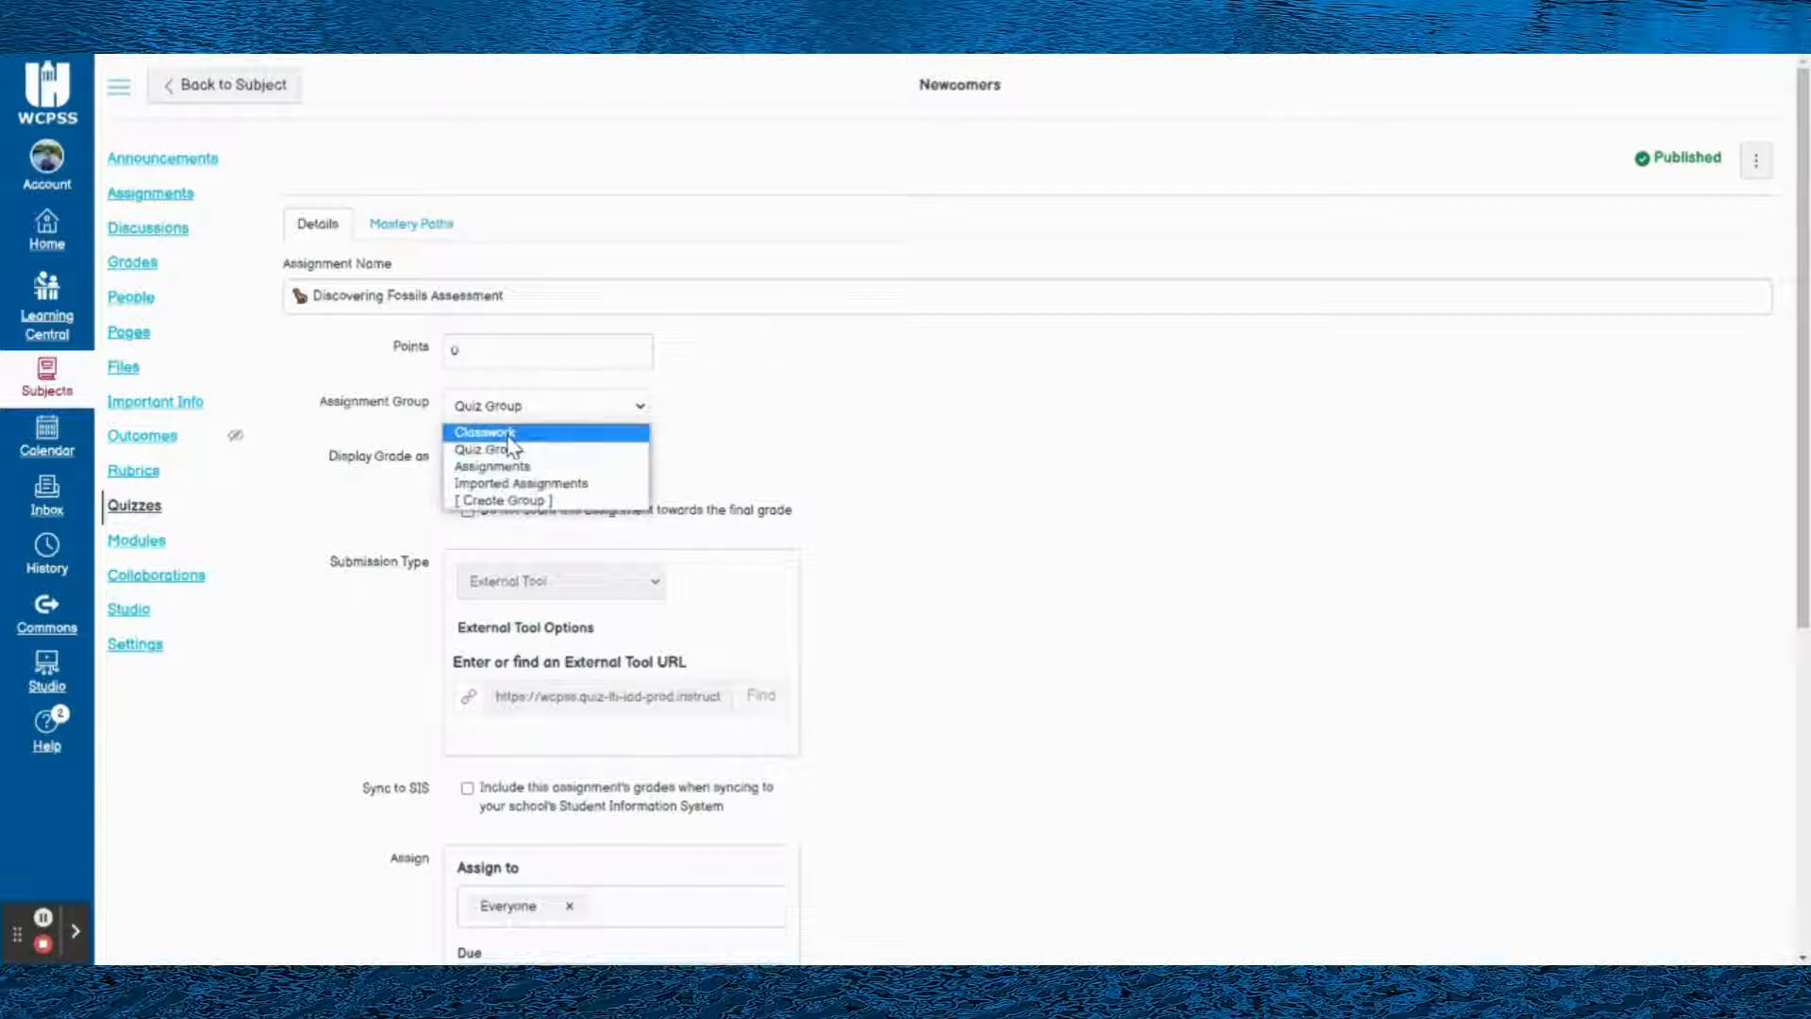
click(594, 428)
click(762, 416)
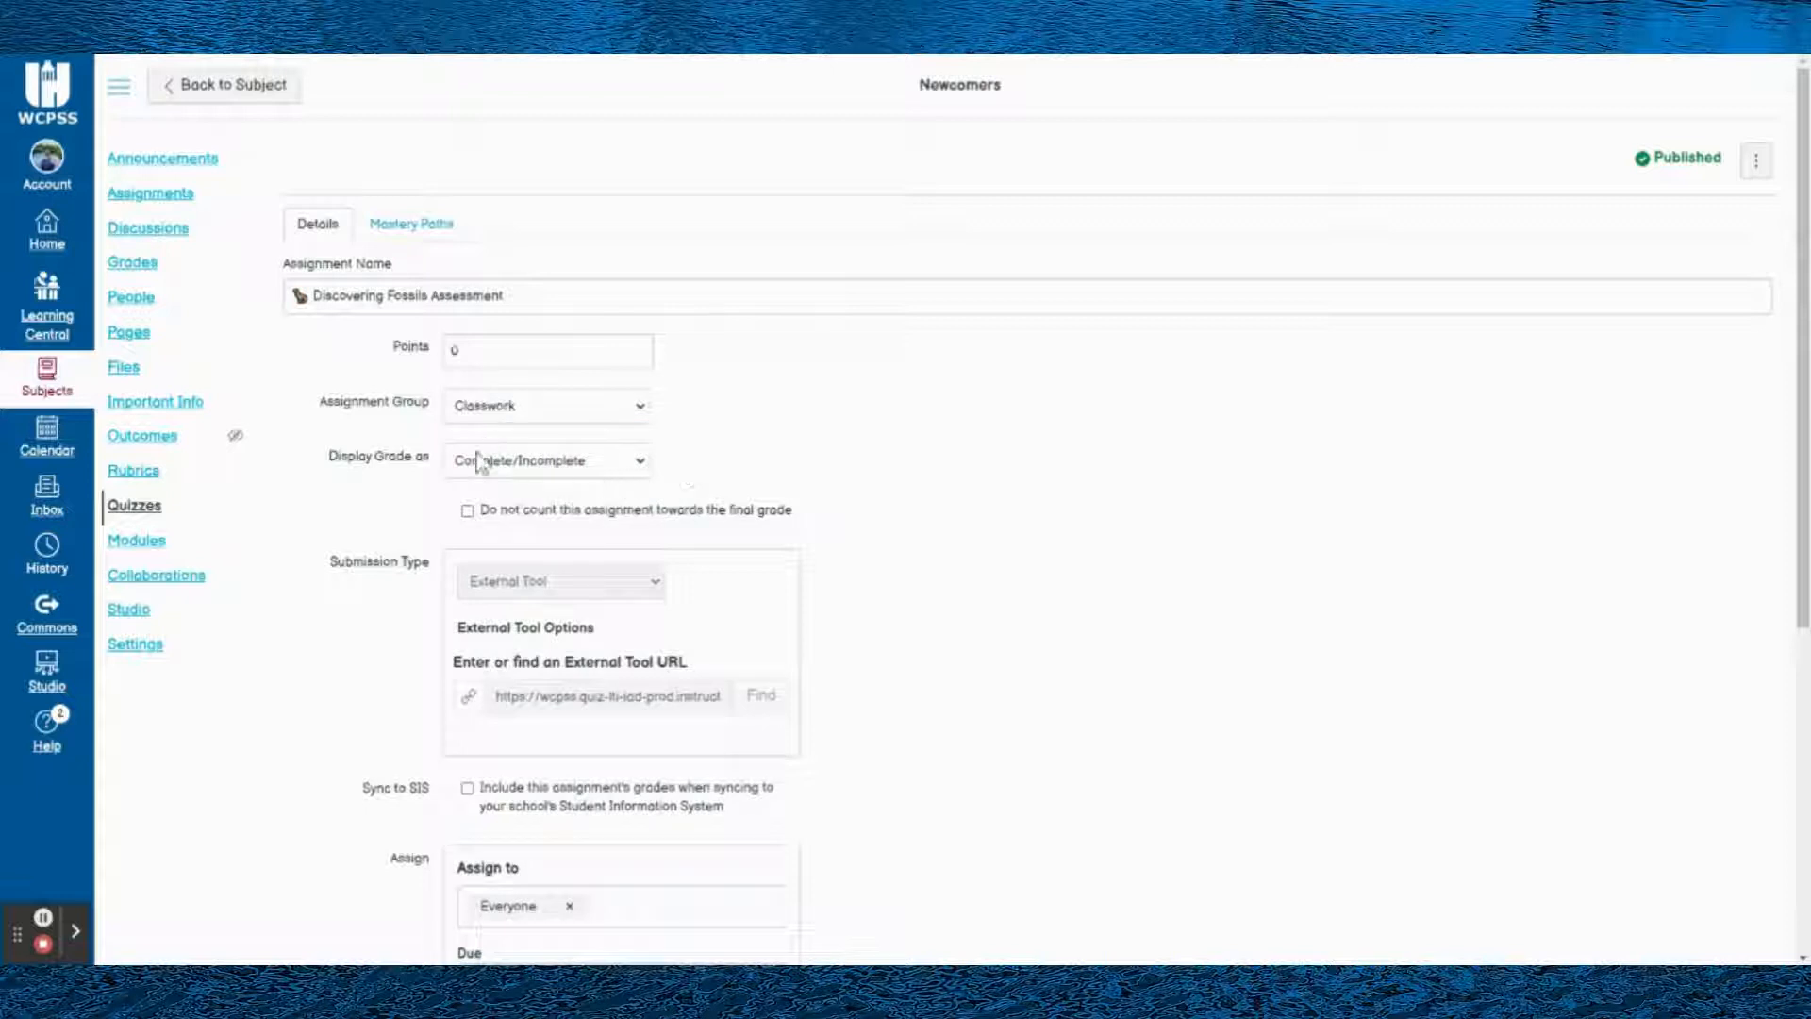
- Examine the quiz's grade display choices and the sections it can be assigned to
click(397, 472)
click(494, 463)
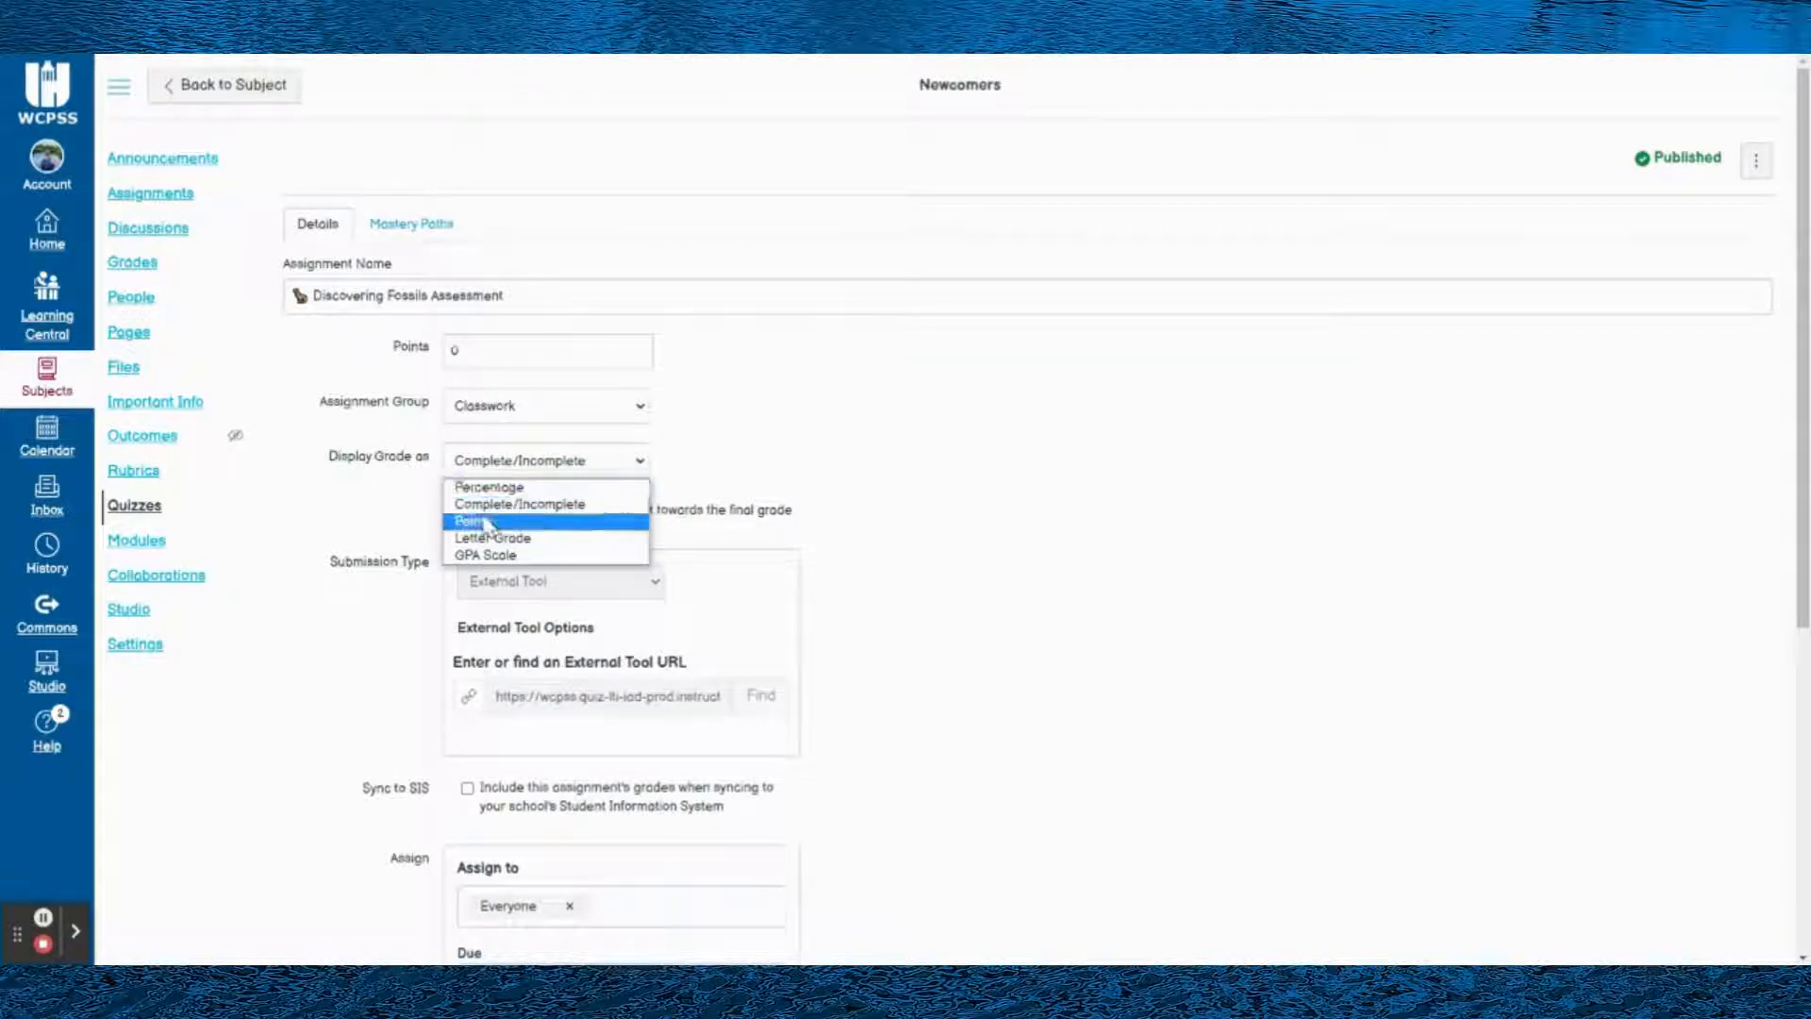
click(378, 503)
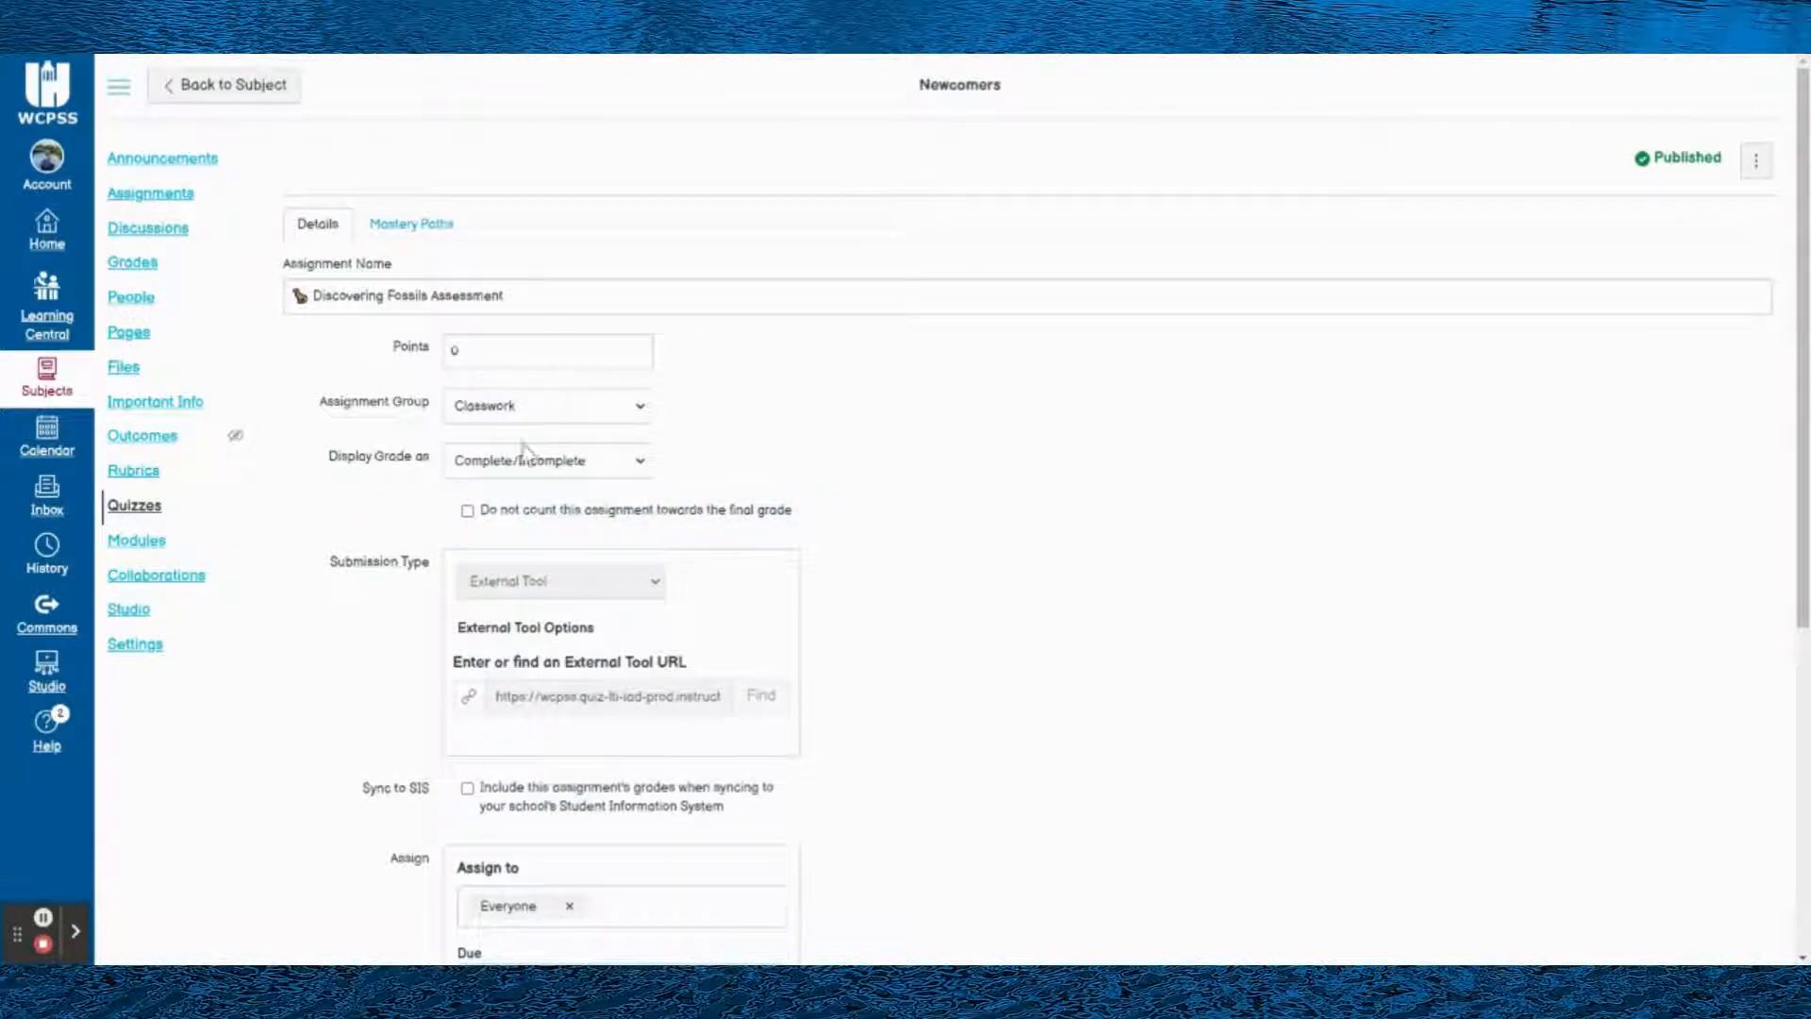
drag(430, 343, 635, 459)
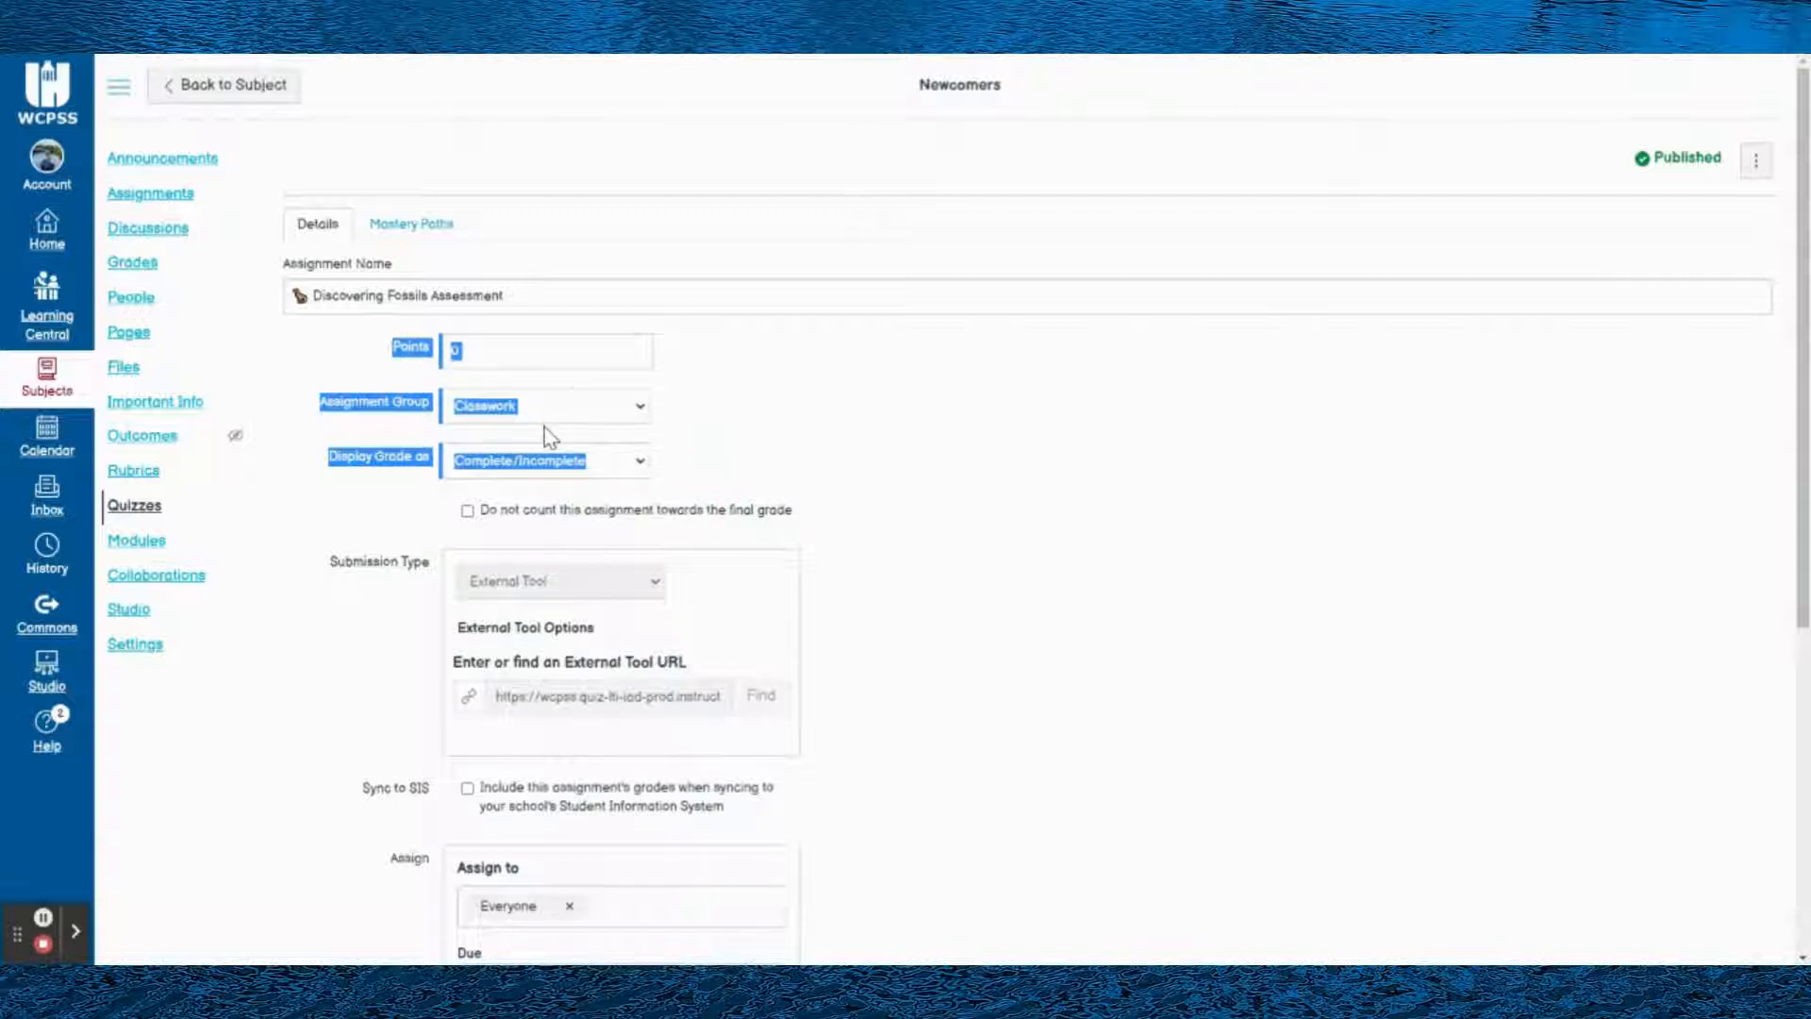
scroll(500, 472, down, 1)
scroll(482, 500, down, 3)
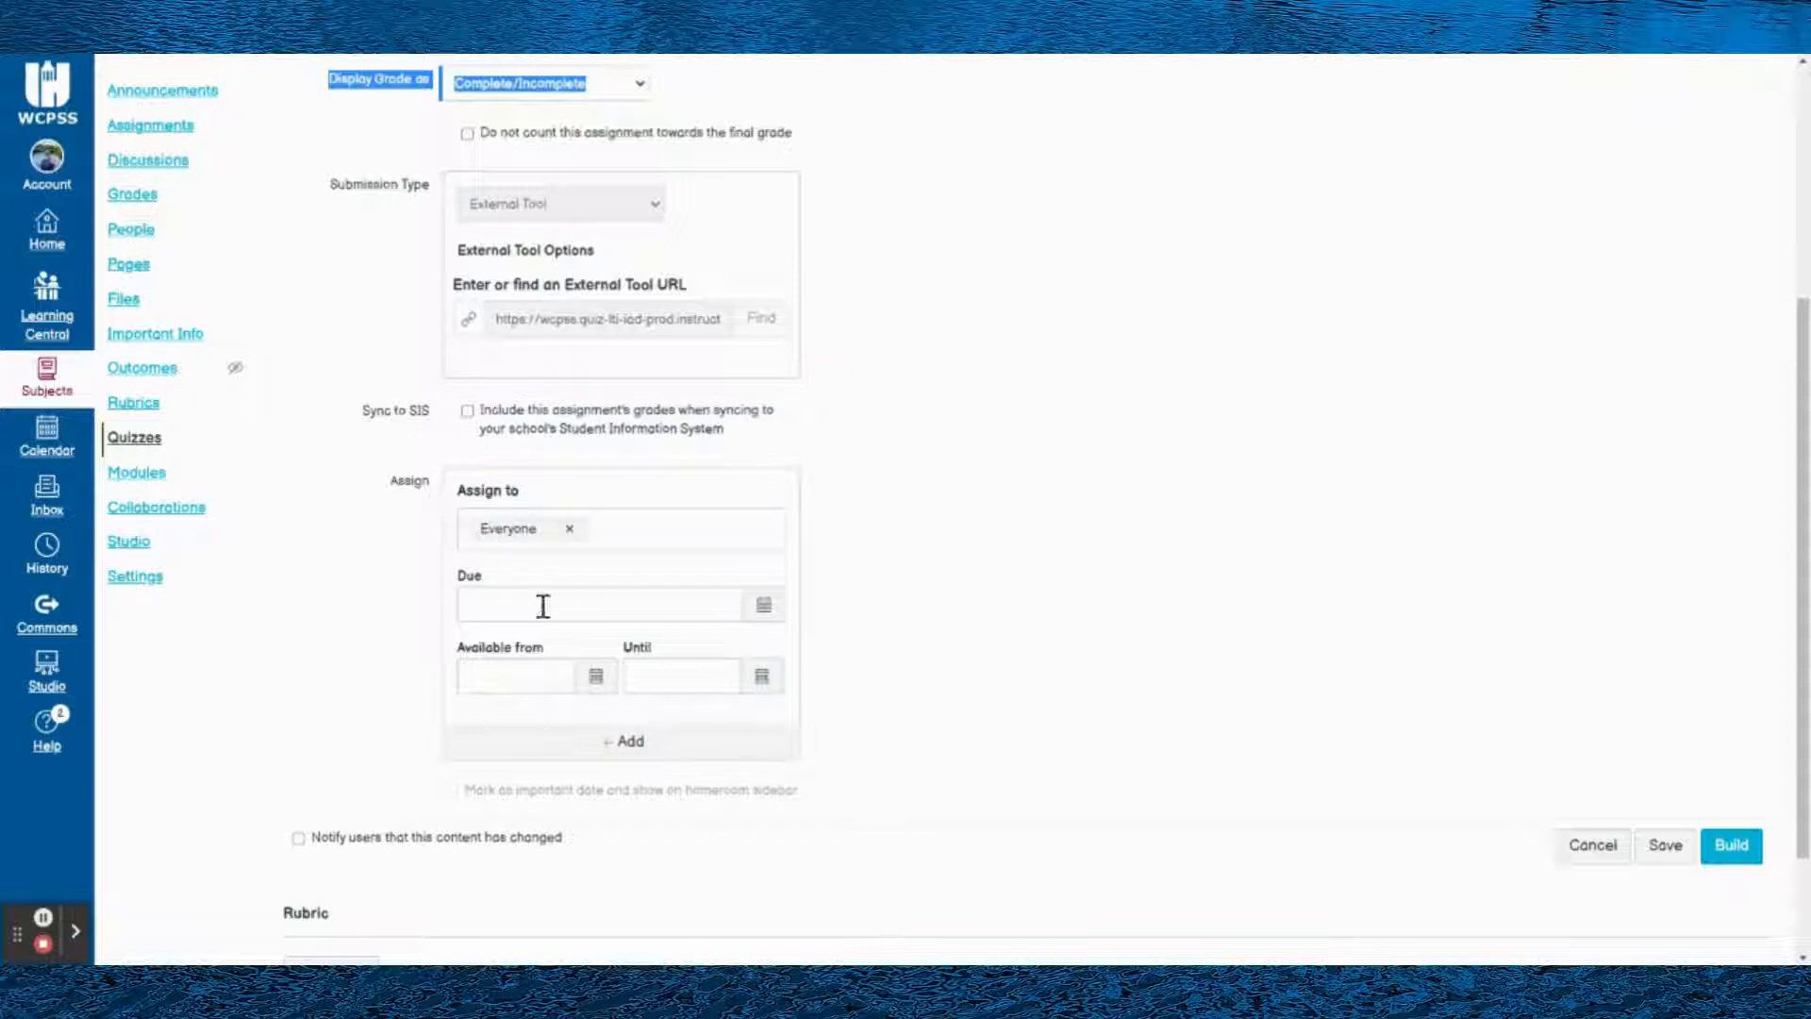
click(668, 547)
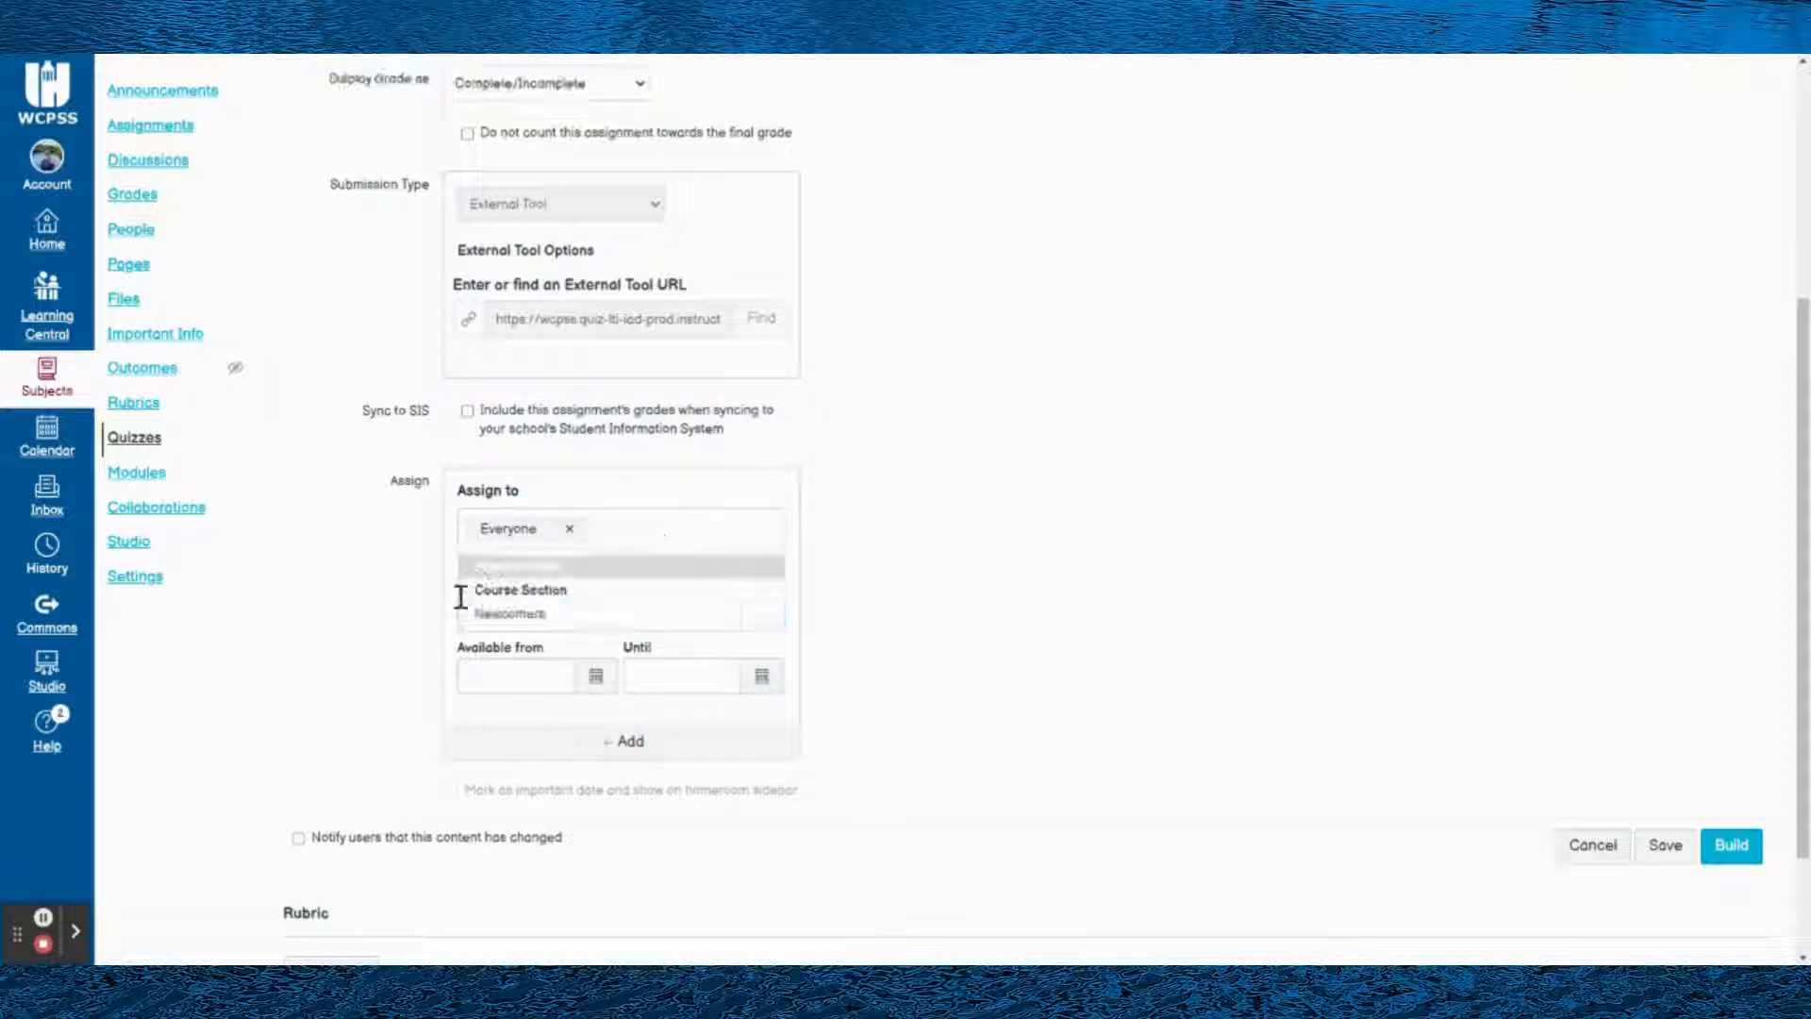
click(427, 609)
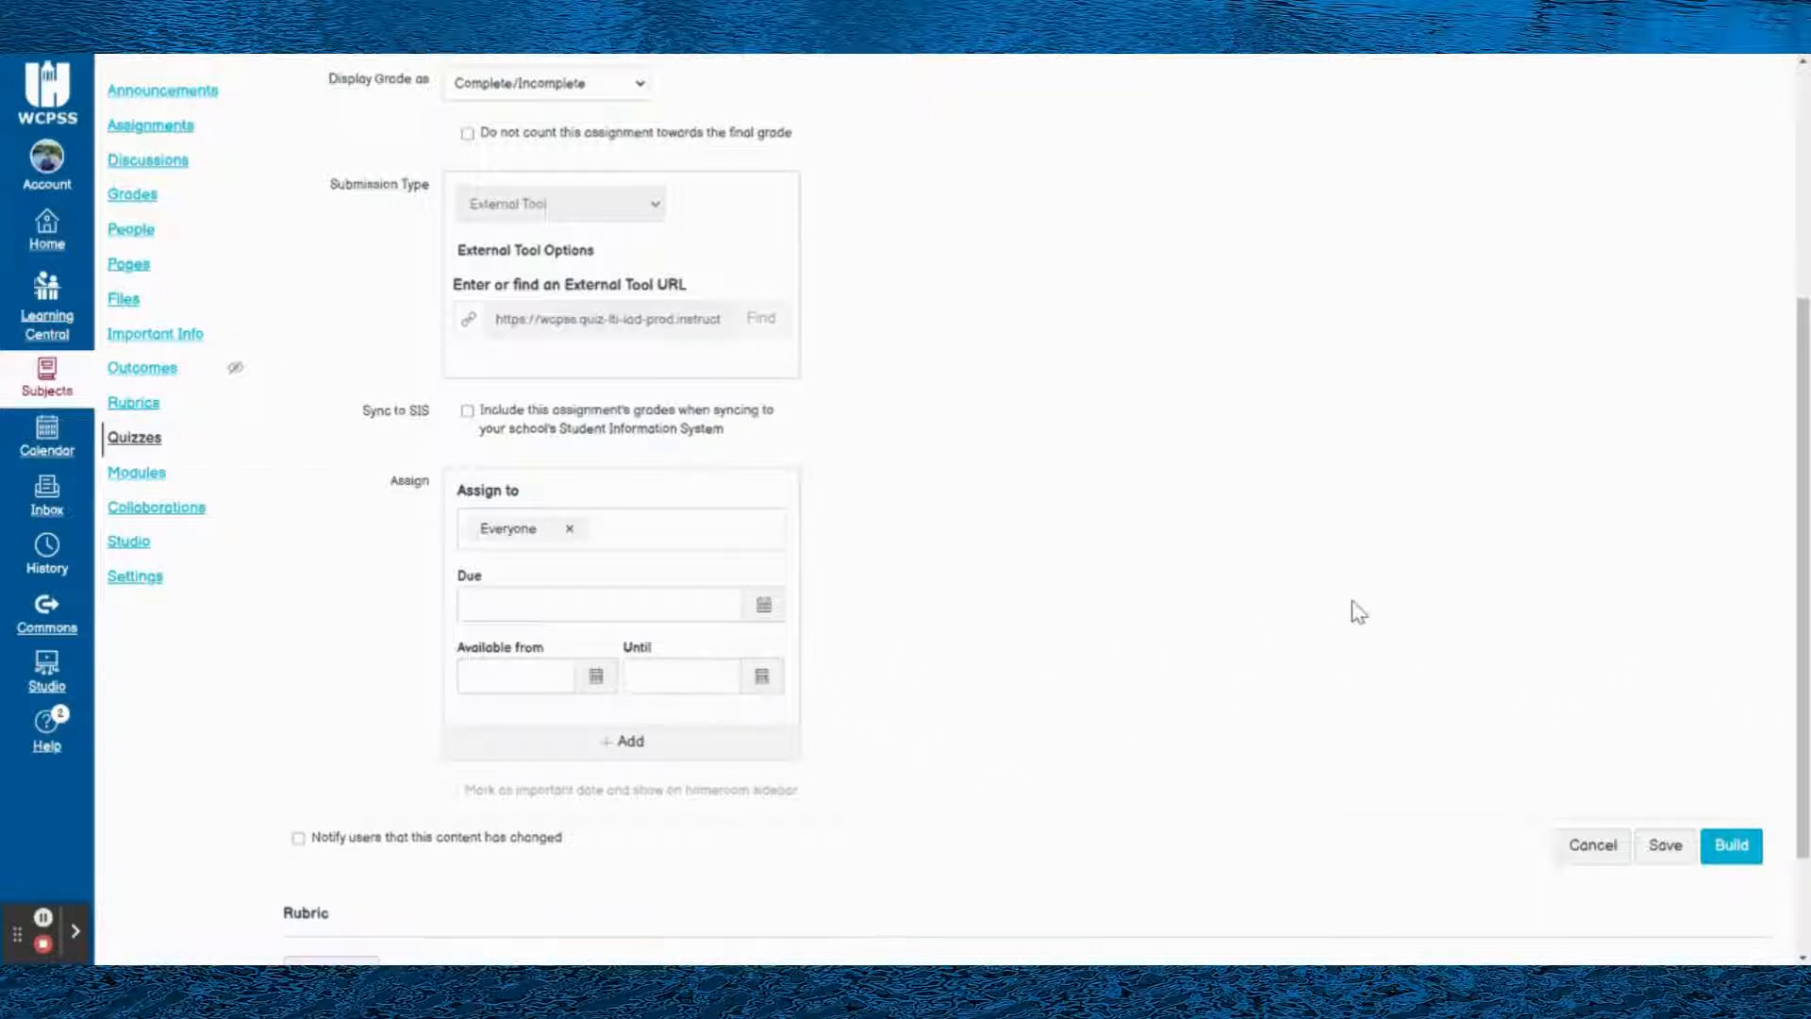
- Look over the remaining assignment details and proceed to building the quiz
scroll(1368, 613, down, 1)
scroll(943, 604, down, 1)
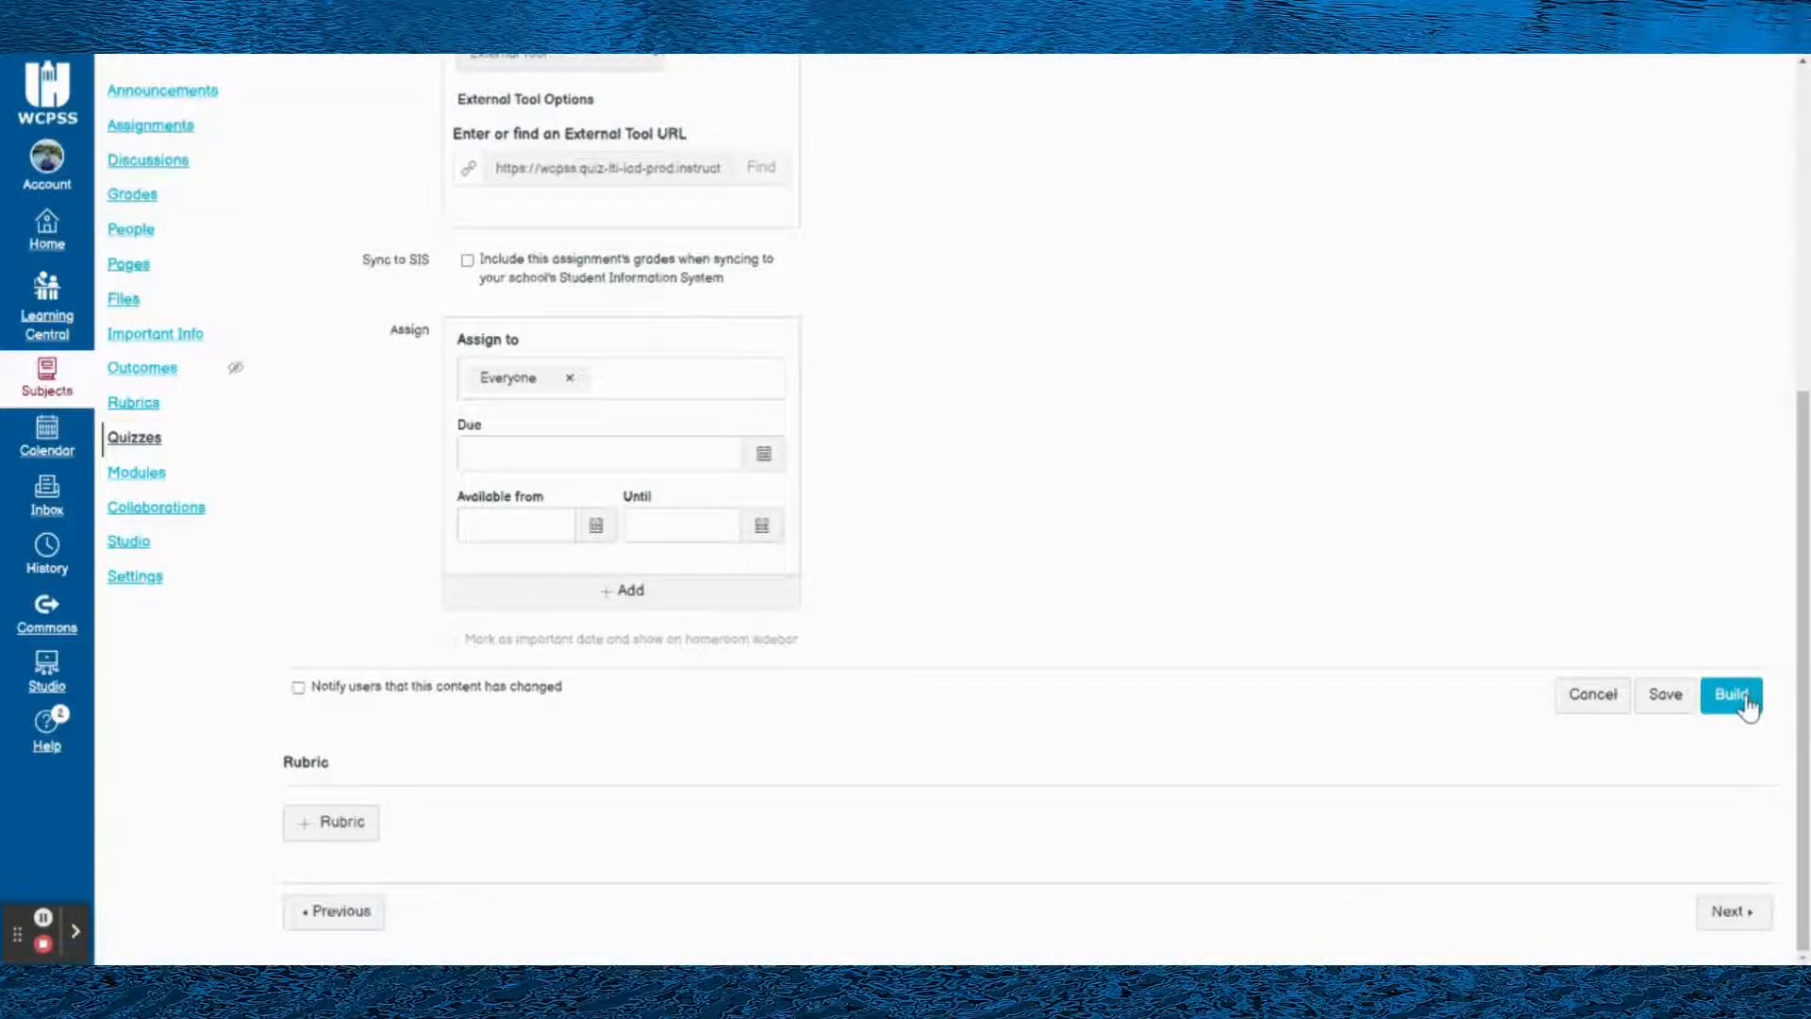
scroll(1748, 707, up, 4)
scroll(1746, 726, down, 4)
scroll(1746, 755, up, 6)
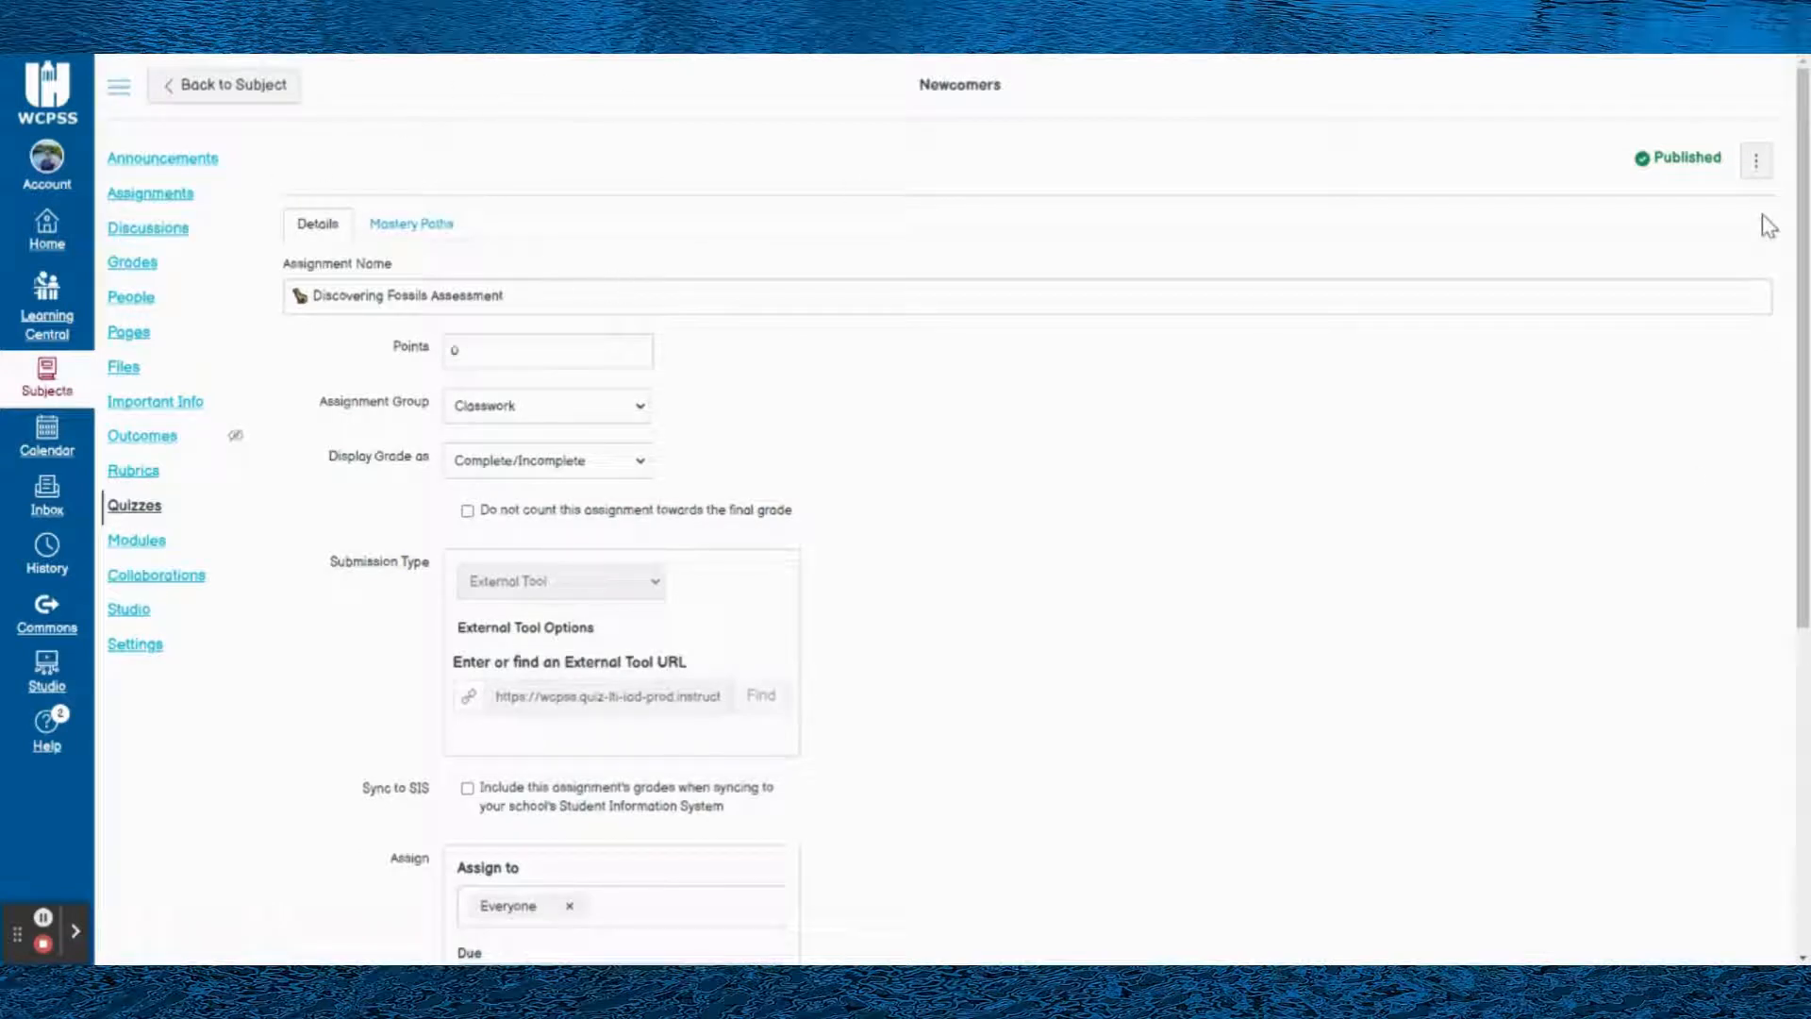
scroll(1746, 295, down, 5)
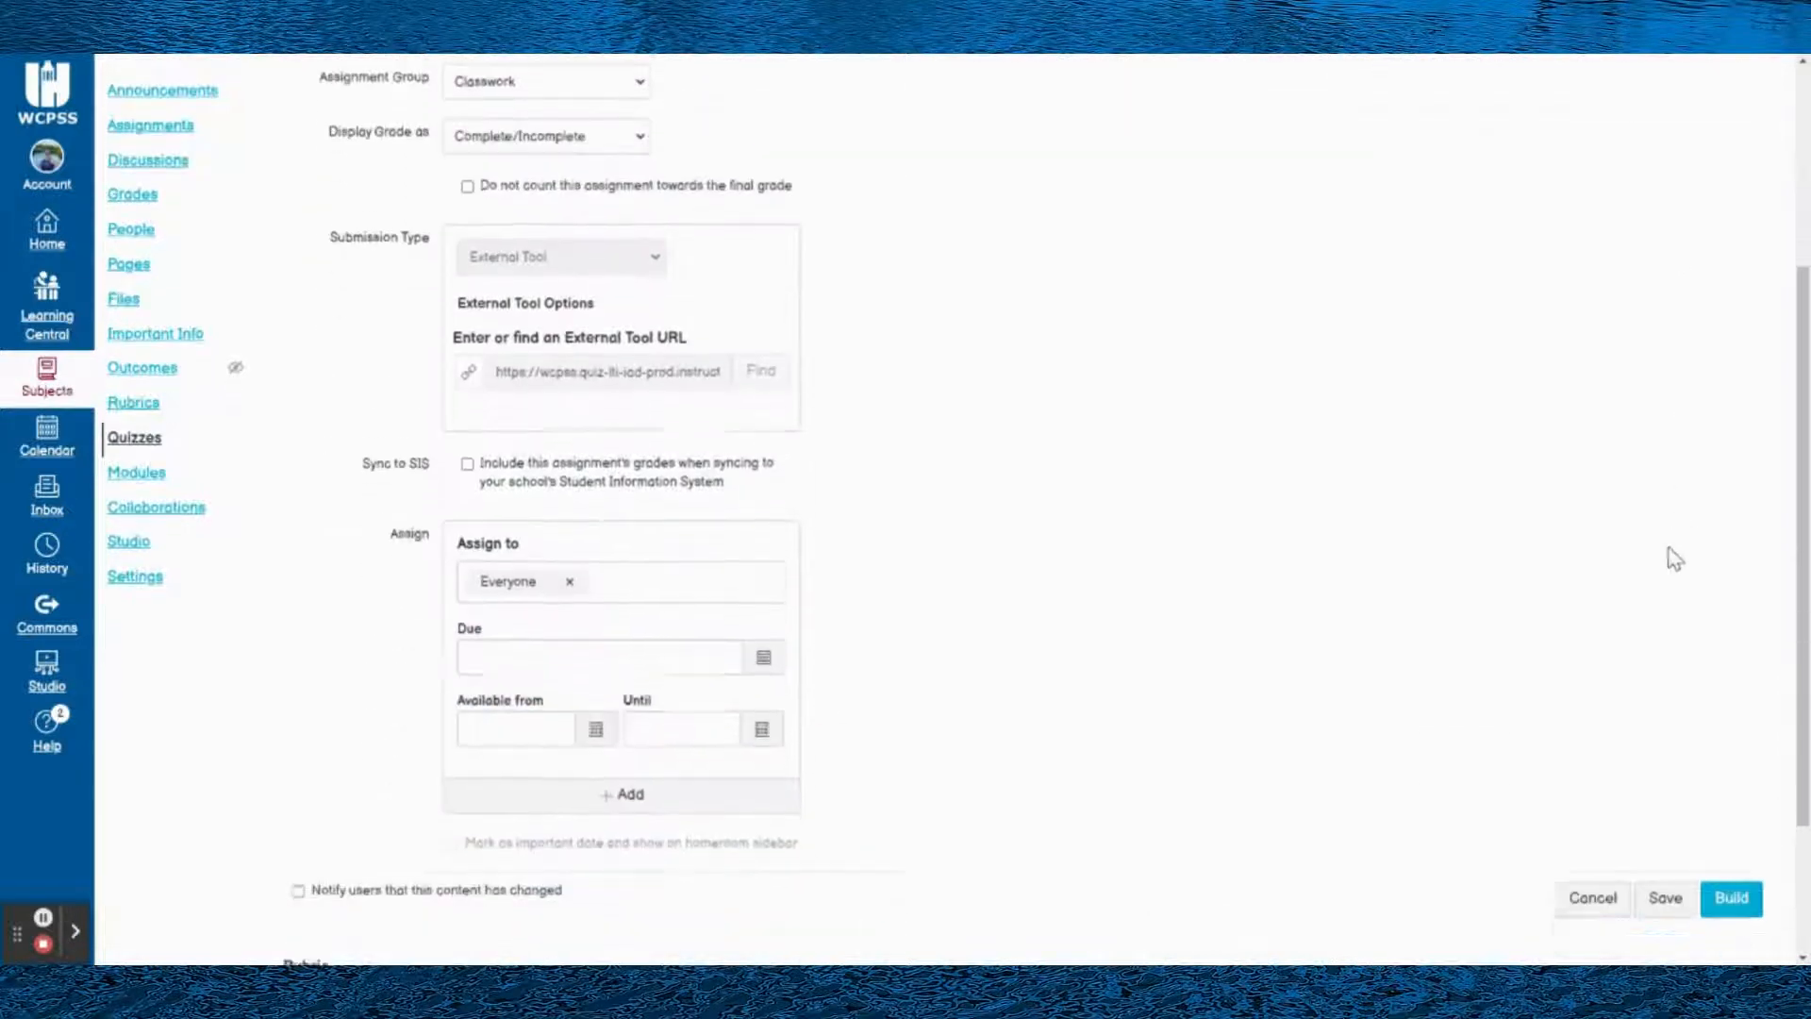
click(1768, 694)
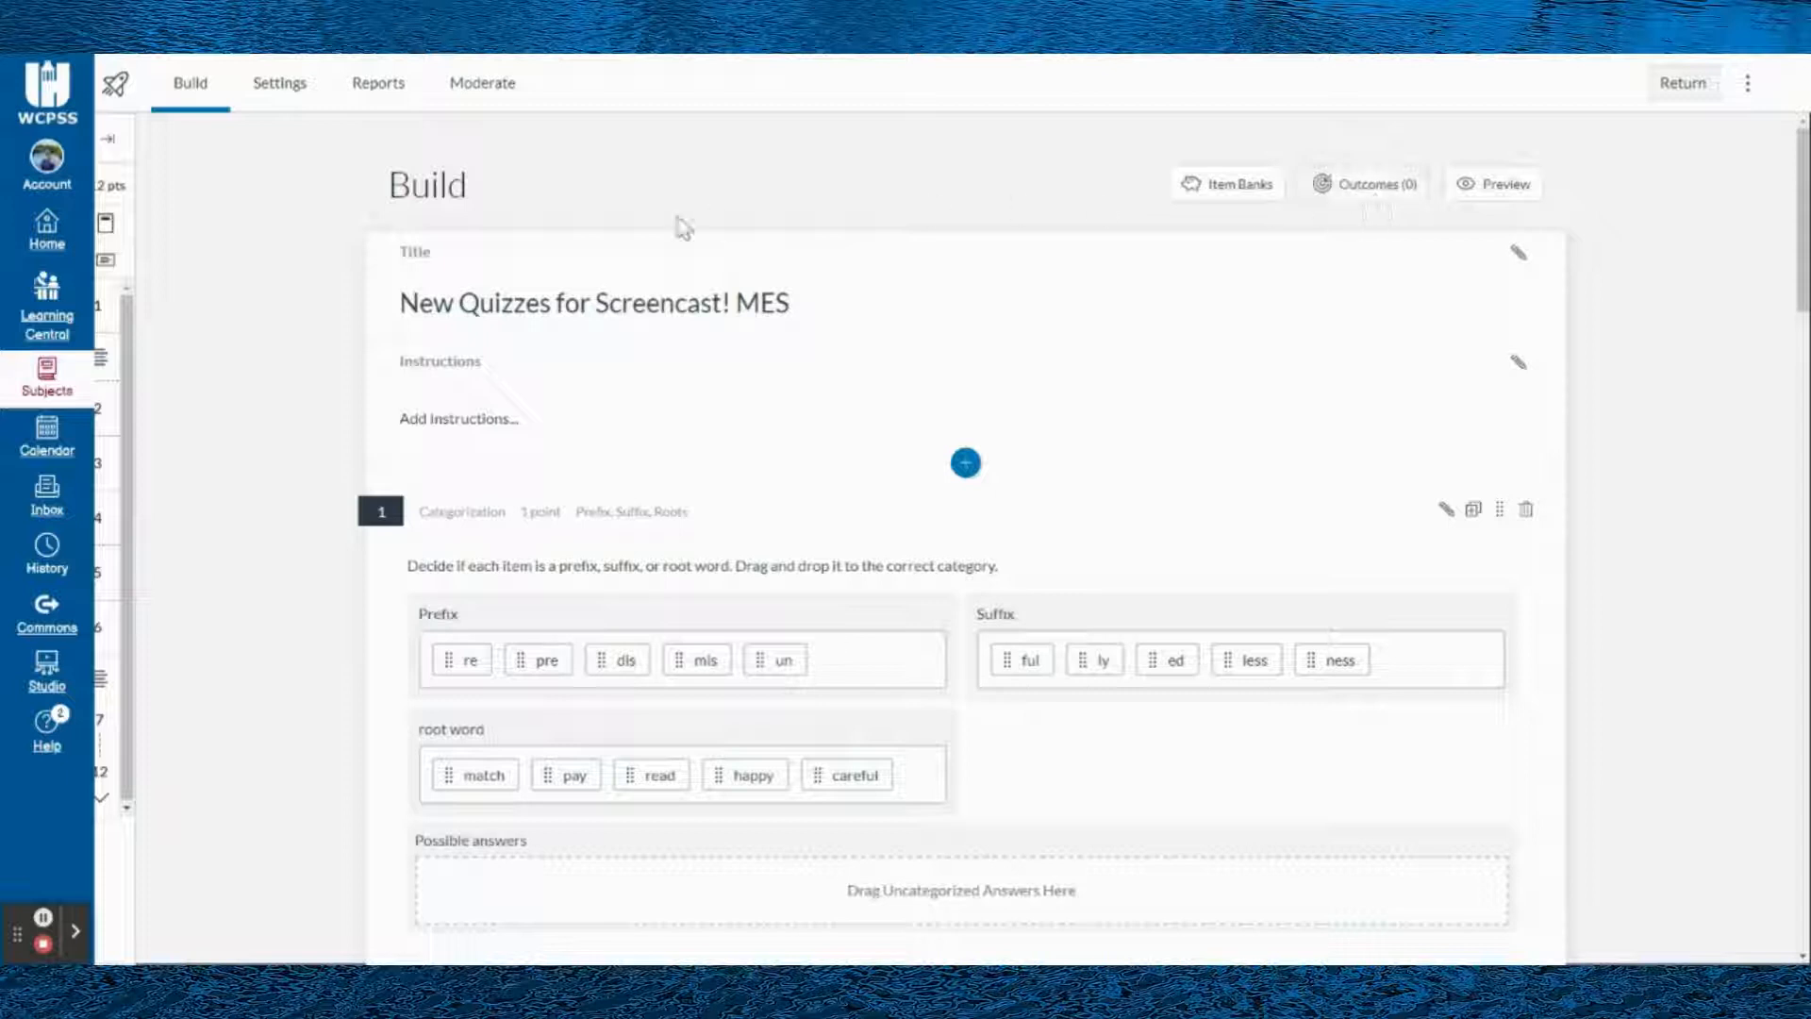
- Examine the editors for the quiz title and instructions
click(525, 302)
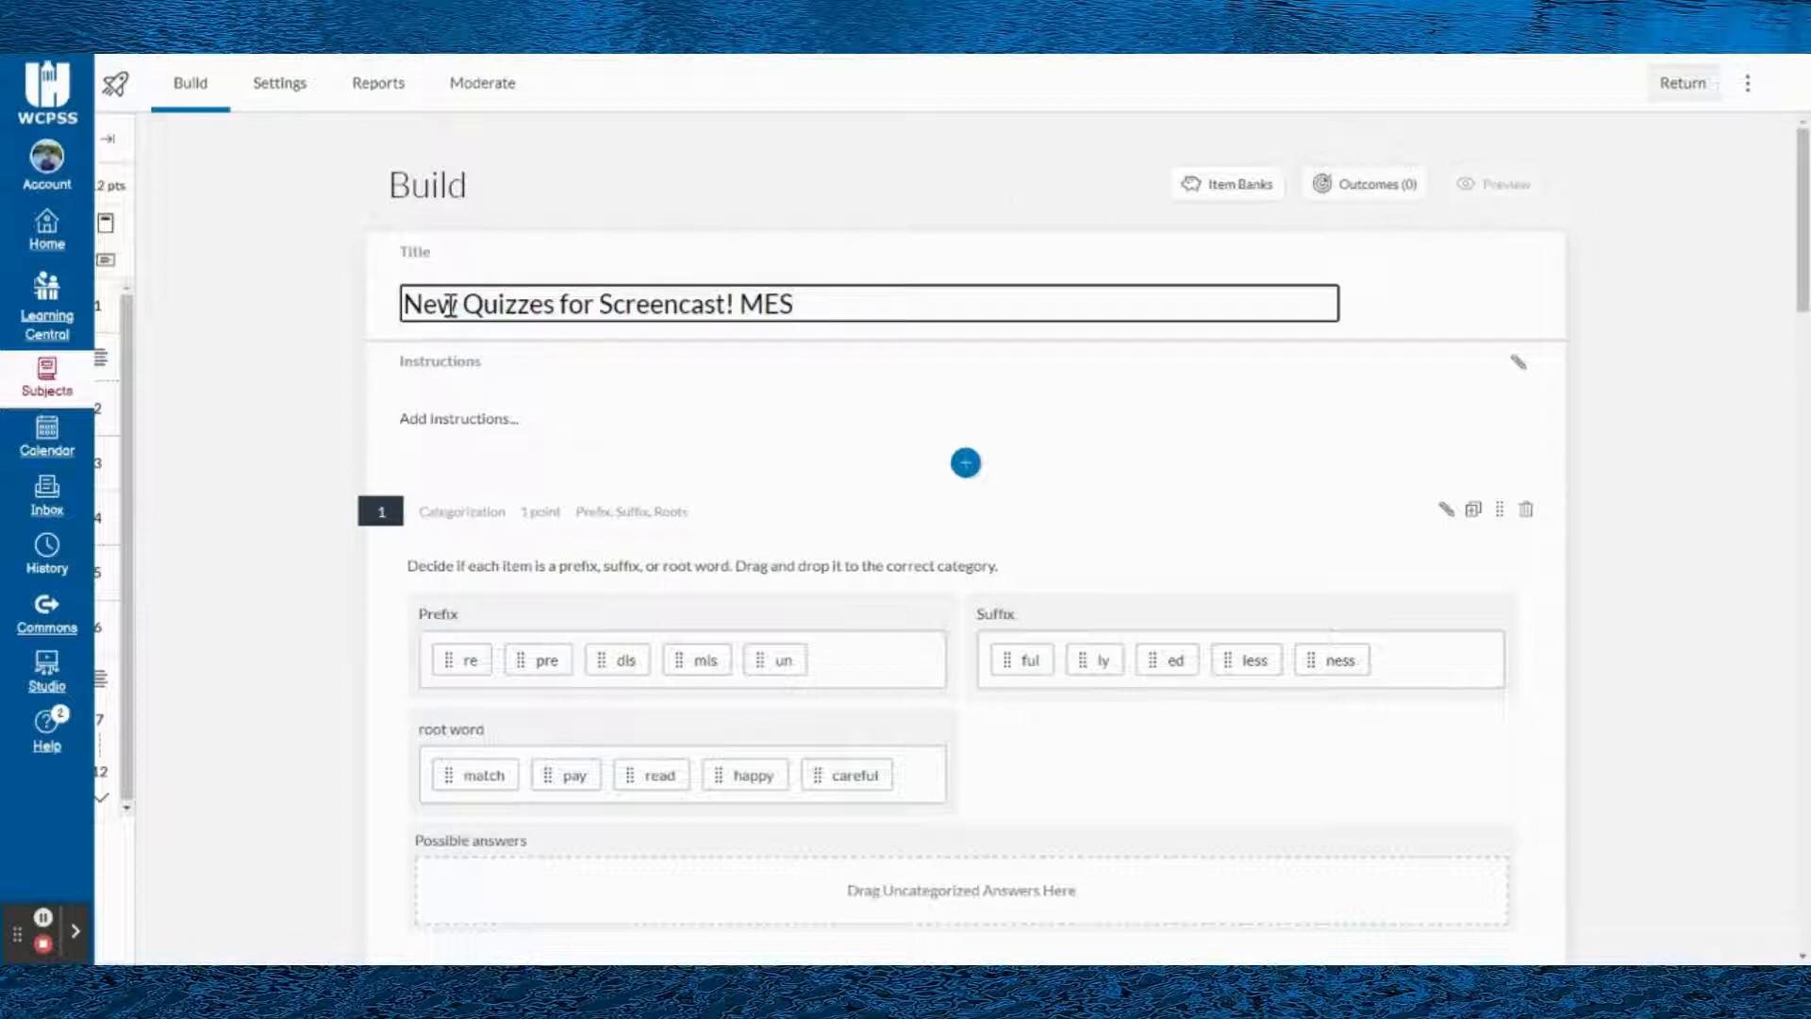
drag(436, 301, 906, 316)
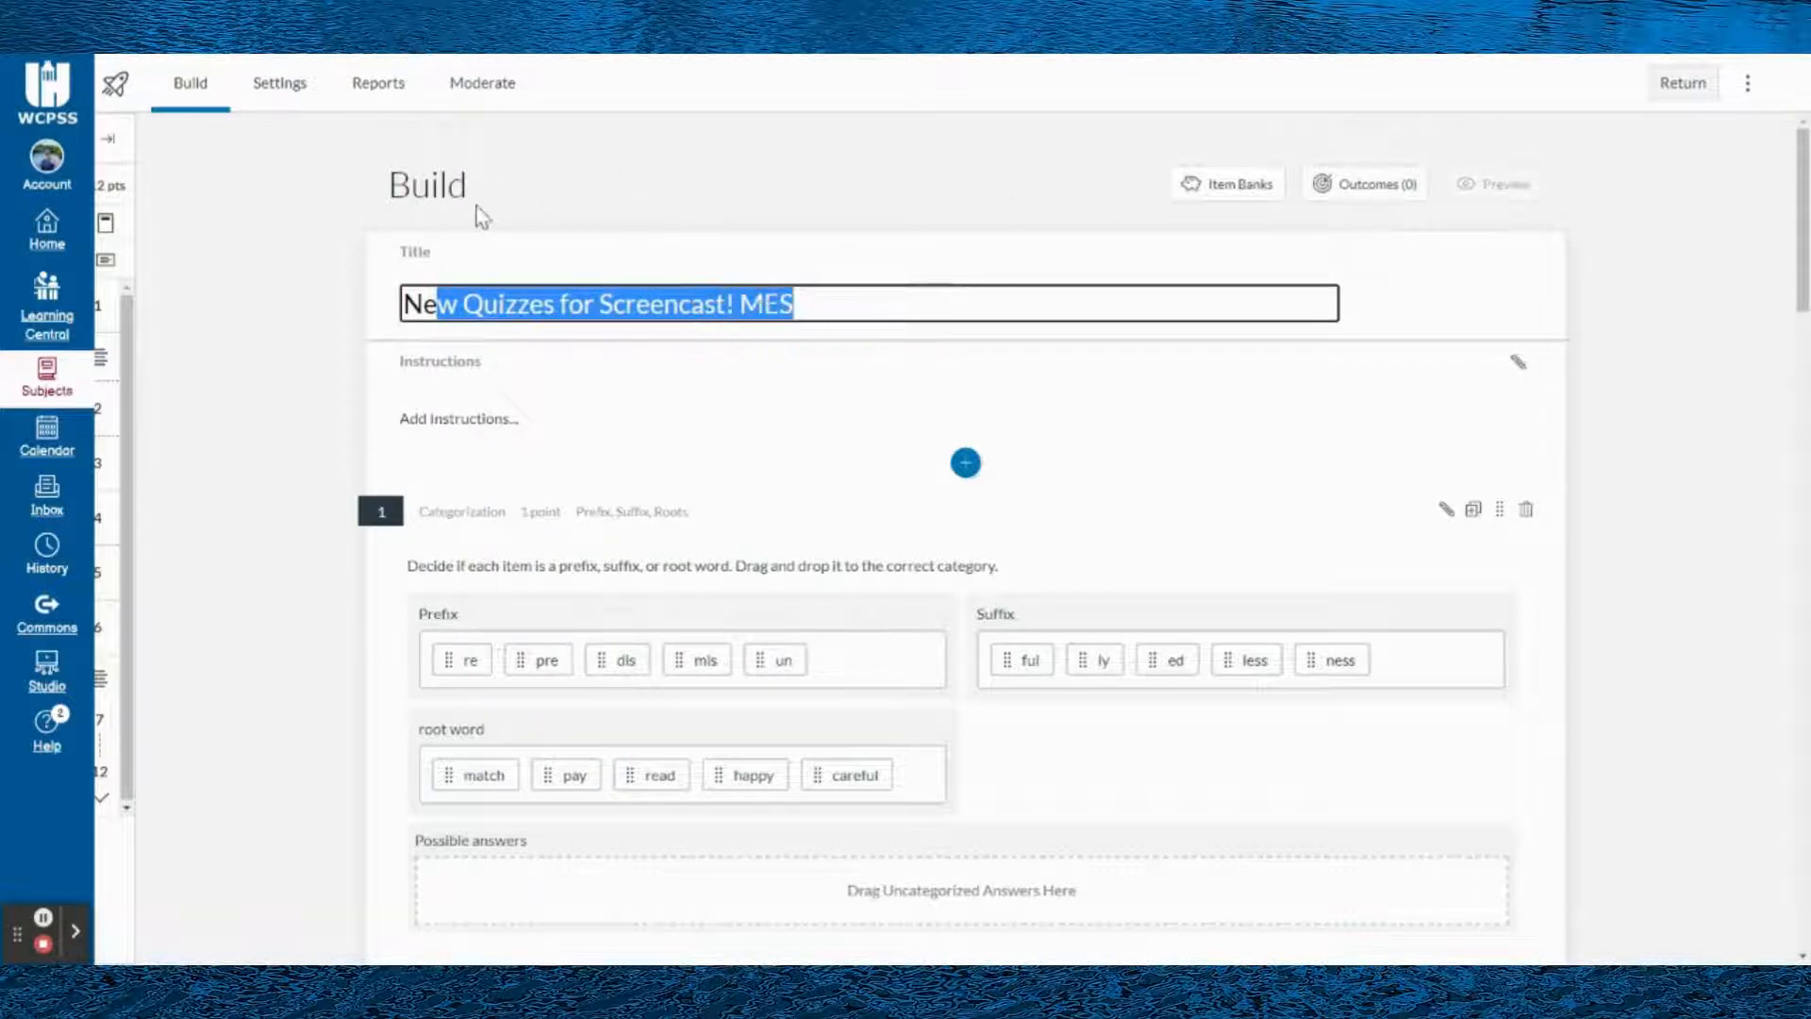
click(449, 415)
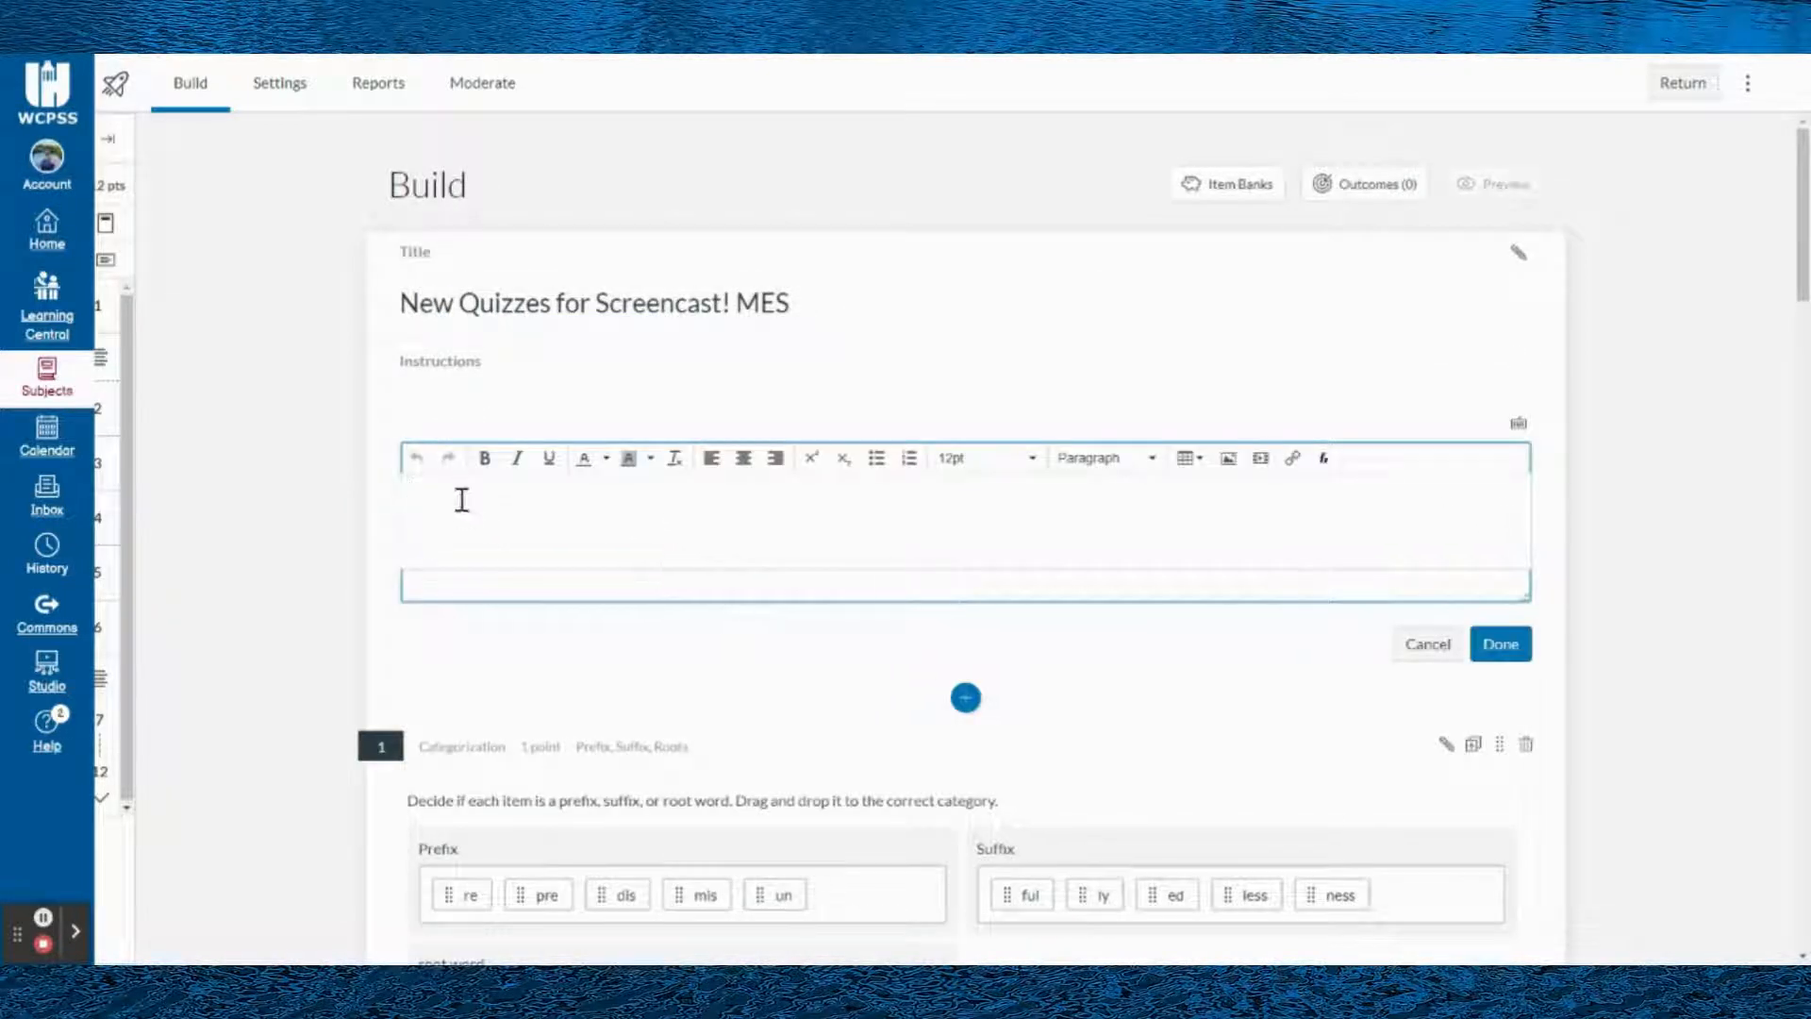
scroll(528, 528, down, 1)
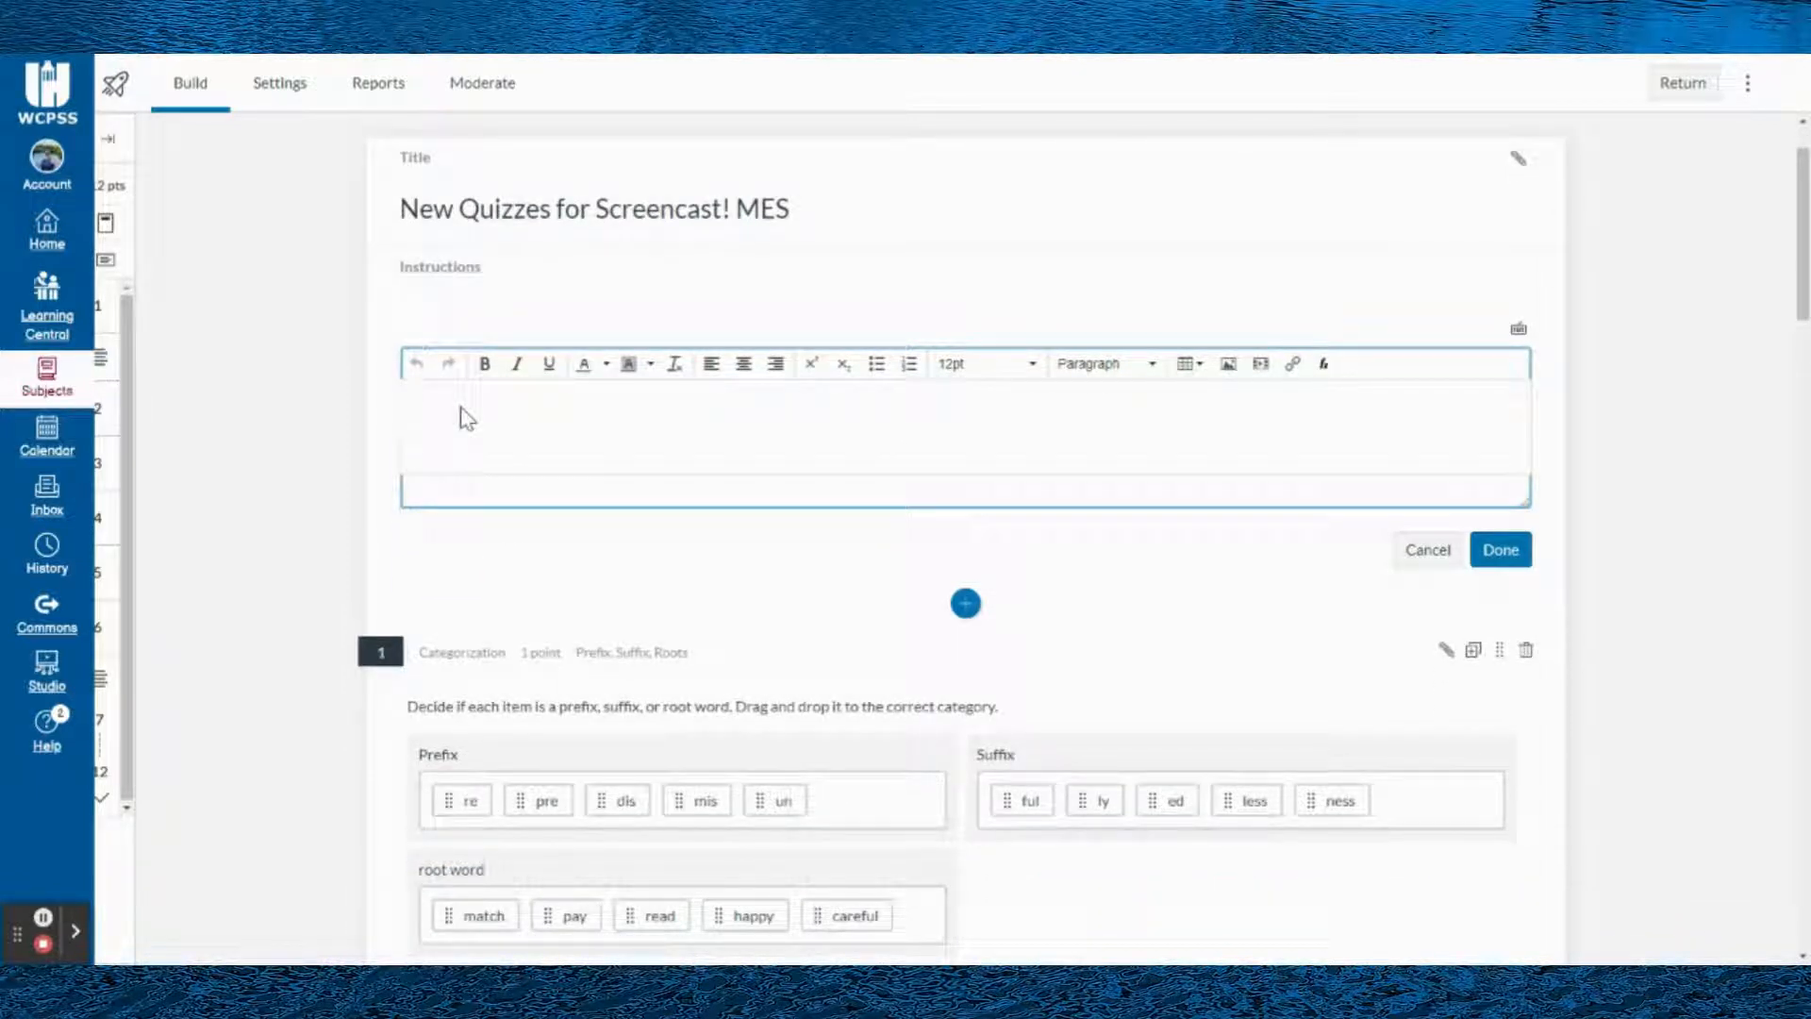
click(349, 568)
- Examine the question types that can be inserted above the first quiz question
scroll(659, 529, down, 1)
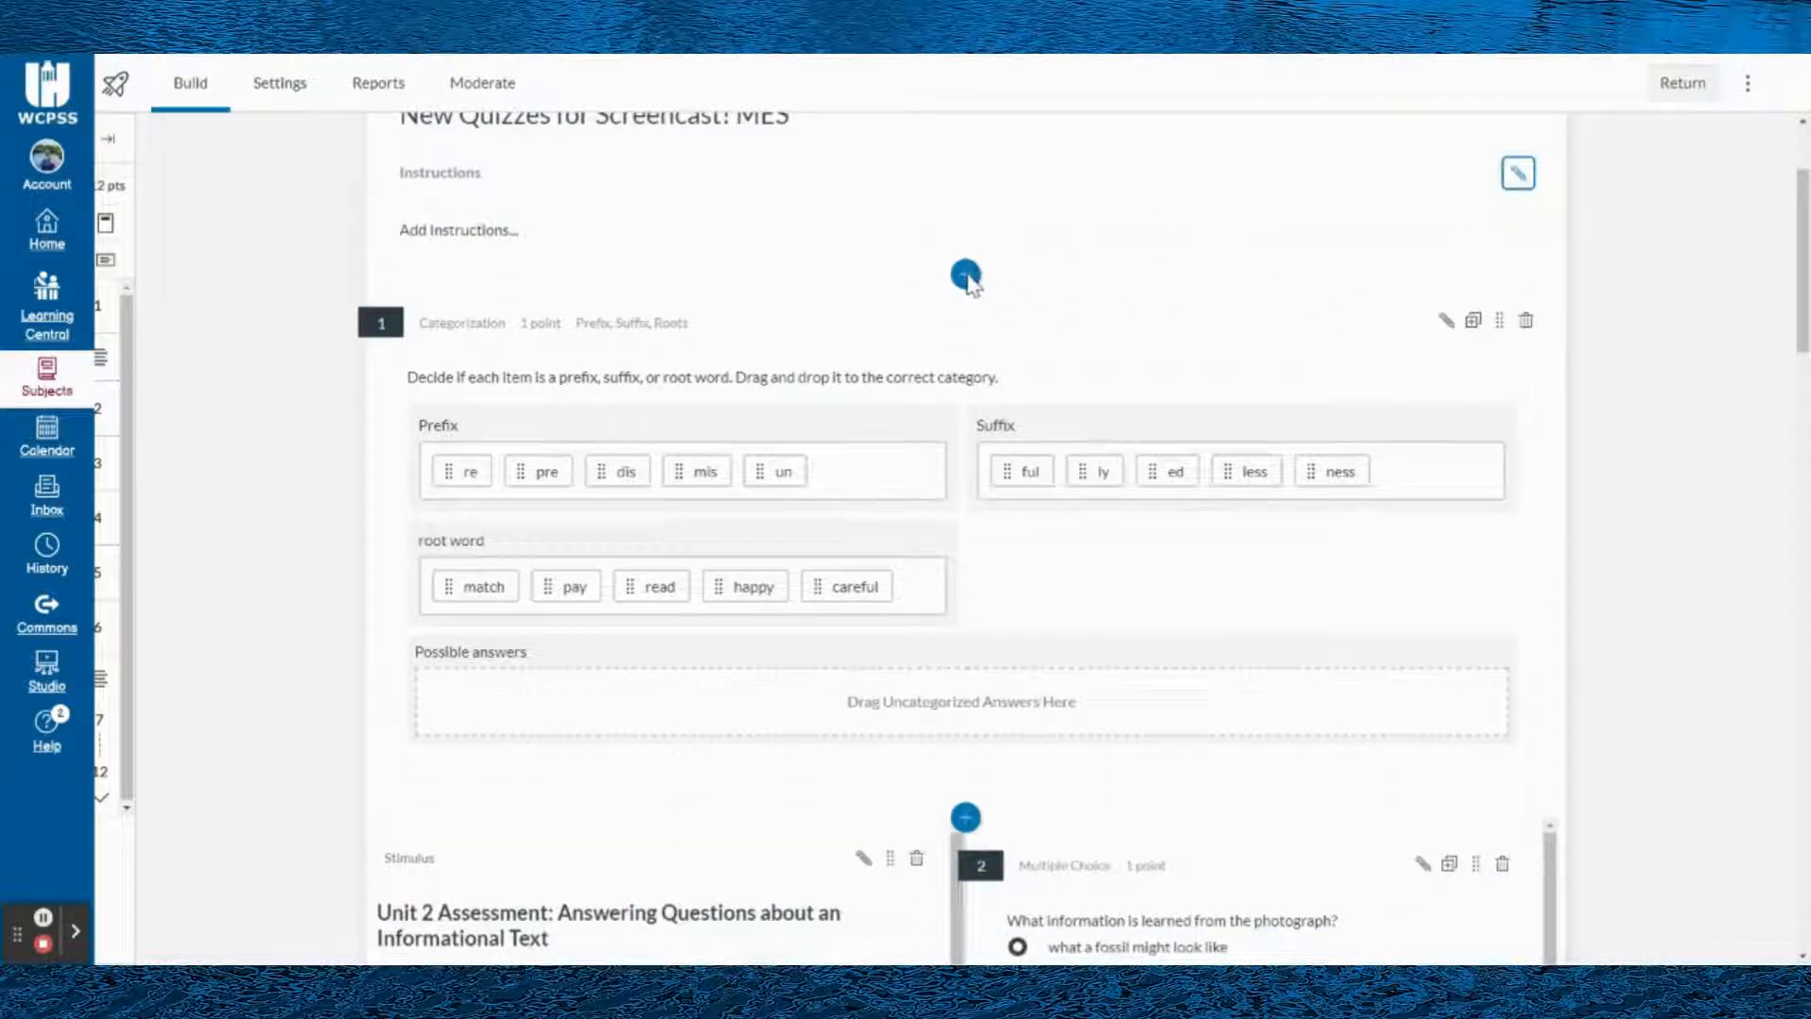
click(968, 276)
click(967, 276)
click(966, 274)
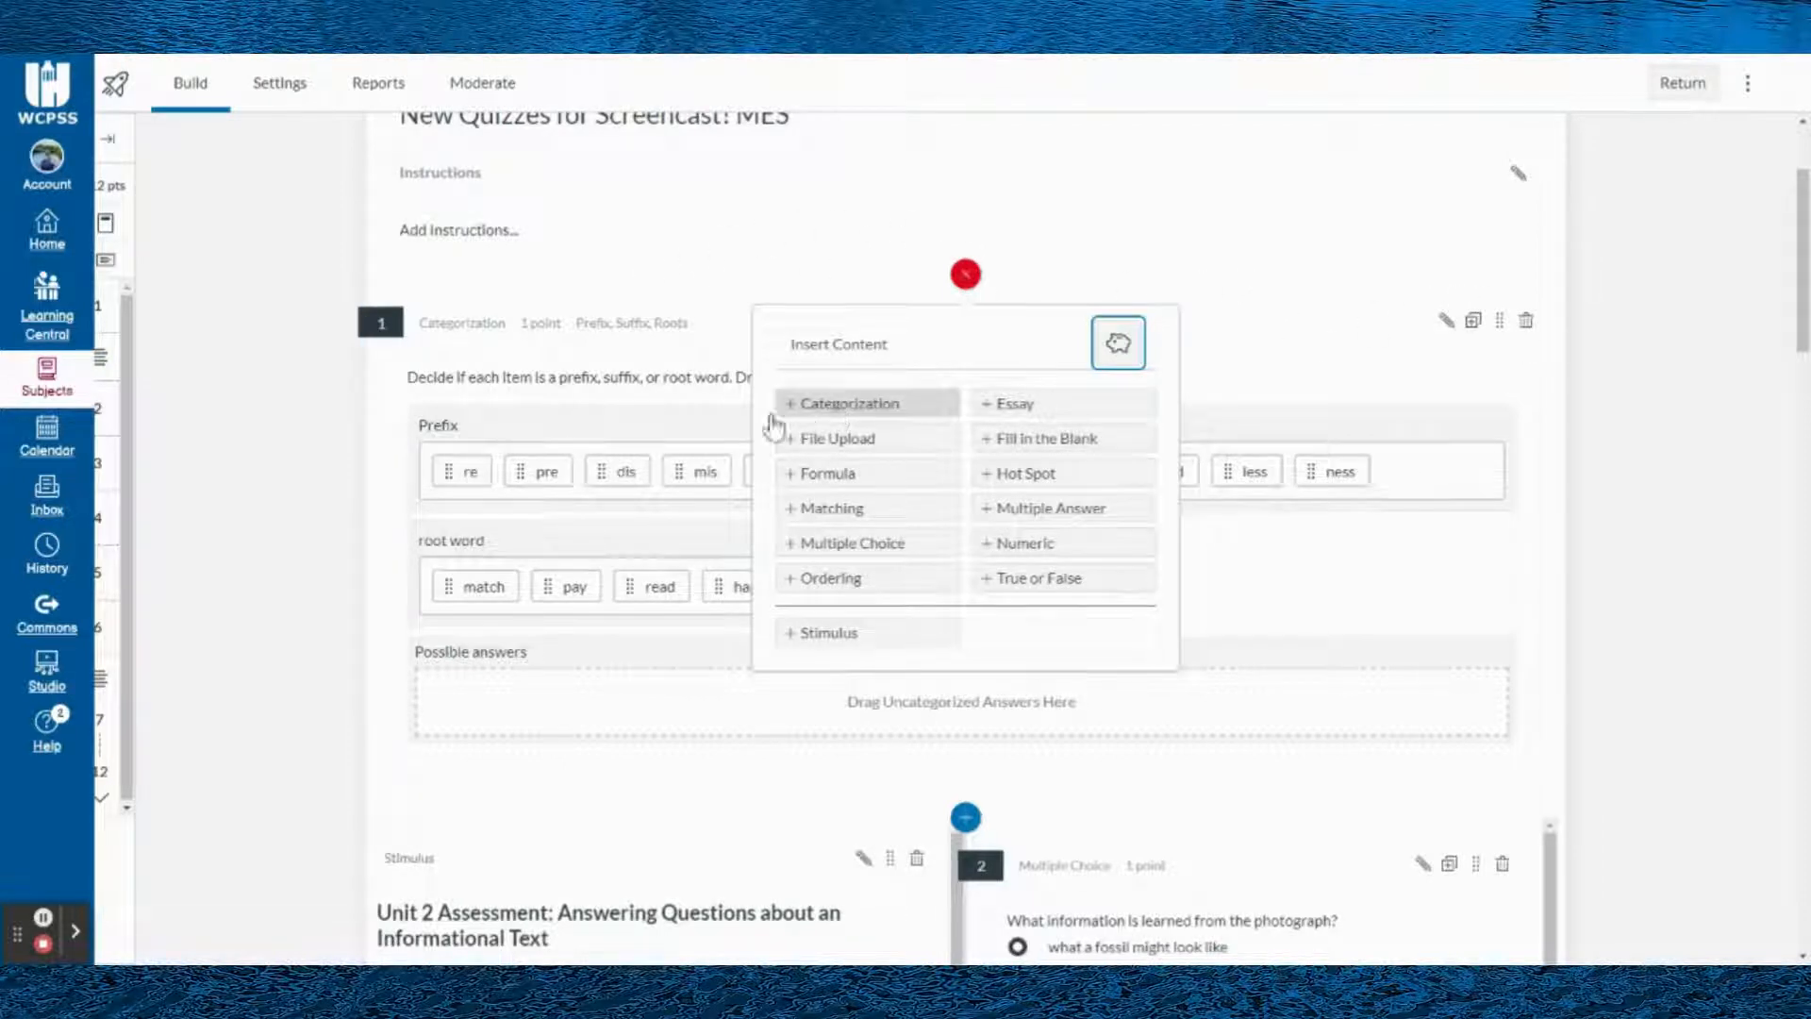
click(298, 466)
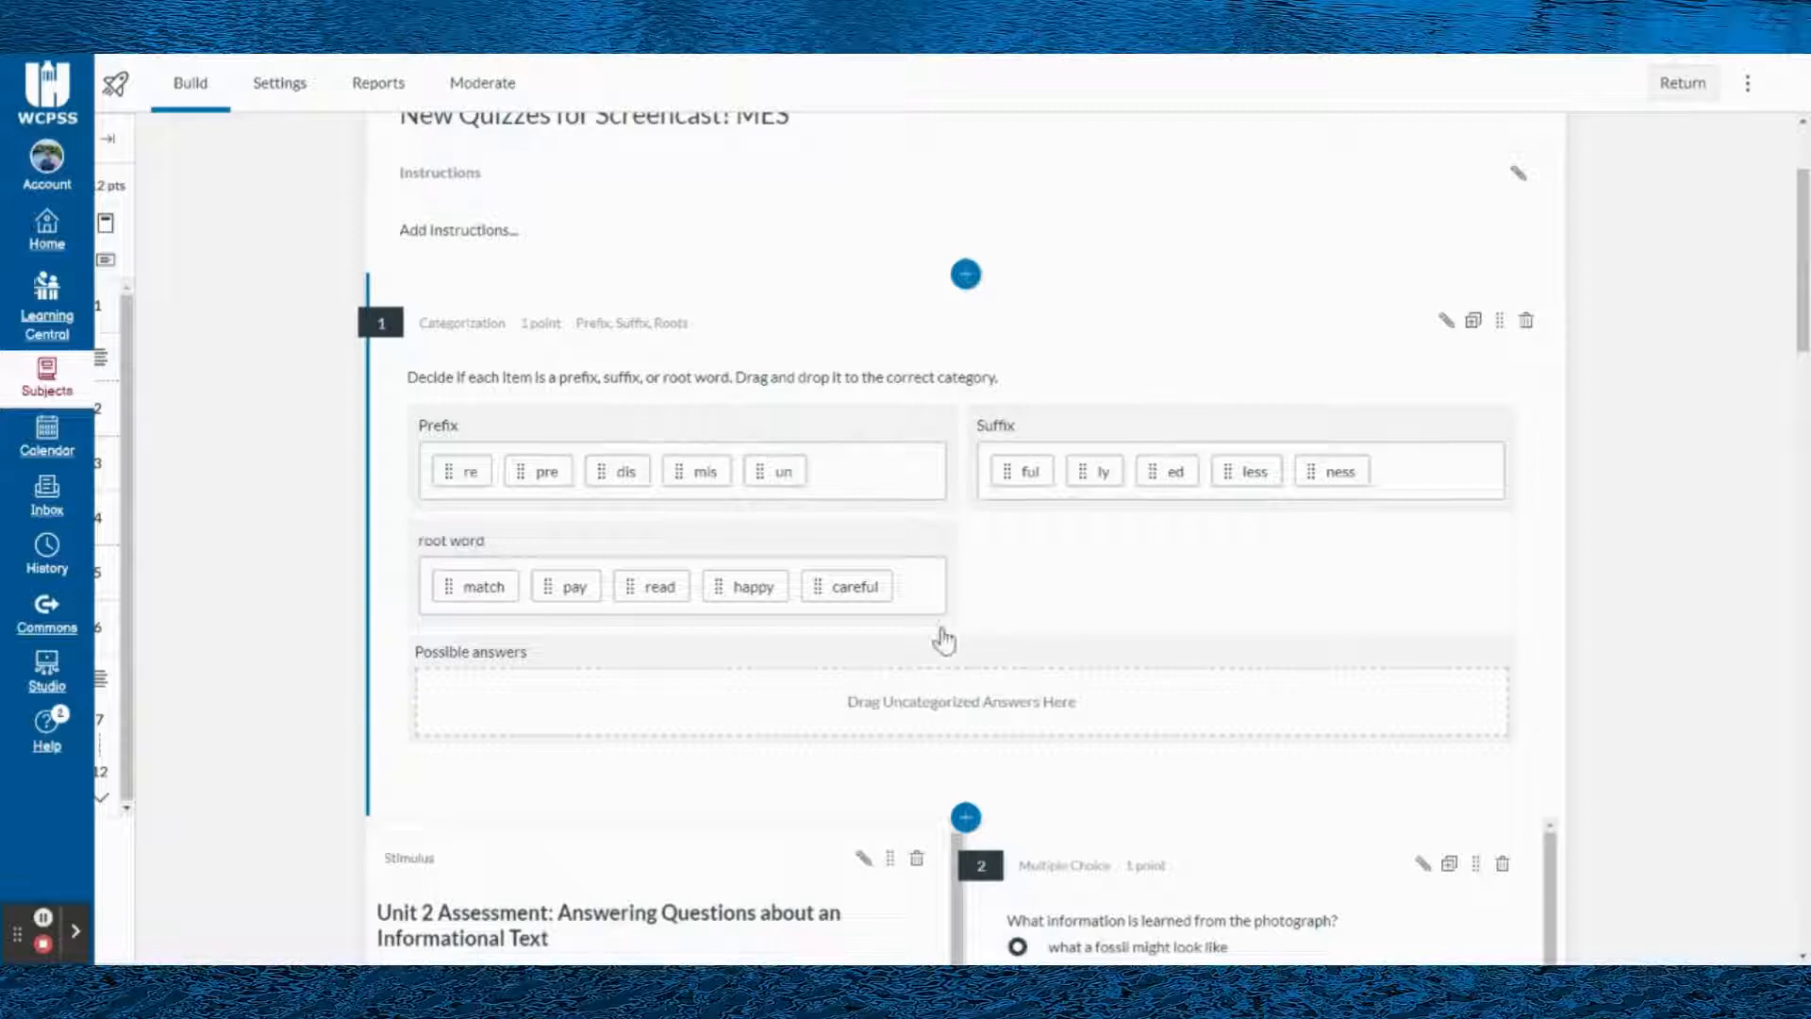
- Preview the quiz and advance to the prefix, suffix and root word categorization question
scroll(842, 571, up, 3)
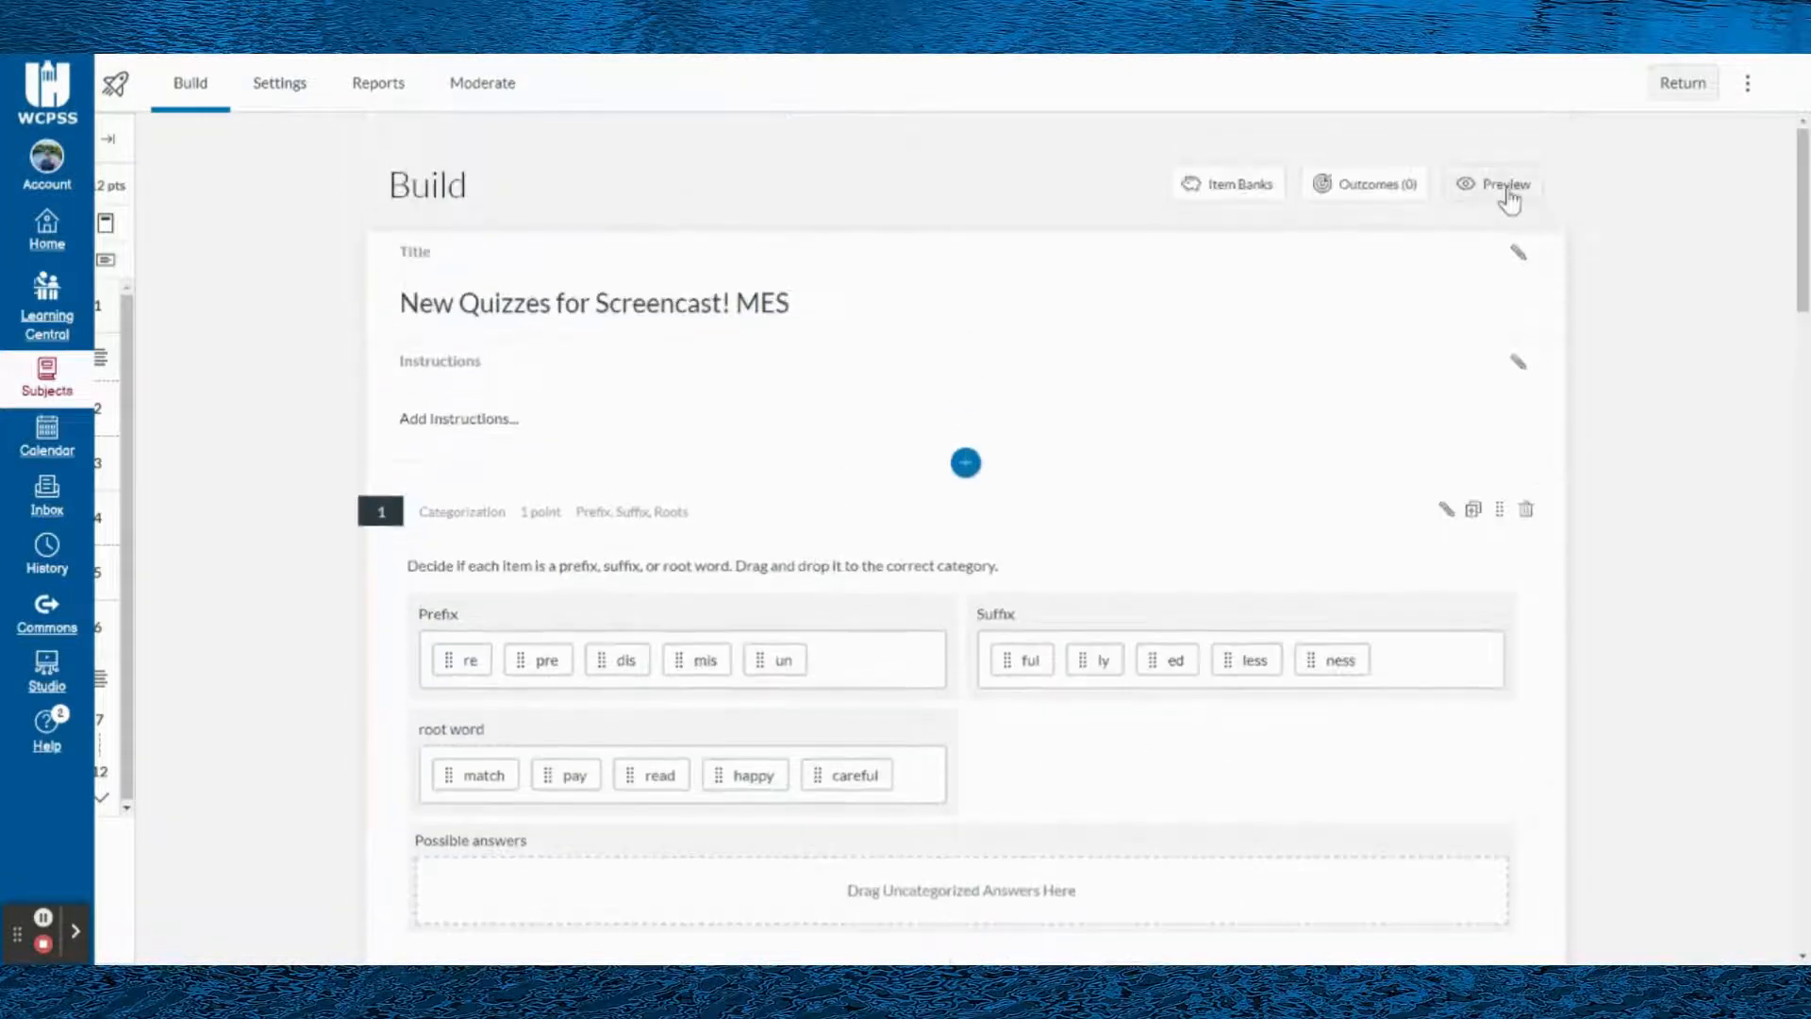
click(1495, 172)
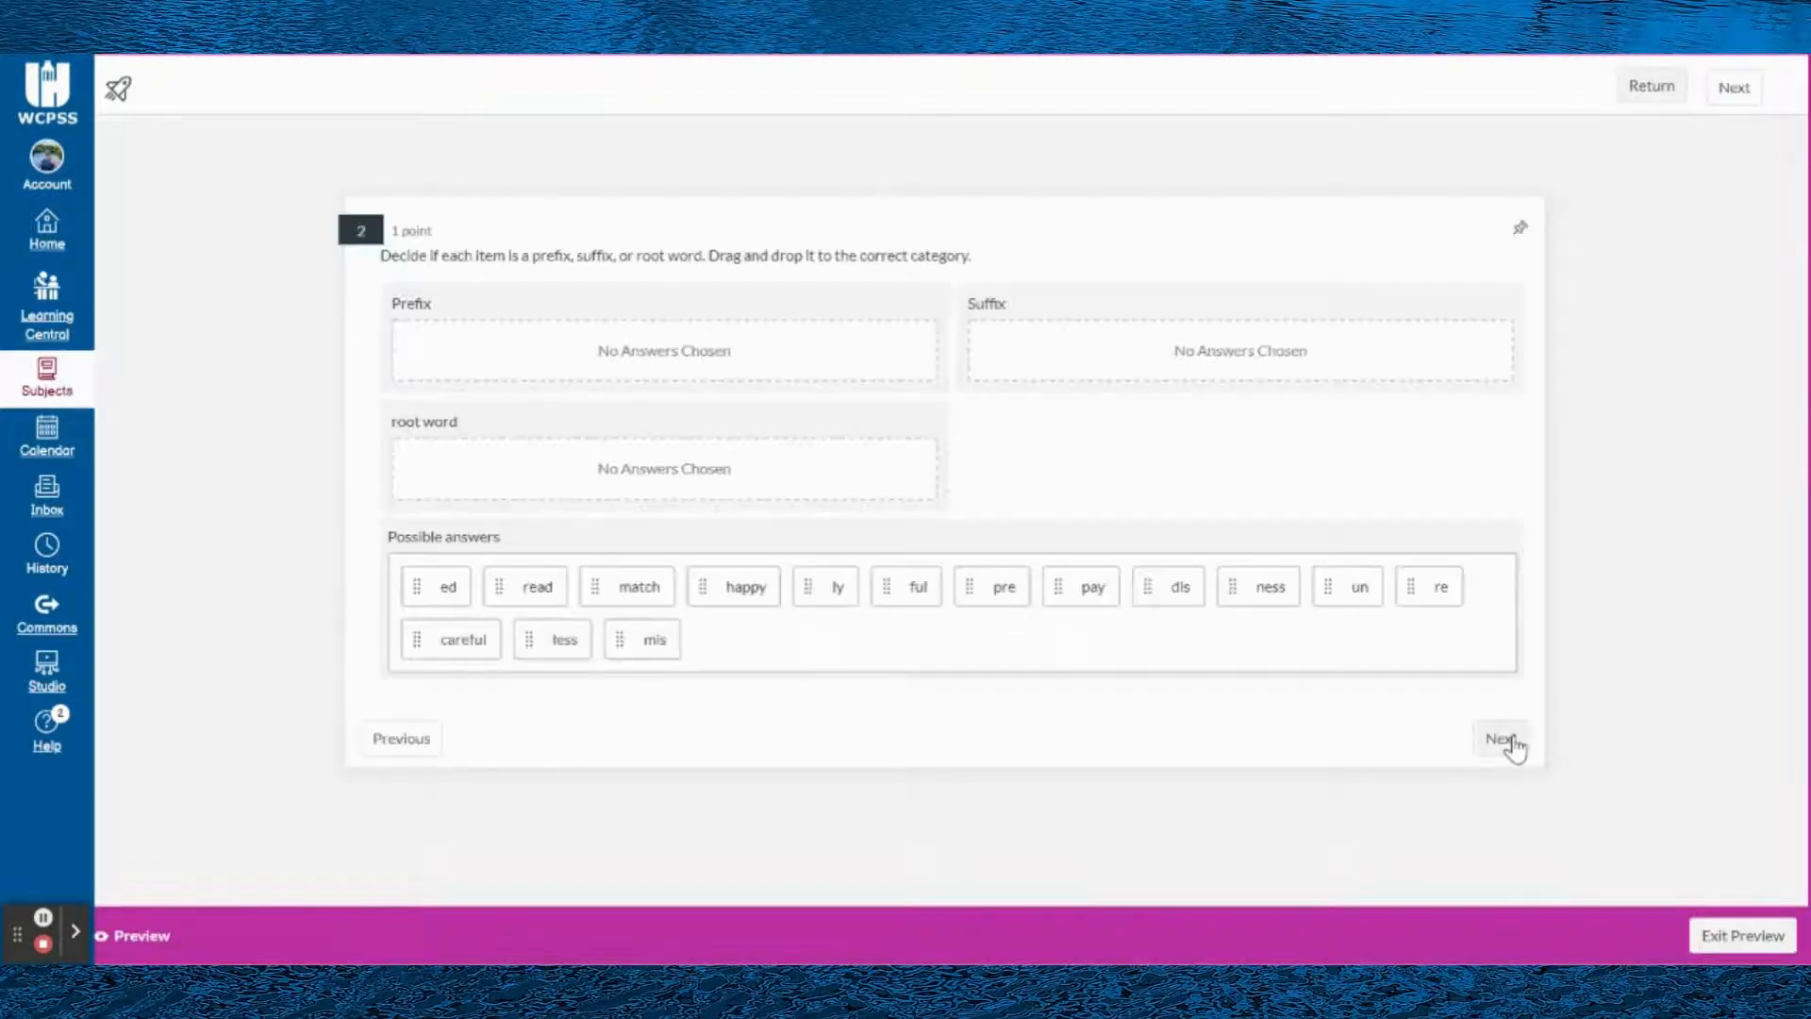
click(1507, 741)
- Sort ed, un, dis and ful into root word, happy and less into Prefix, and pay into Suffix
drag(443, 586, 485, 493)
drag(635, 587, 641, 354)
drag(868, 571, 1016, 387)
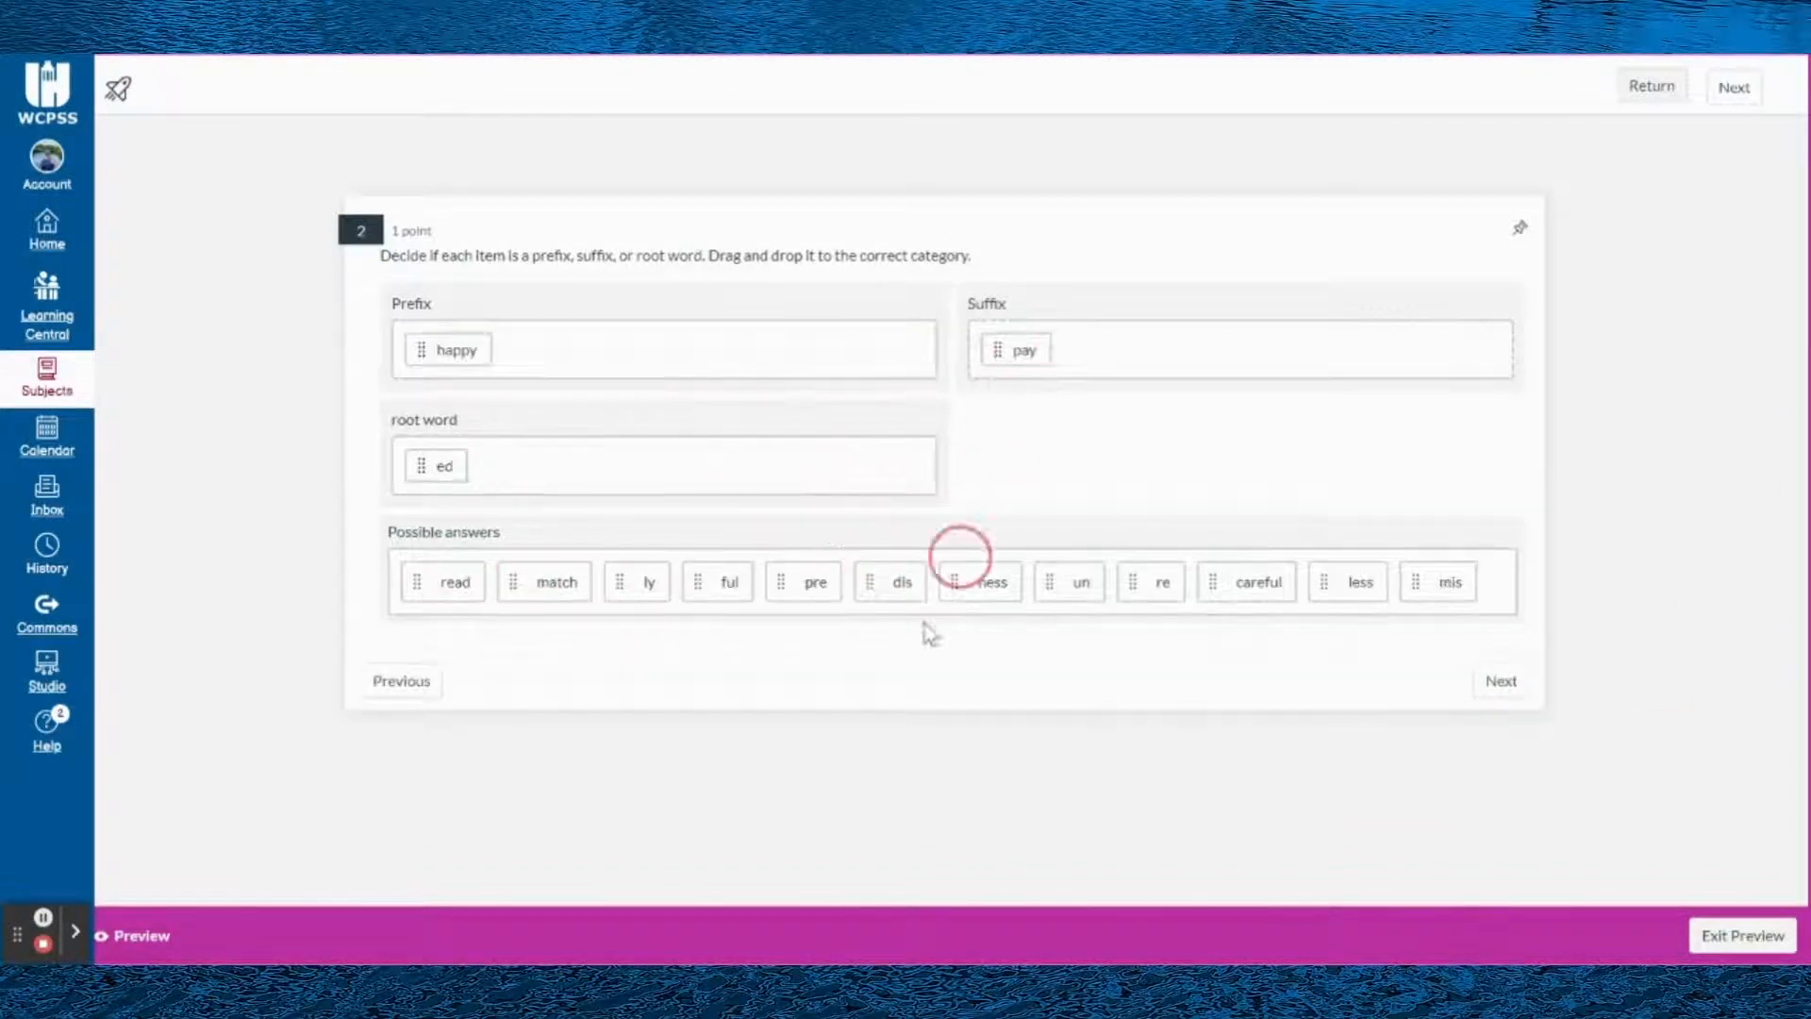
drag(1062, 596, 786, 439)
drag(892, 582, 751, 428)
drag(730, 582, 745, 434)
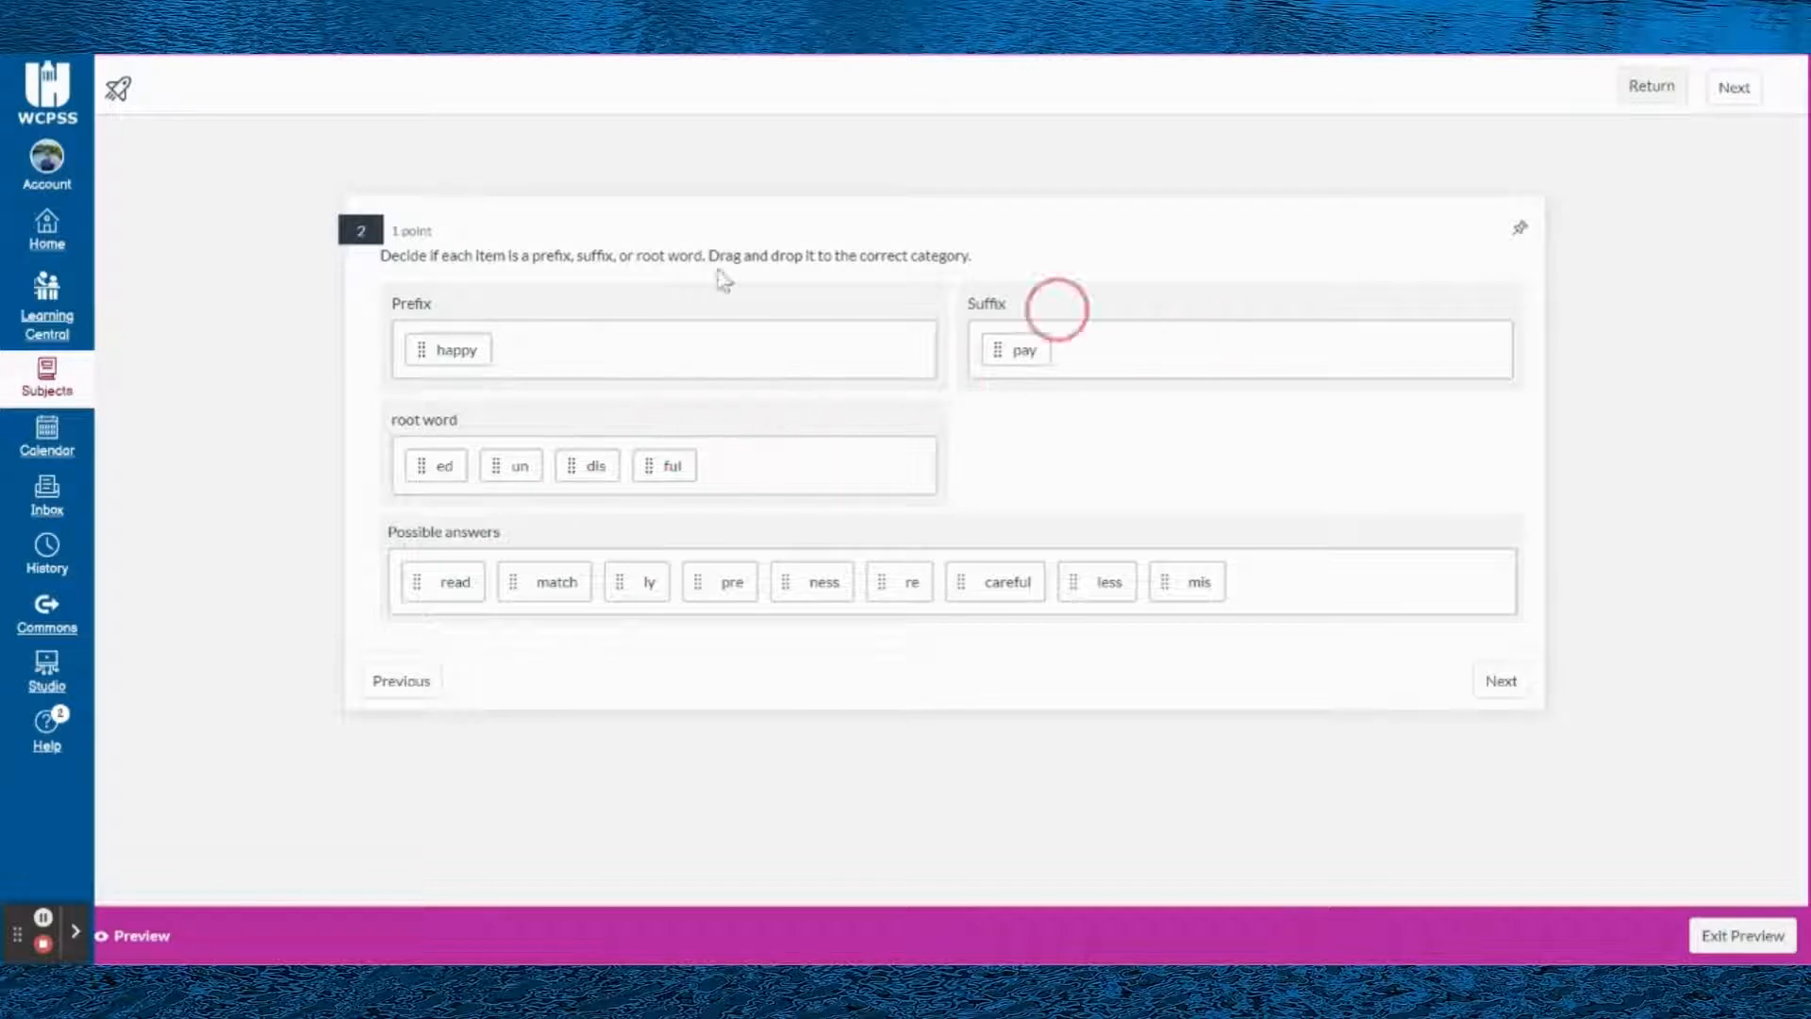
drag(1113, 578, 825, 315)
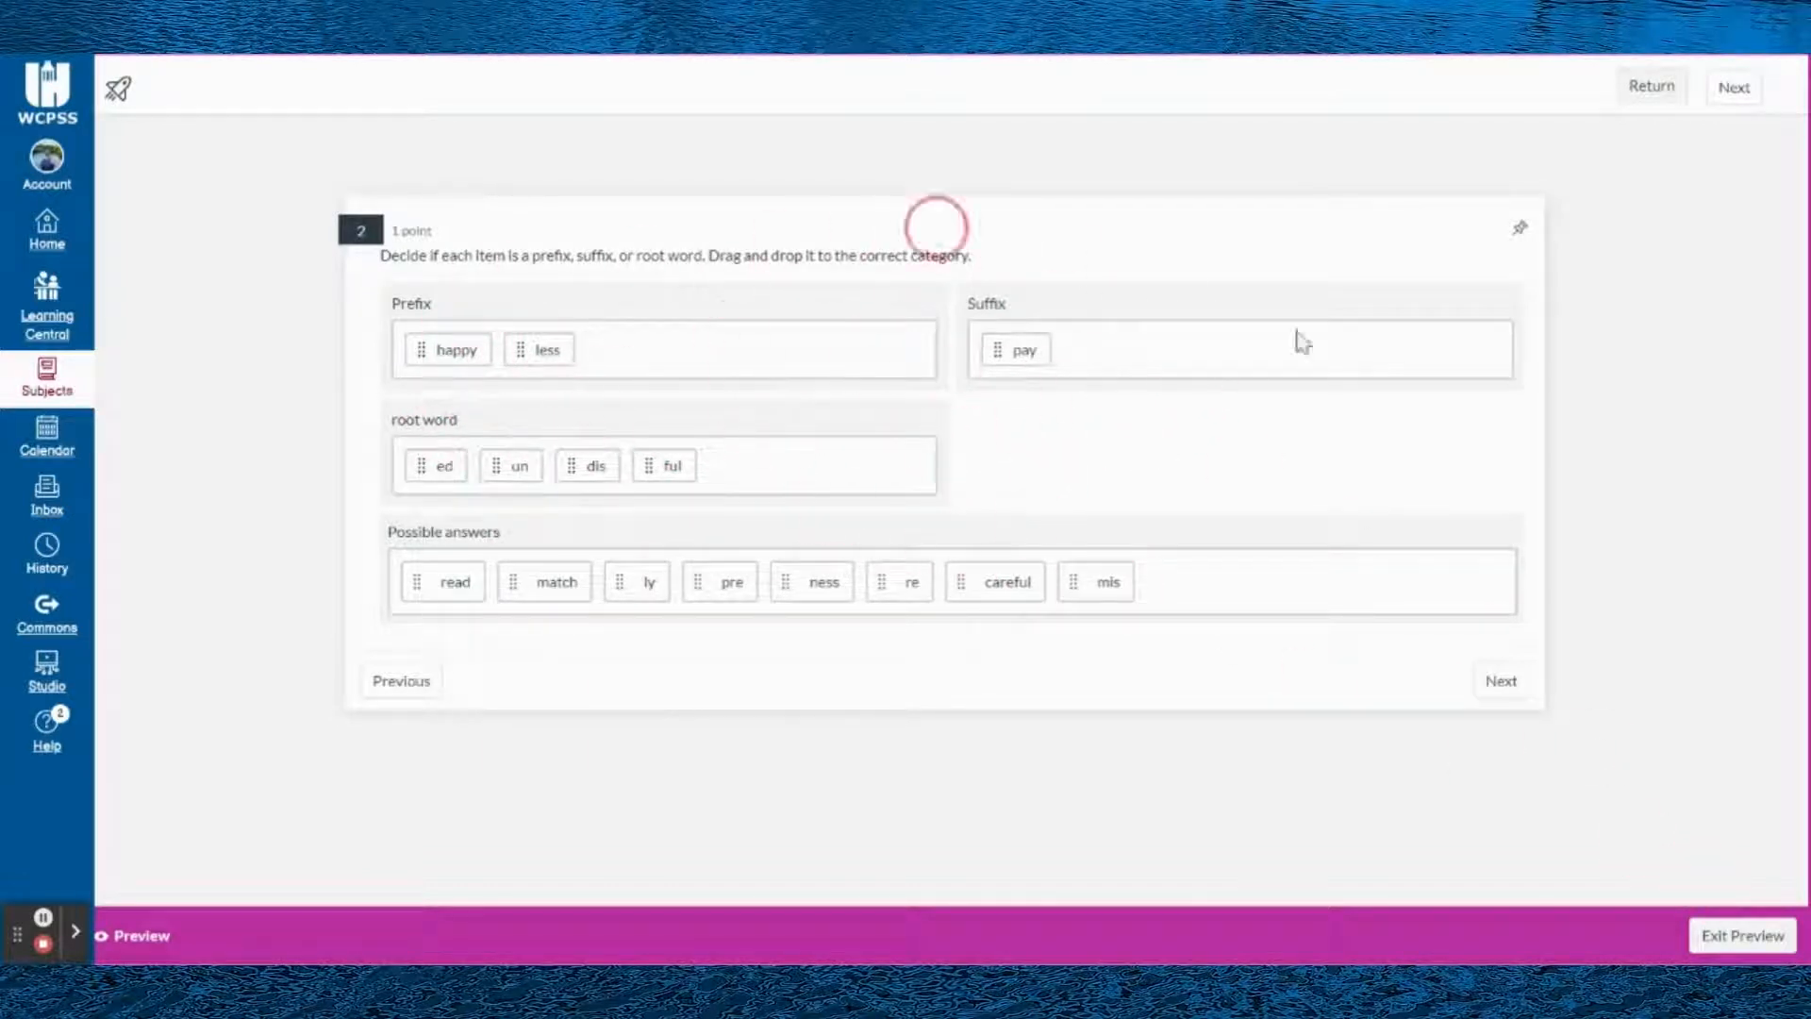
- Move back and forth between the dog question and the categorization question in the preview, and exit the preview
click(429, 683)
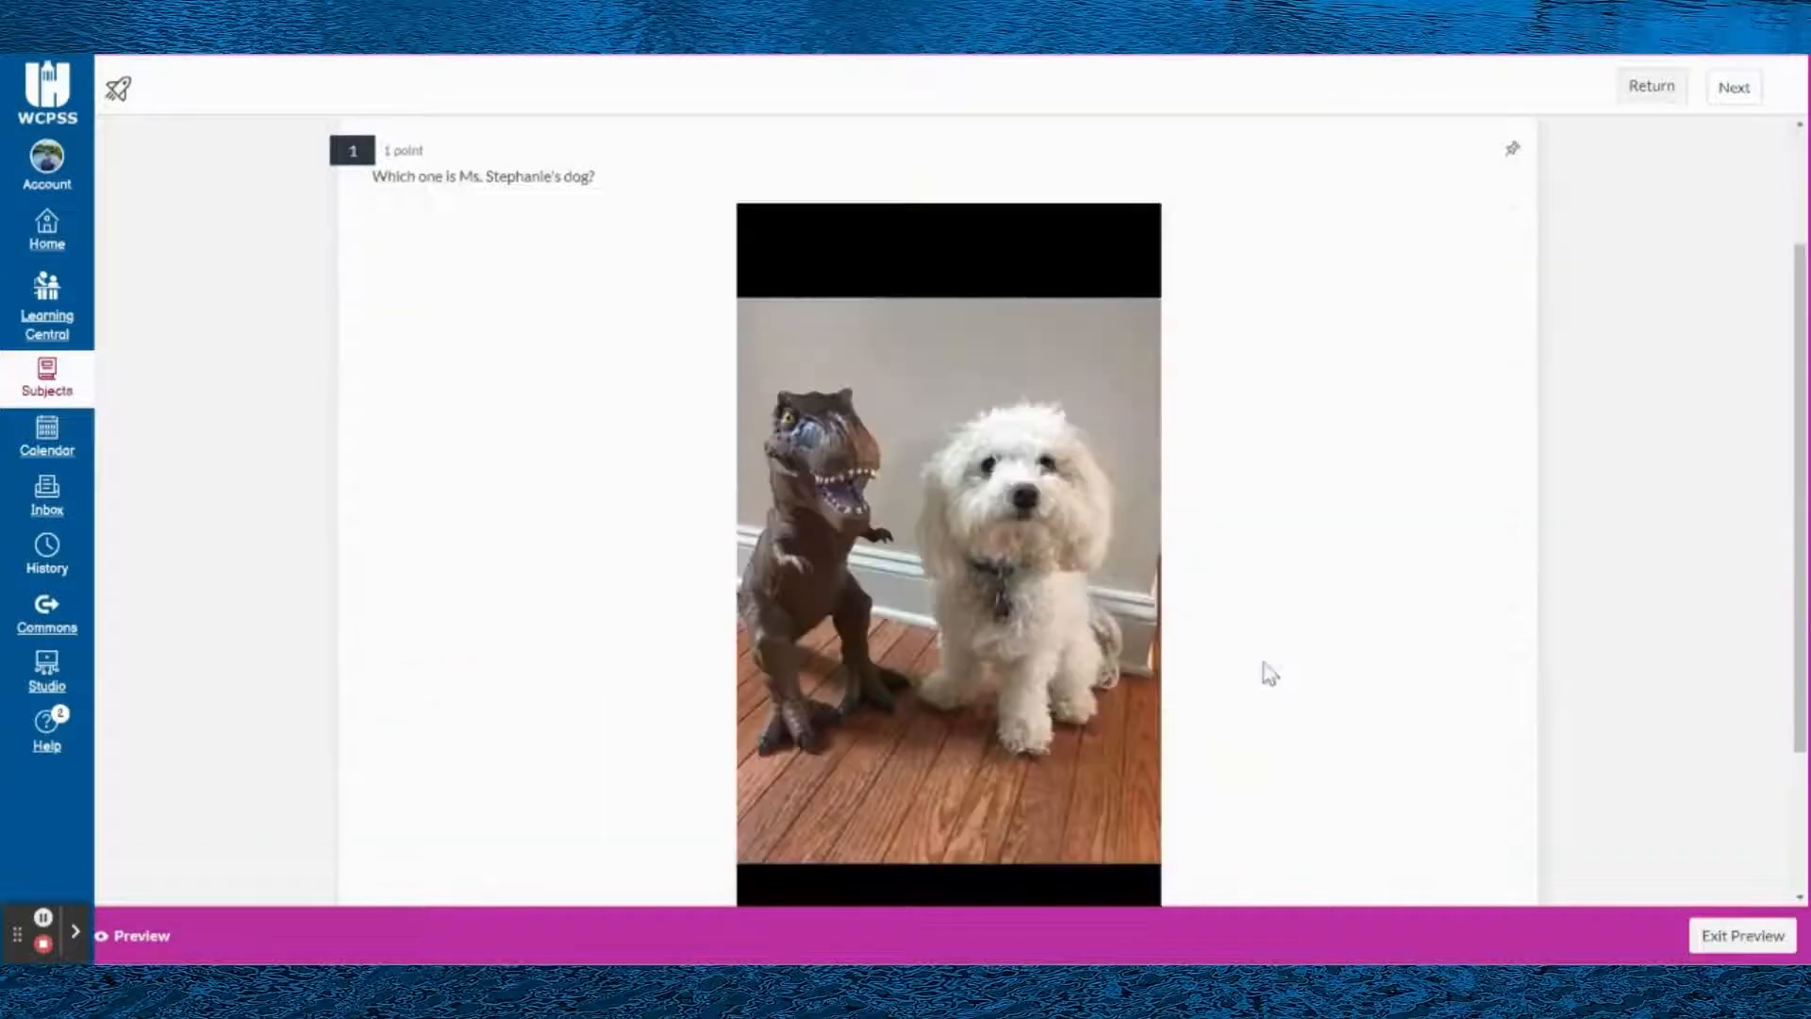
scroll(1265, 676, down, 3)
click(1494, 824)
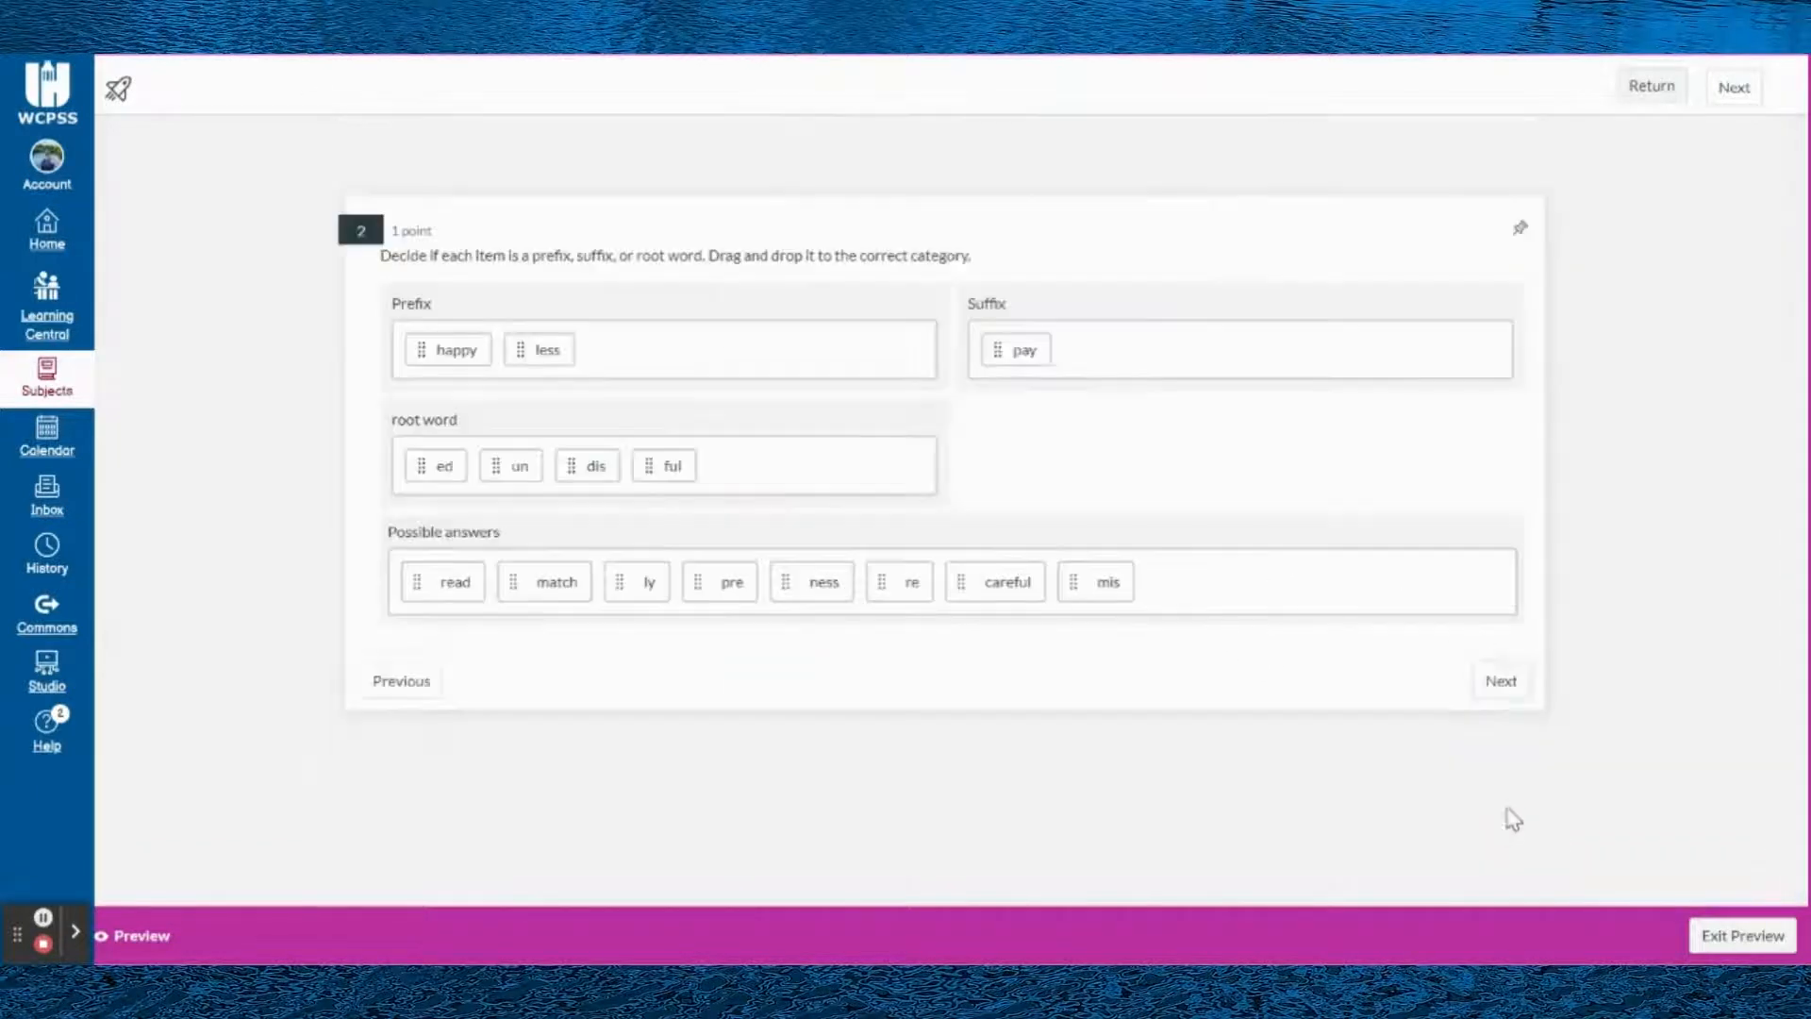
click(1523, 693)
click(430, 557)
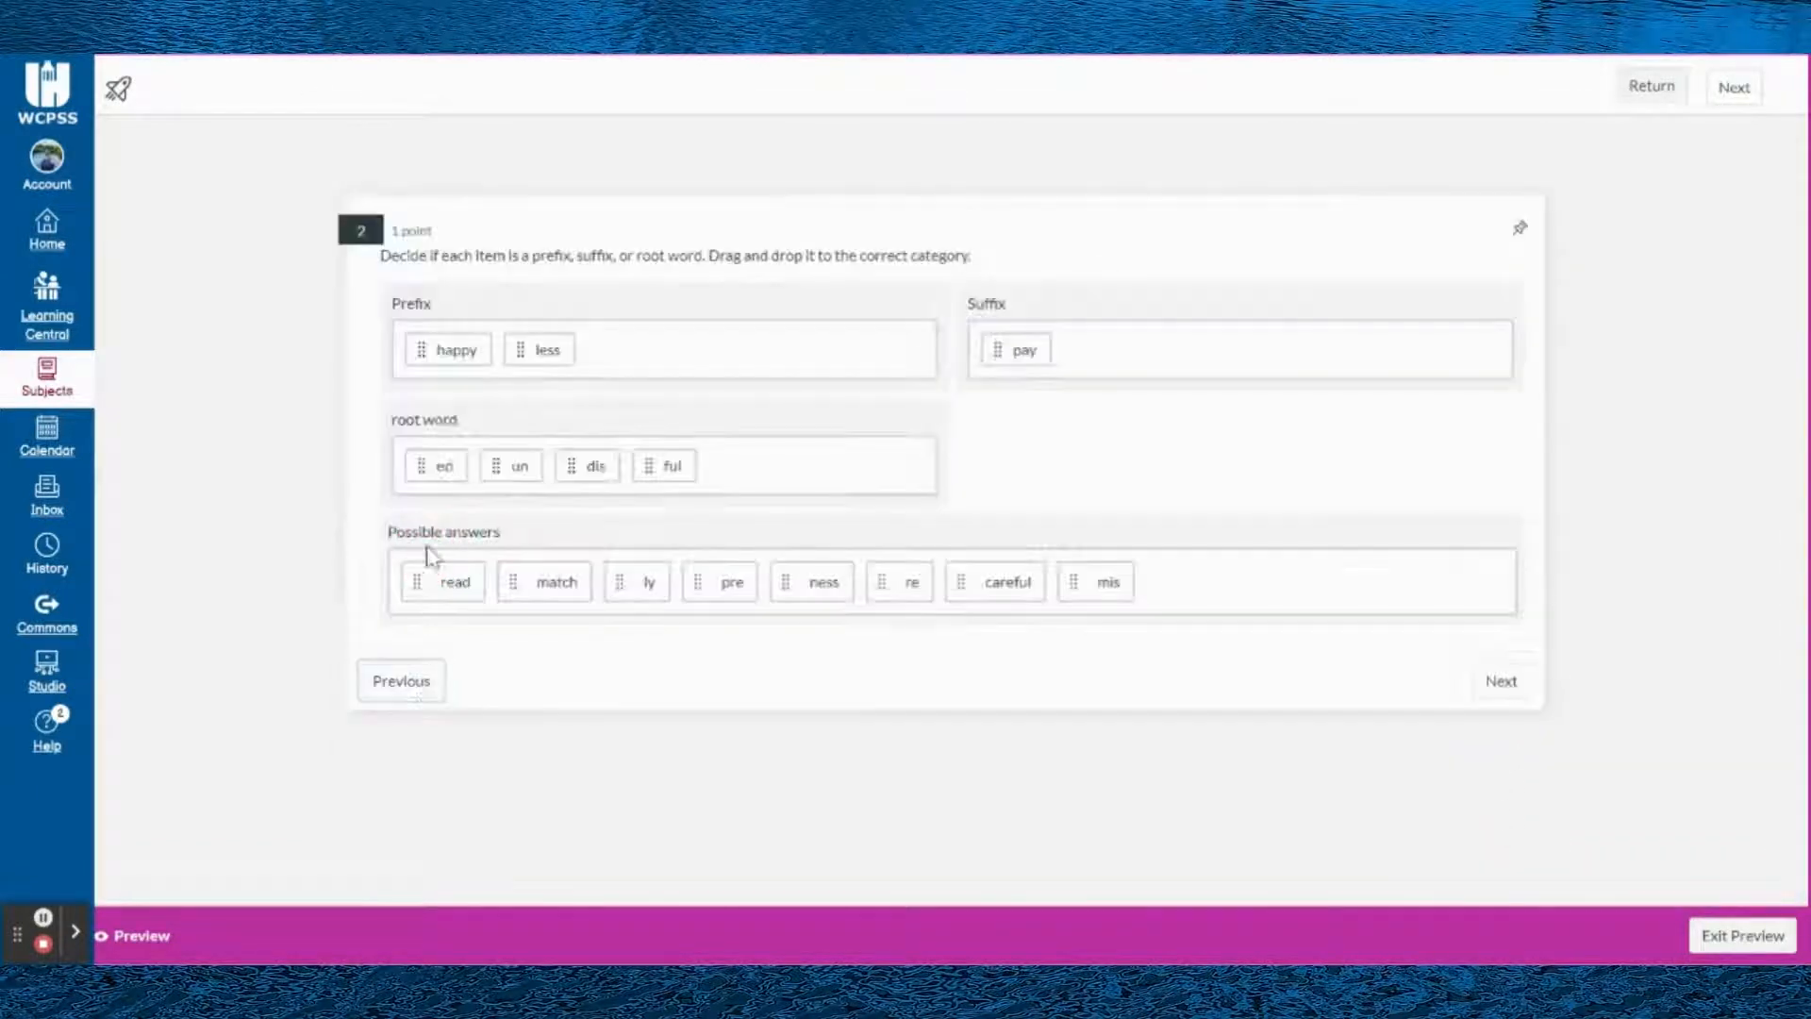
click(411, 681)
scroll(1099, 430, down, 3)
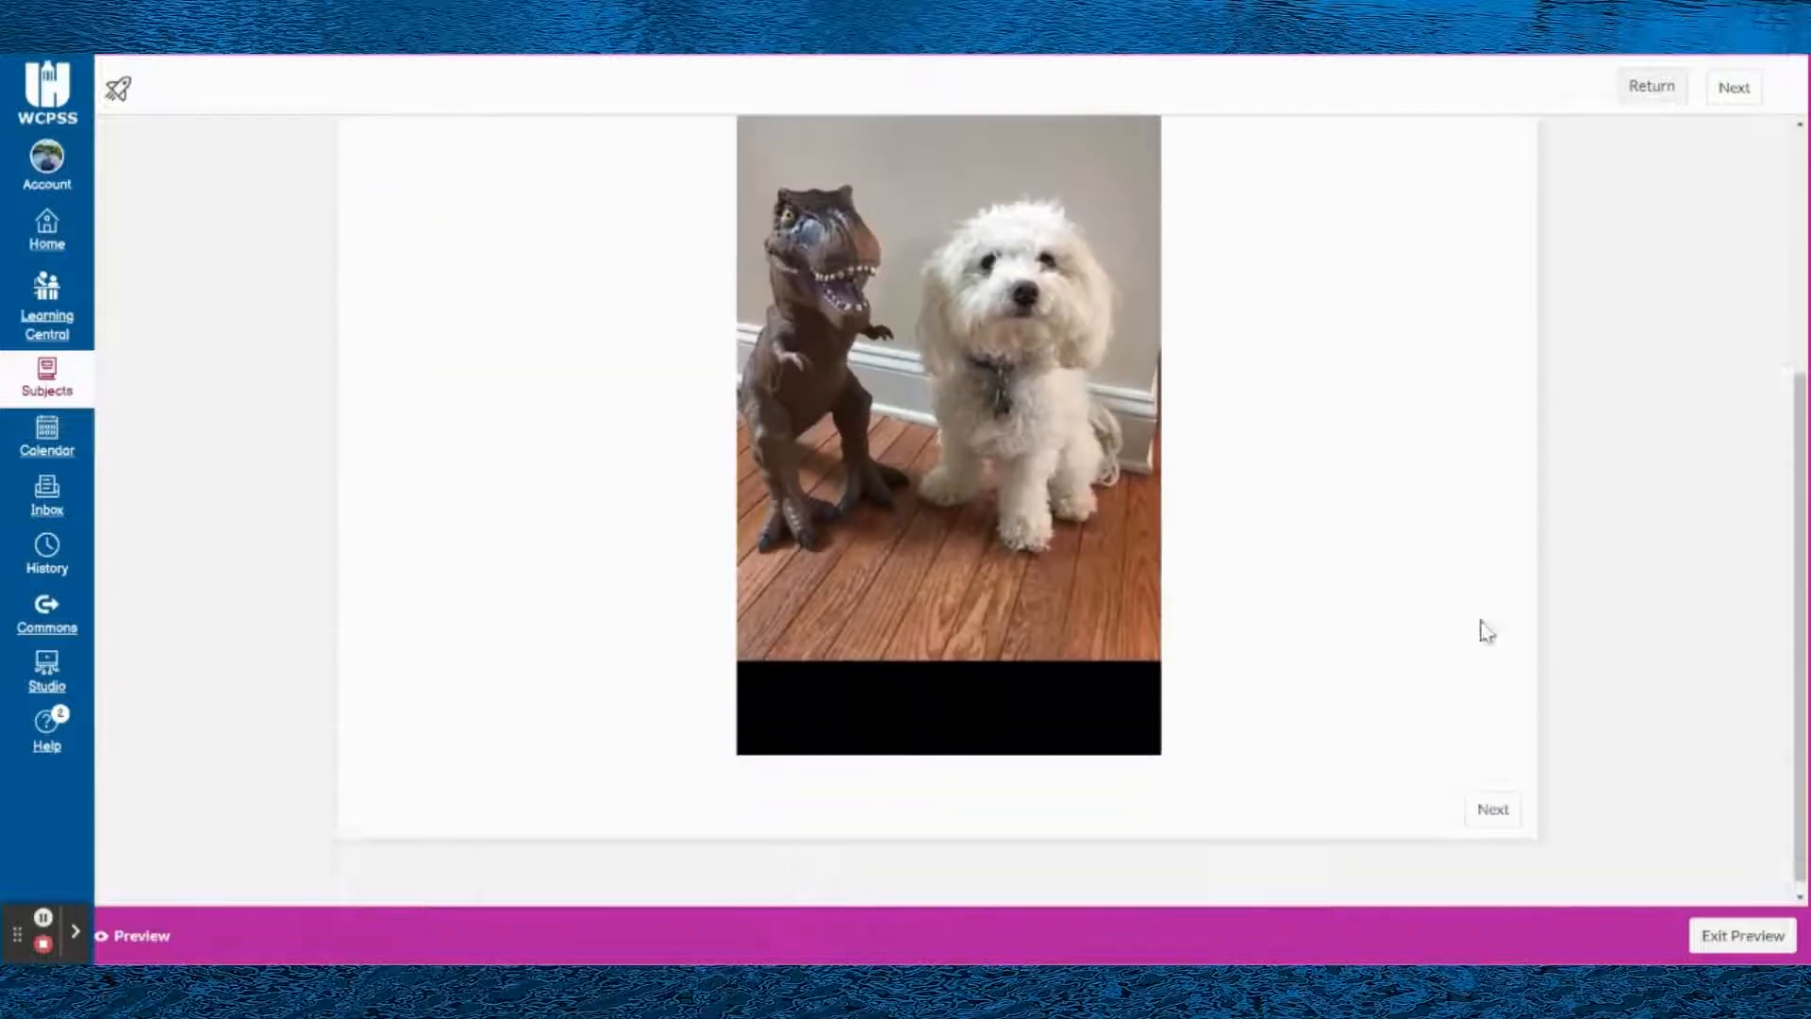
click(1503, 809)
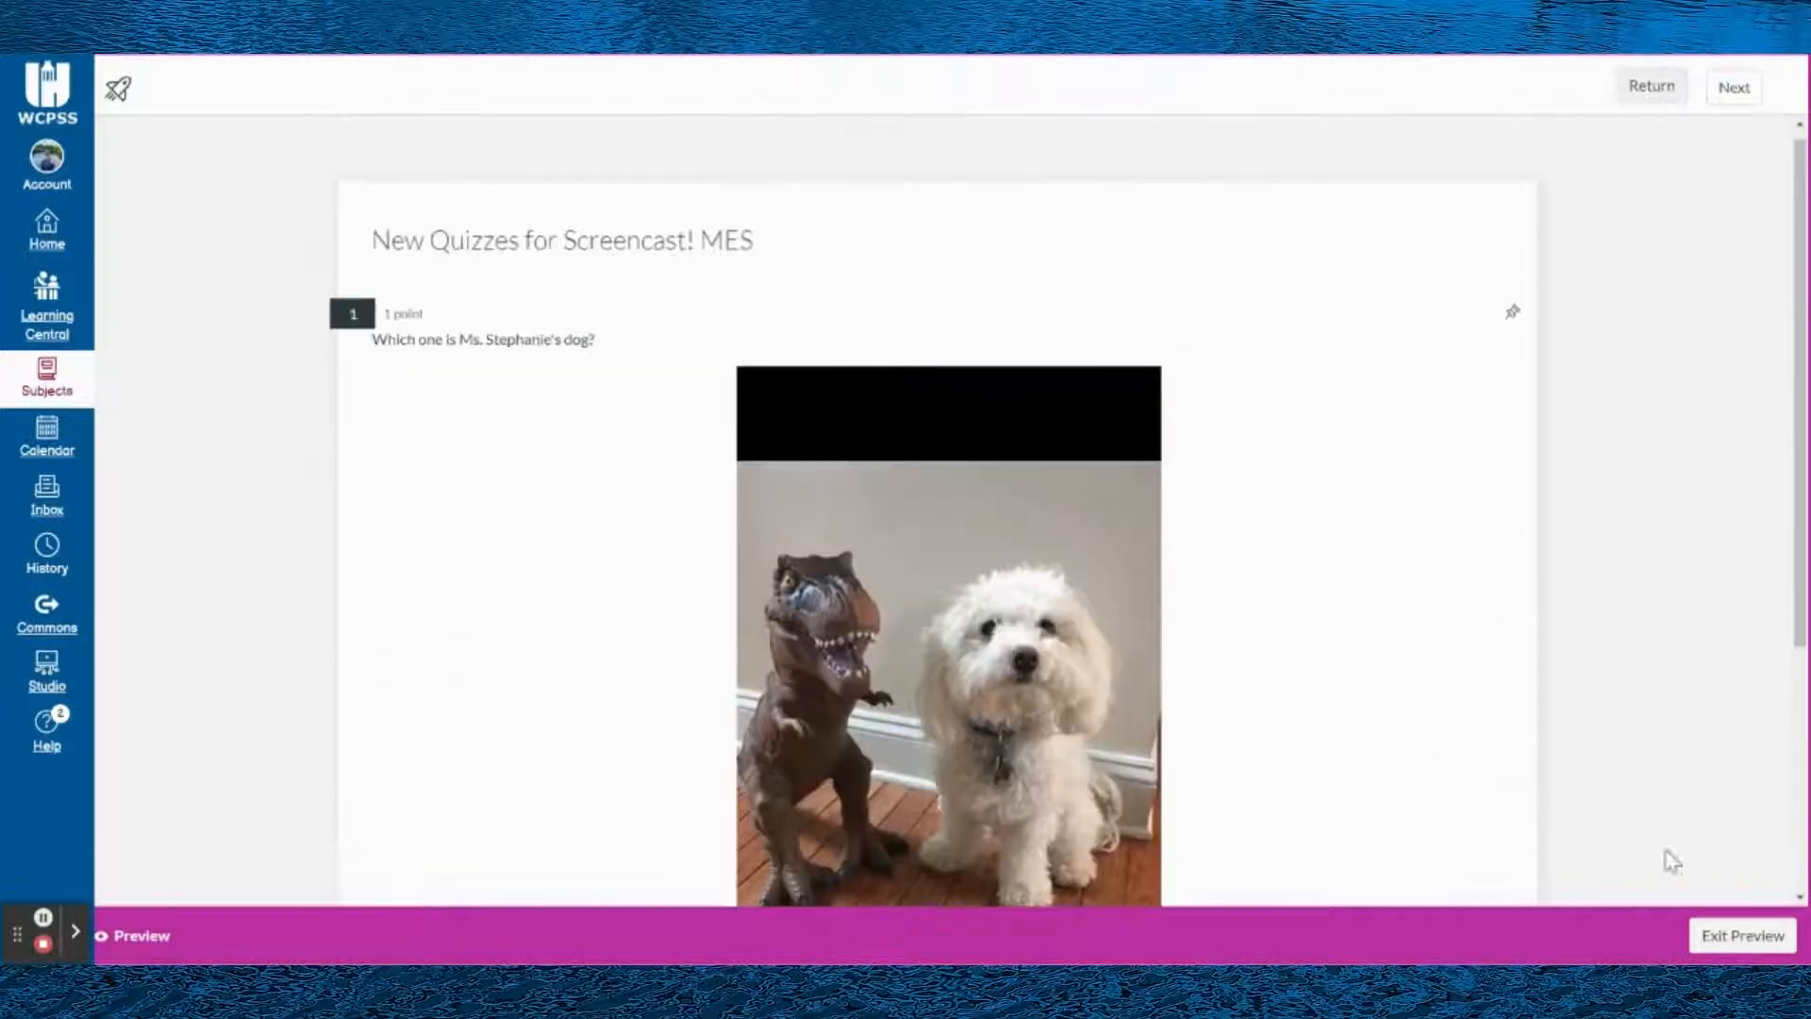
click(1732, 949)
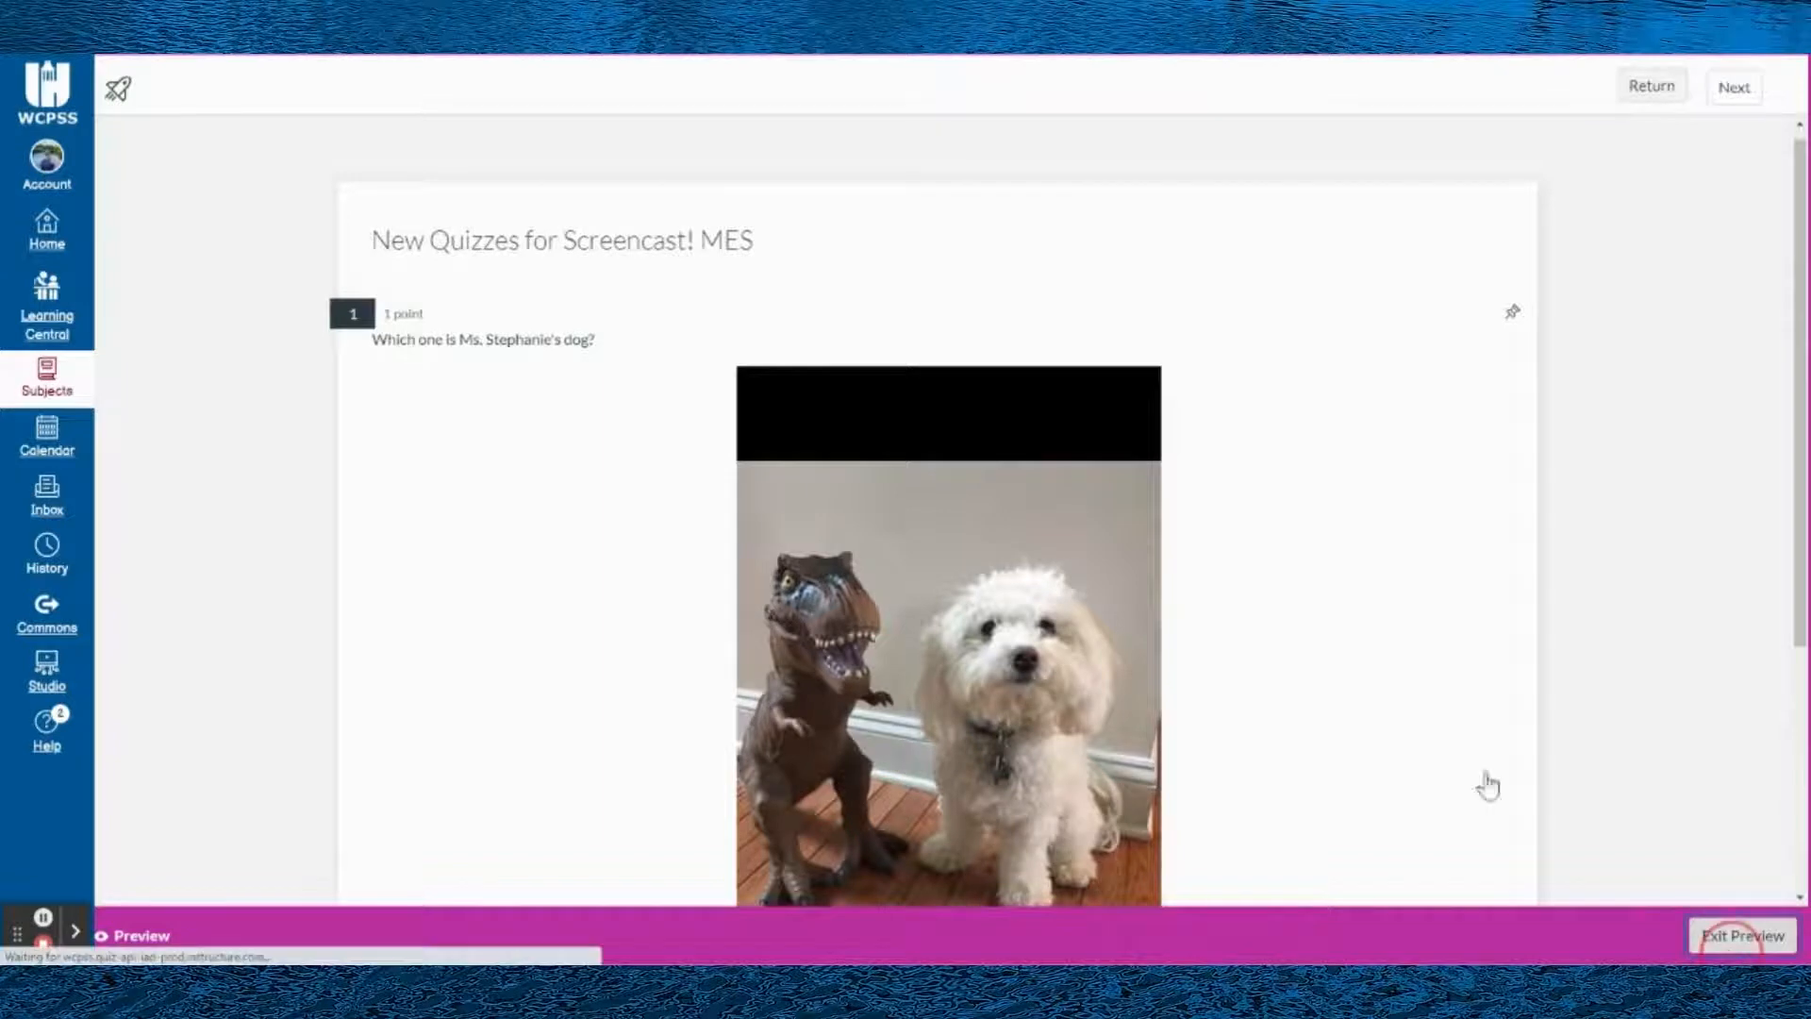
- Check the content types, including Stimulus, that can be inserted ahead of the Unit 2 Assessment stimulus
scroll(861, 444, down, 5)
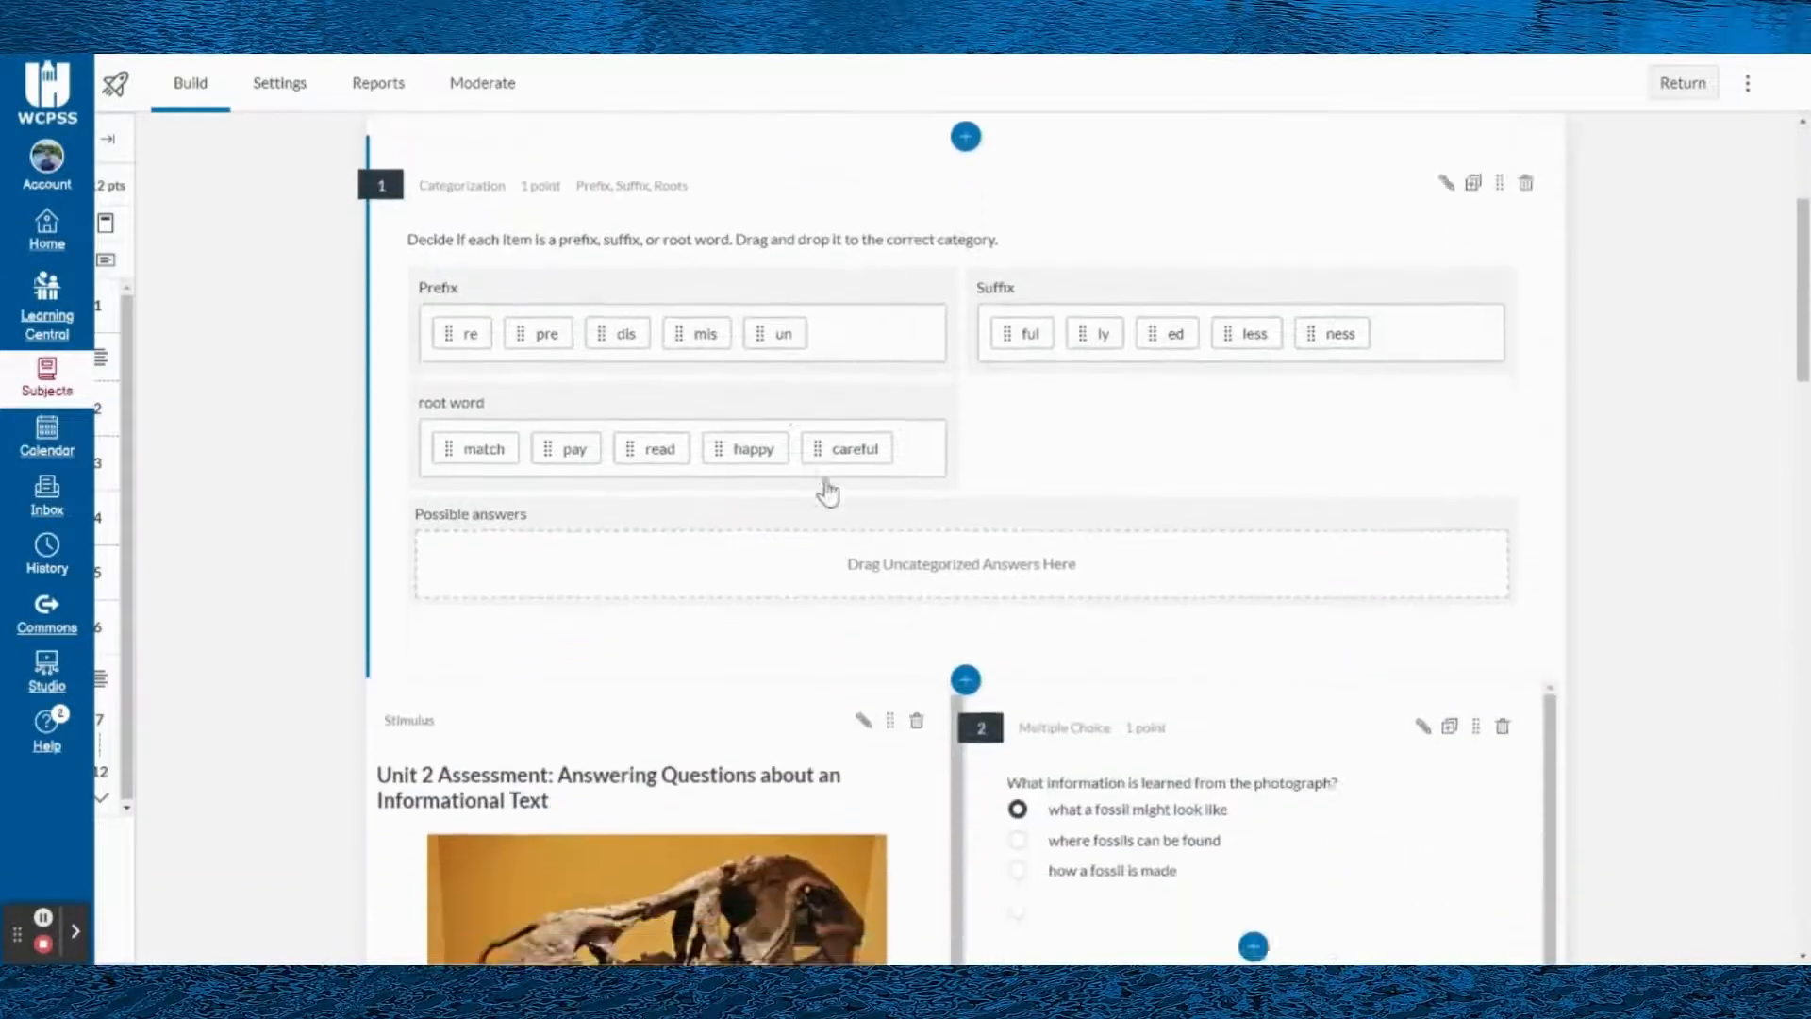
scroll(358, 434, down, 3)
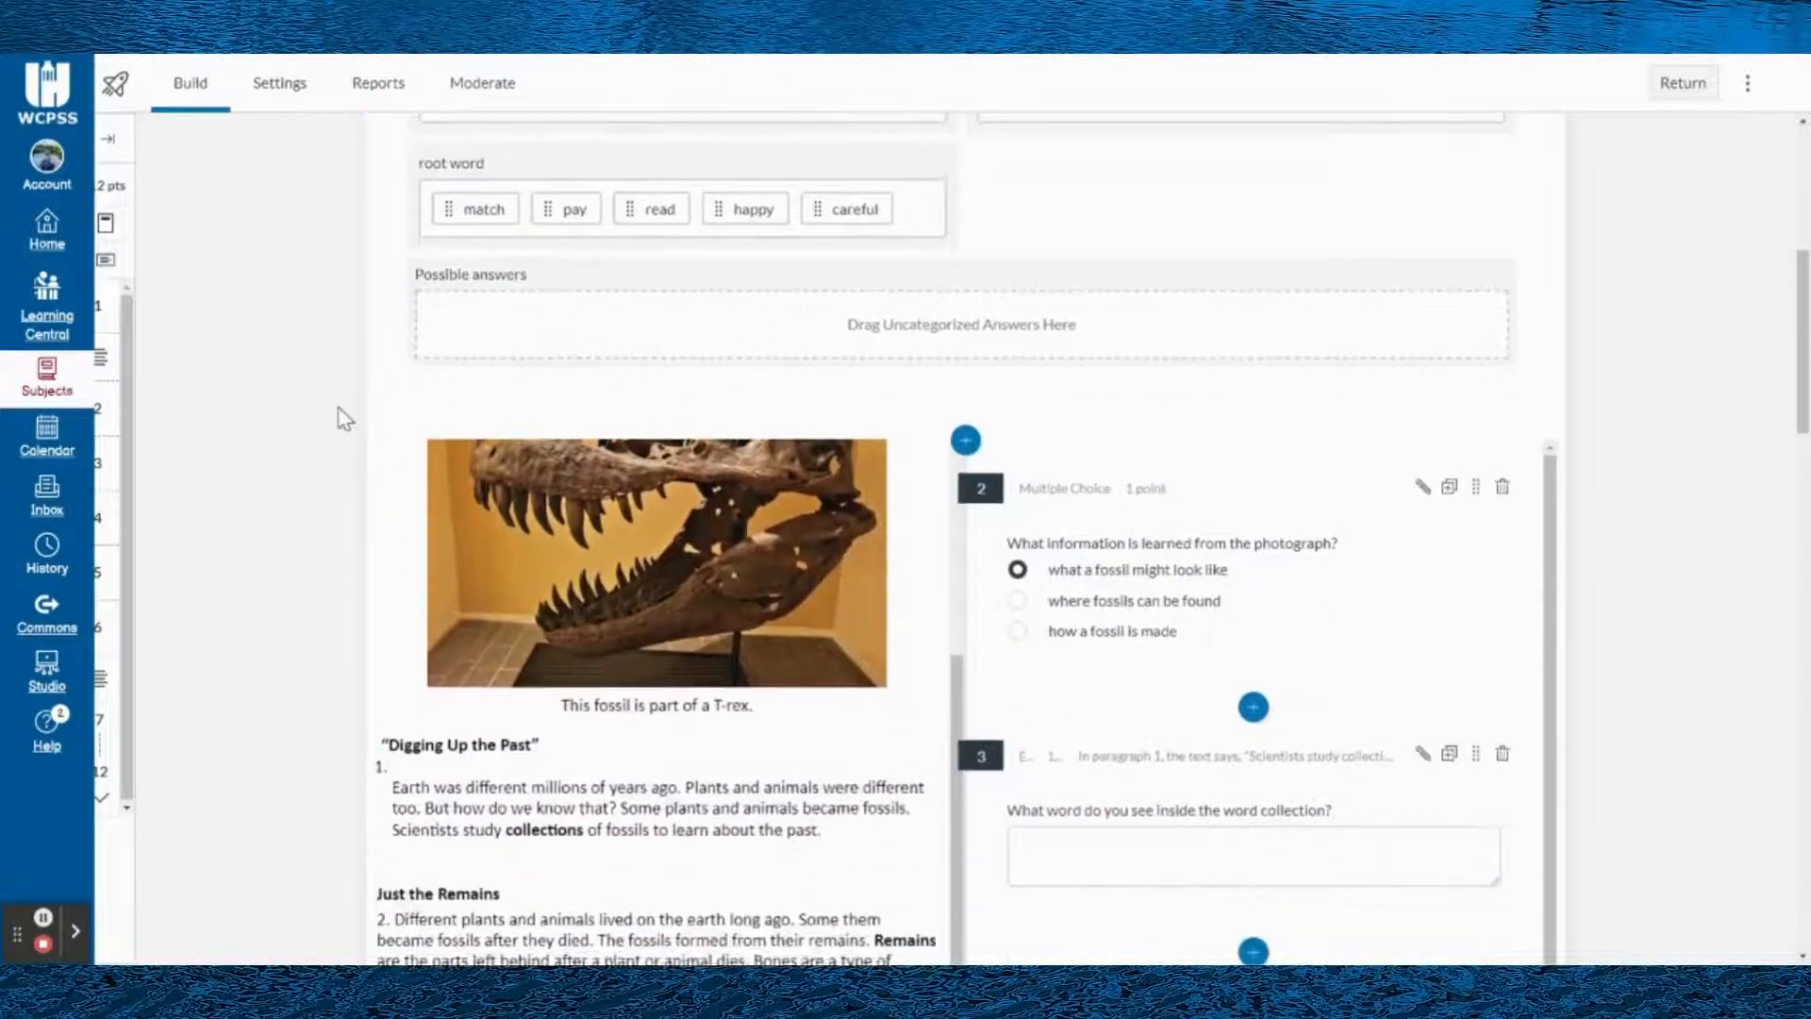
scroll(1068, 165, up, 2)
scroll(1085, 189, down, 2)
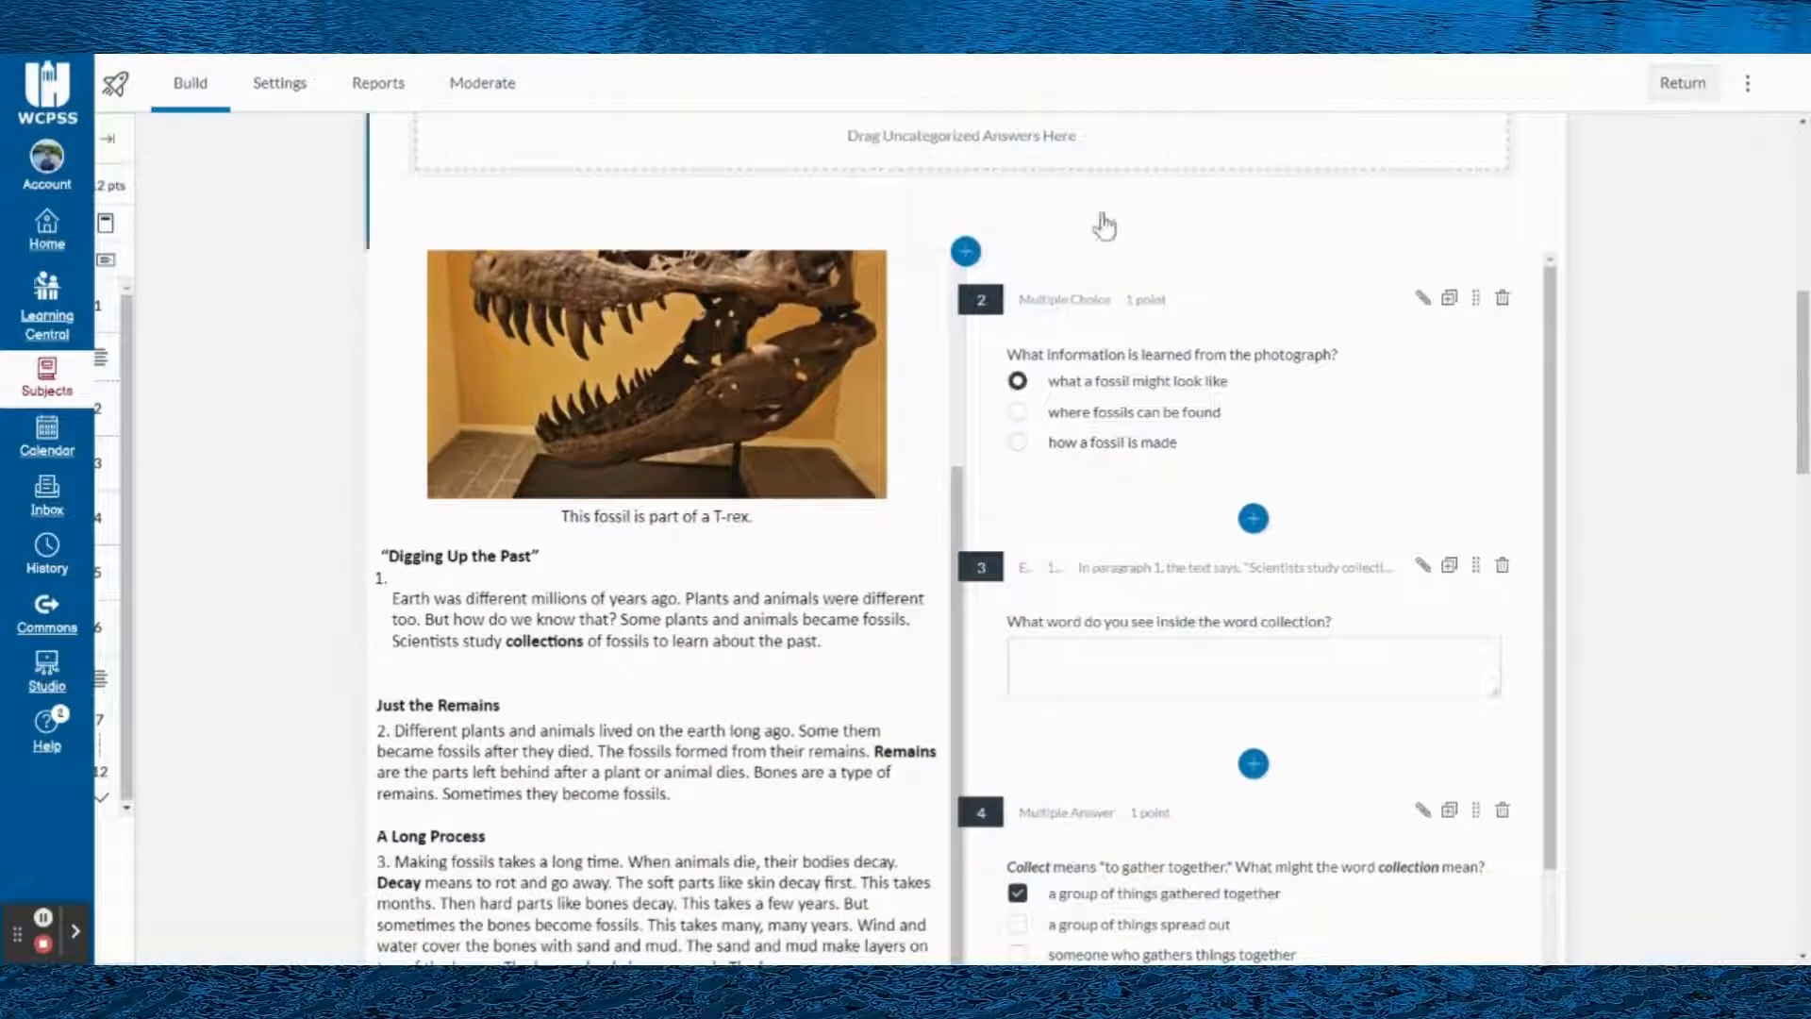
click(965, 251)
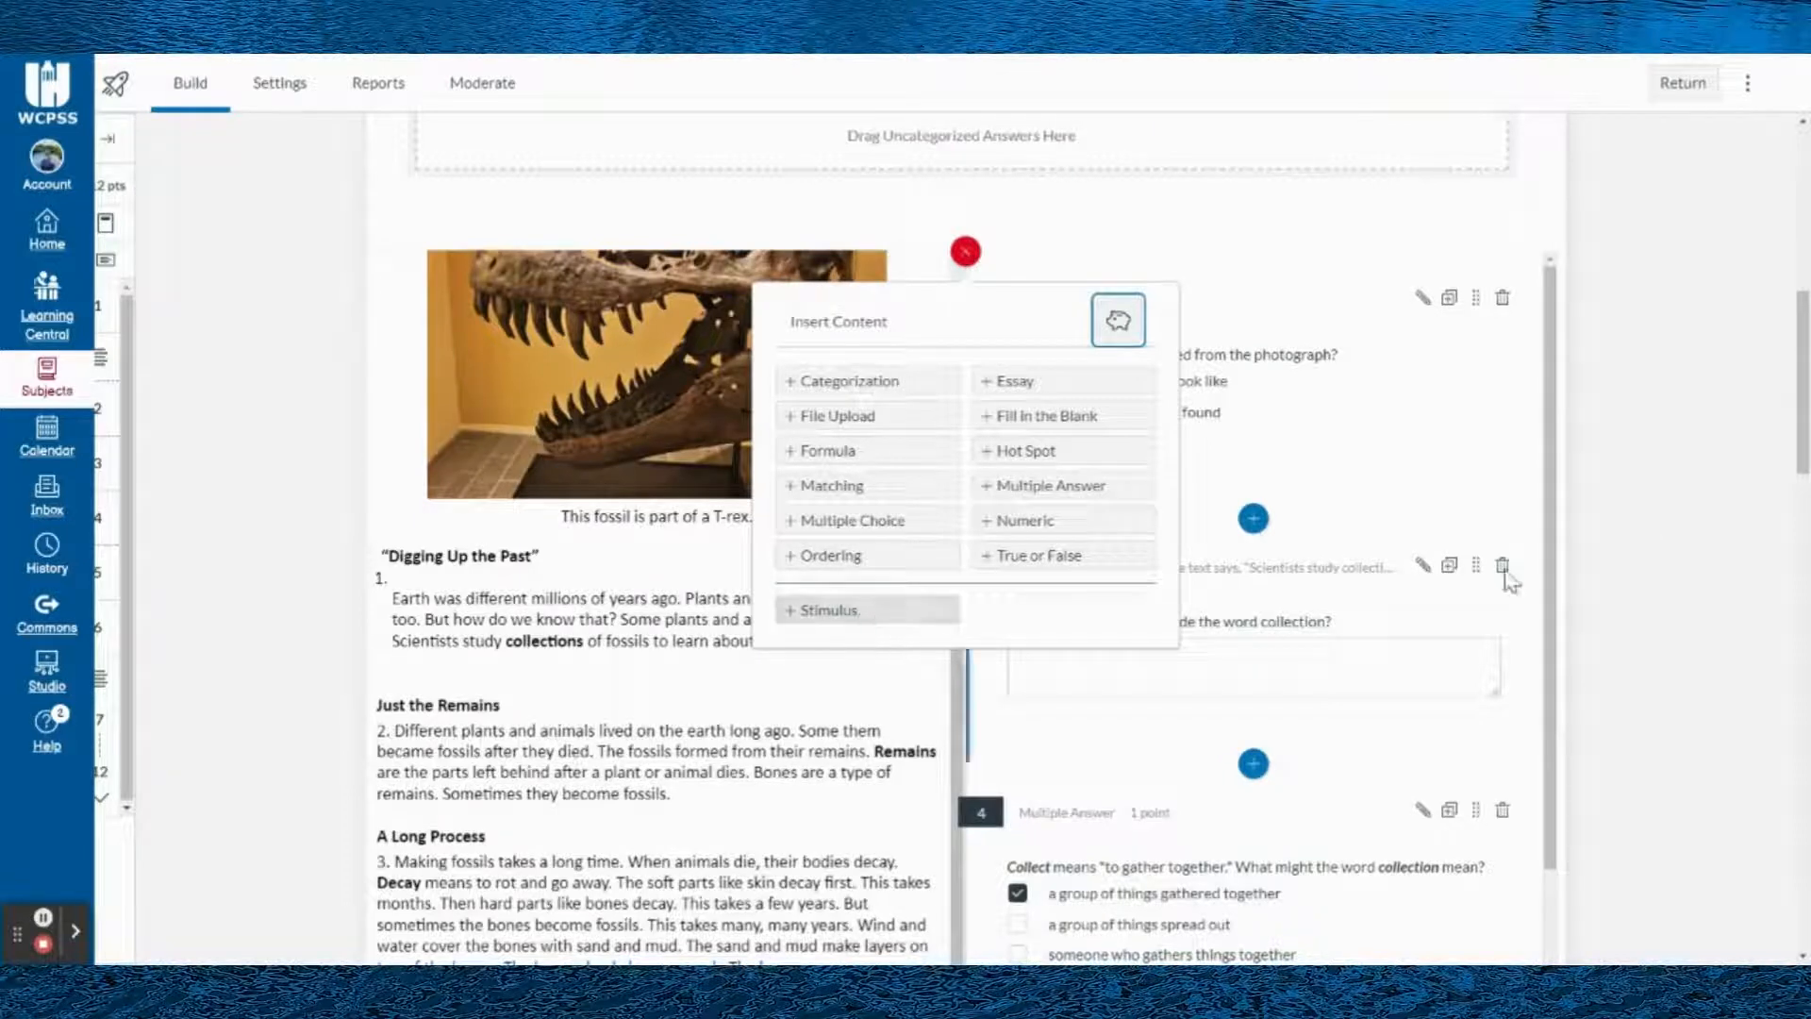
click(1741, 368)
- Examine the Unit 2 Assessment stimulus with its attached questions, and review the content types that can be inserted there
scroll(641, 586, up, 2)
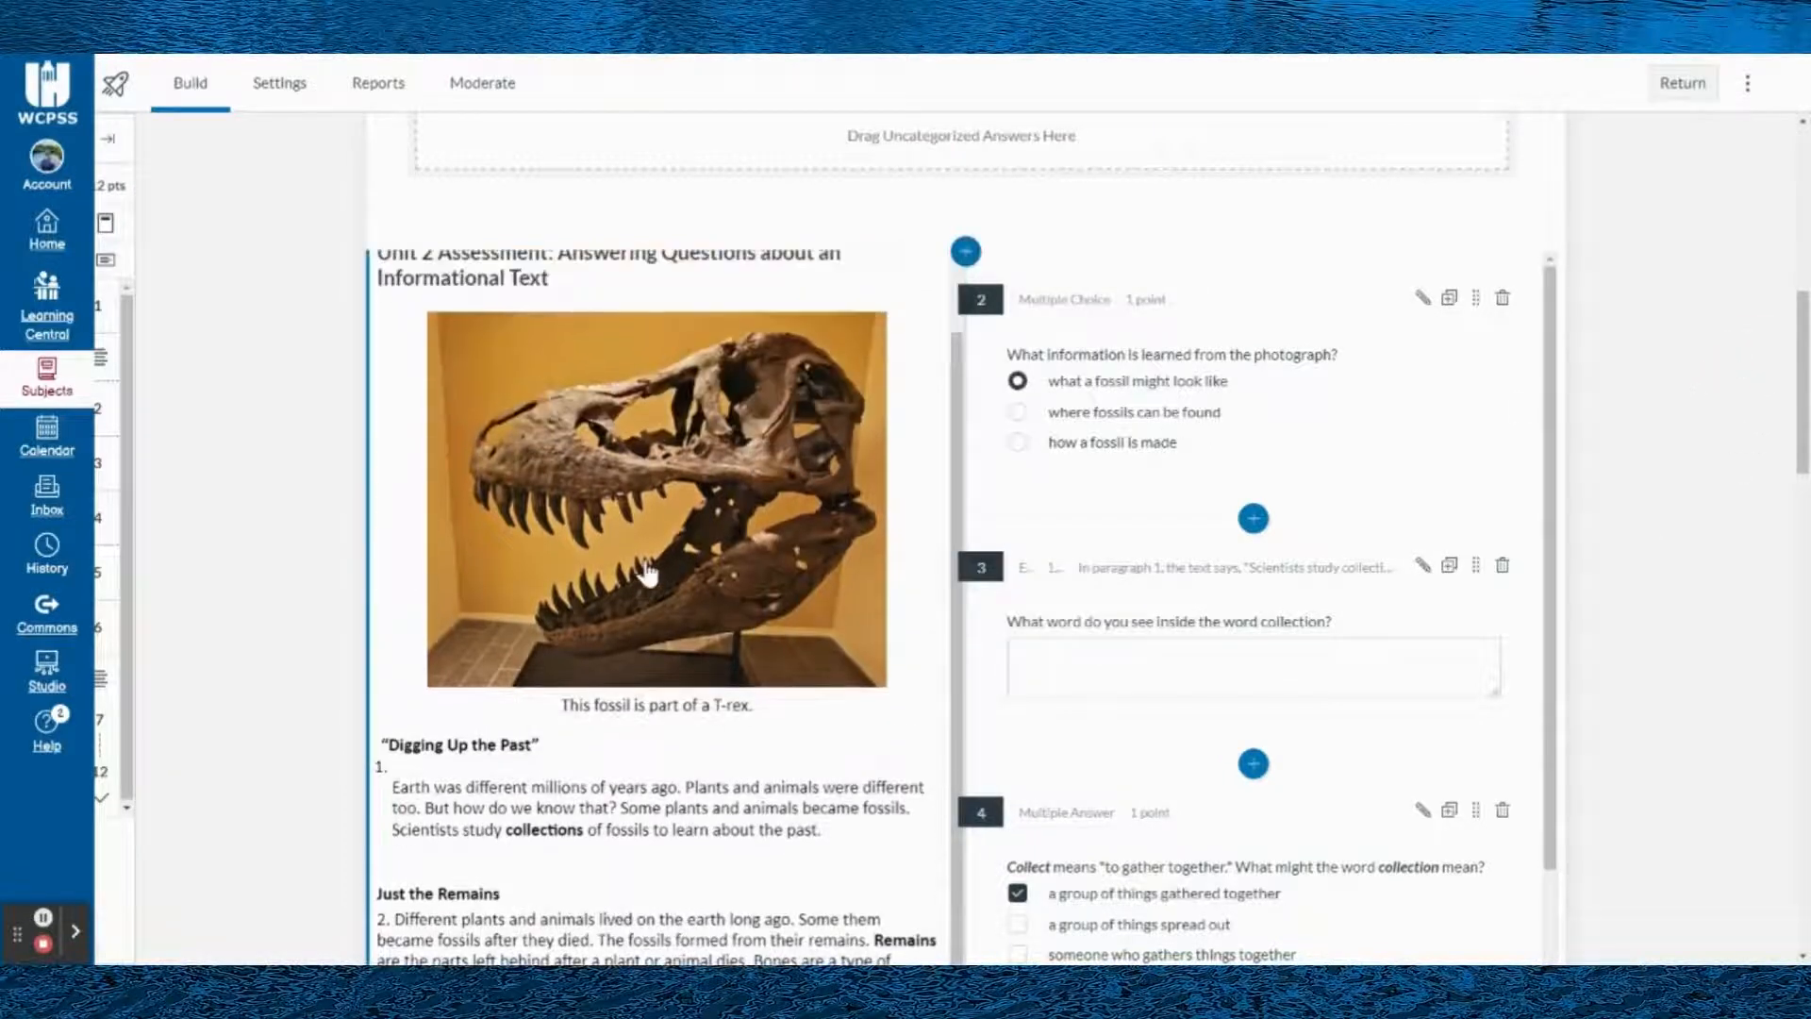
scroll(522, 422, up, 1)
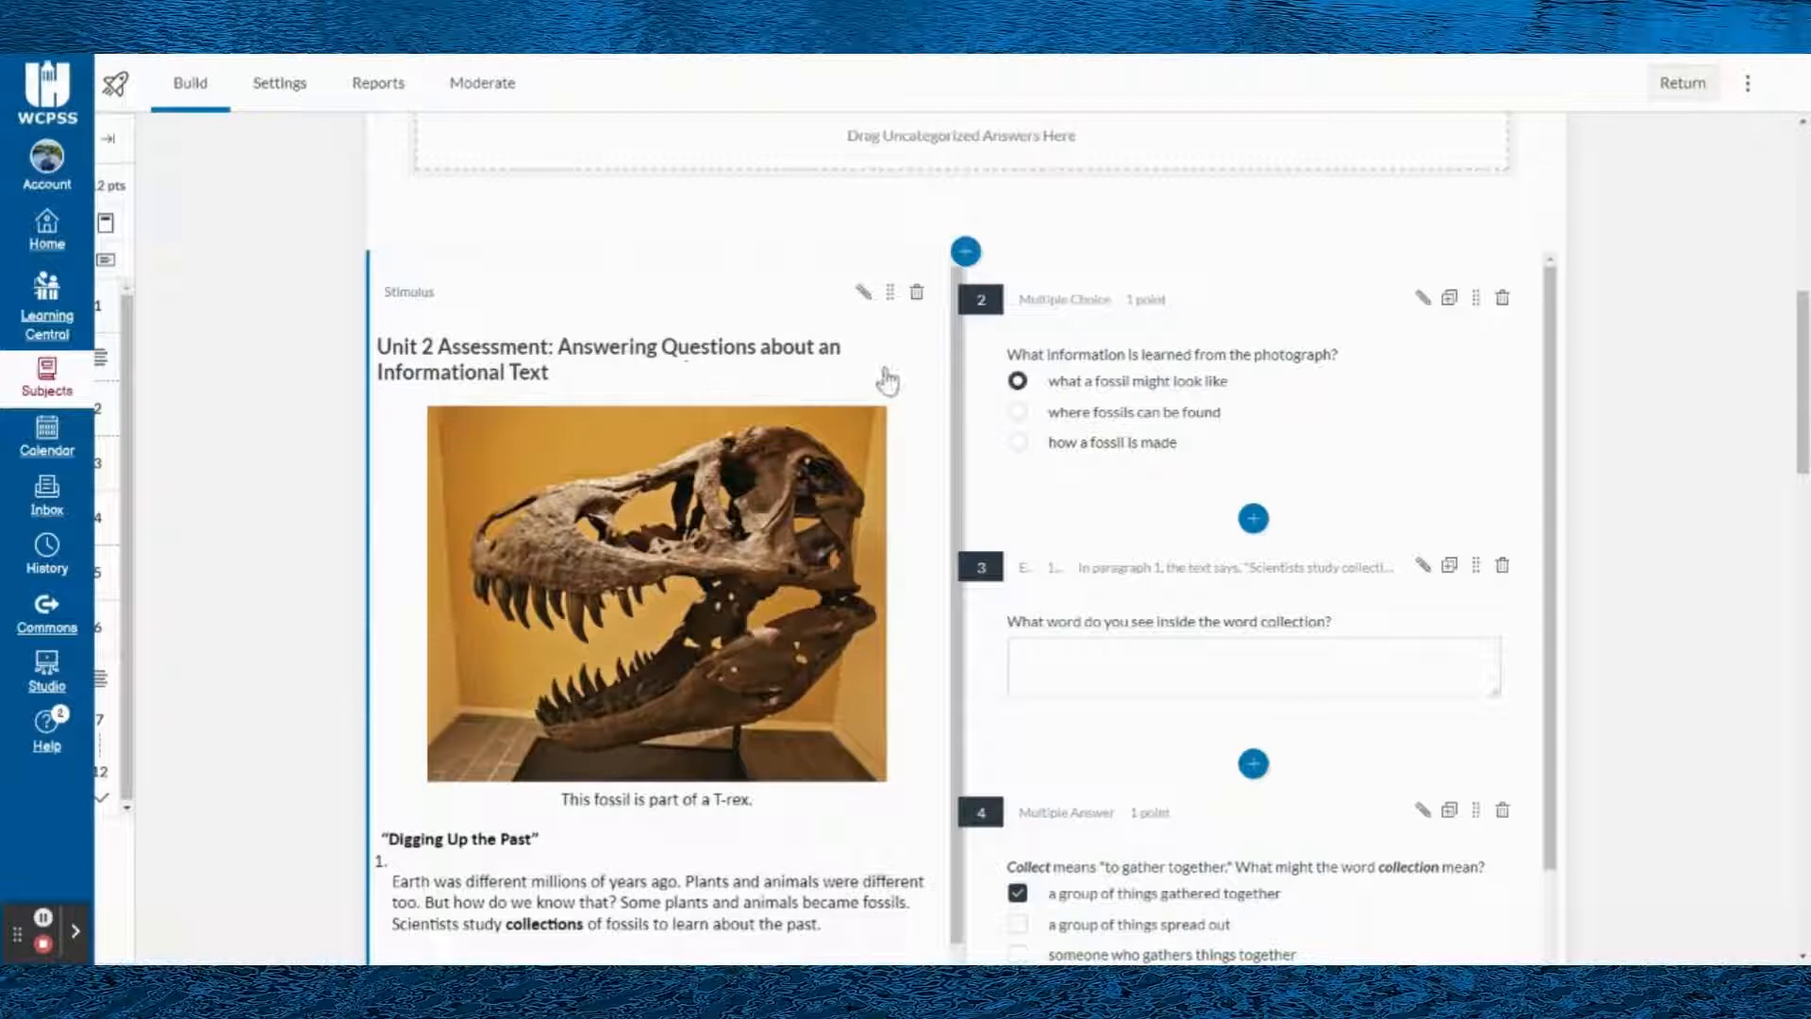
scroll(1264, 472, up, 2)
scroll(1610, 424, down, 2)
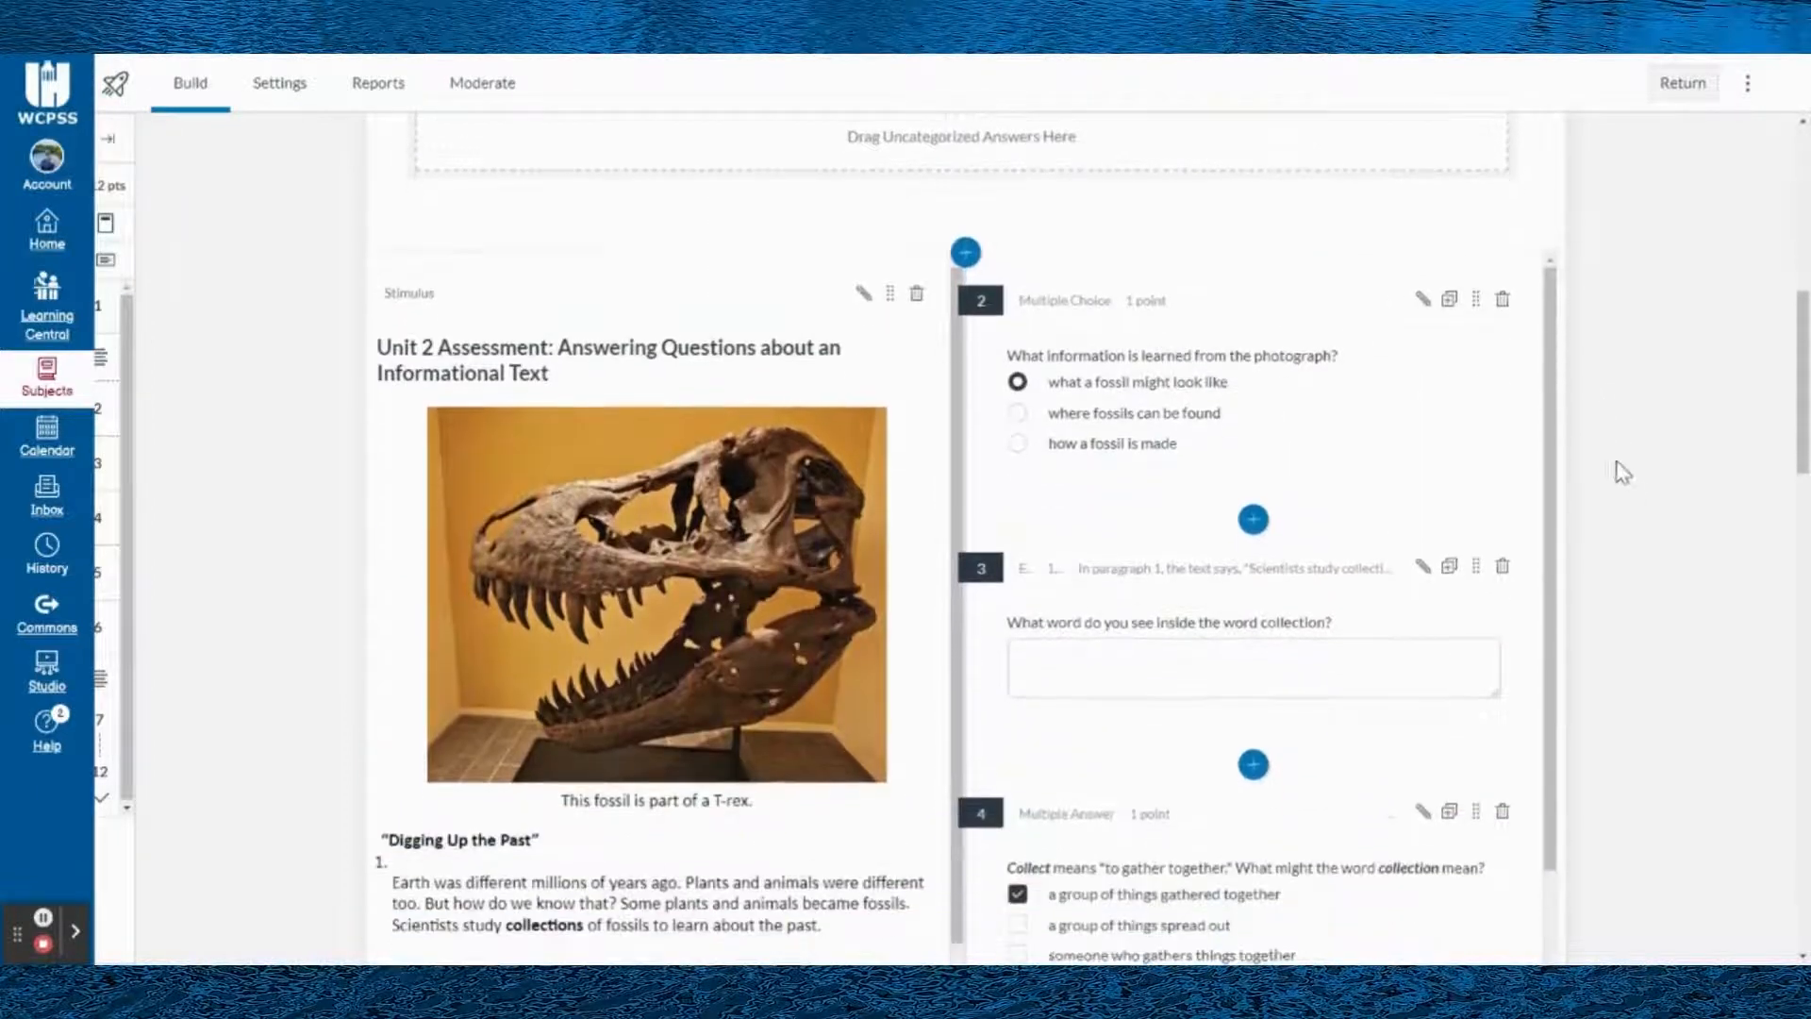
scroll(1169, 396, down, 4)
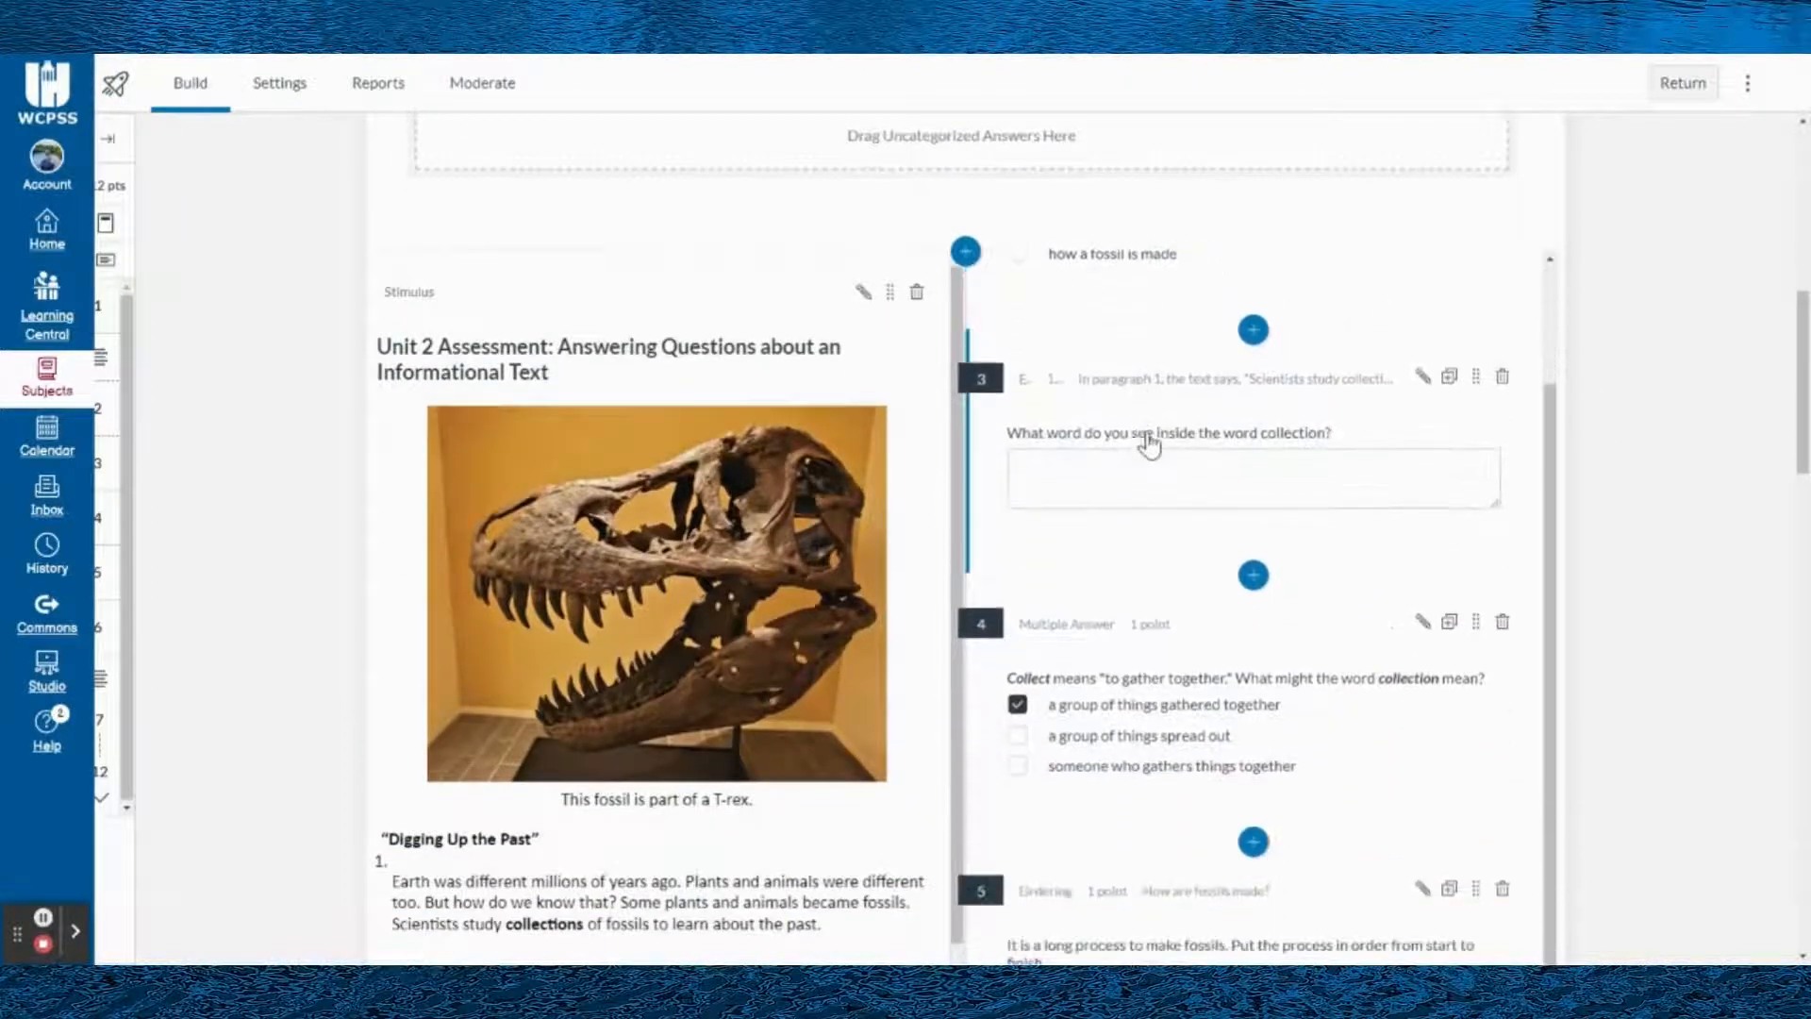
scroll(1165, 594, down, 2)
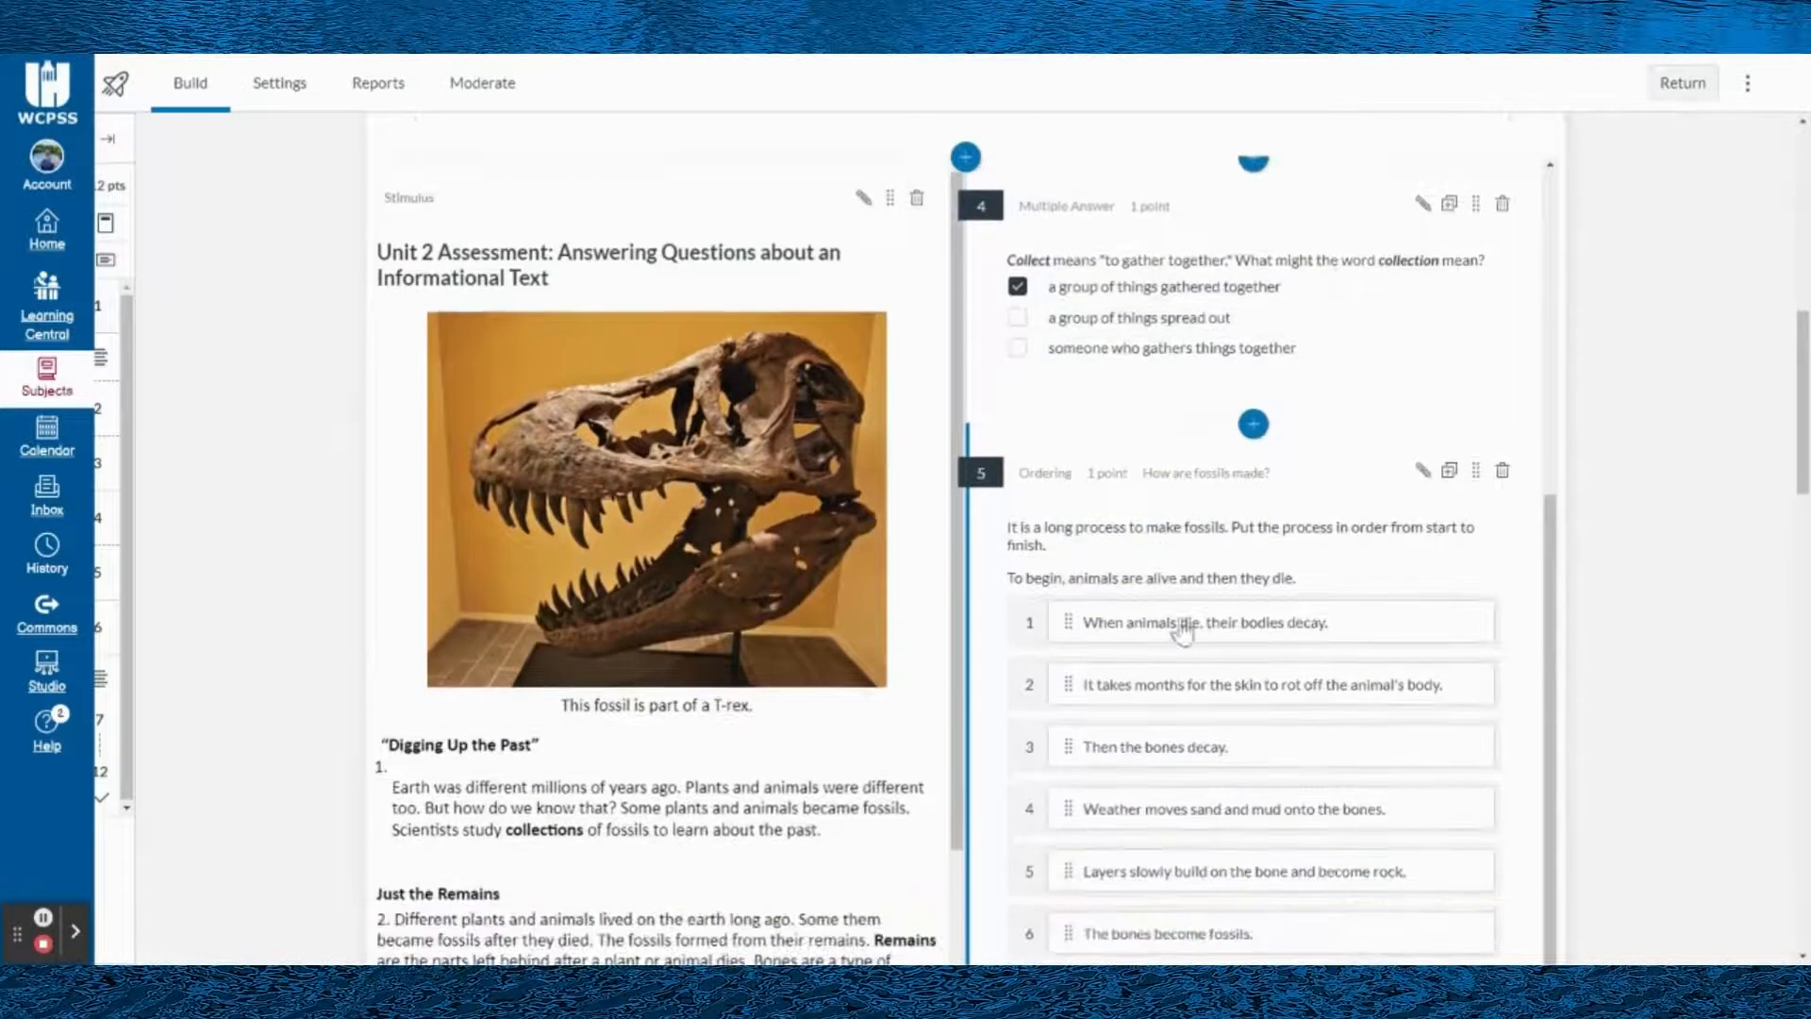
scroll(1226, 569, up, 2)
click(965, 157)
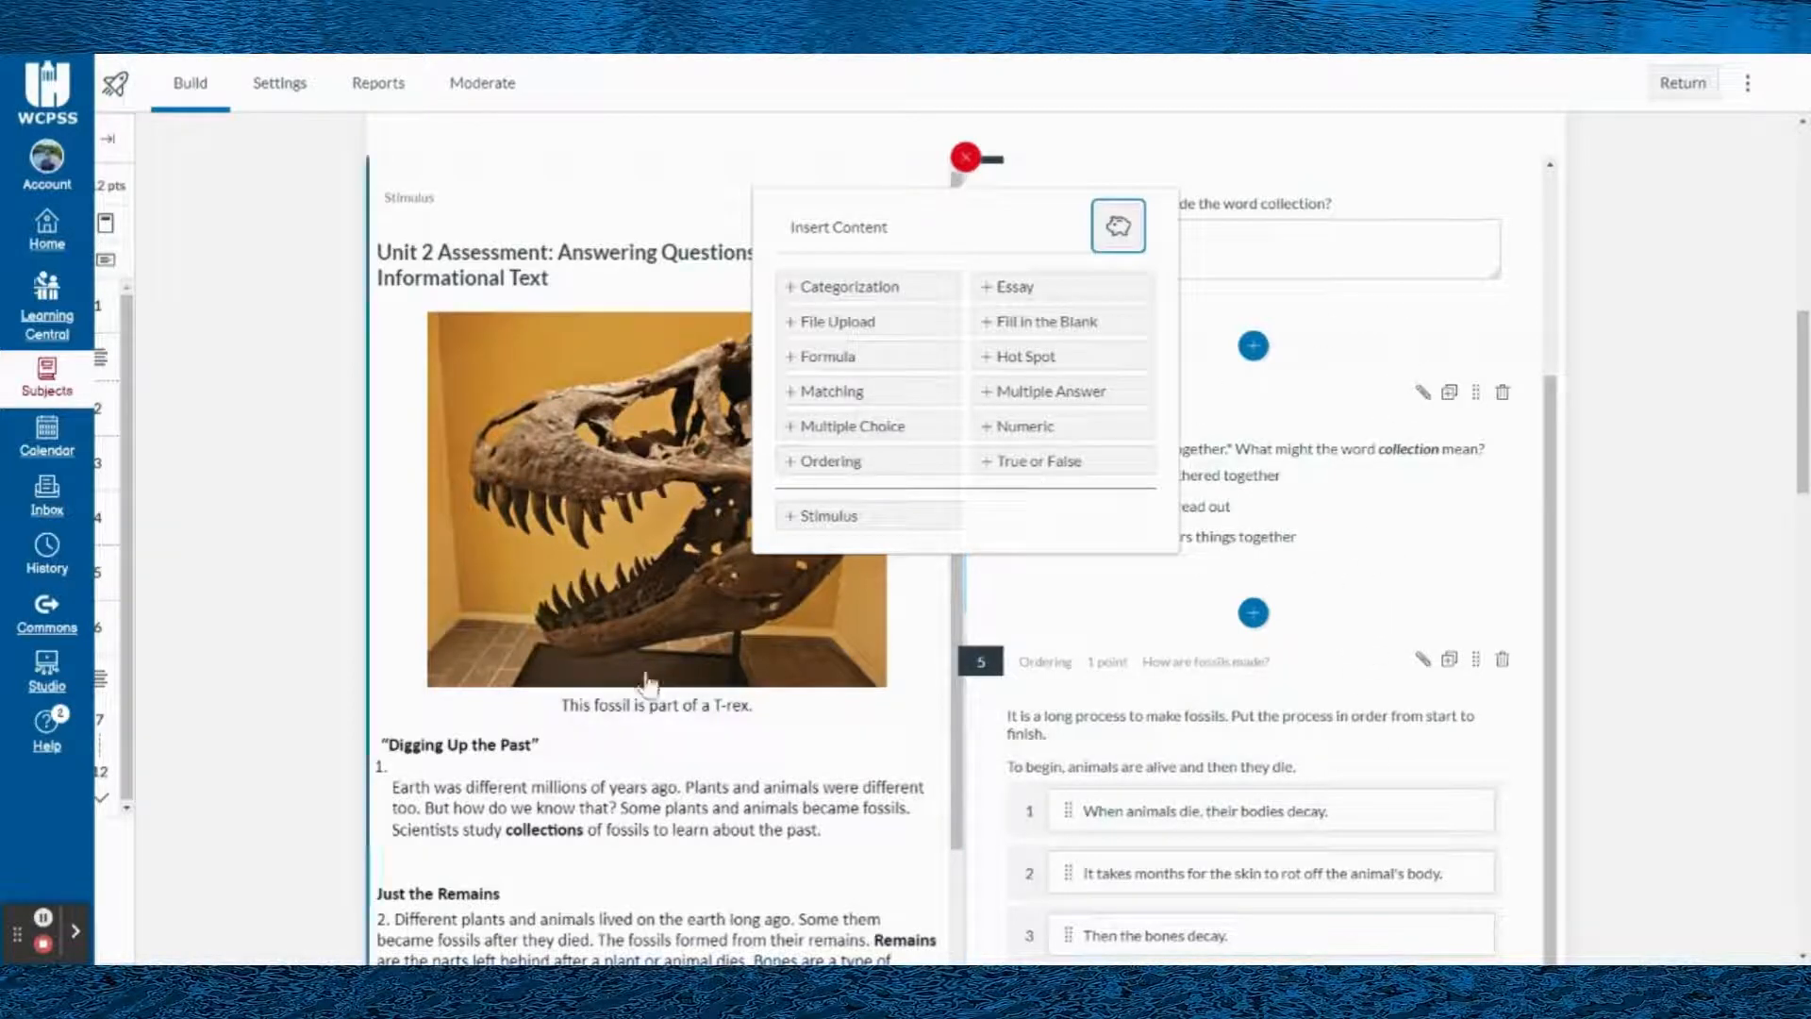
click(1611, 430)
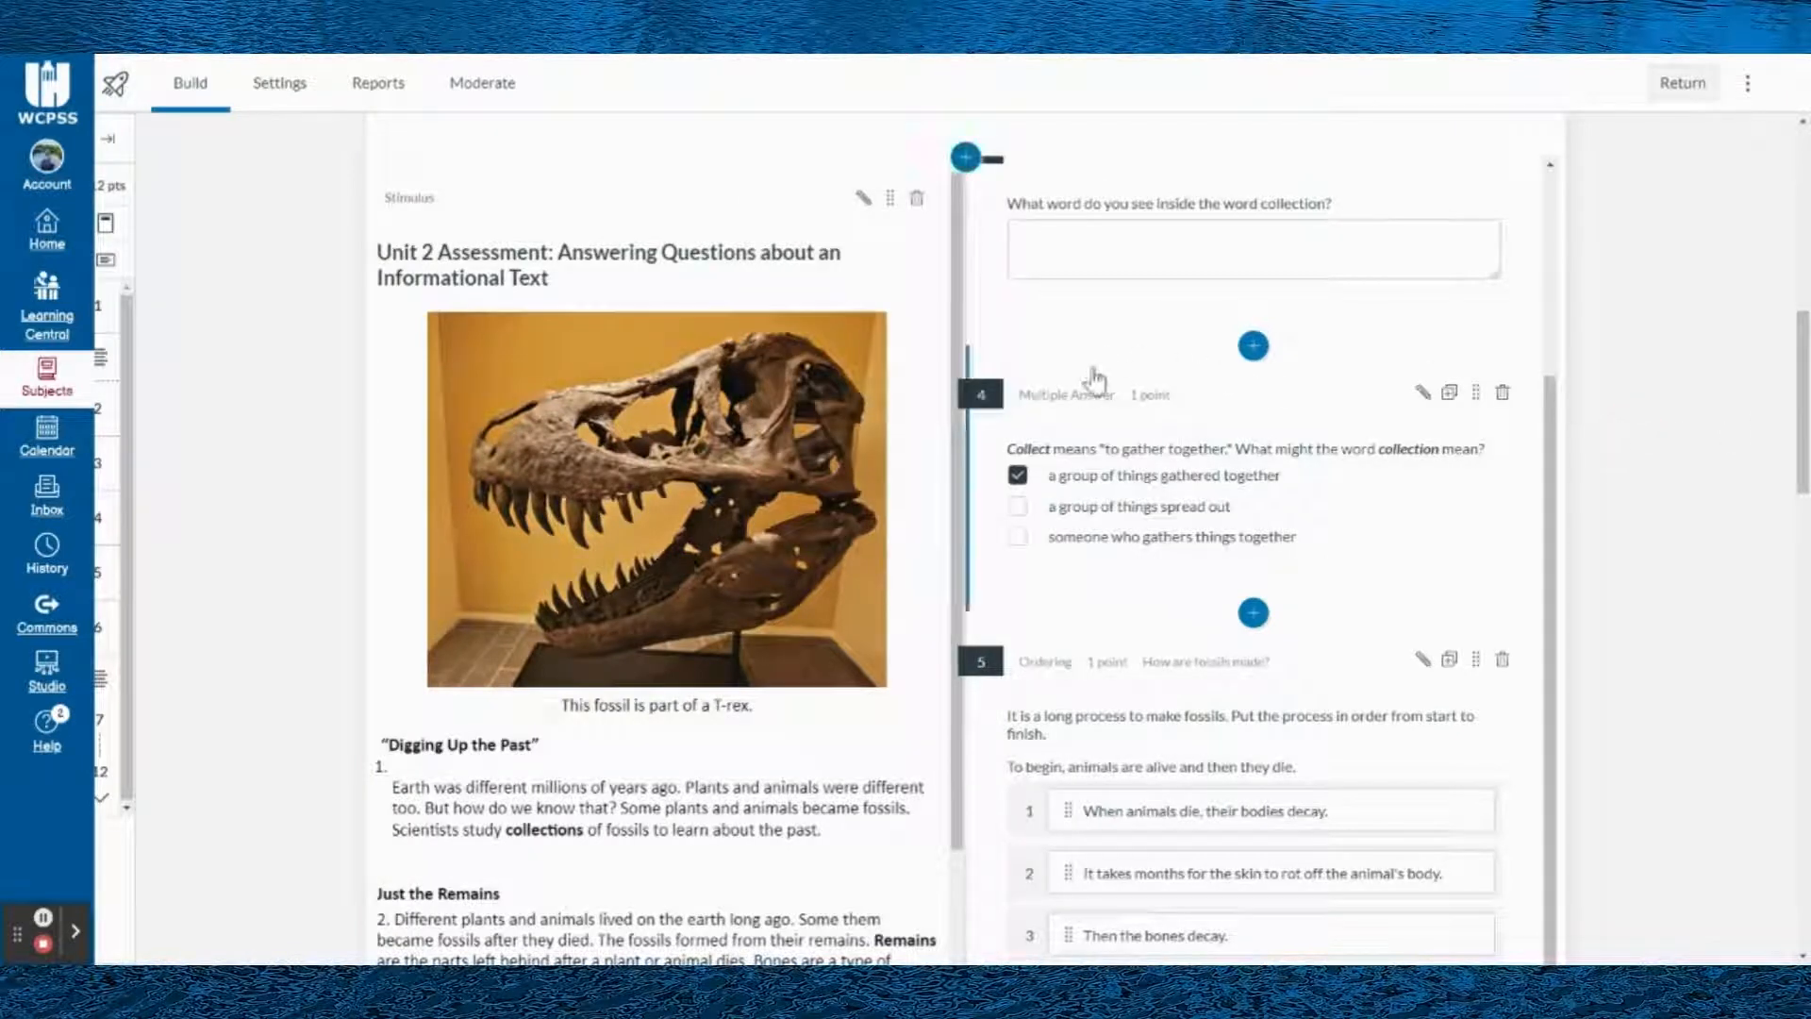
- Examine how the fossil passage and the questions beside it can be scrolled through independently
scroll(1127, 462, up, 6)
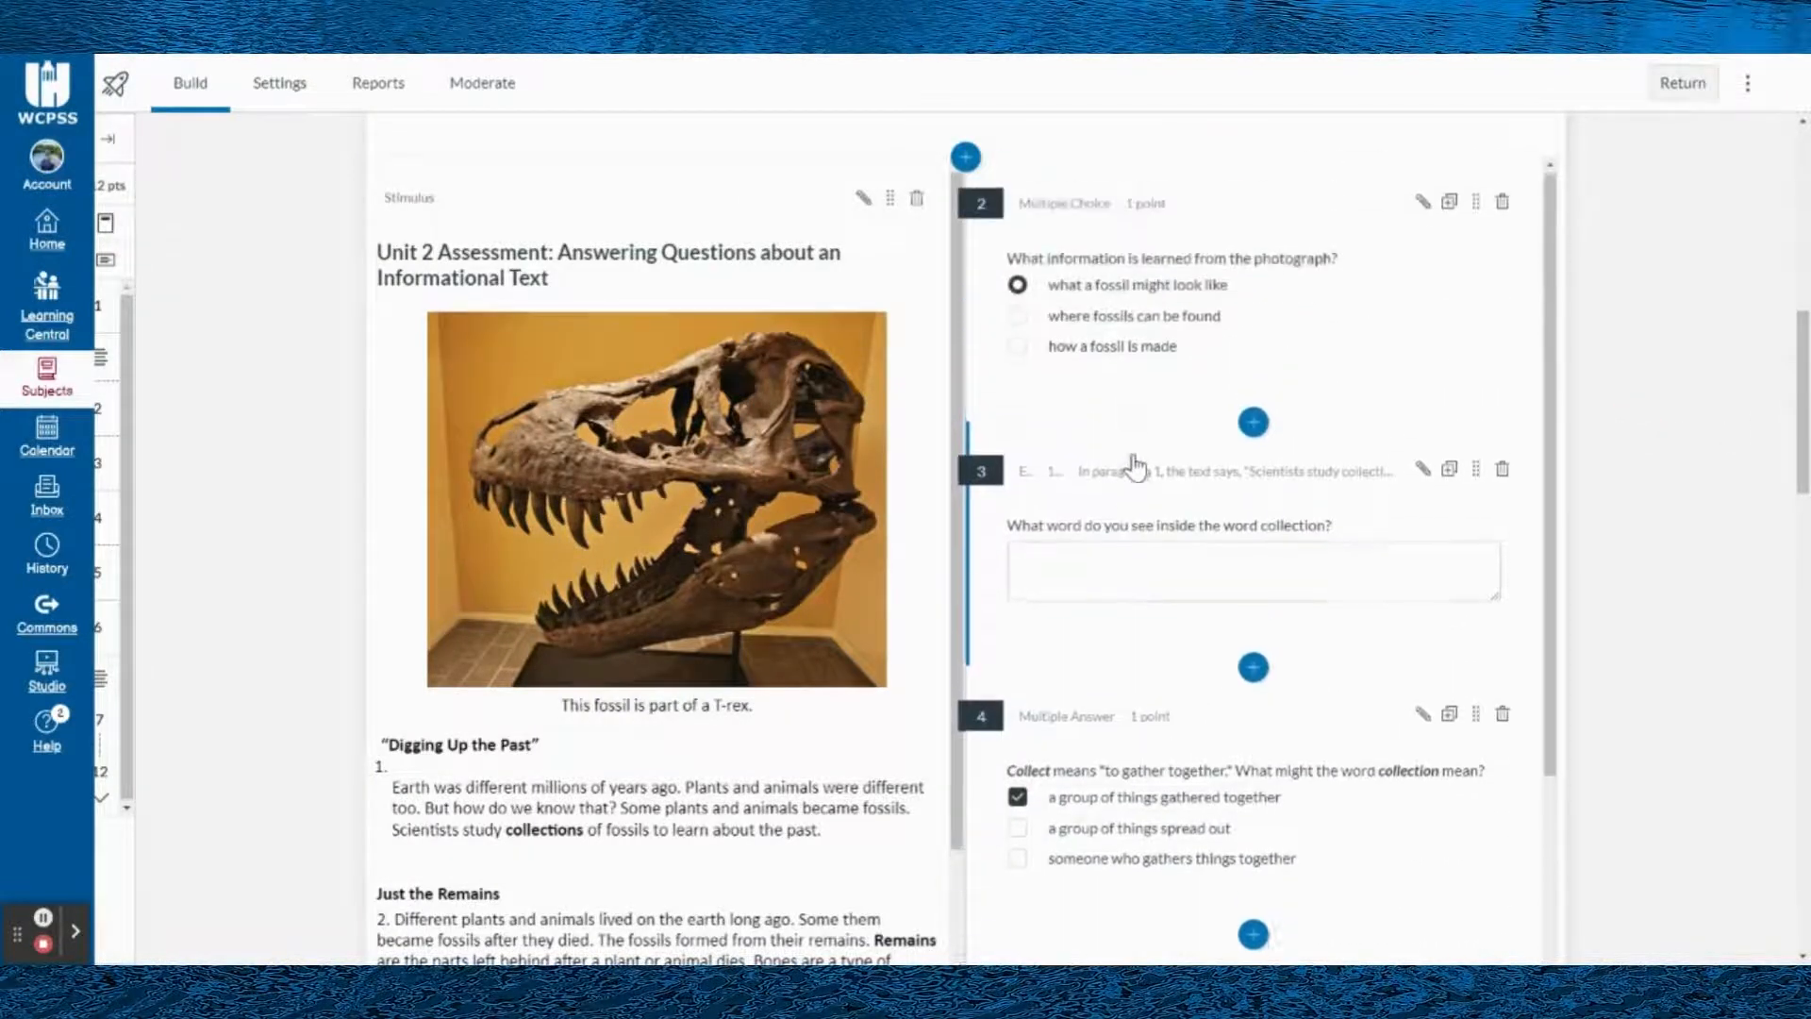
scroll(1183, 425, down, 1)
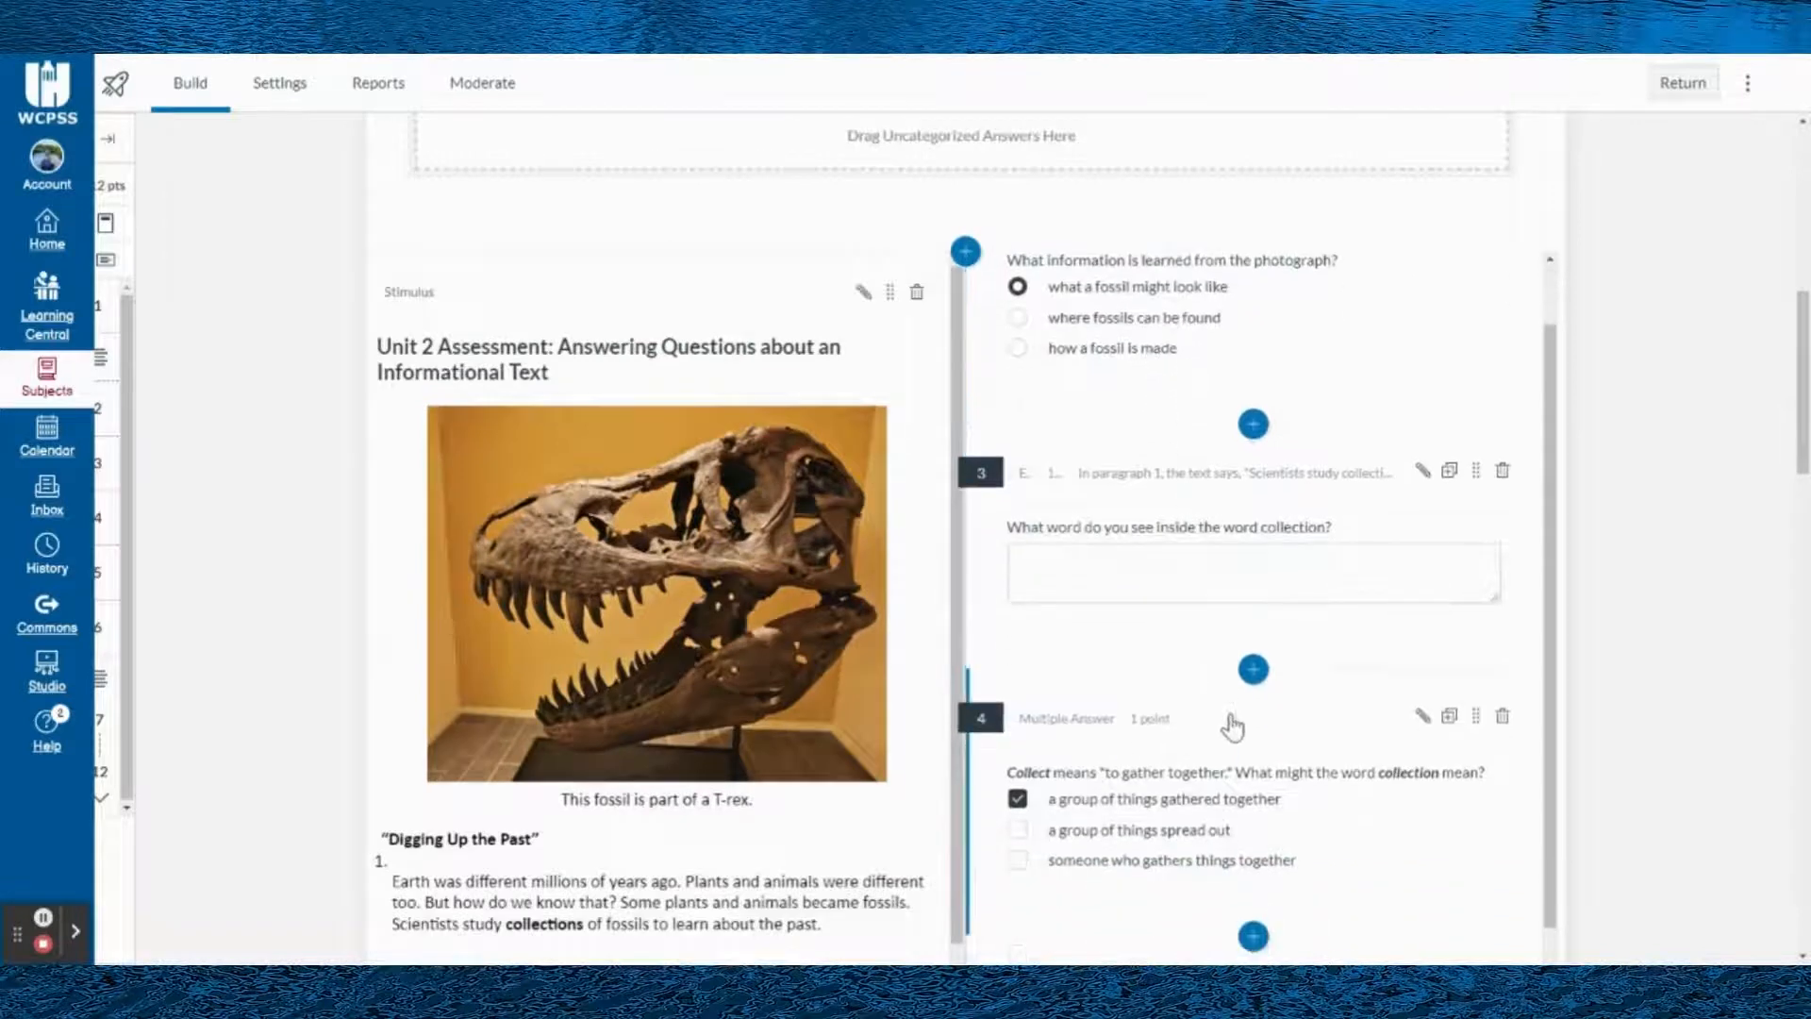
scroll(898, 444, down, 1)
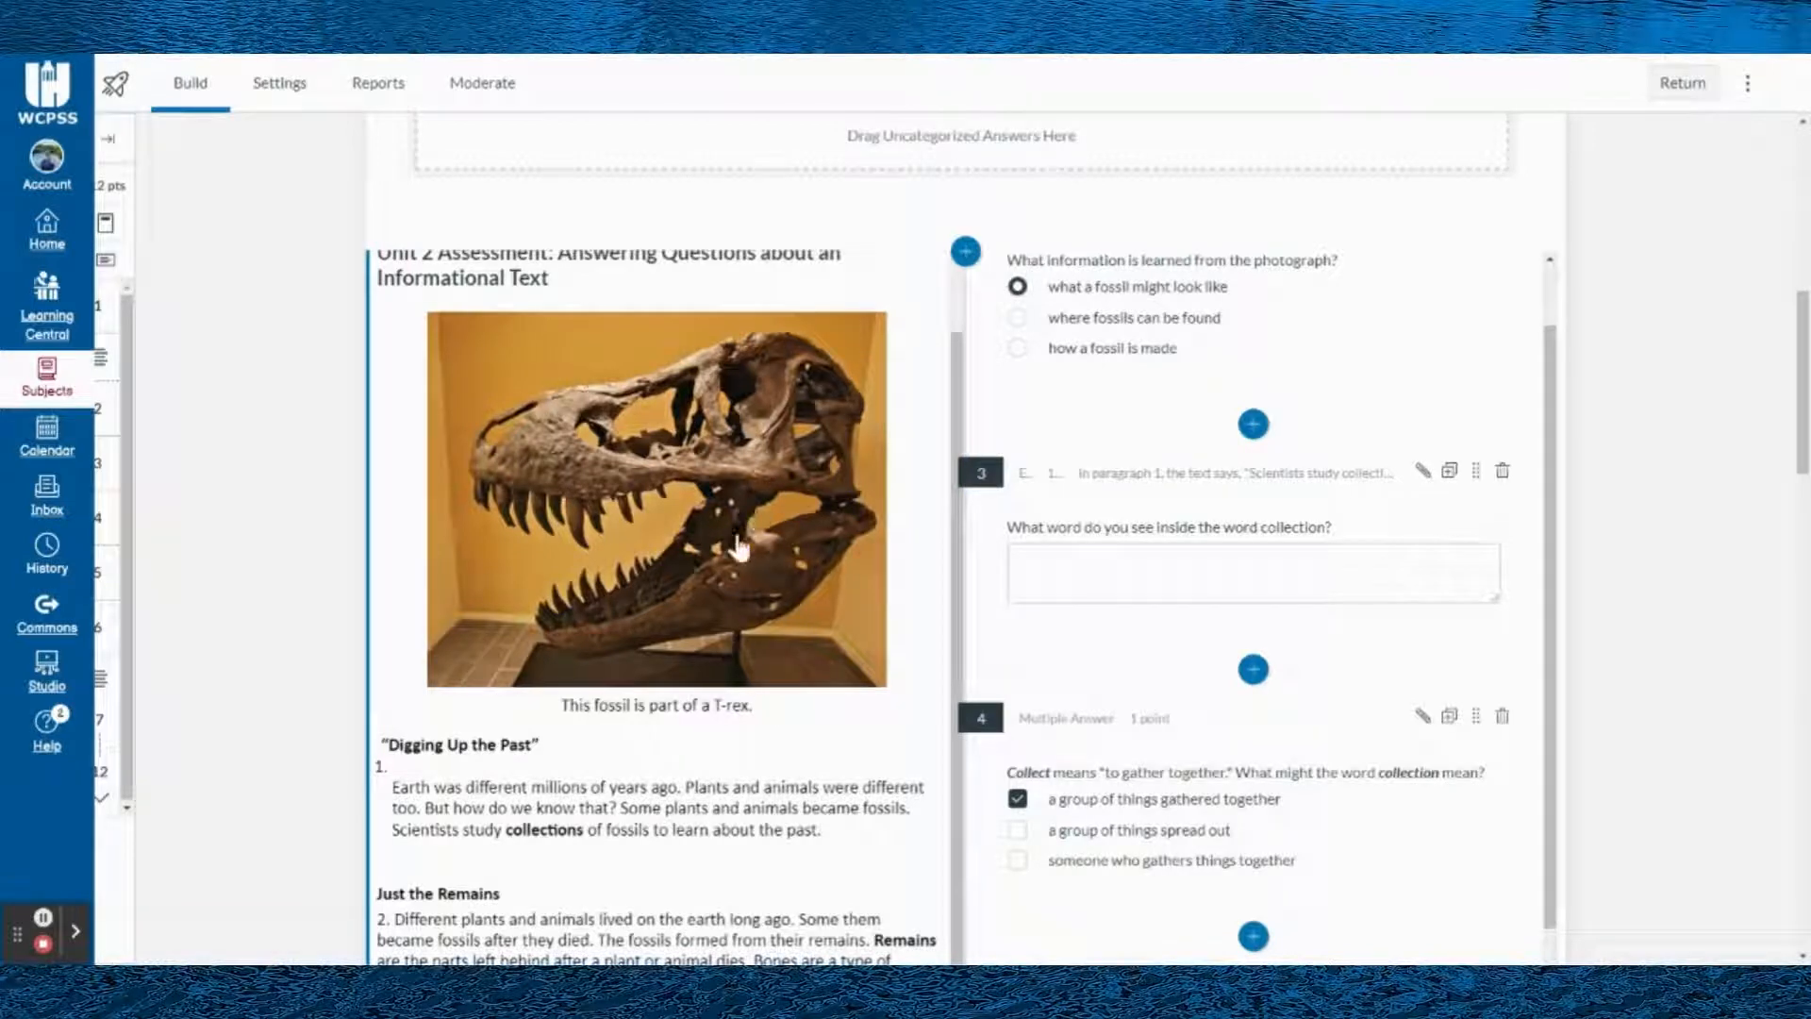
scroll(1165, 456, down, 5)
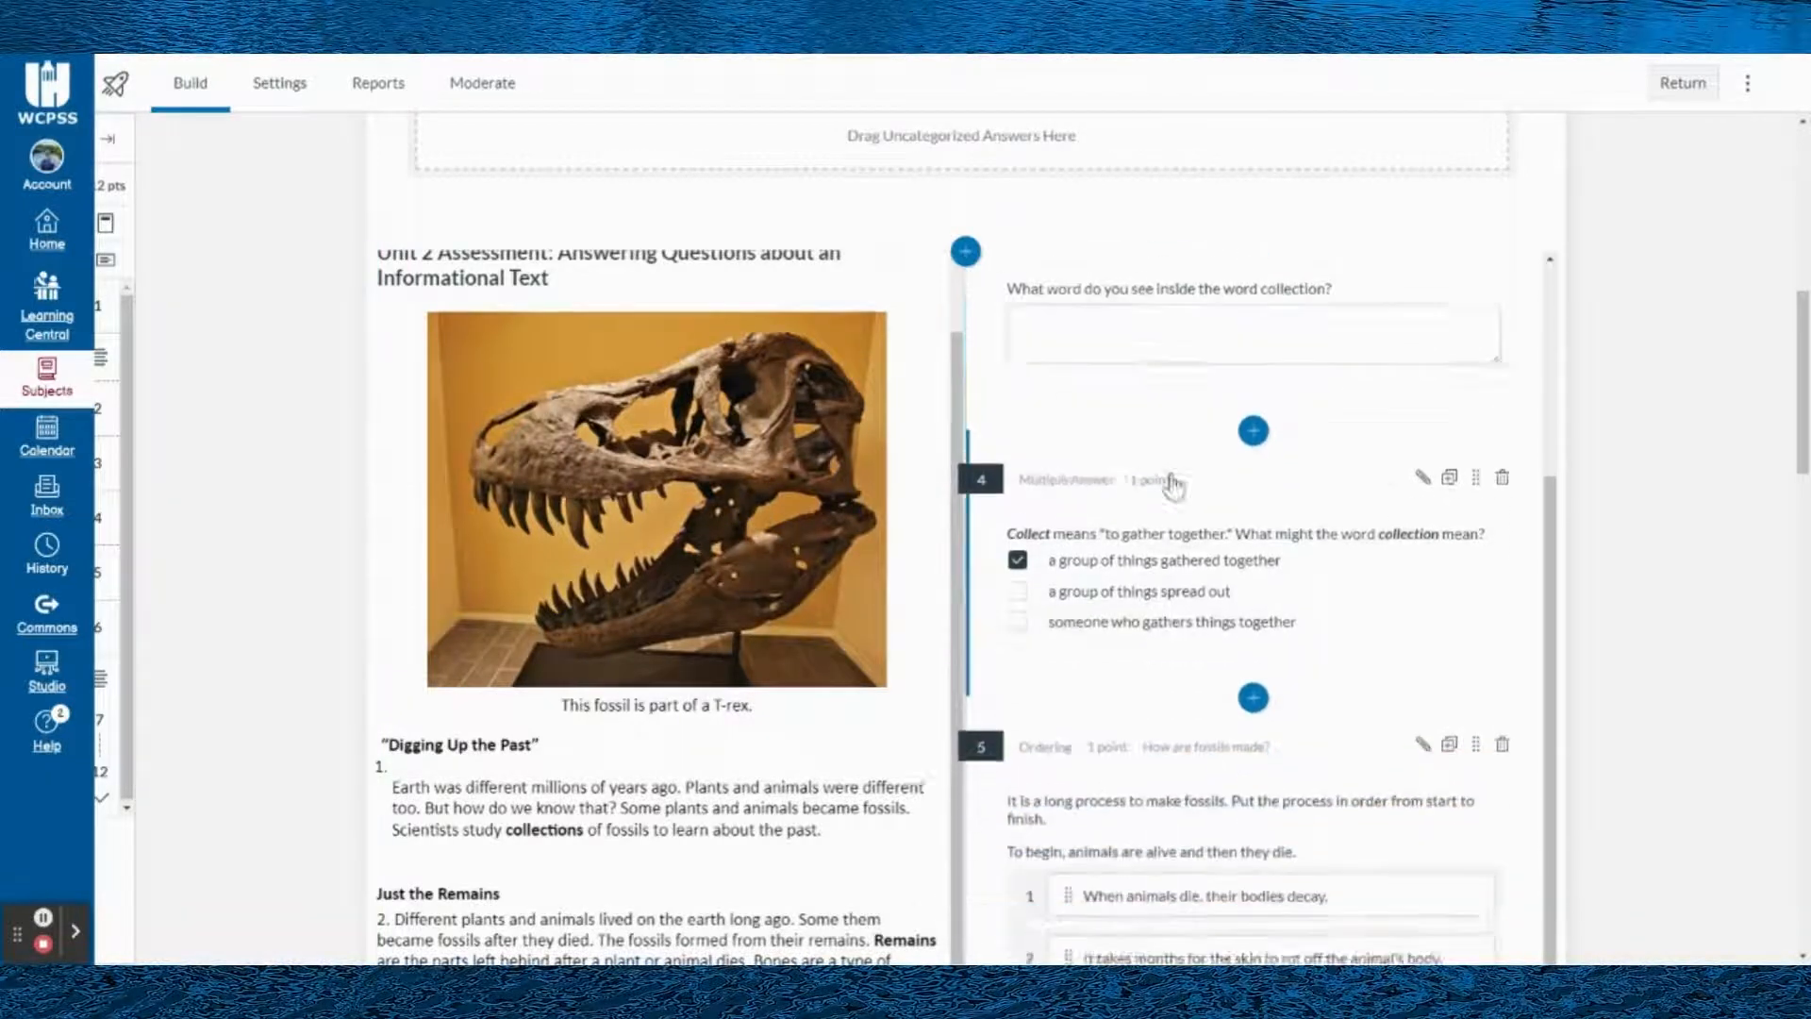
scroll(1181, 521, up, 2)
scroll(1181, 522, up, 1)
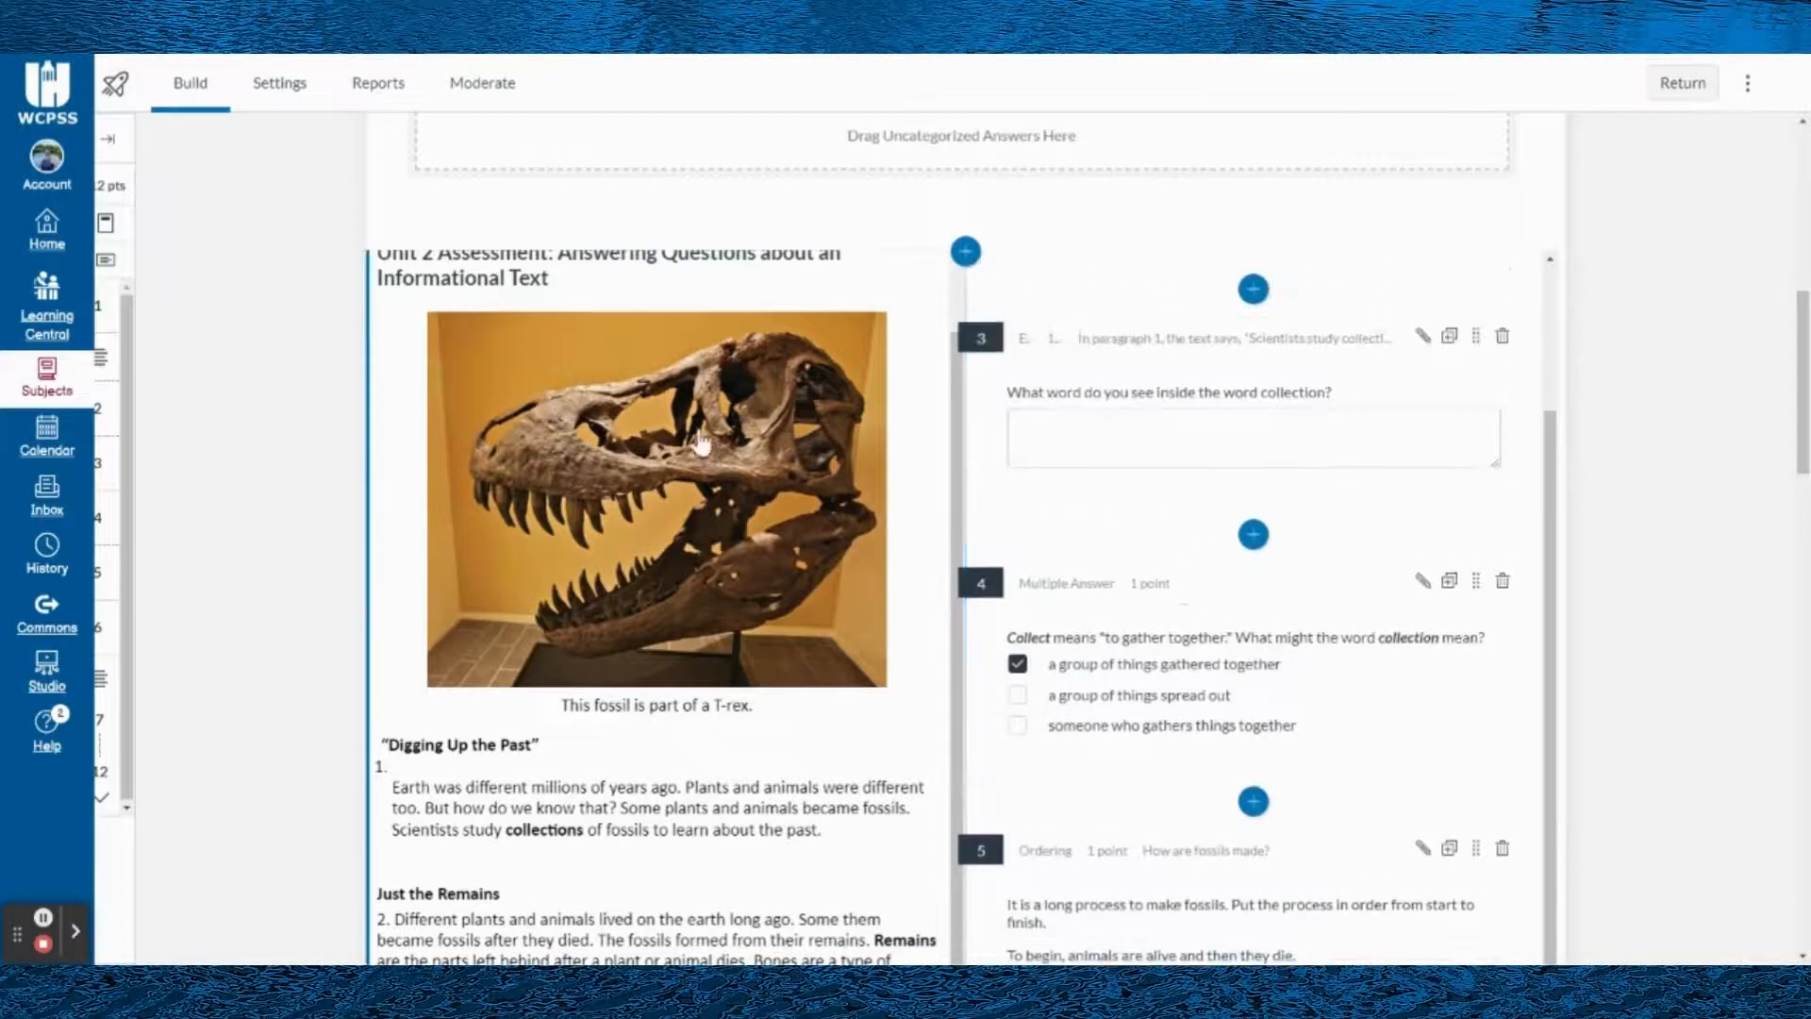
scroll(829, 660, down, 8)
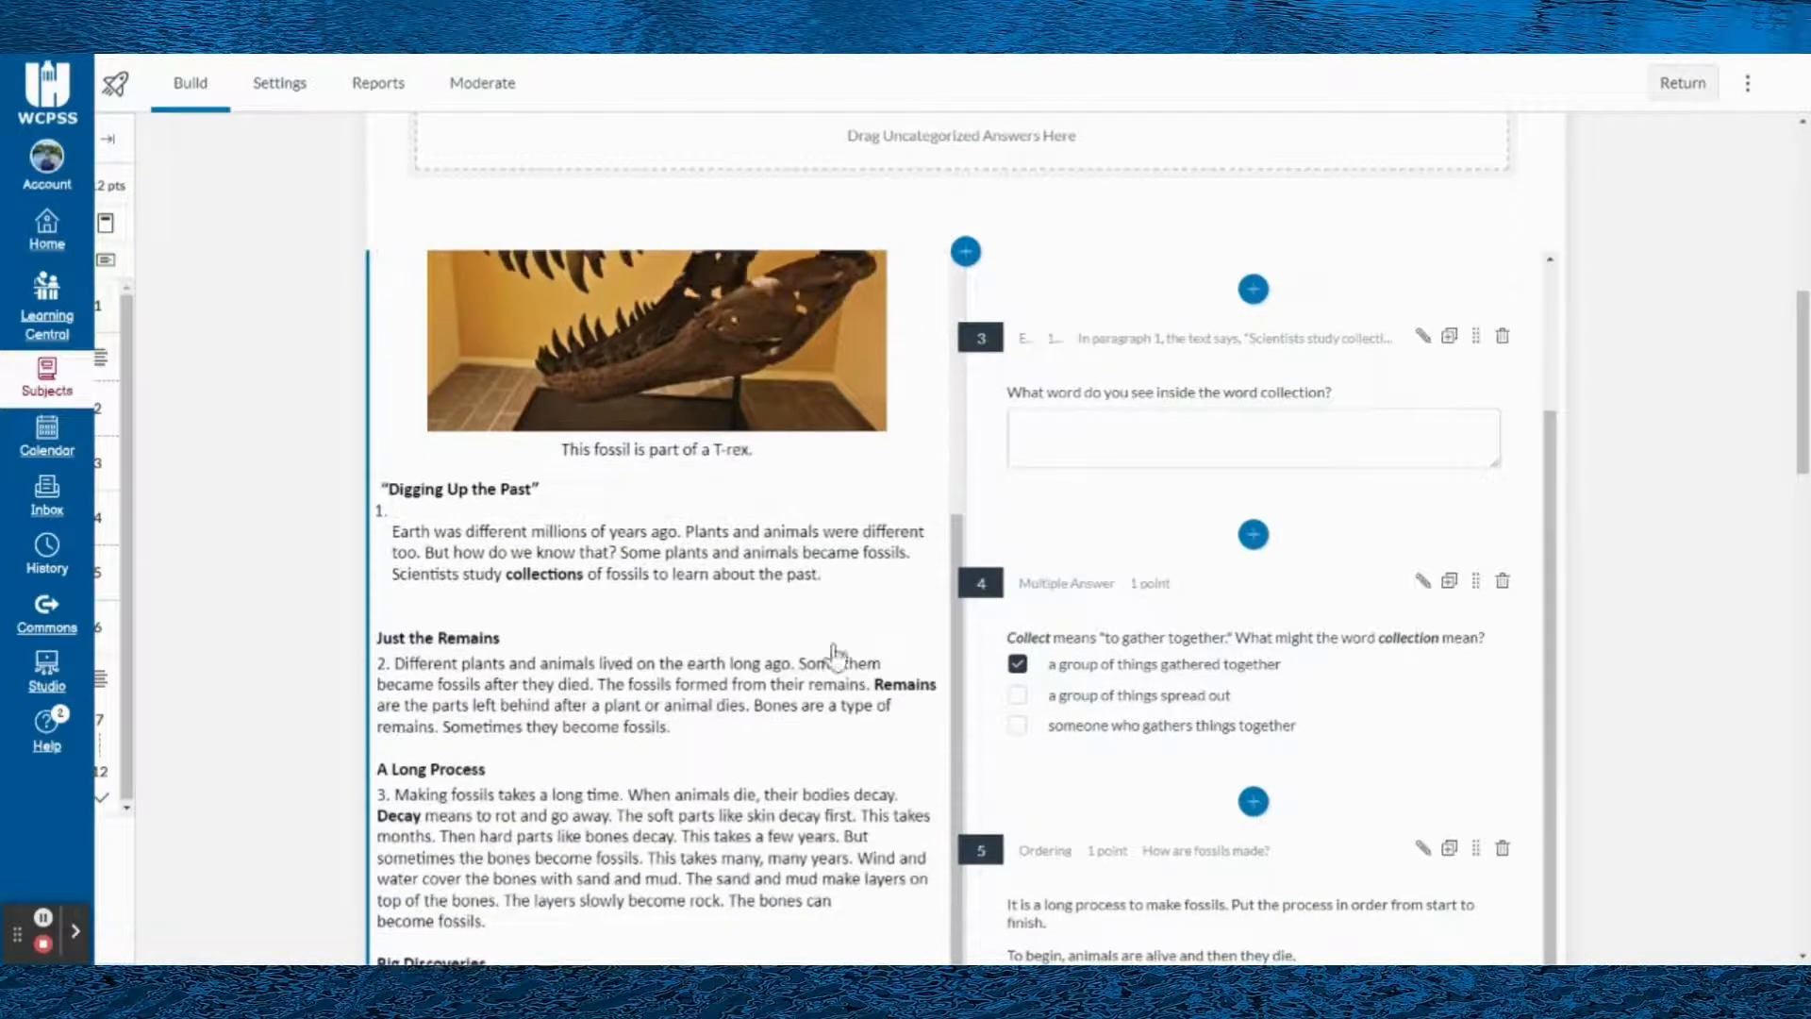
scroll(651, 689, up, 5)
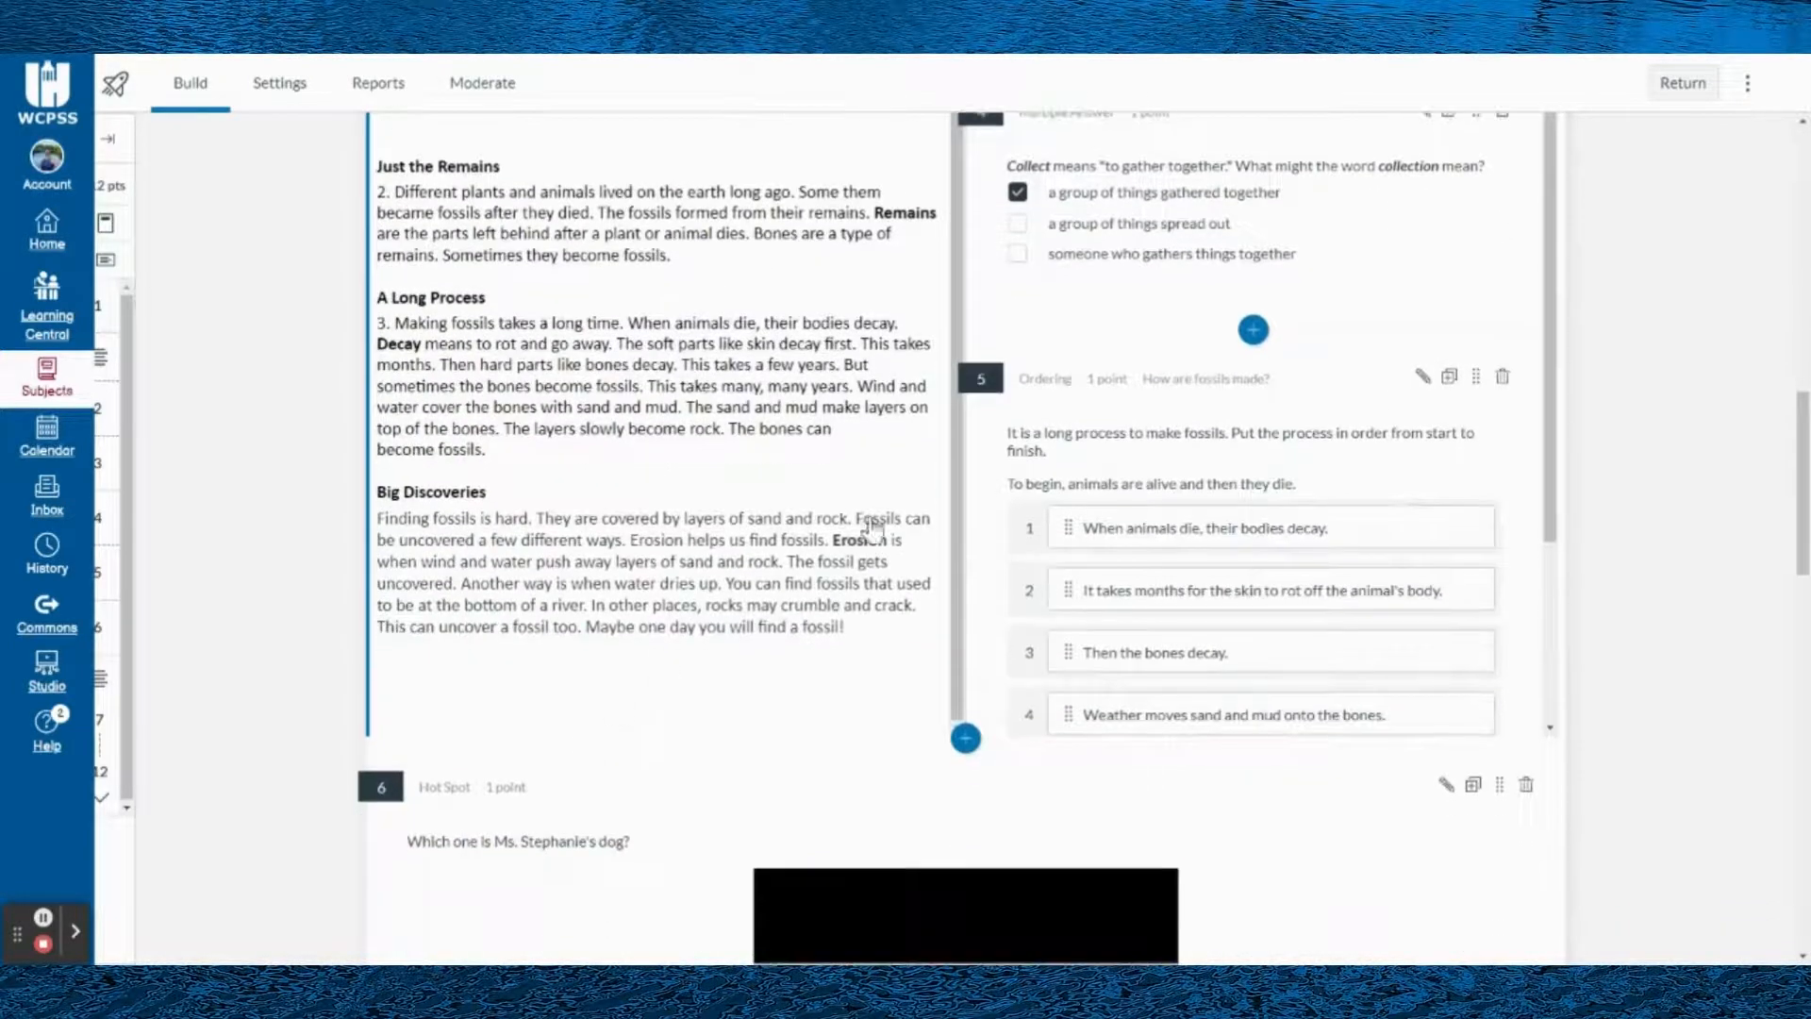
scroll(1359, 501, up, 4)
scroll(1403, 491, up, 3)
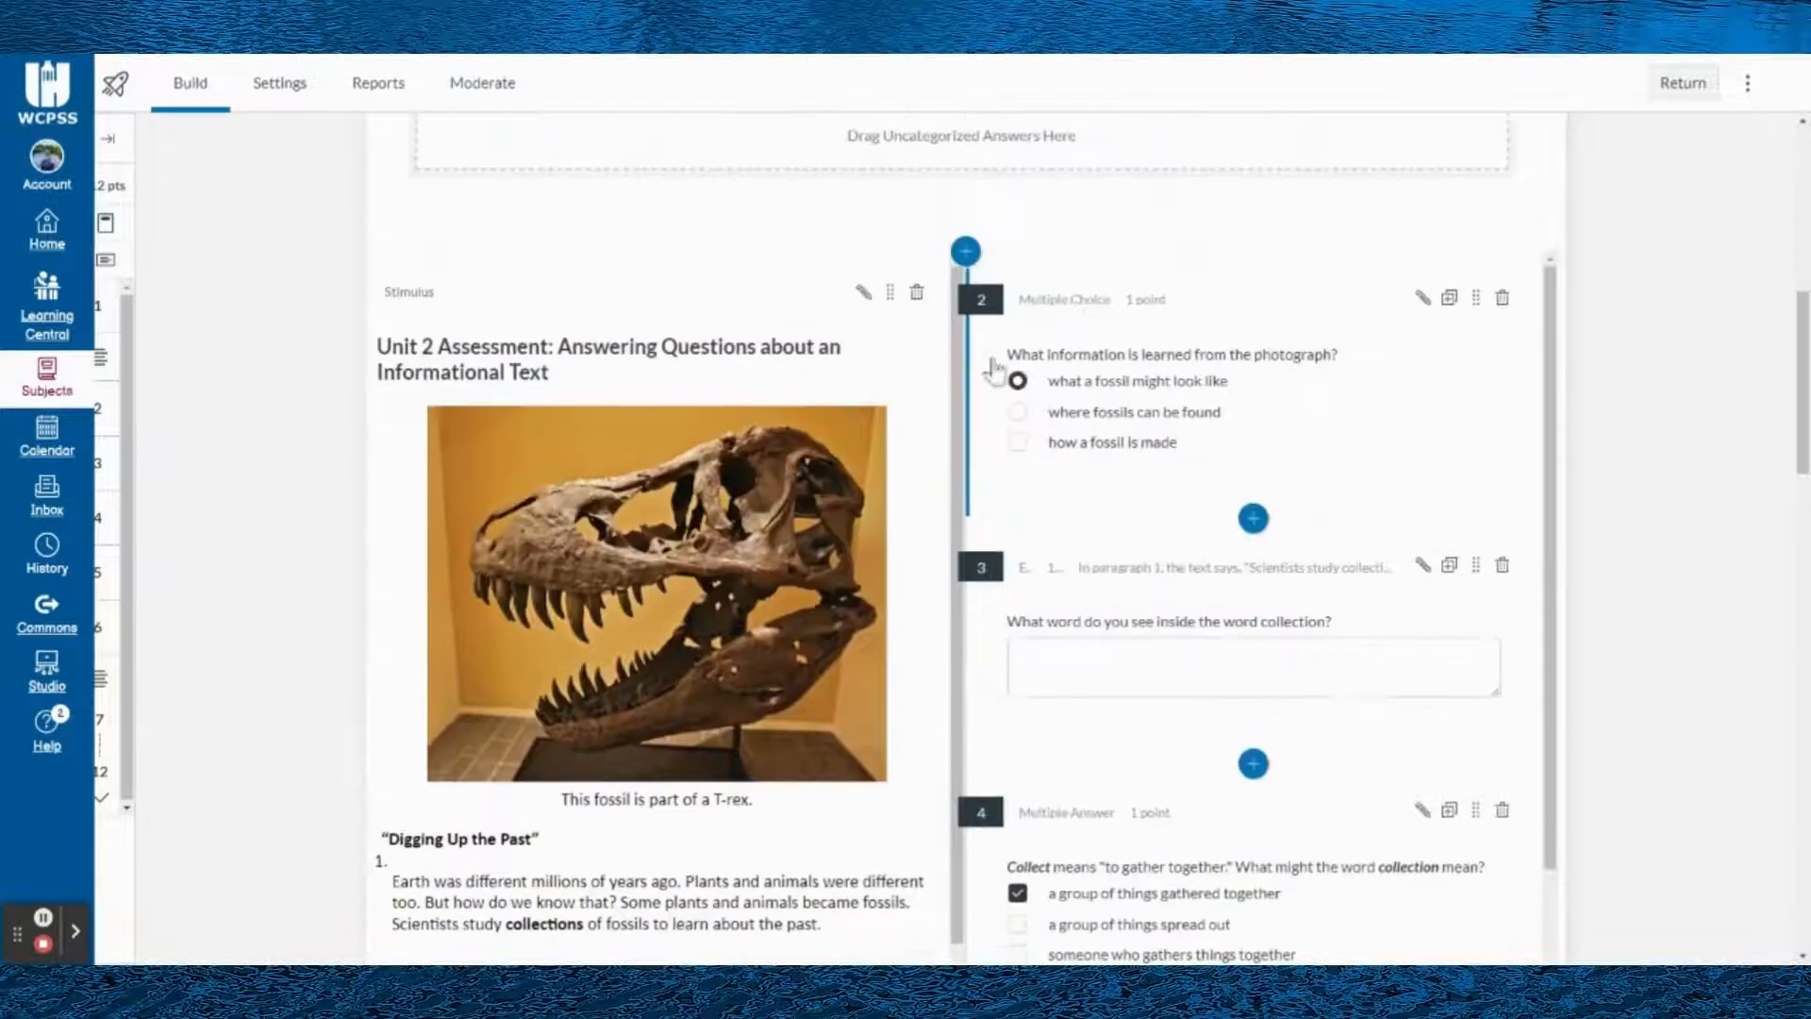
- Set the Unit 2 Assessment stimulus orientation to Questions below and save the stimulus
click(863, 293)
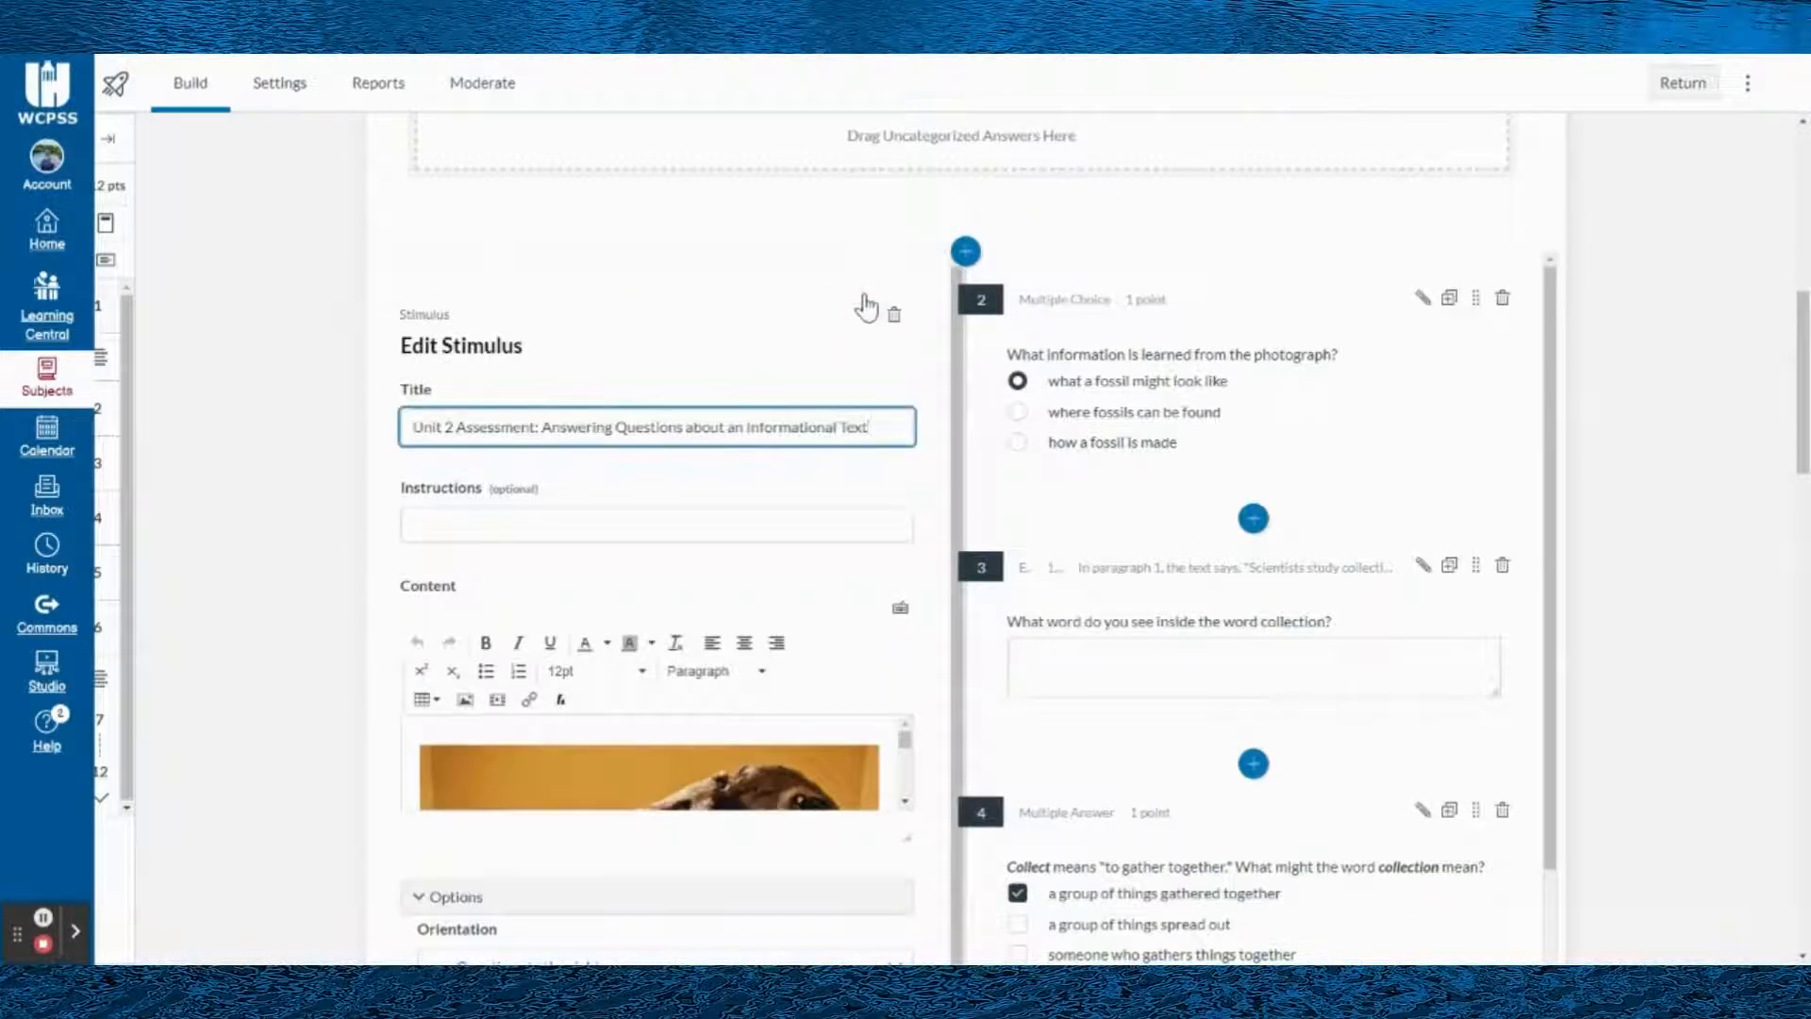
scroll(599, 604, down, 4)
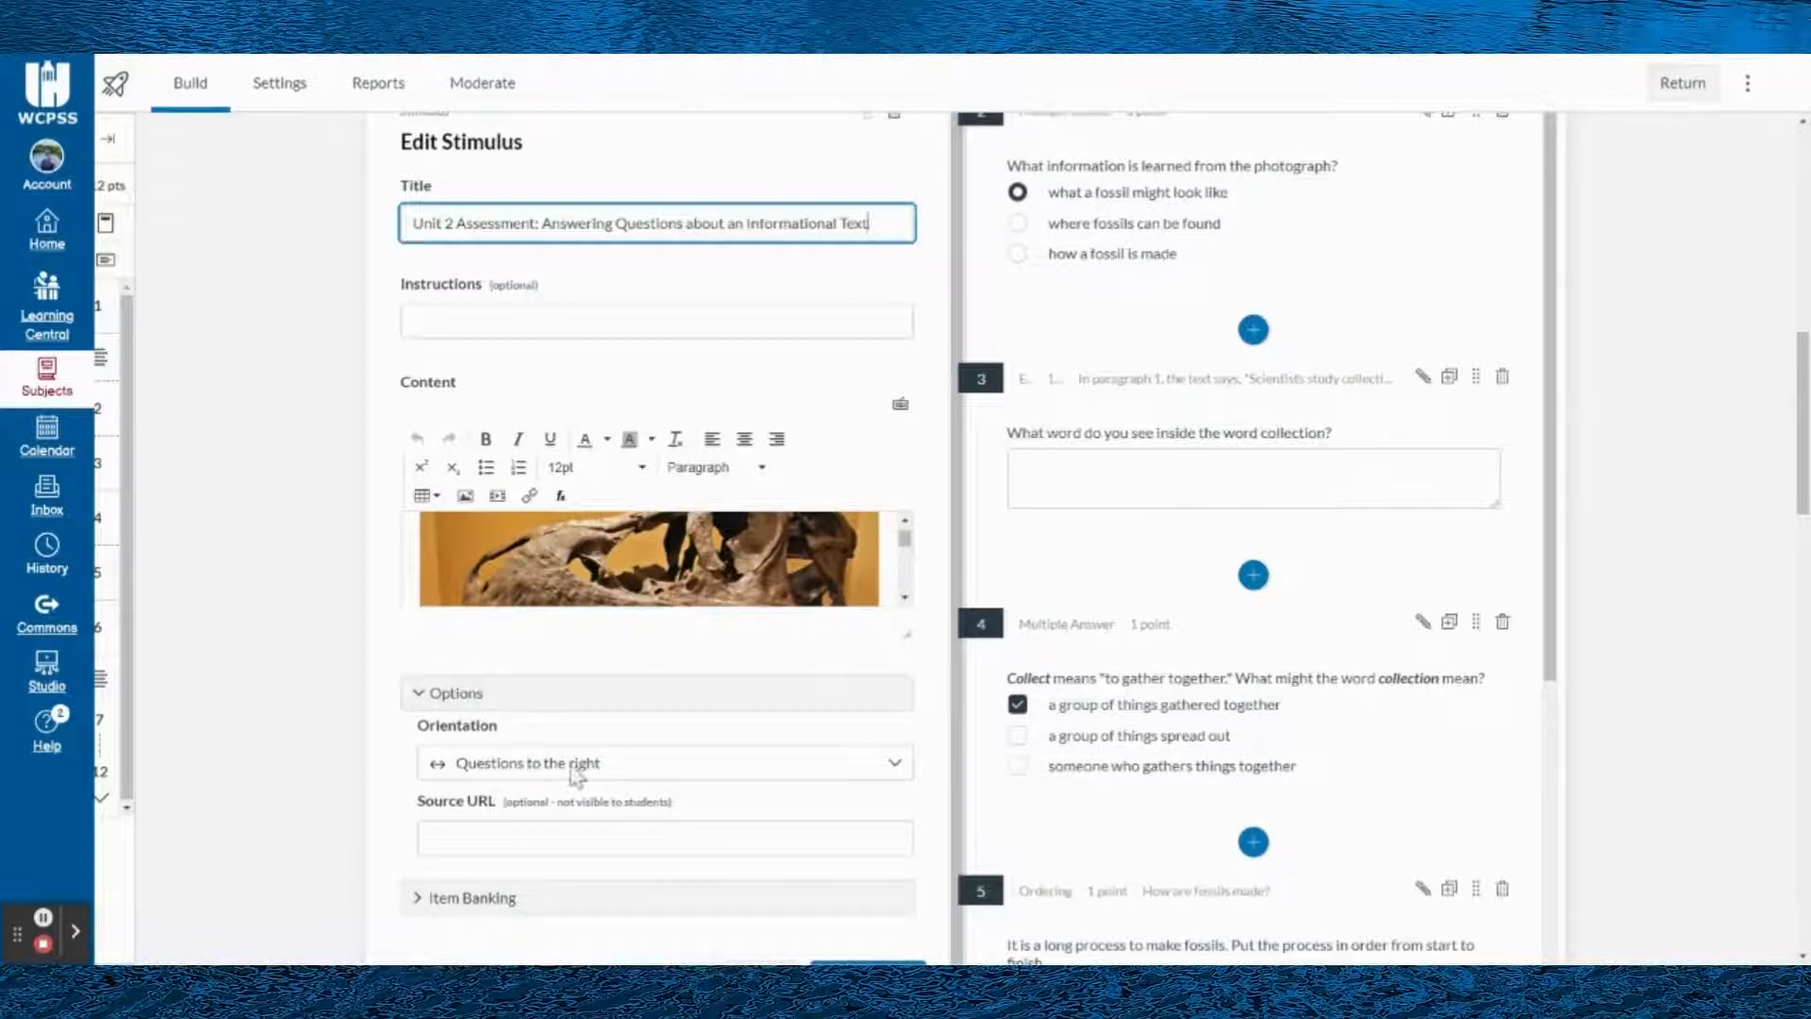
click(573, 772)
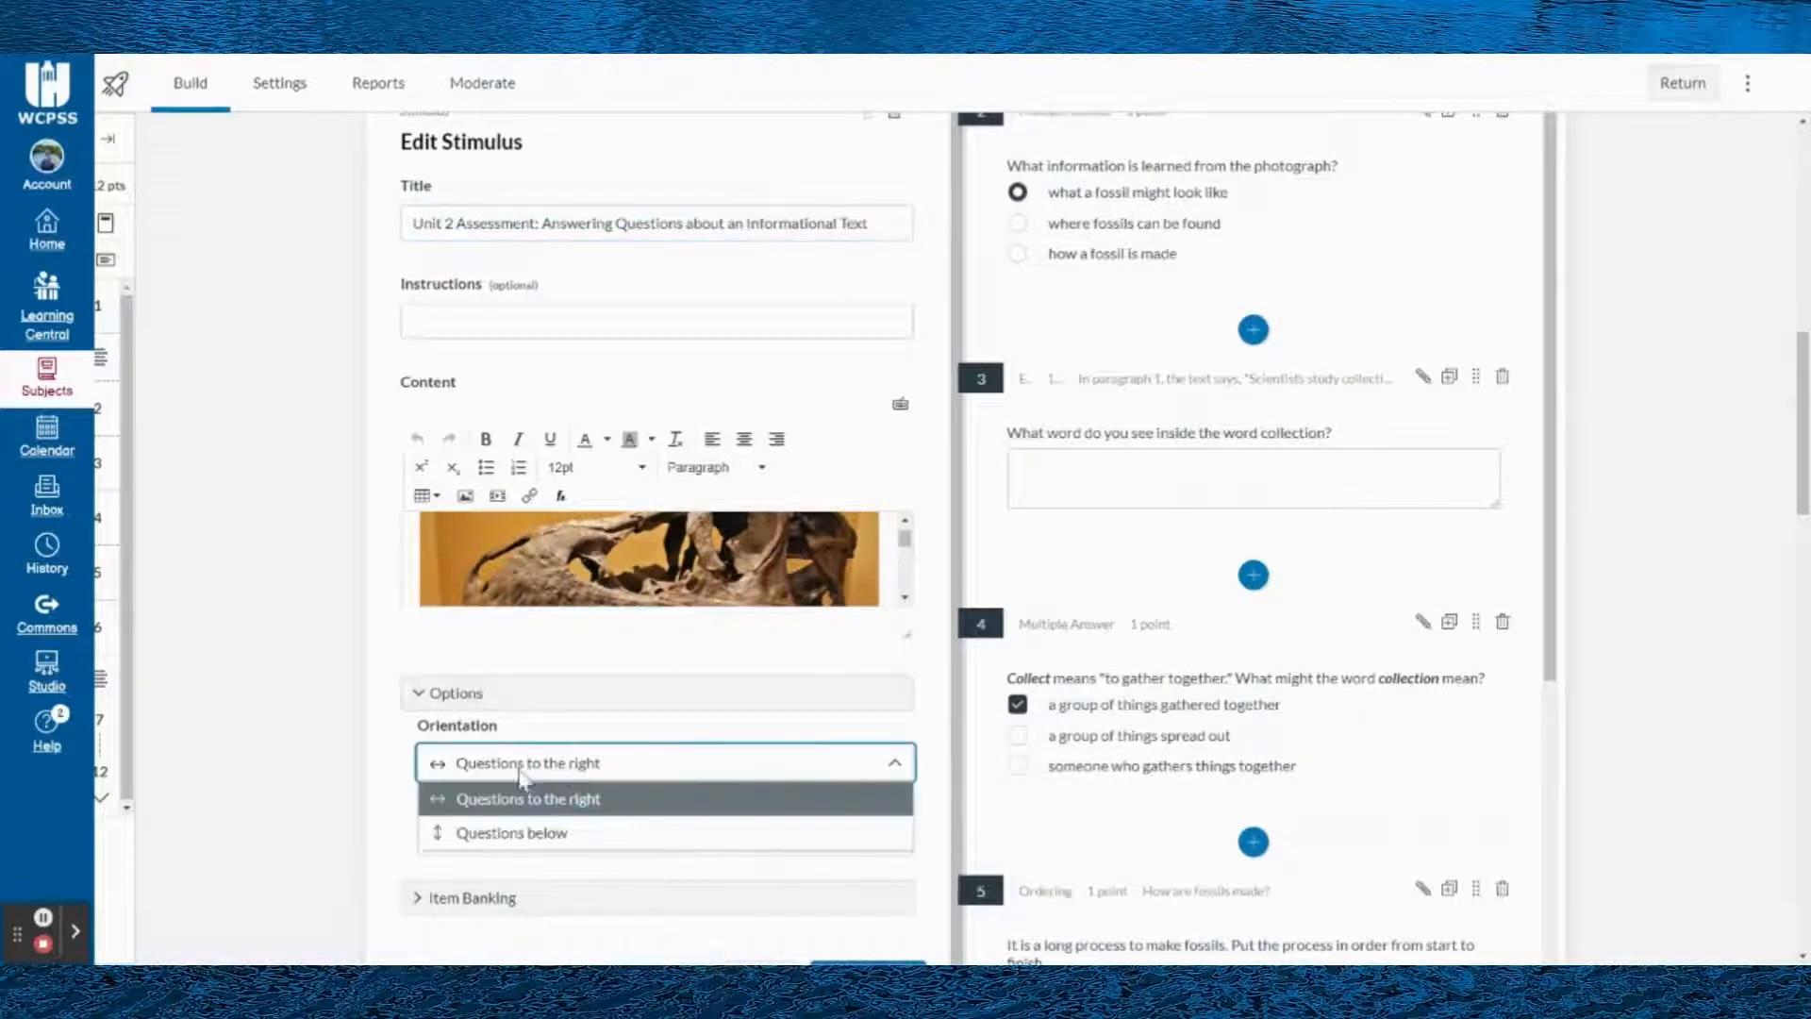
click(510, 834)
scroll(382, 753, down, 1)
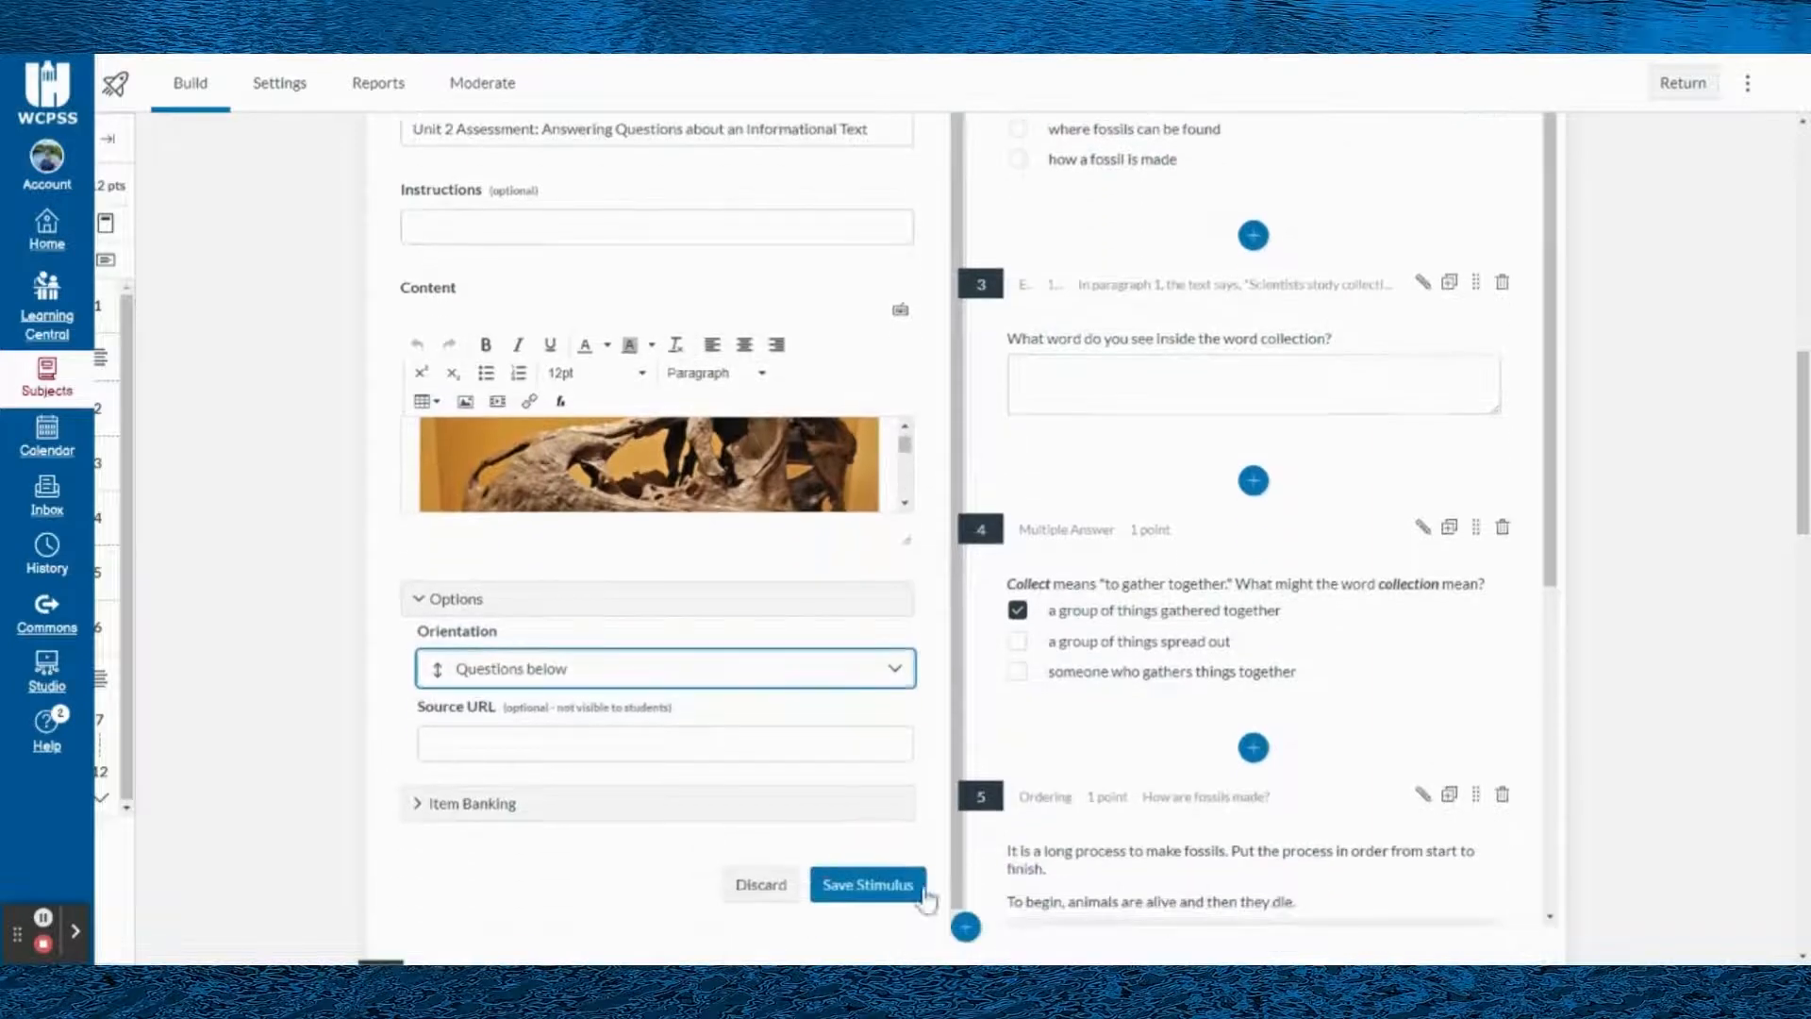
click(868, 887)
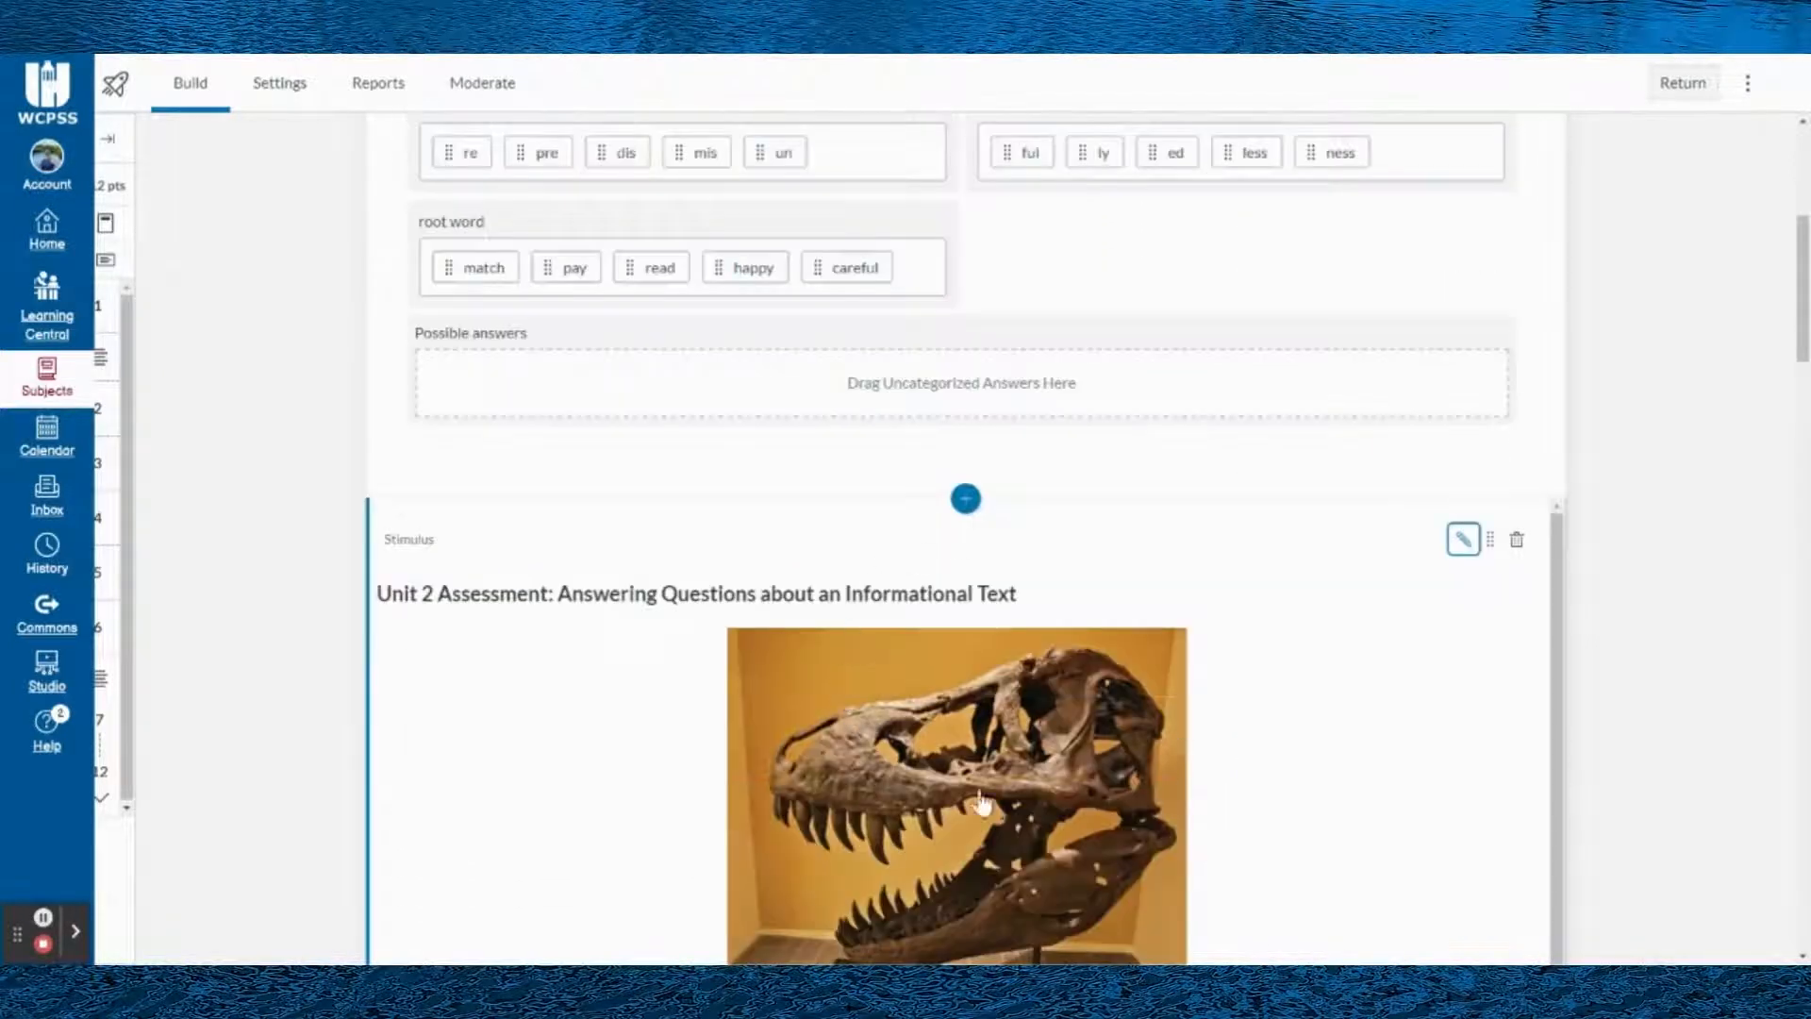
- Examine the full-width layout of the fossil stimulus and the questions placed beneath it
scroll(1164, 679, down, 5)
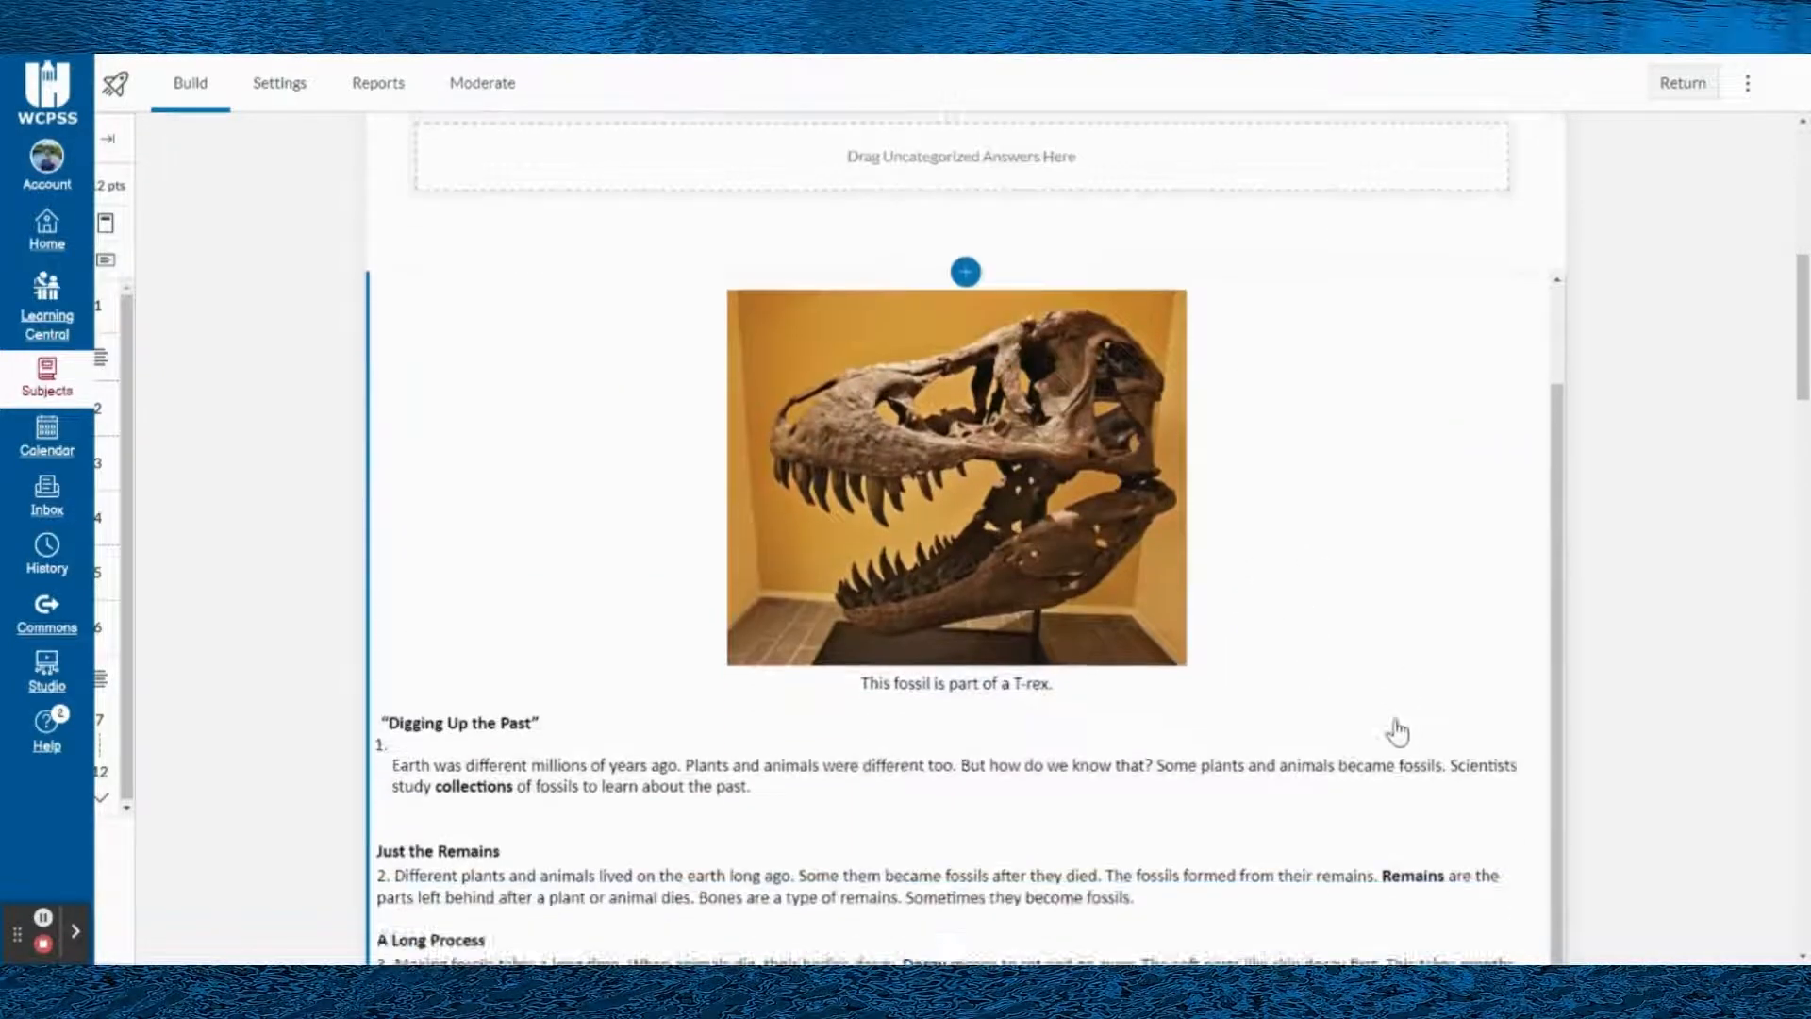
scroll(1397, 731, down, 10)
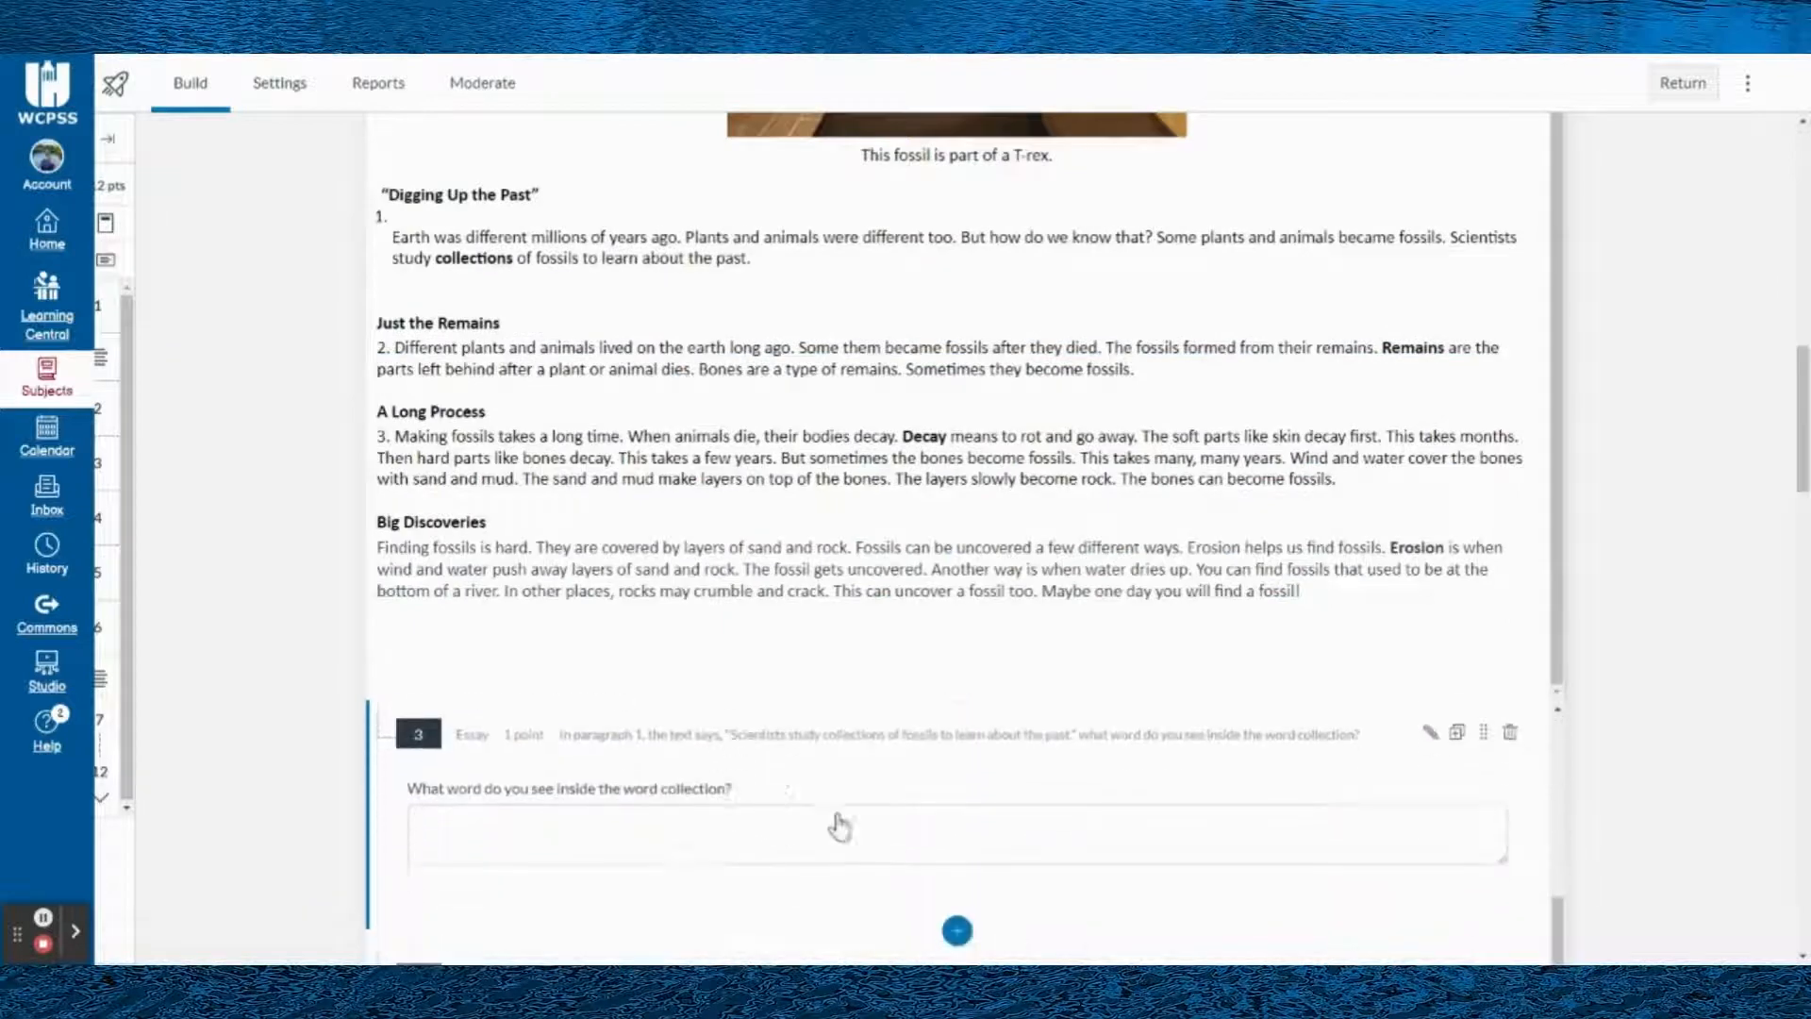
scroll(990, 491, up, 5)
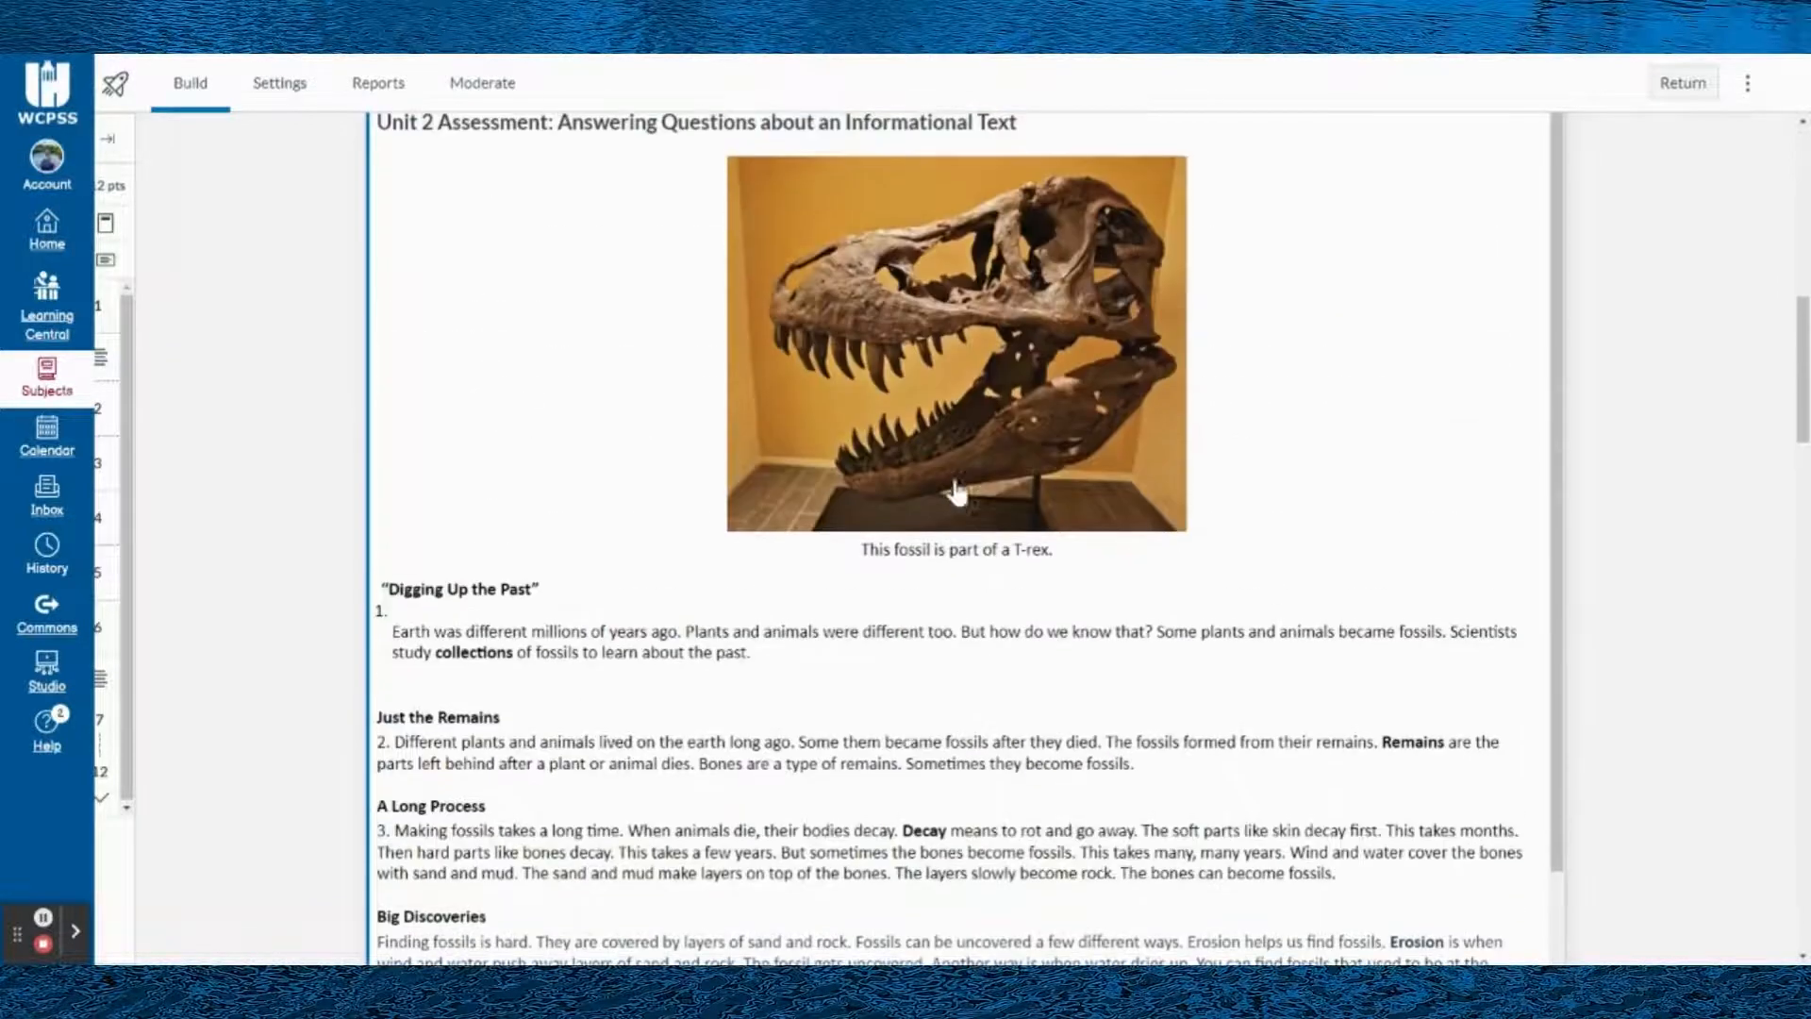
scroll(1261, 491, up, 2)
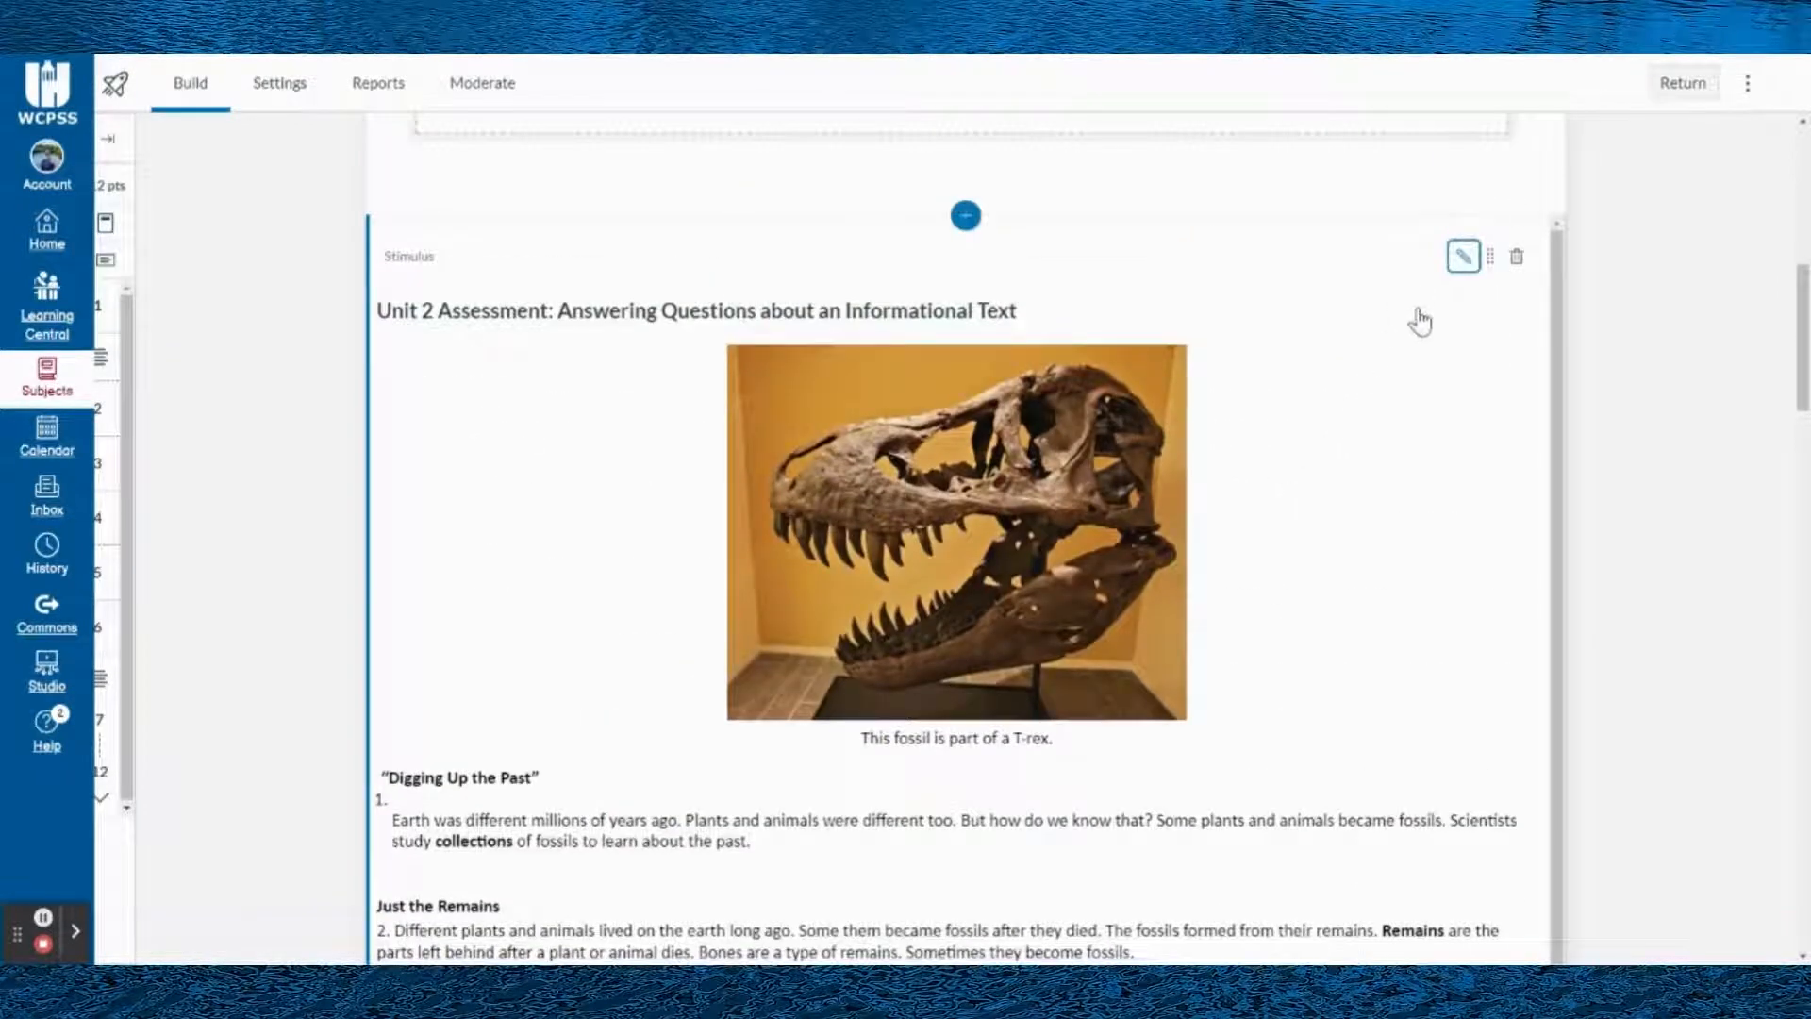
scroll(1420, 321, down, 1)
scroll(1443, 283, up, 1)
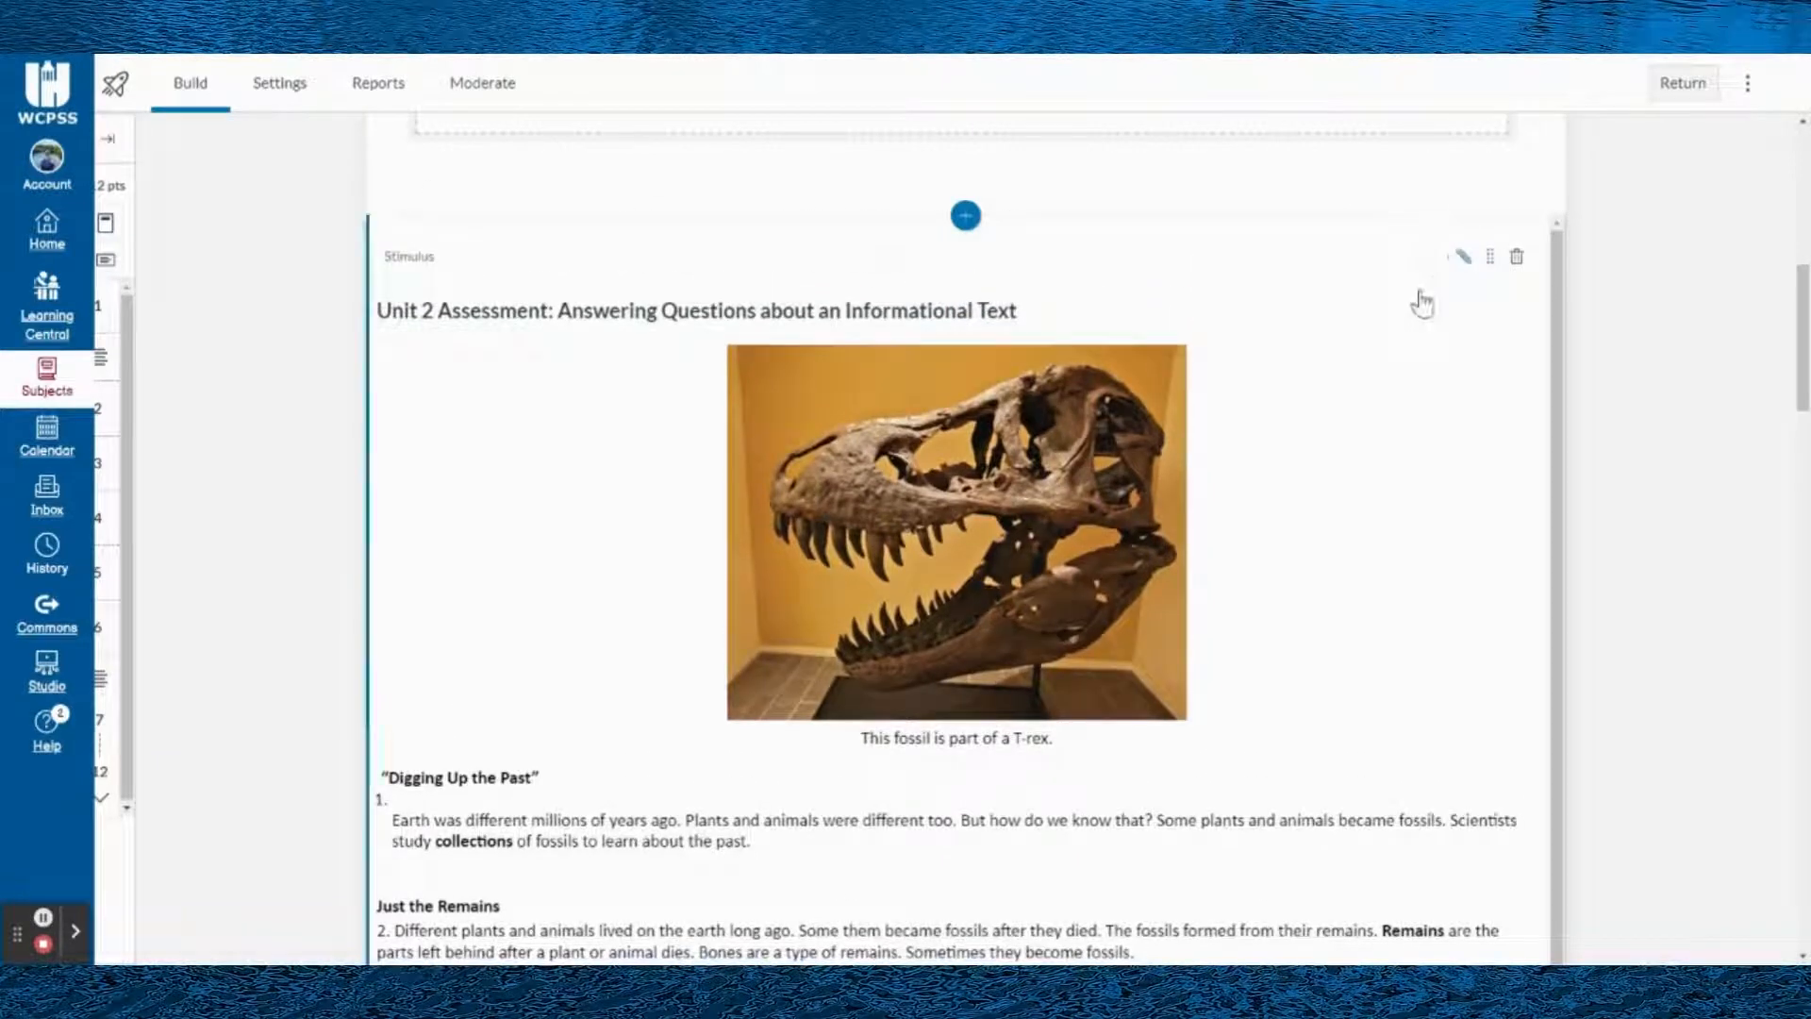
- Set the Unit 2 Assessment stimulus orientation to Questions to the right and save the stimulus
click(1463, 255)
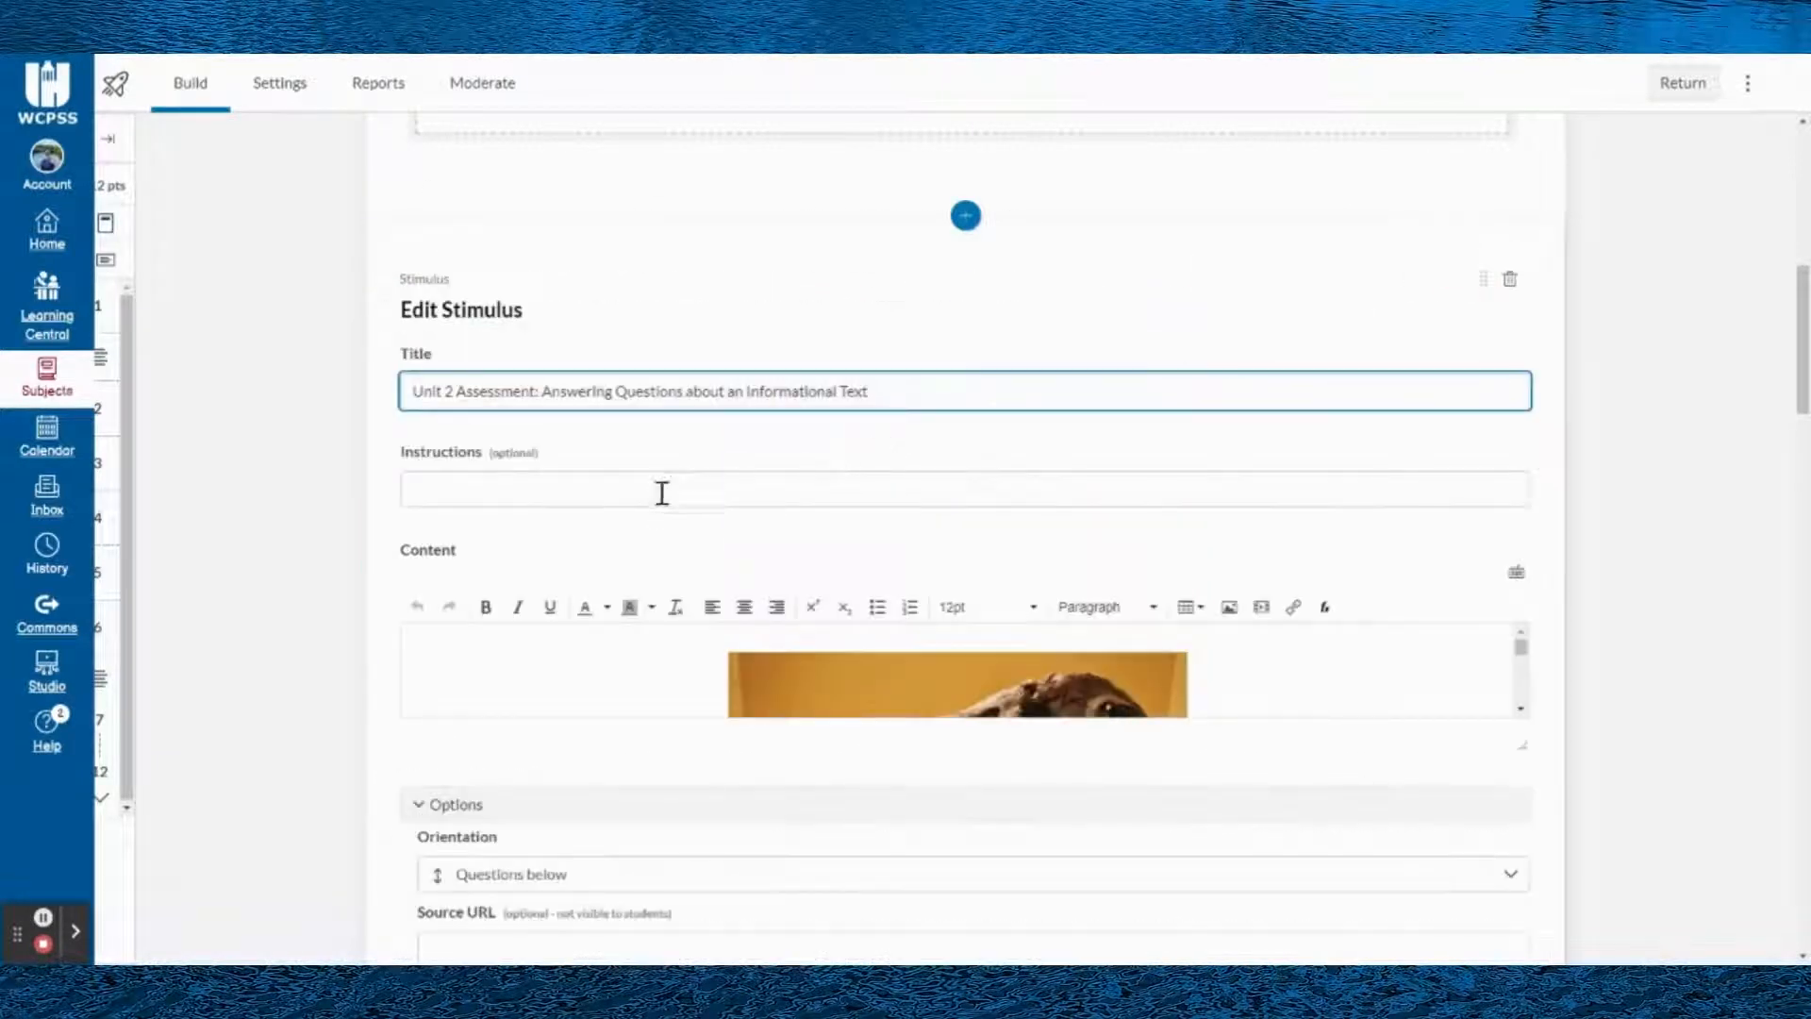
scroll(623, 604, down, 3)
click(555, 608)
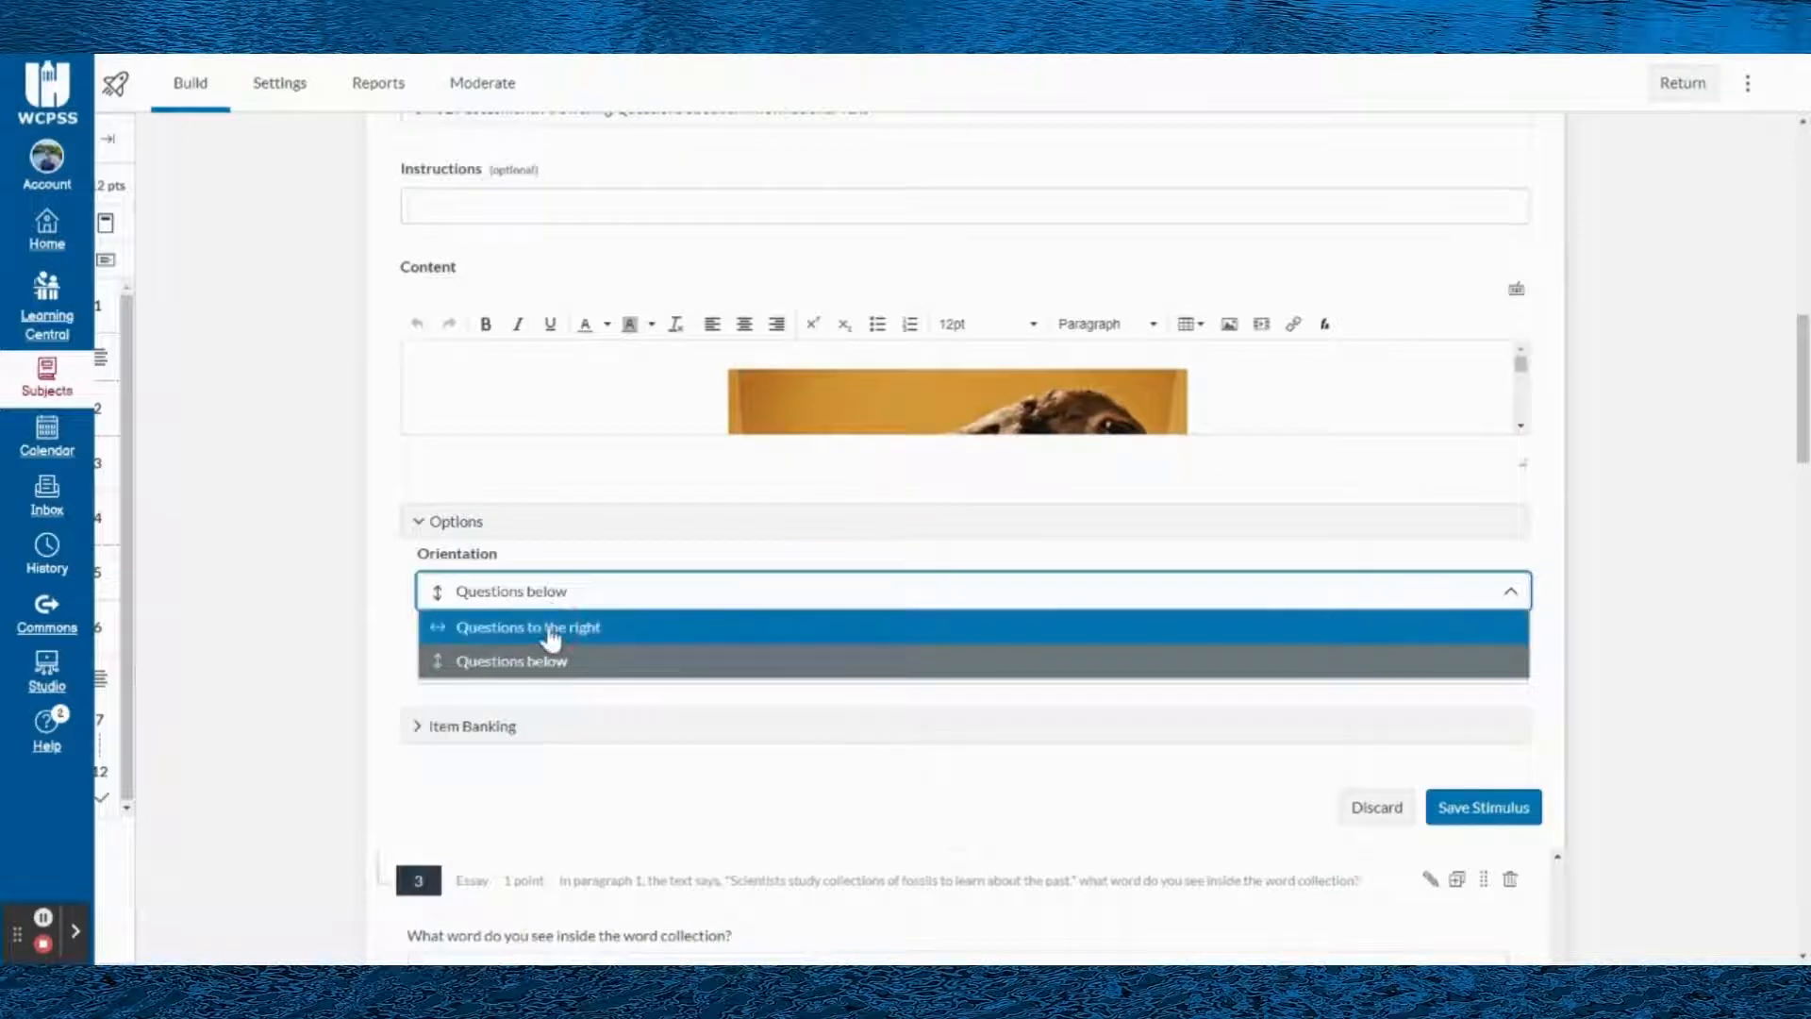
click(556, 628)
click(1467, 811)
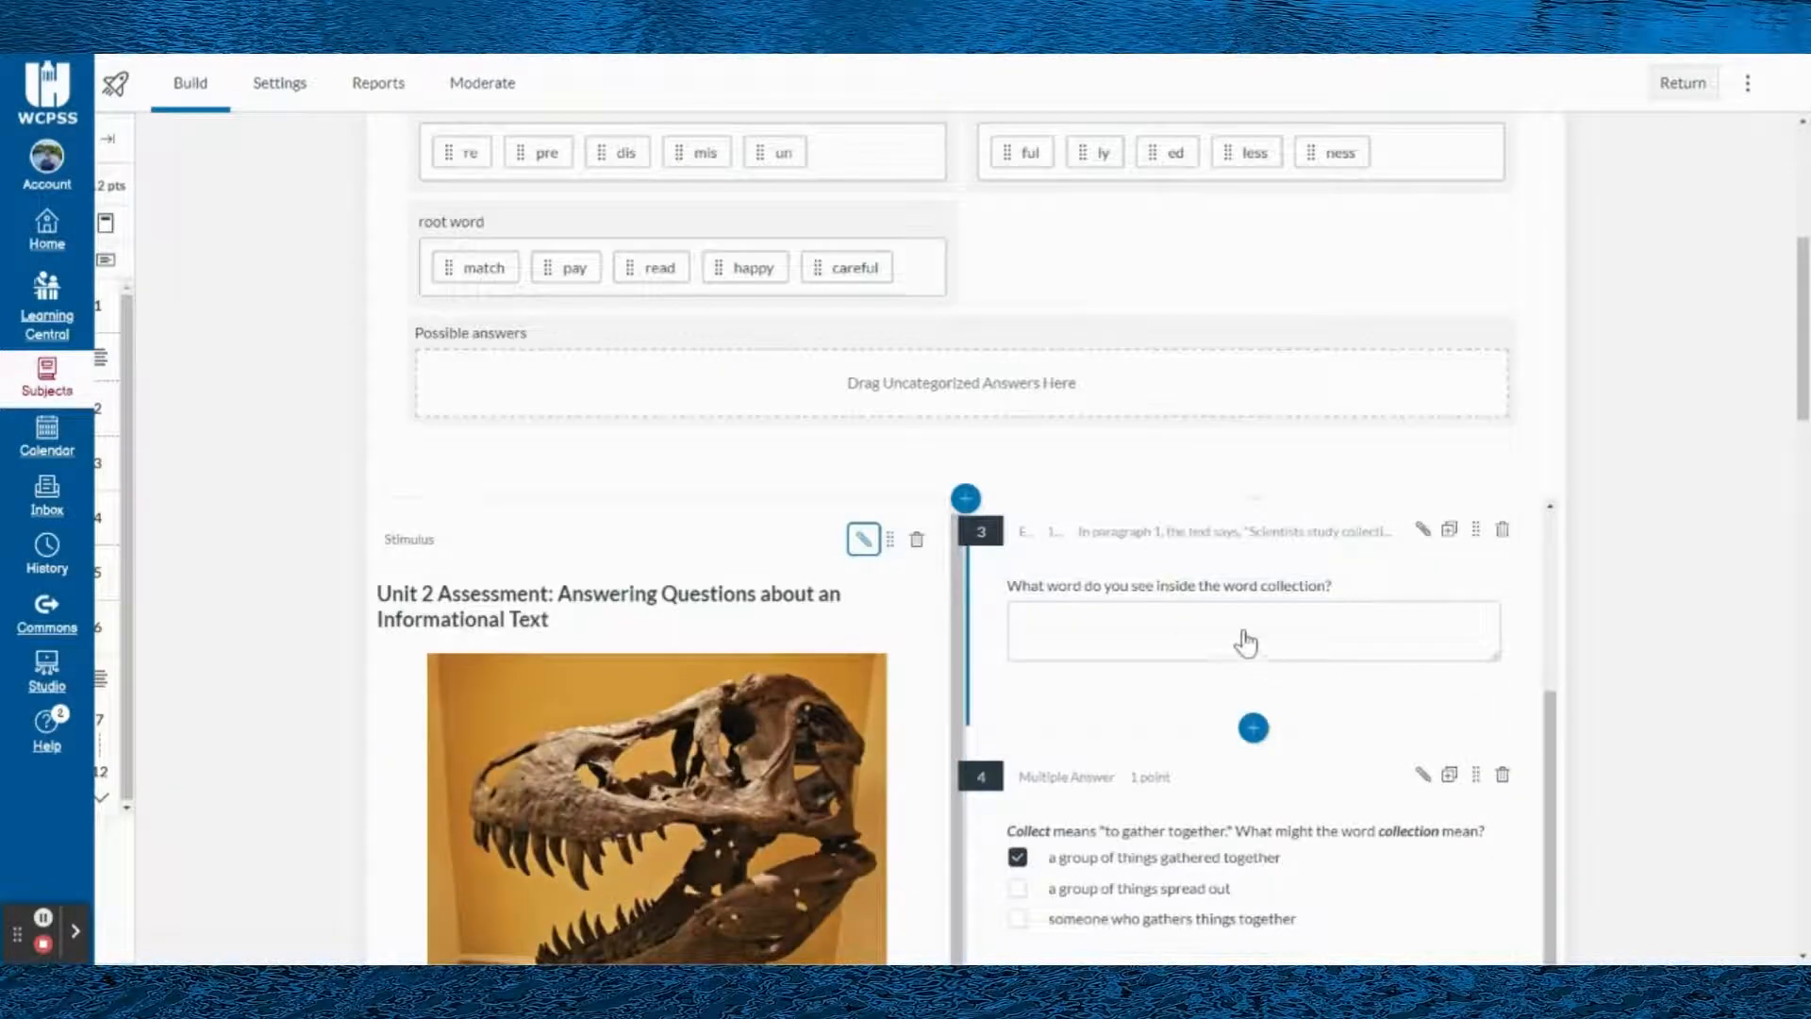
- Examine the side-by-side stimulus layout and look through the multiple choice, essay, multiple answer and ordering questions attached to it
scroll(1245, 640, down, 1)
scroll(1321, 660, down, 2)
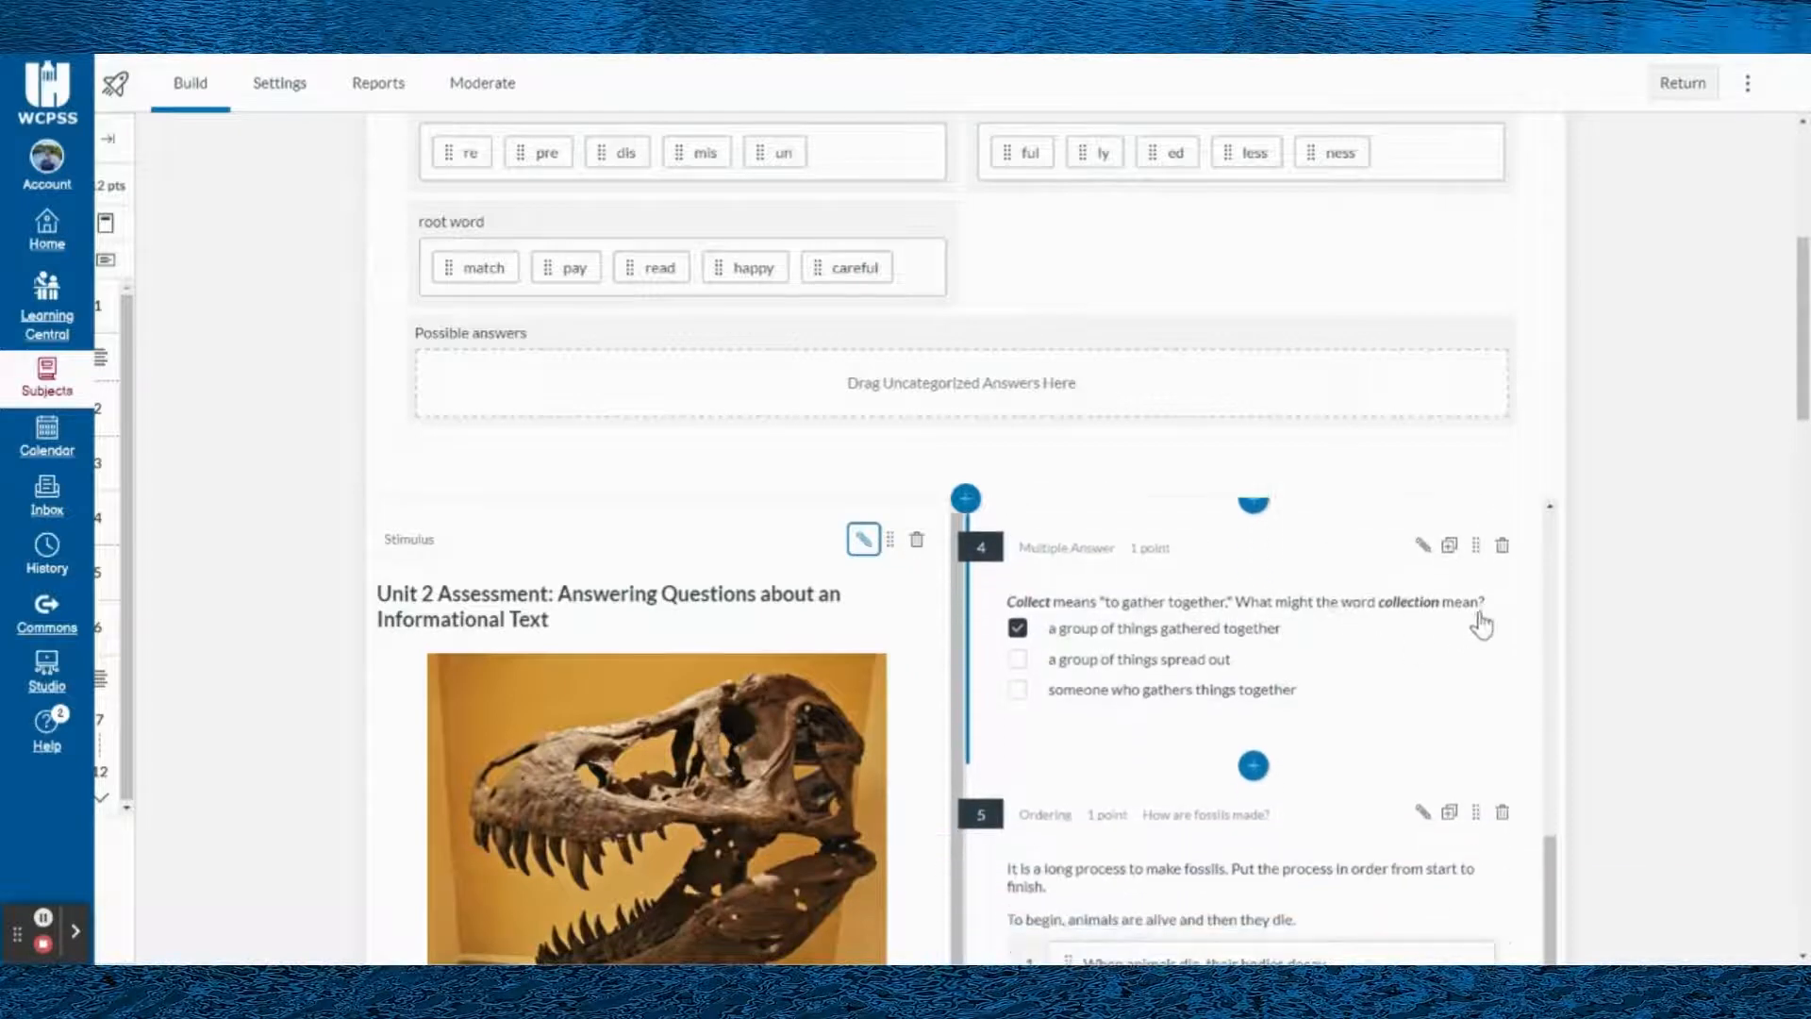
scroll(1573, 647, down, 2)
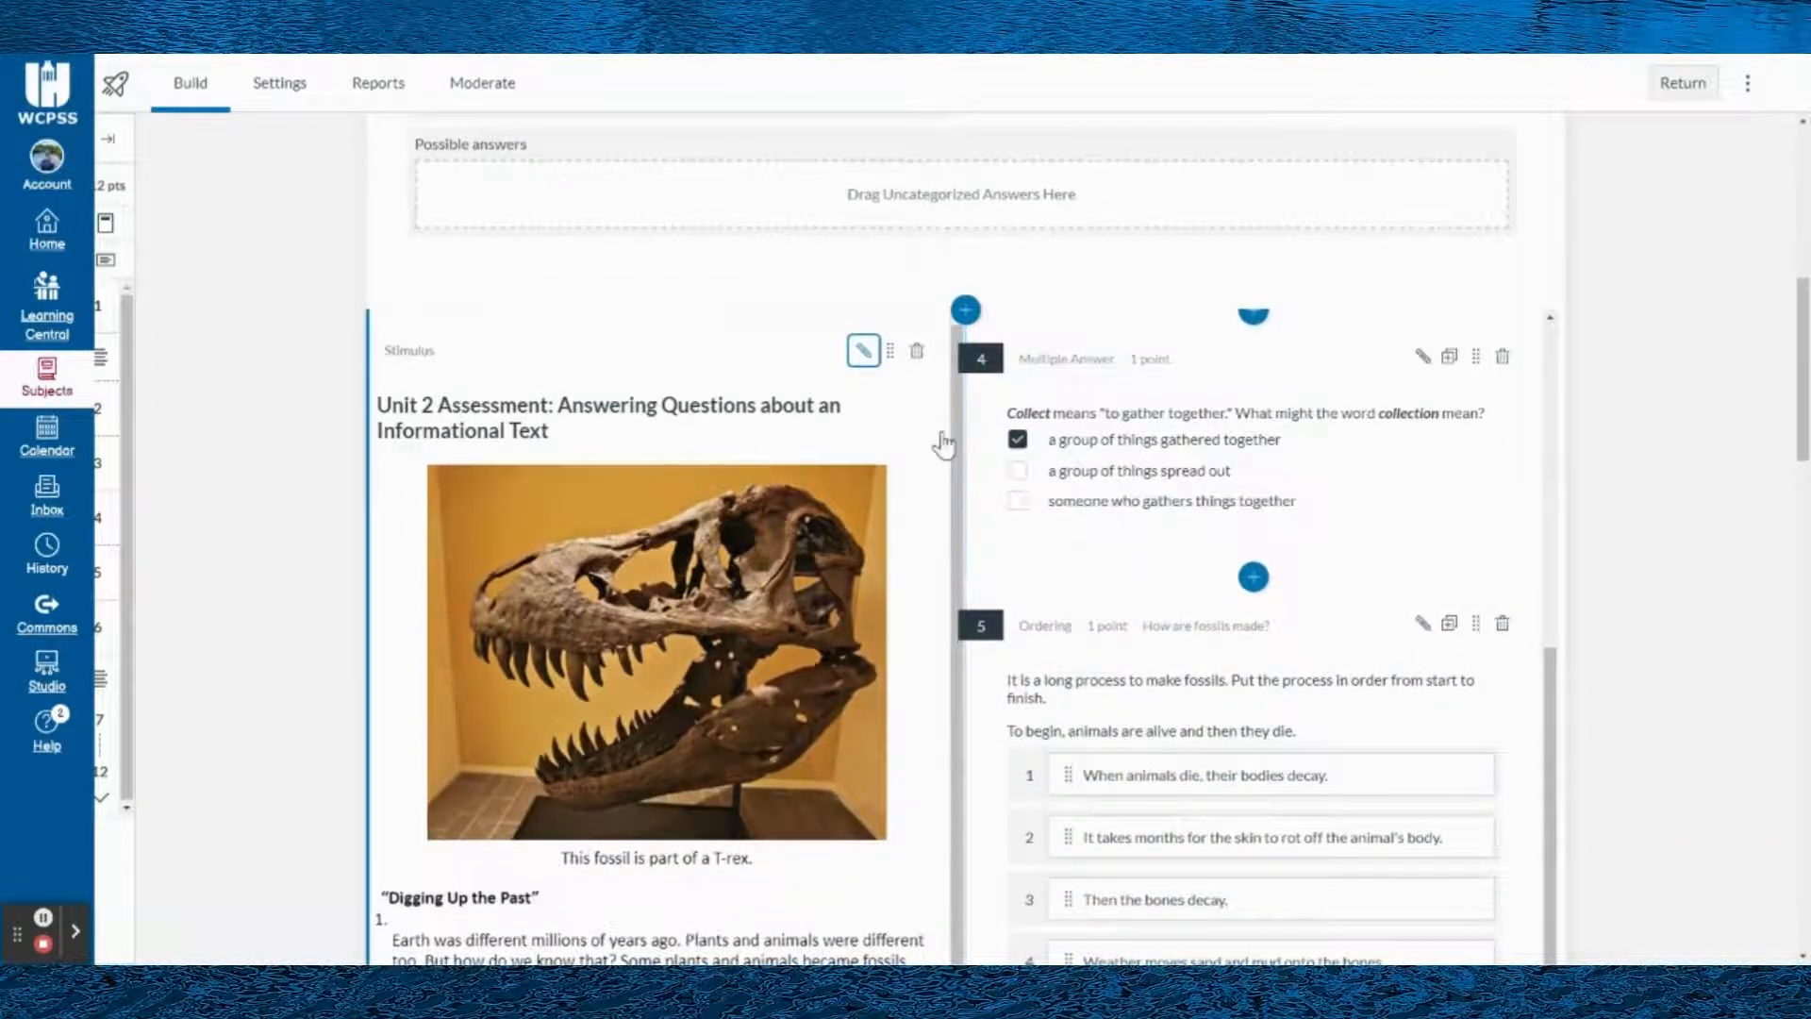
scroll(1038, 462, down, 1)
scroll(1137, 425, up, 3)
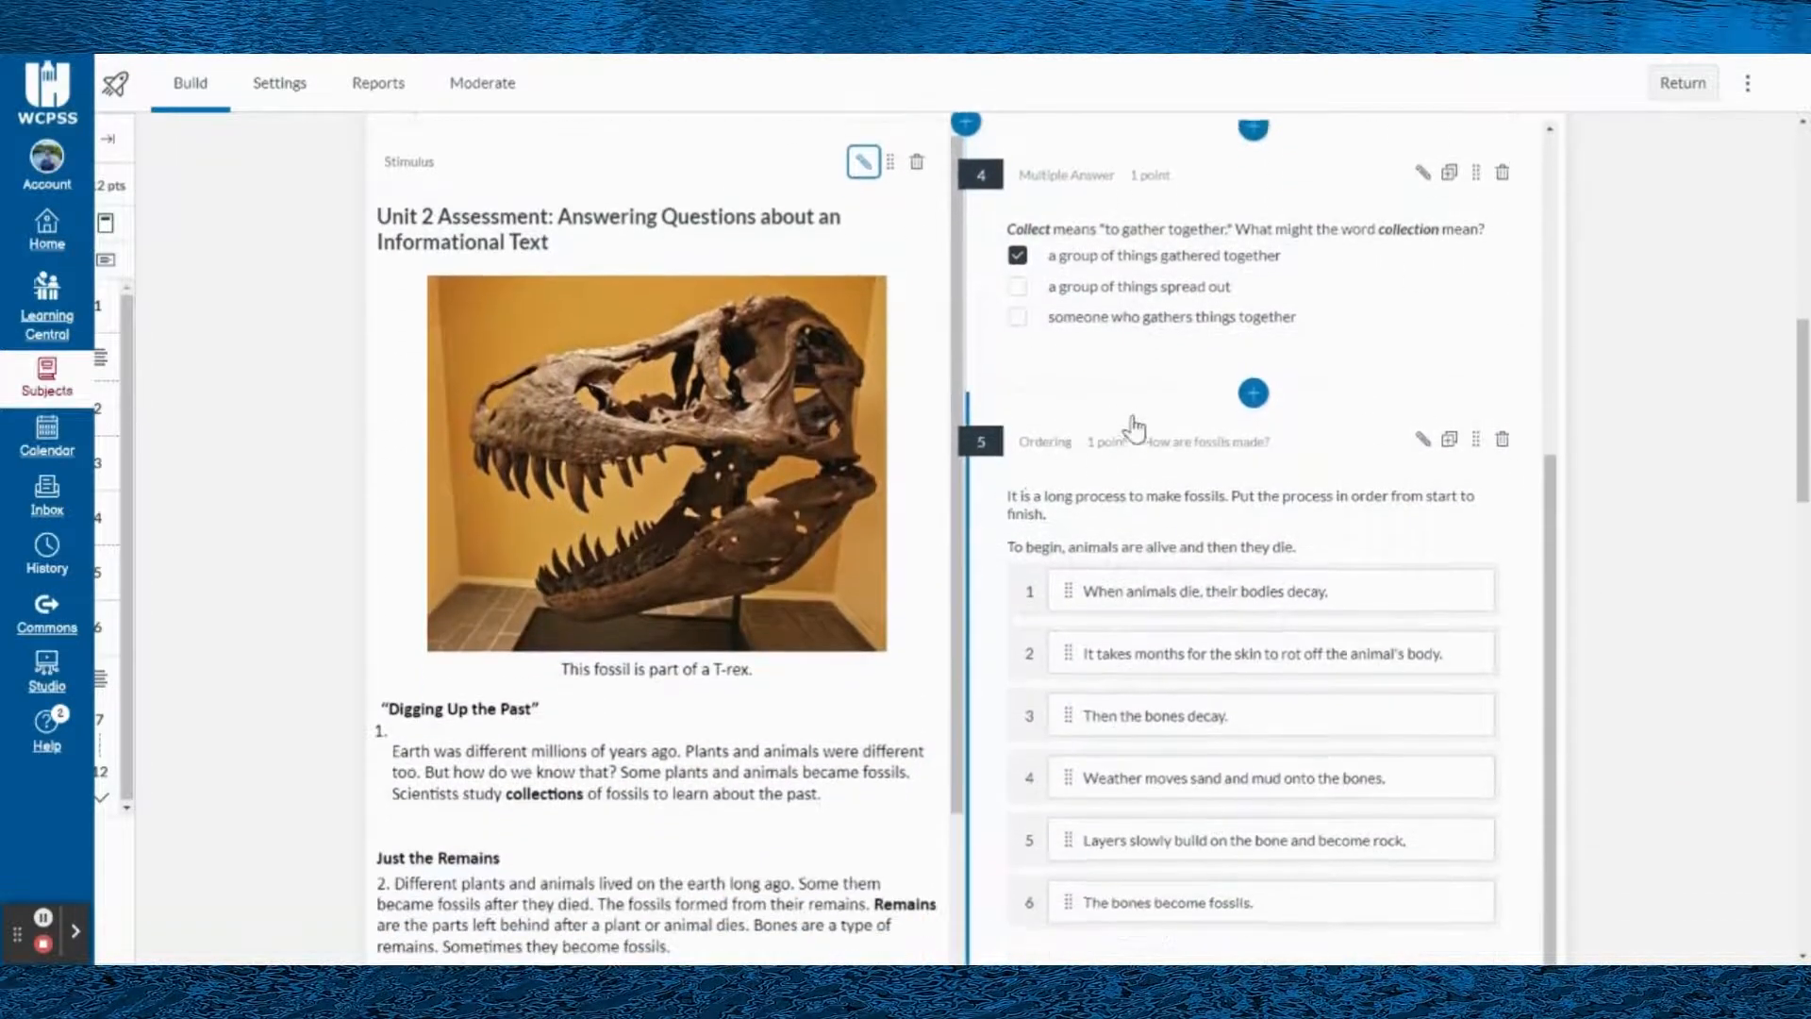
scroll(1252, 479, up, 3)
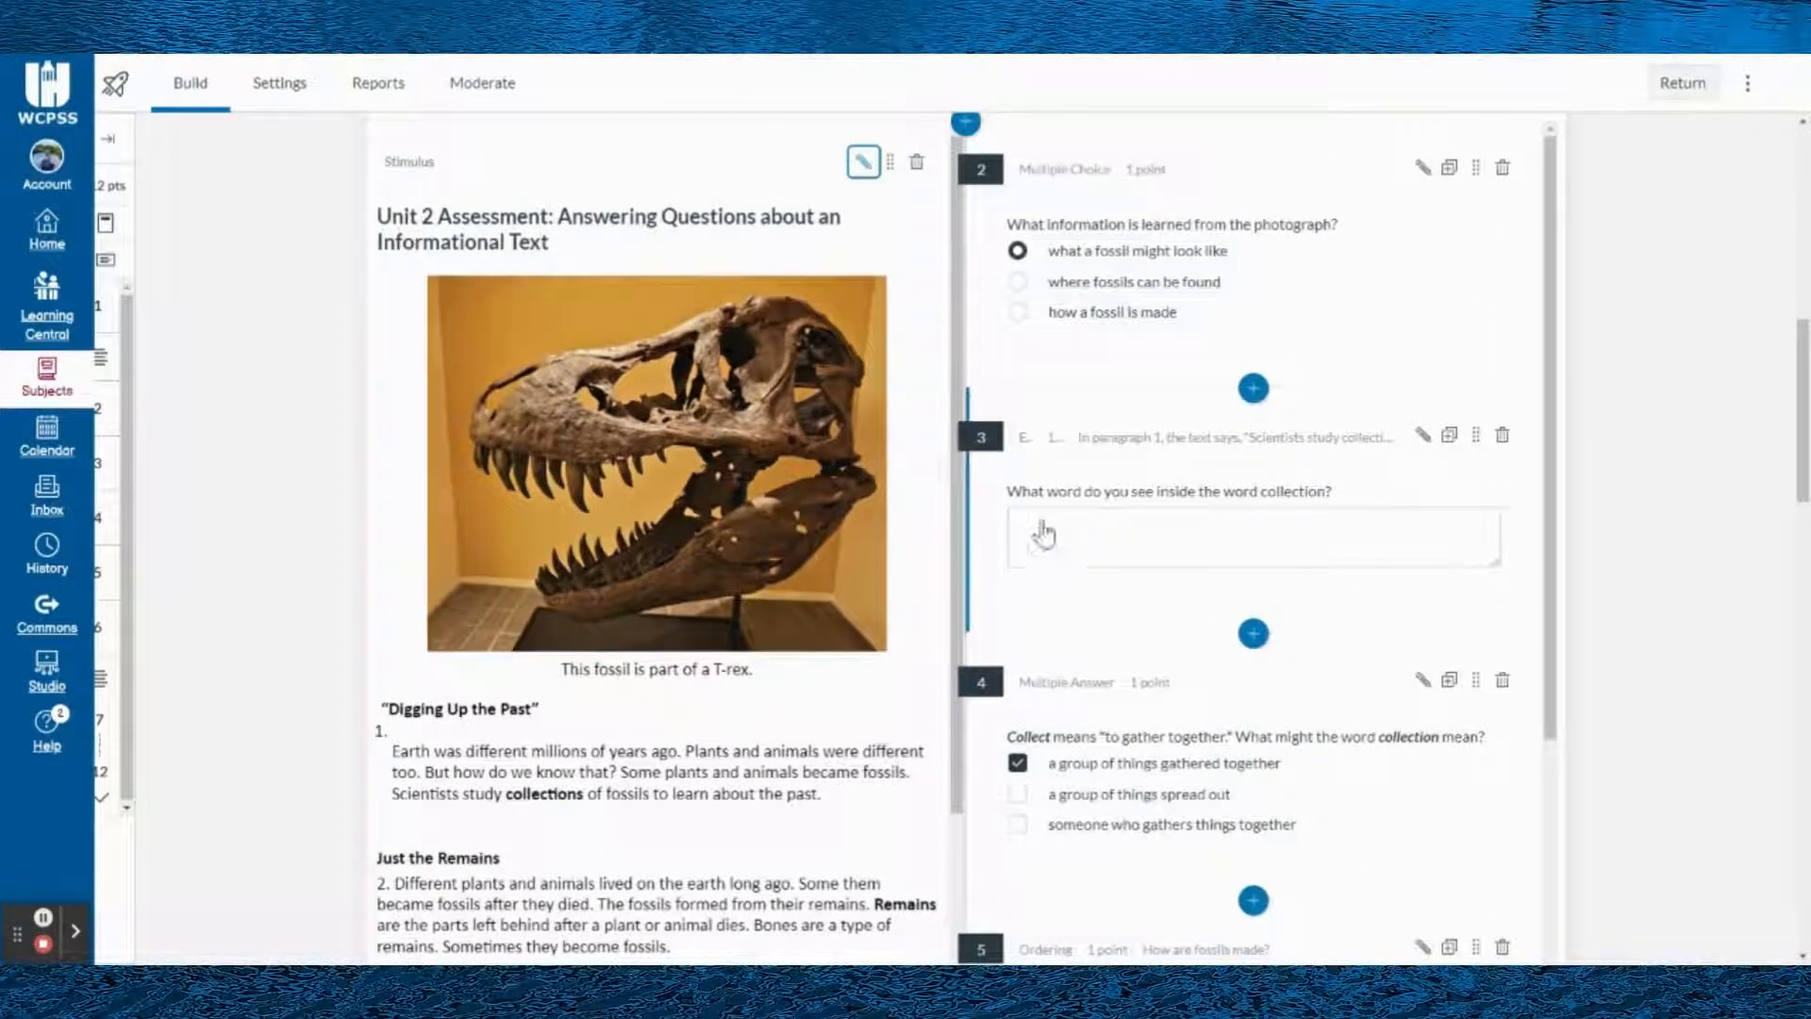
scroll(1135, 422, up, 2)
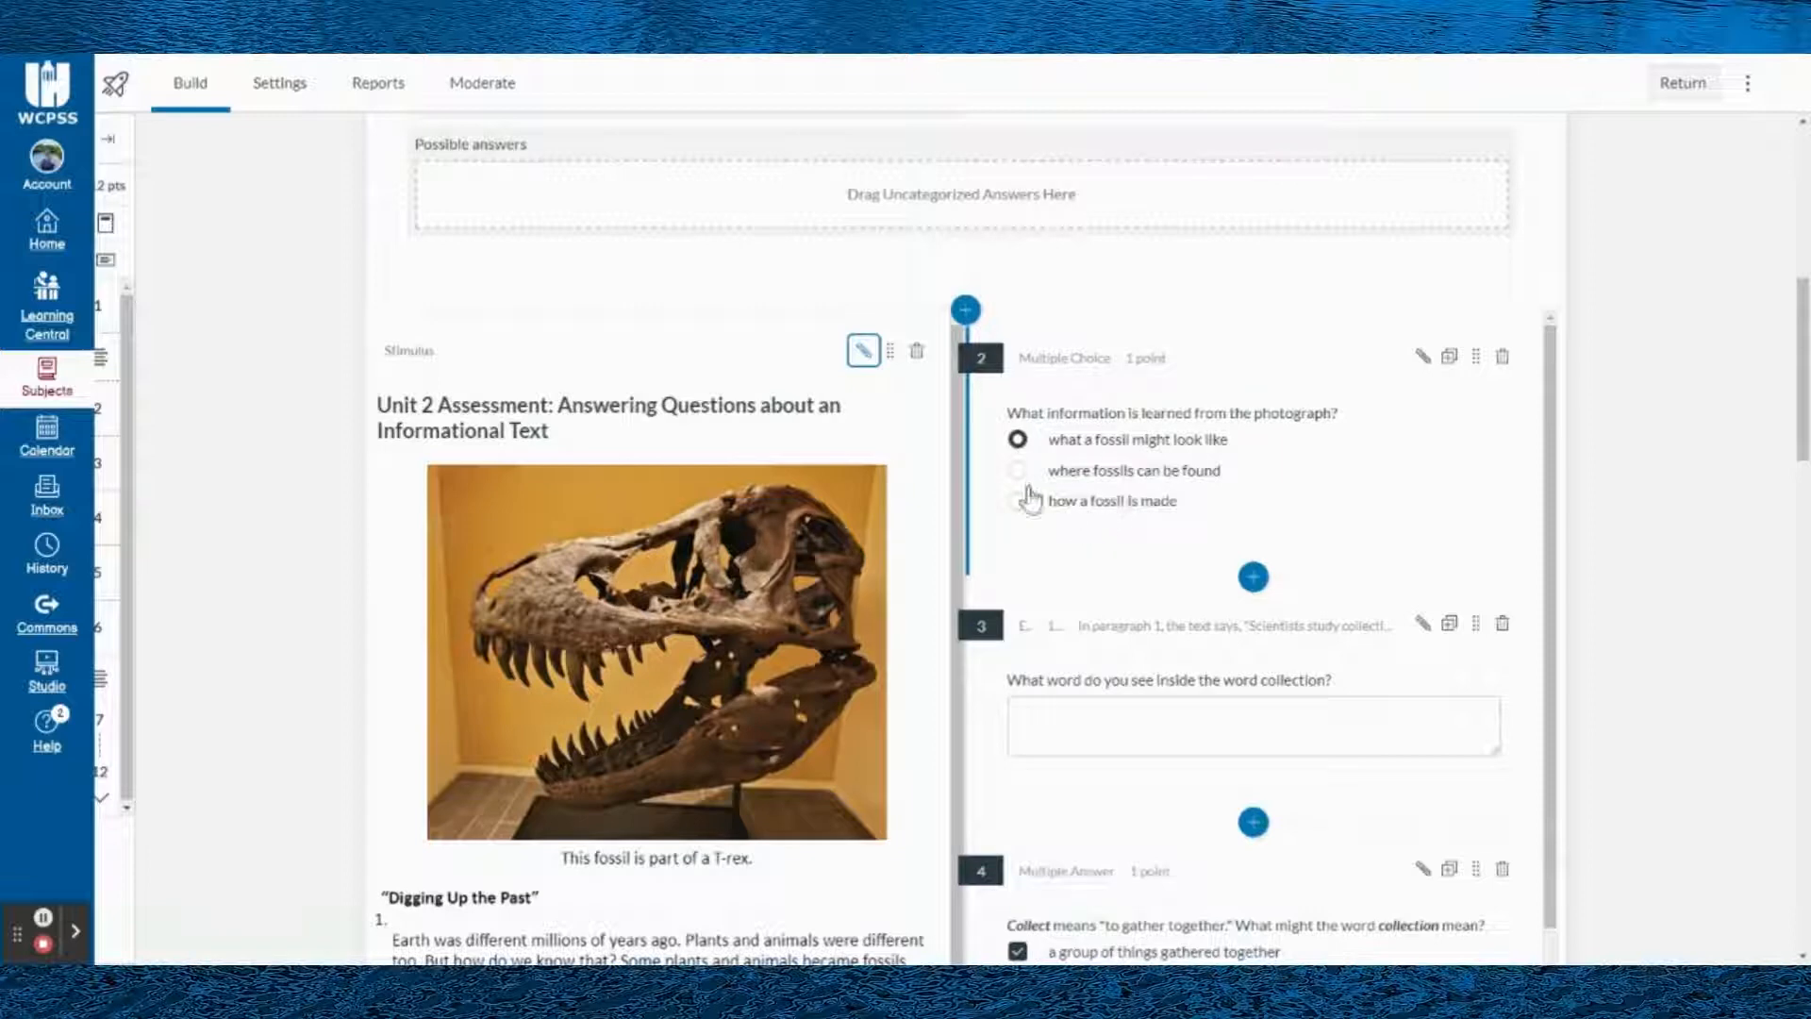
scroll(558, 388, up, 7)
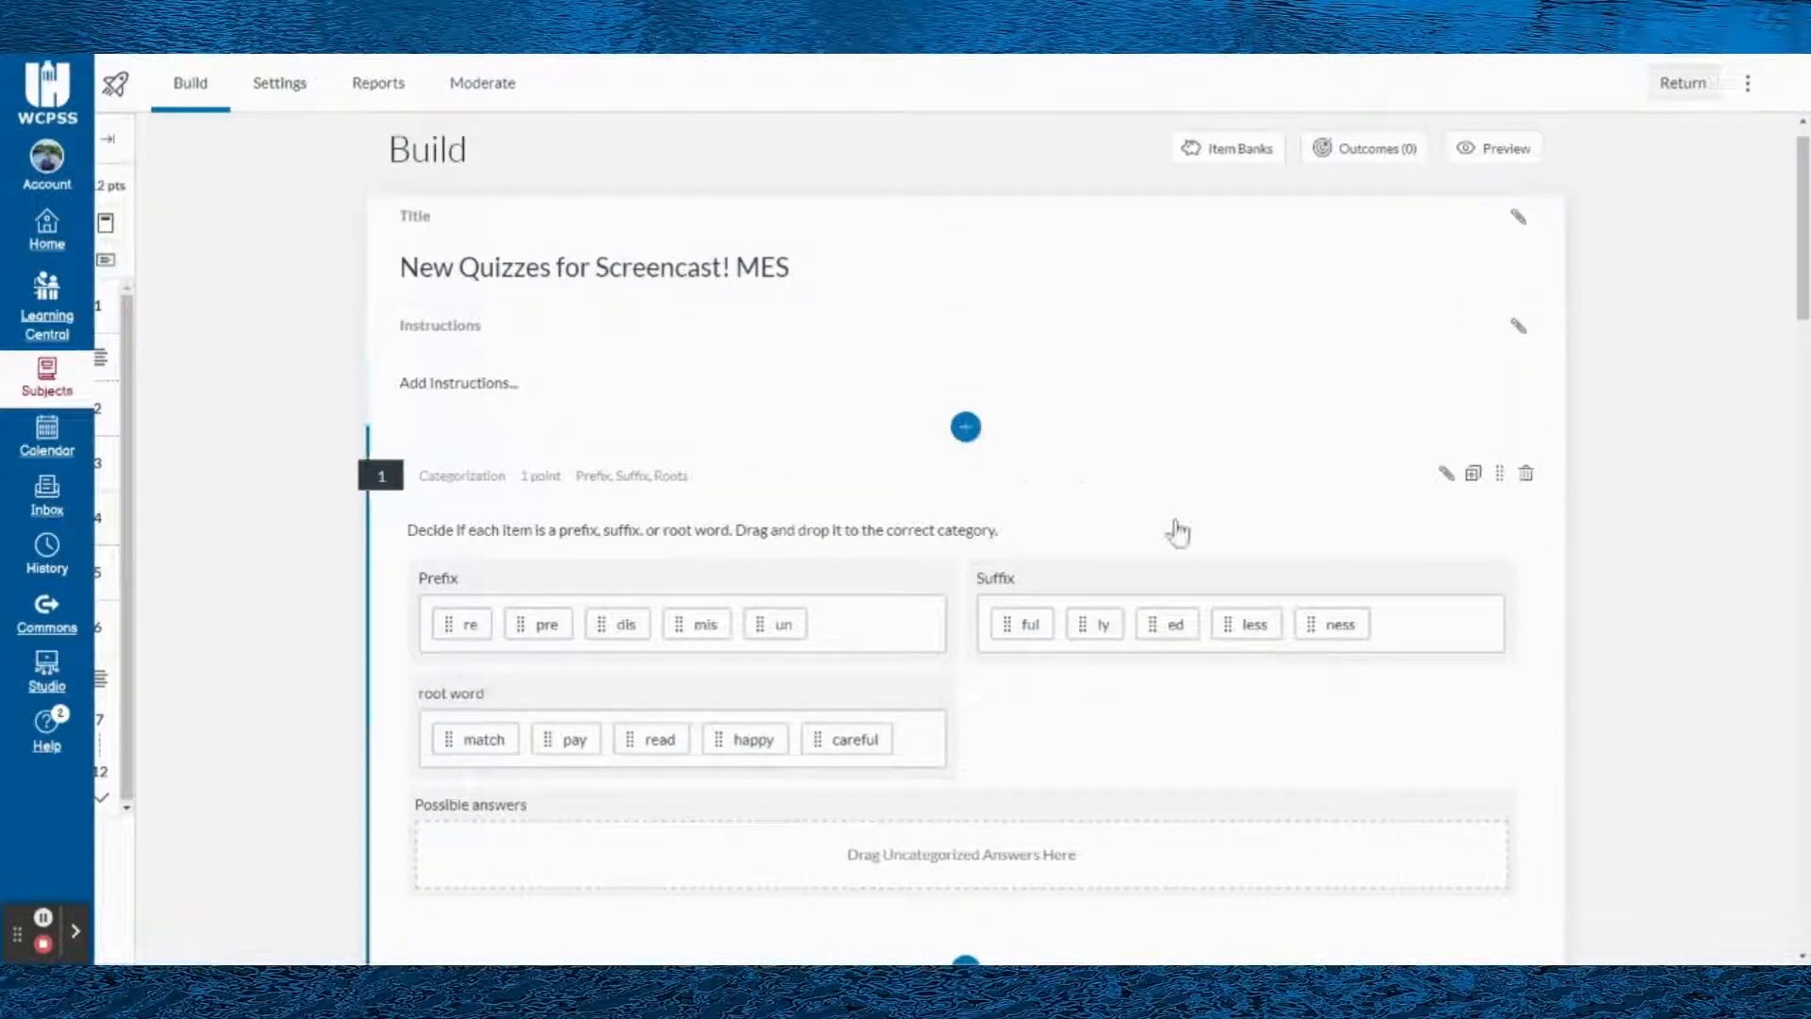
- Examine how the attached questions scroll beside the T-rex fossil image, down to the Ordering question
scroll(1314, 566, down, 4)
scroll(1172, 610, down, 4)
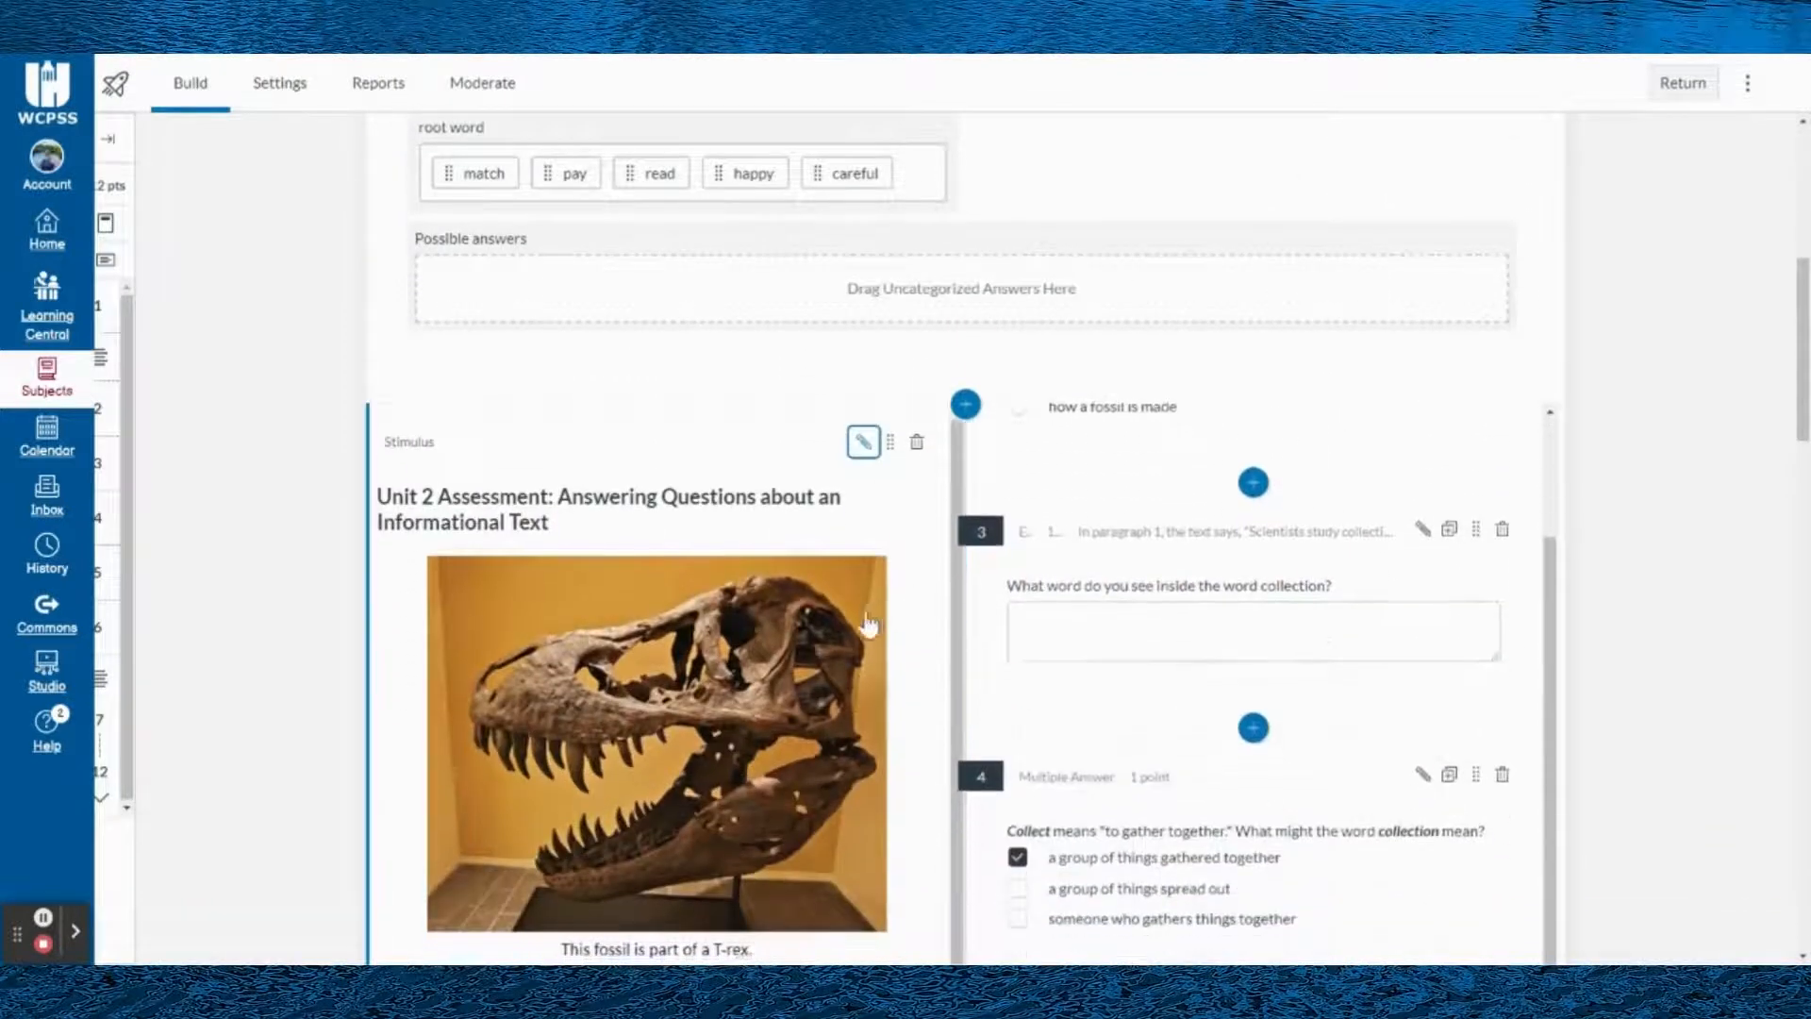
scroll(829, 614, down, 2)
scroll(829, 614, up, 2)
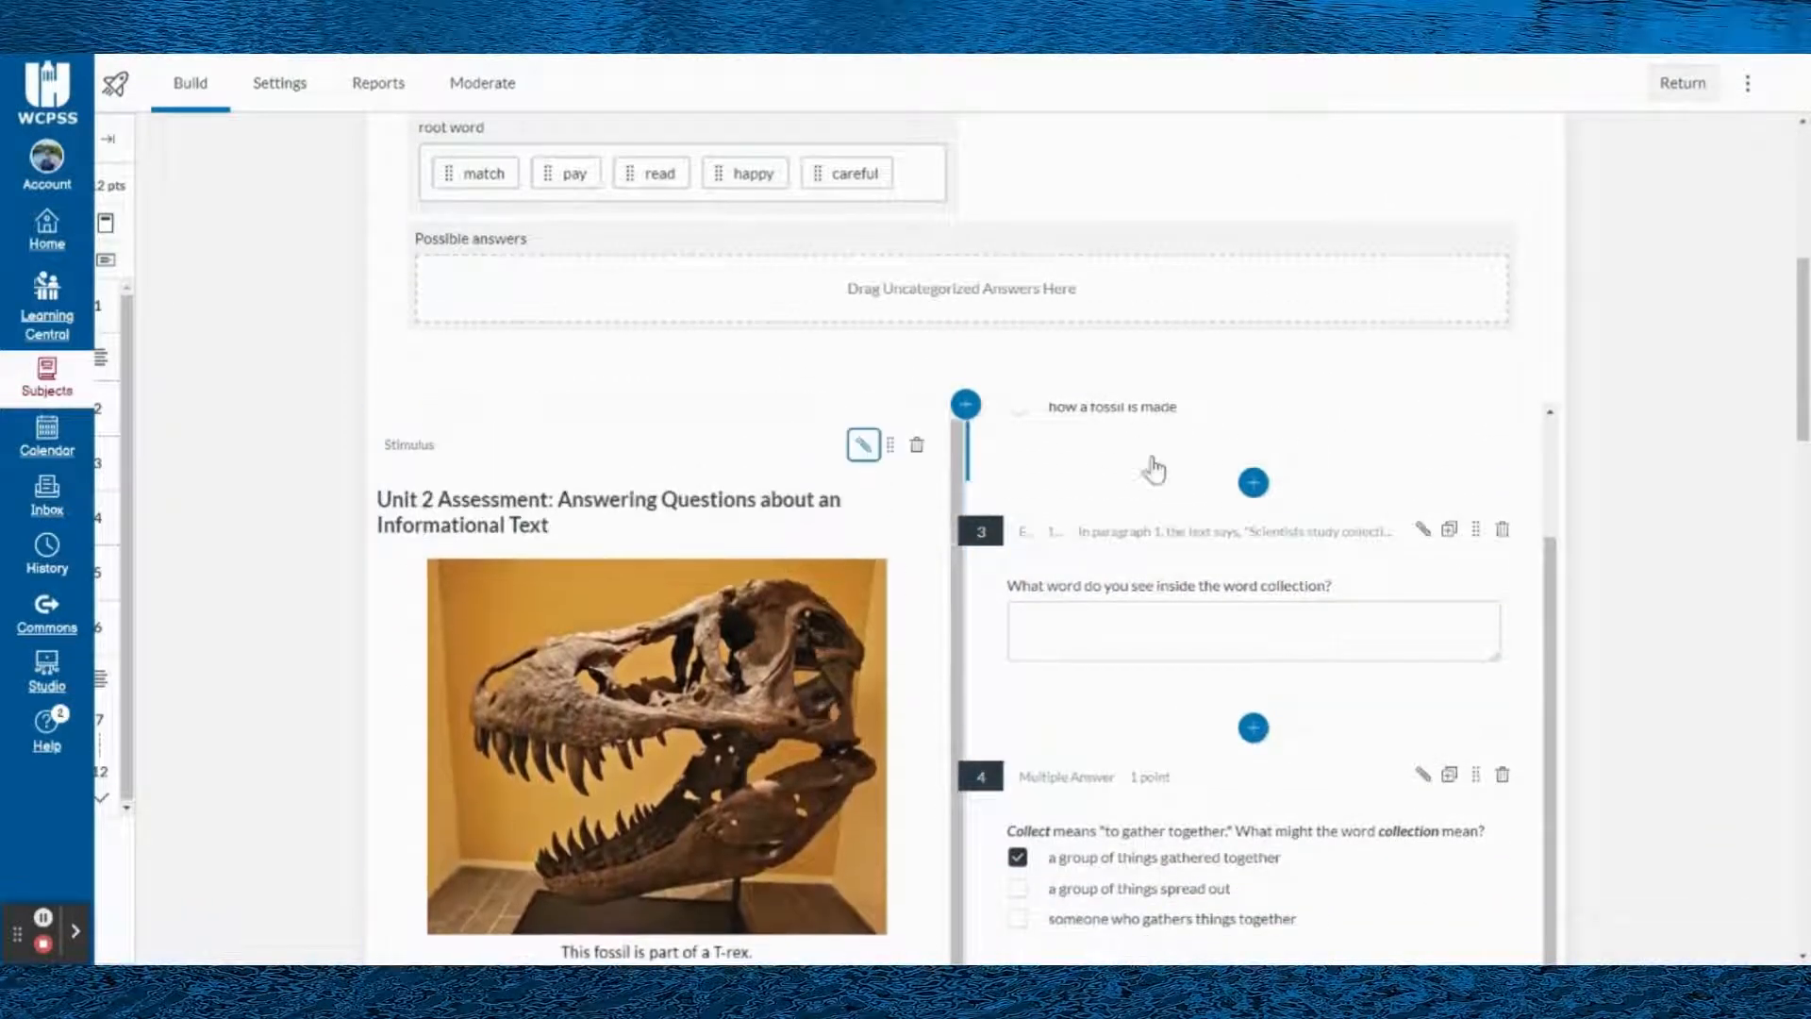
scroll(1325, 781, down, 5)
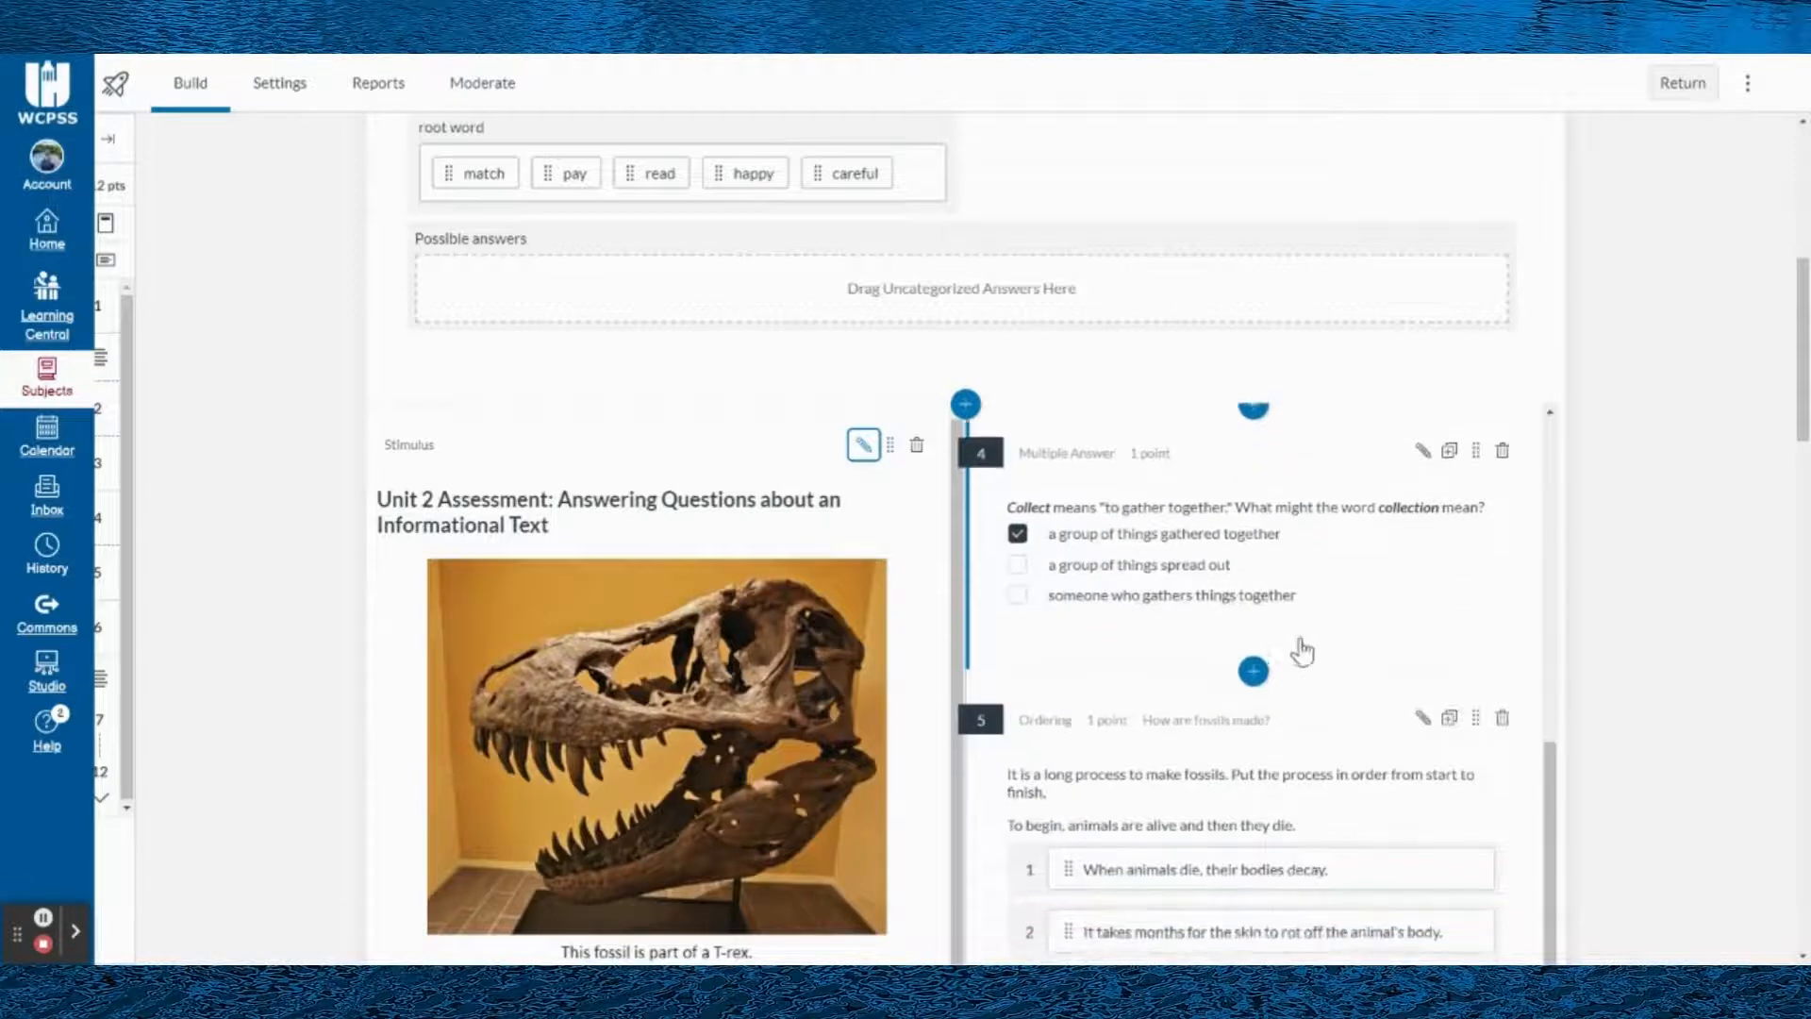
scroll(887, 599, down, 1)
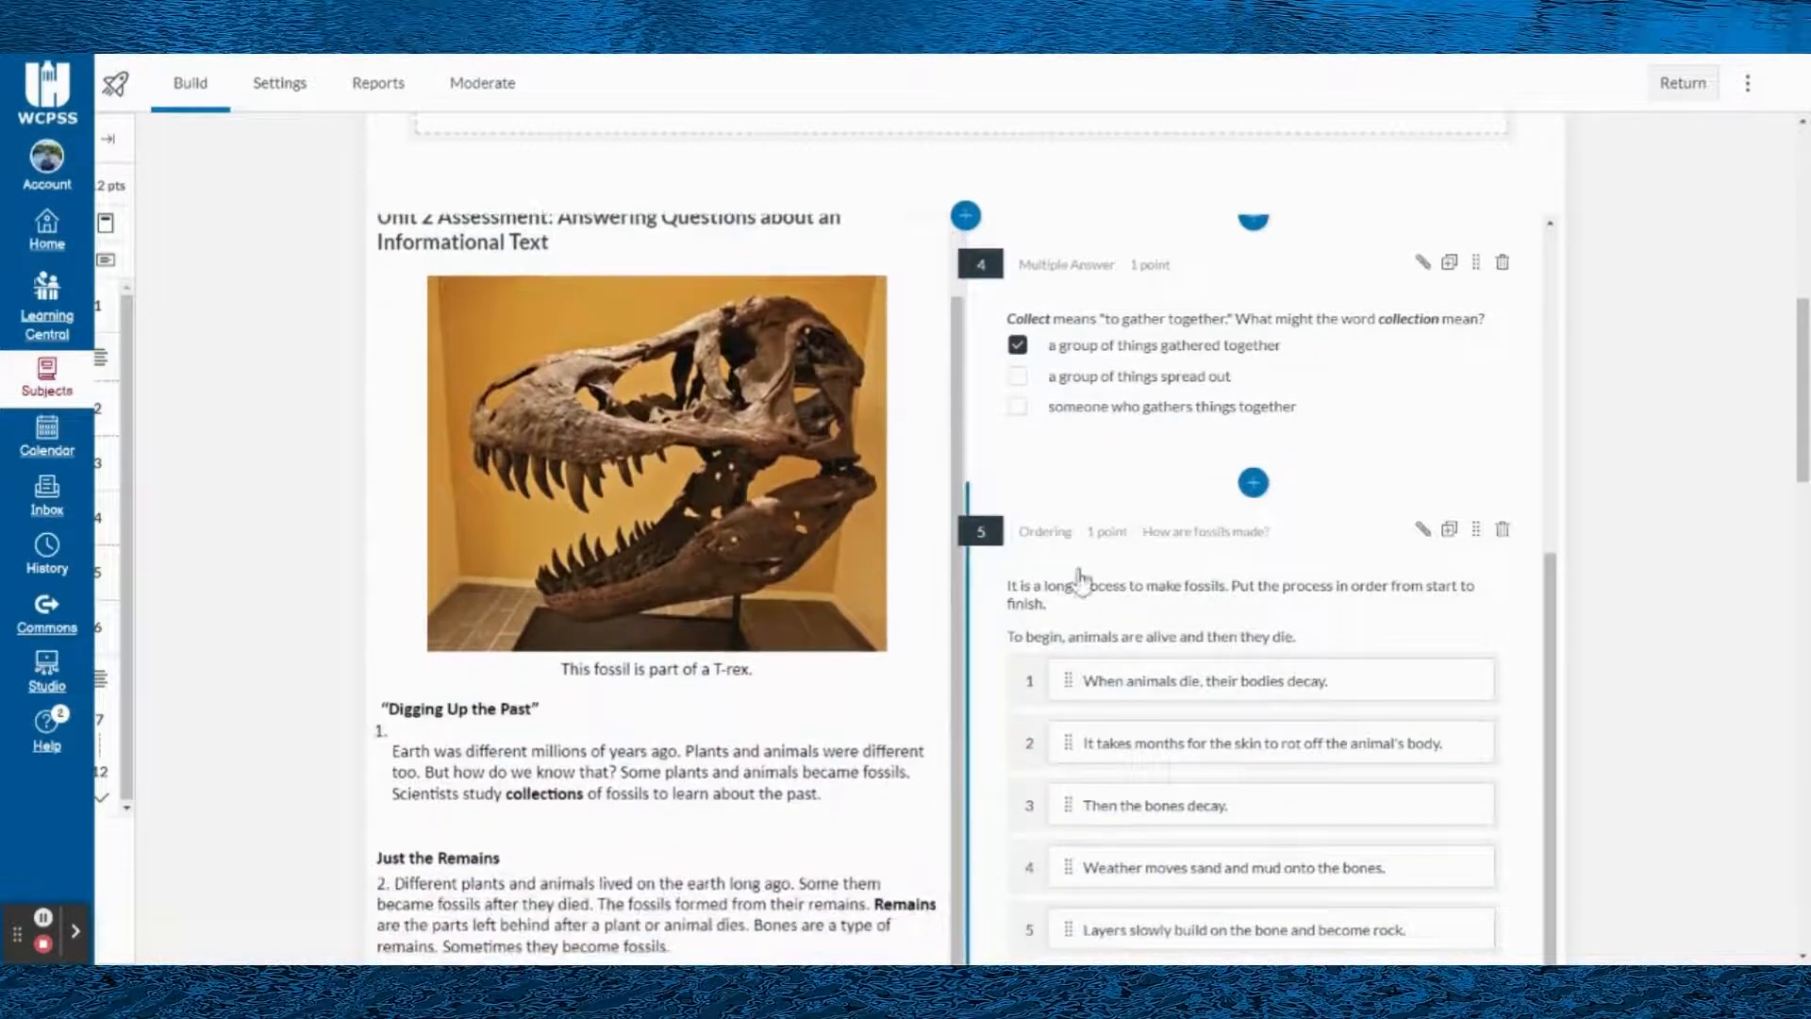
scroll(1083, 578, down, 1)
scroll(1123, 635, down, 2)
scroll(856, 618, down, 1)
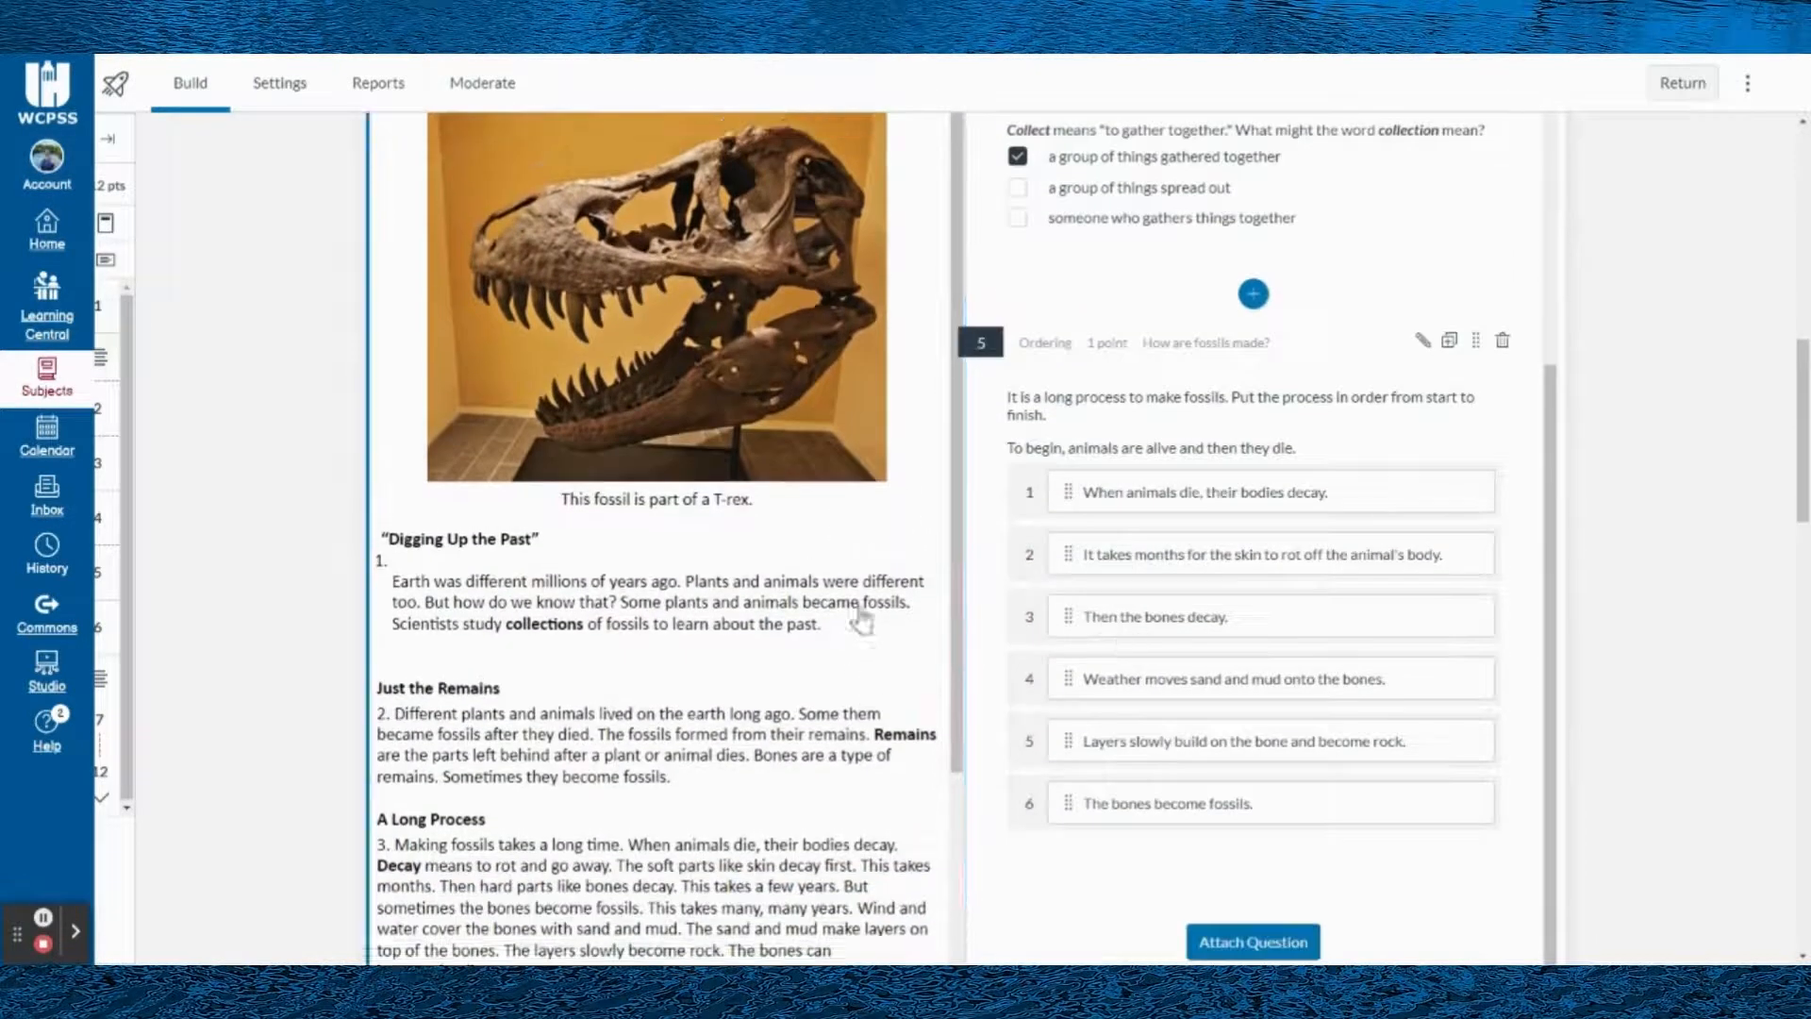
- Read through the fossil passage from "Digging Up the Past" to "Big Discoveries" beside the Ordering question
scroll(857, 578, up, 1)
scroll(873, 618, down, 1)
scroll(872, 618, down, 1)
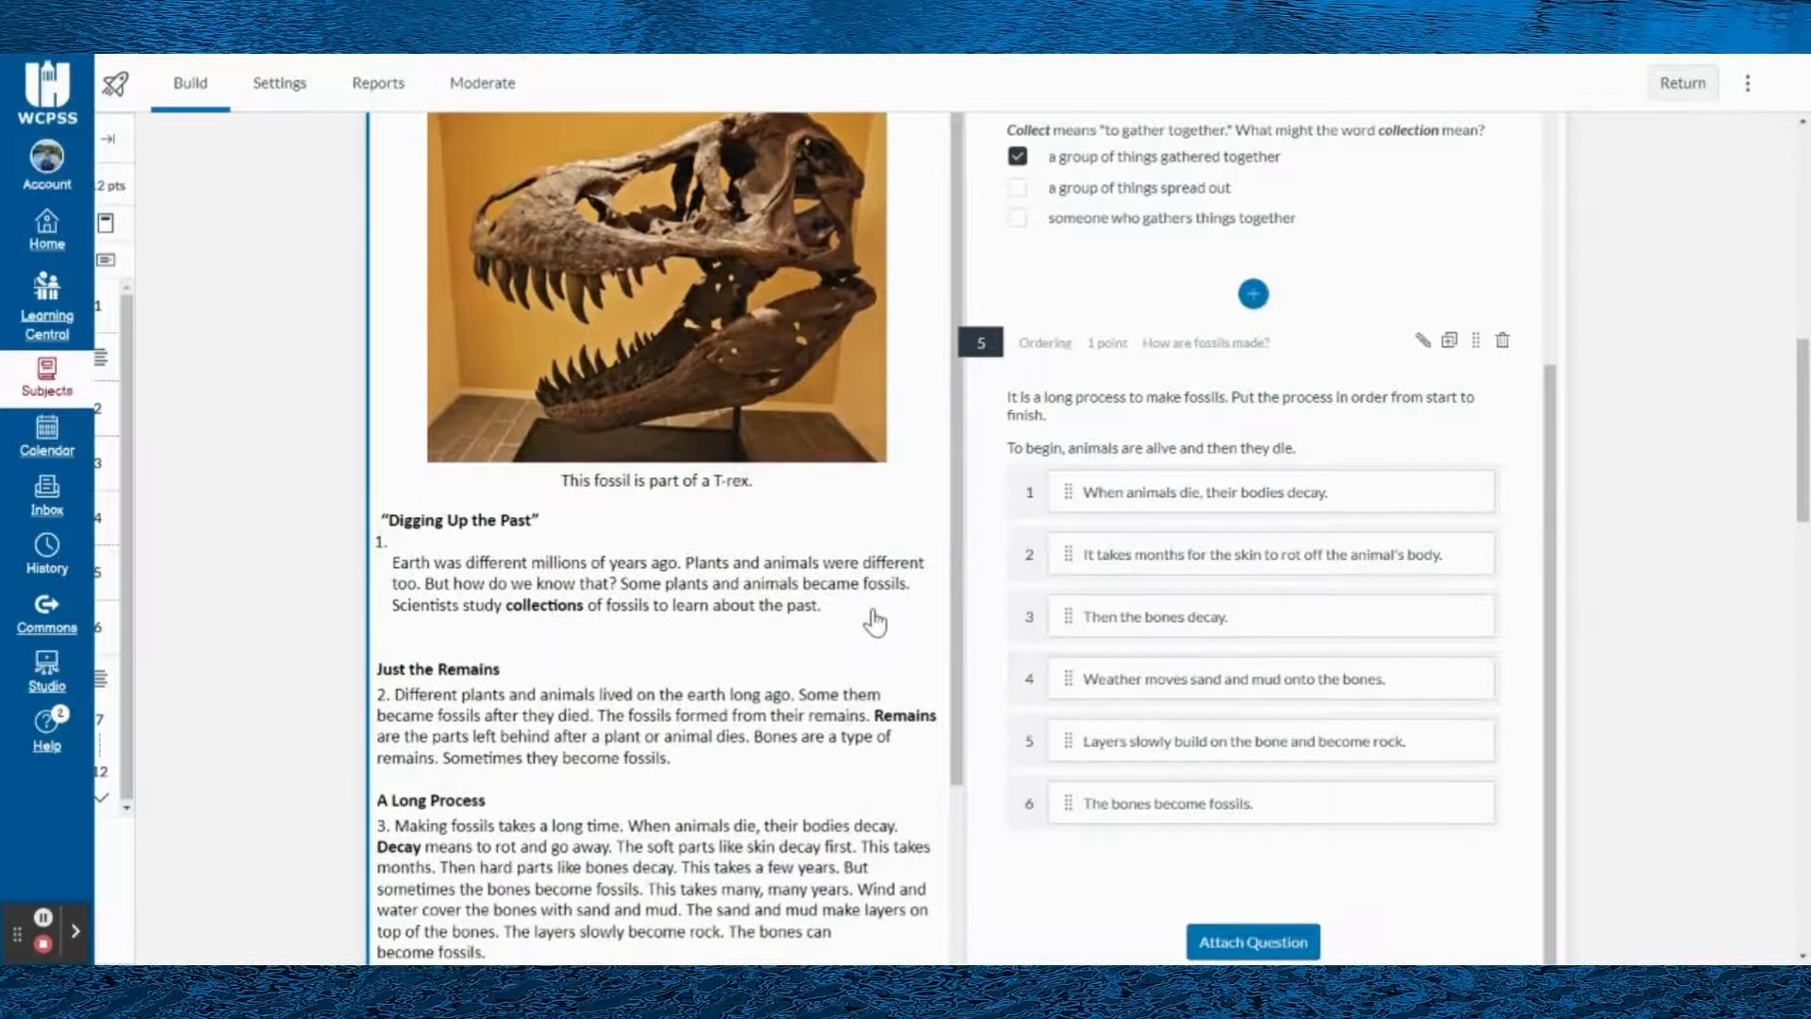
scroll(875, 620, down, 3)
scroll(1748, 760, down, 1)
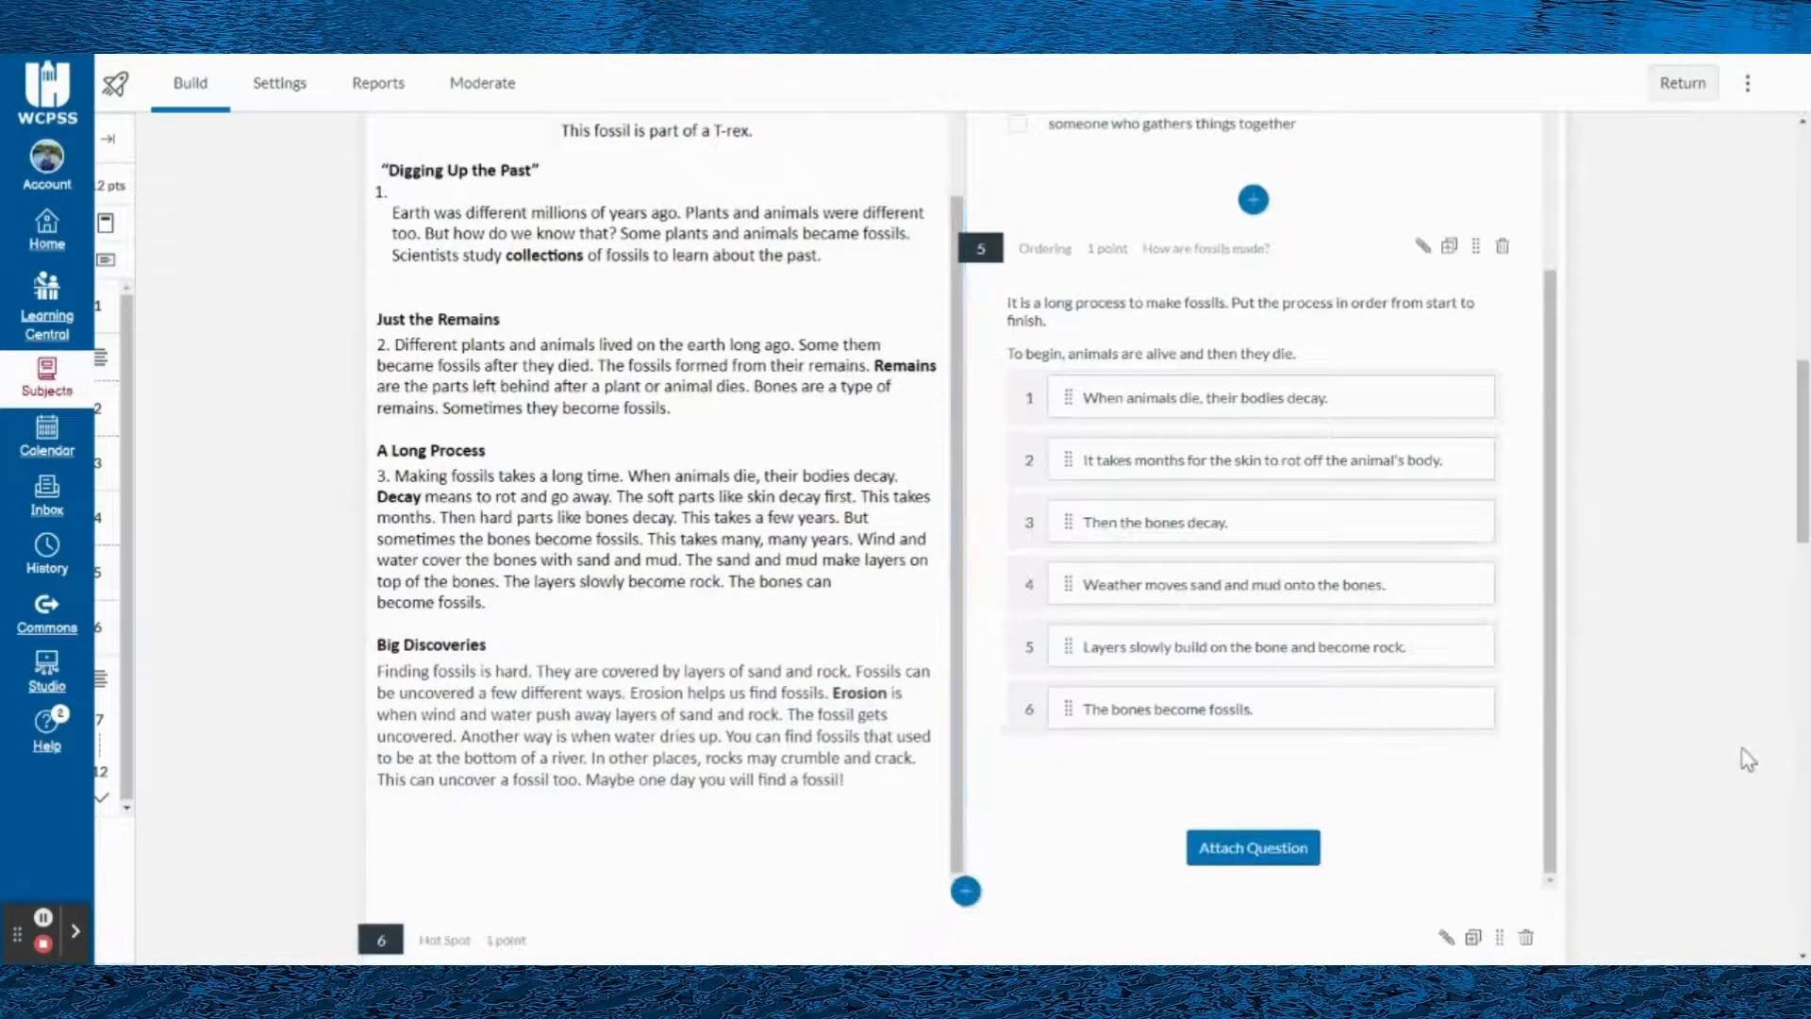
scroll(1193, 699, down, 2)
scroll(1100, 595, down, 1)
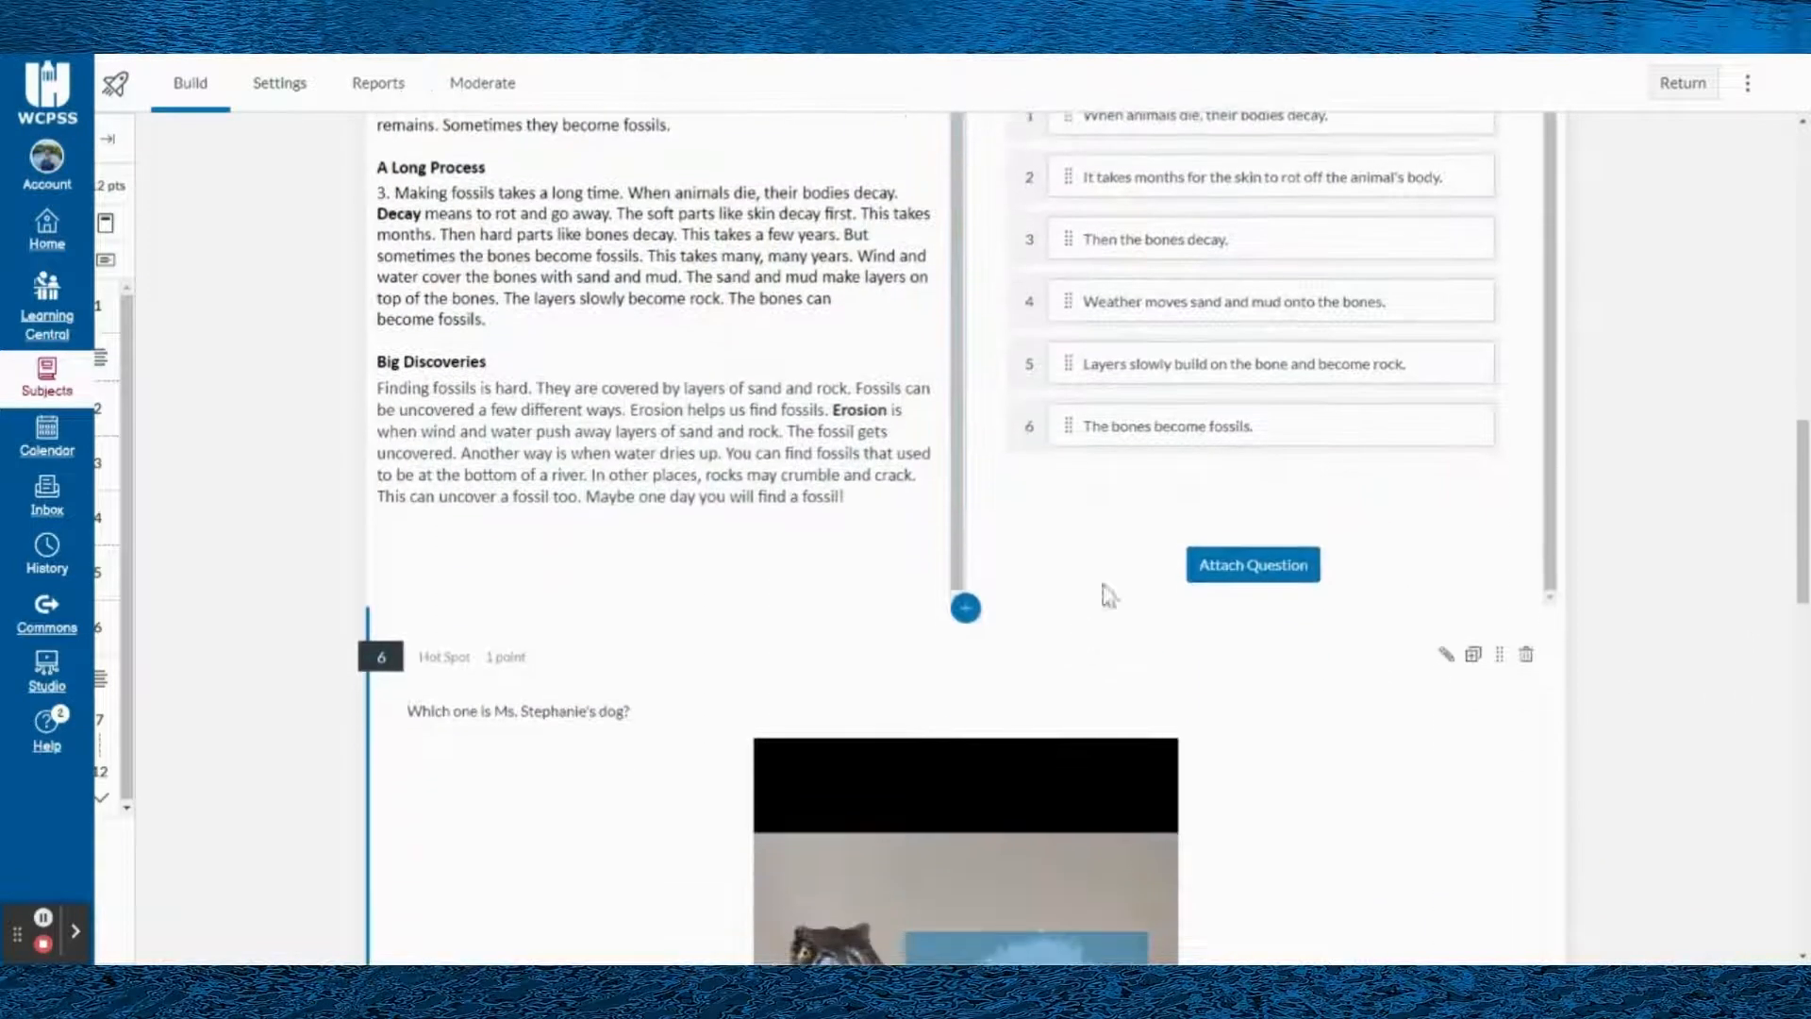
- Compare attached questions 2 to 5 with the corresponding paragraphs of the fossil passage
scroll(1169, 420, up, 5)
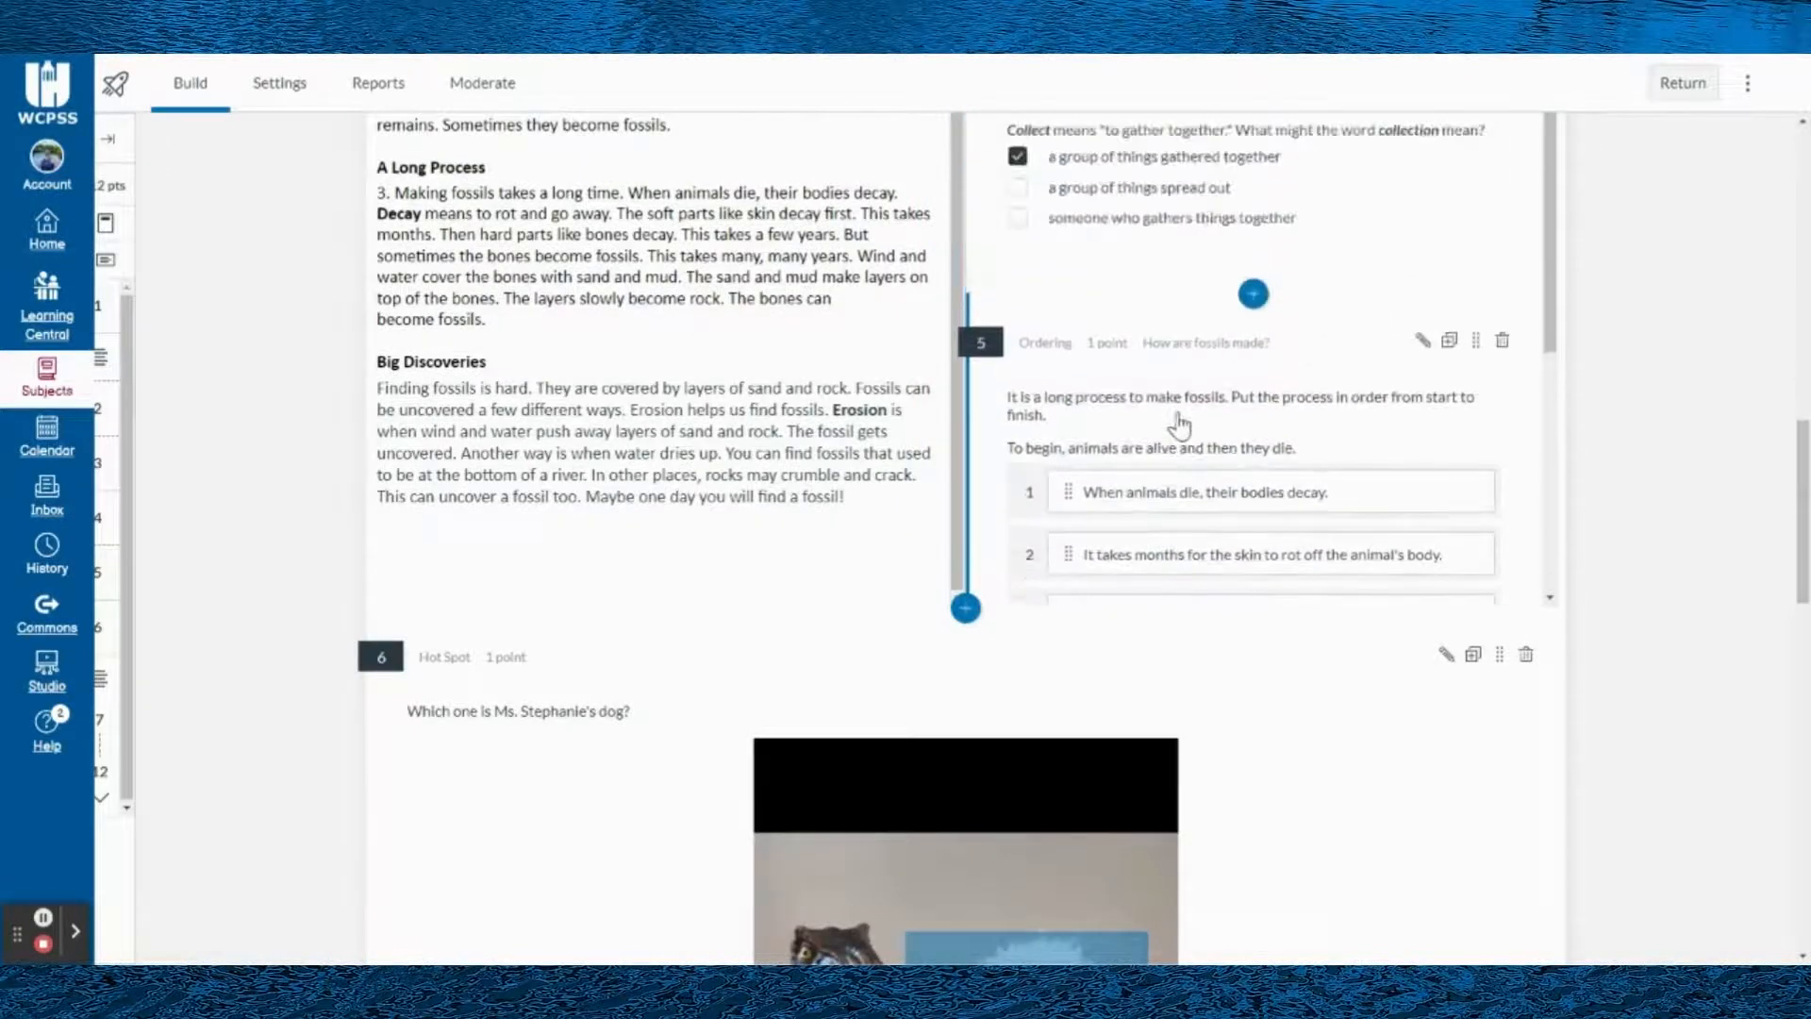
scroll(1604, 436, up, 3)
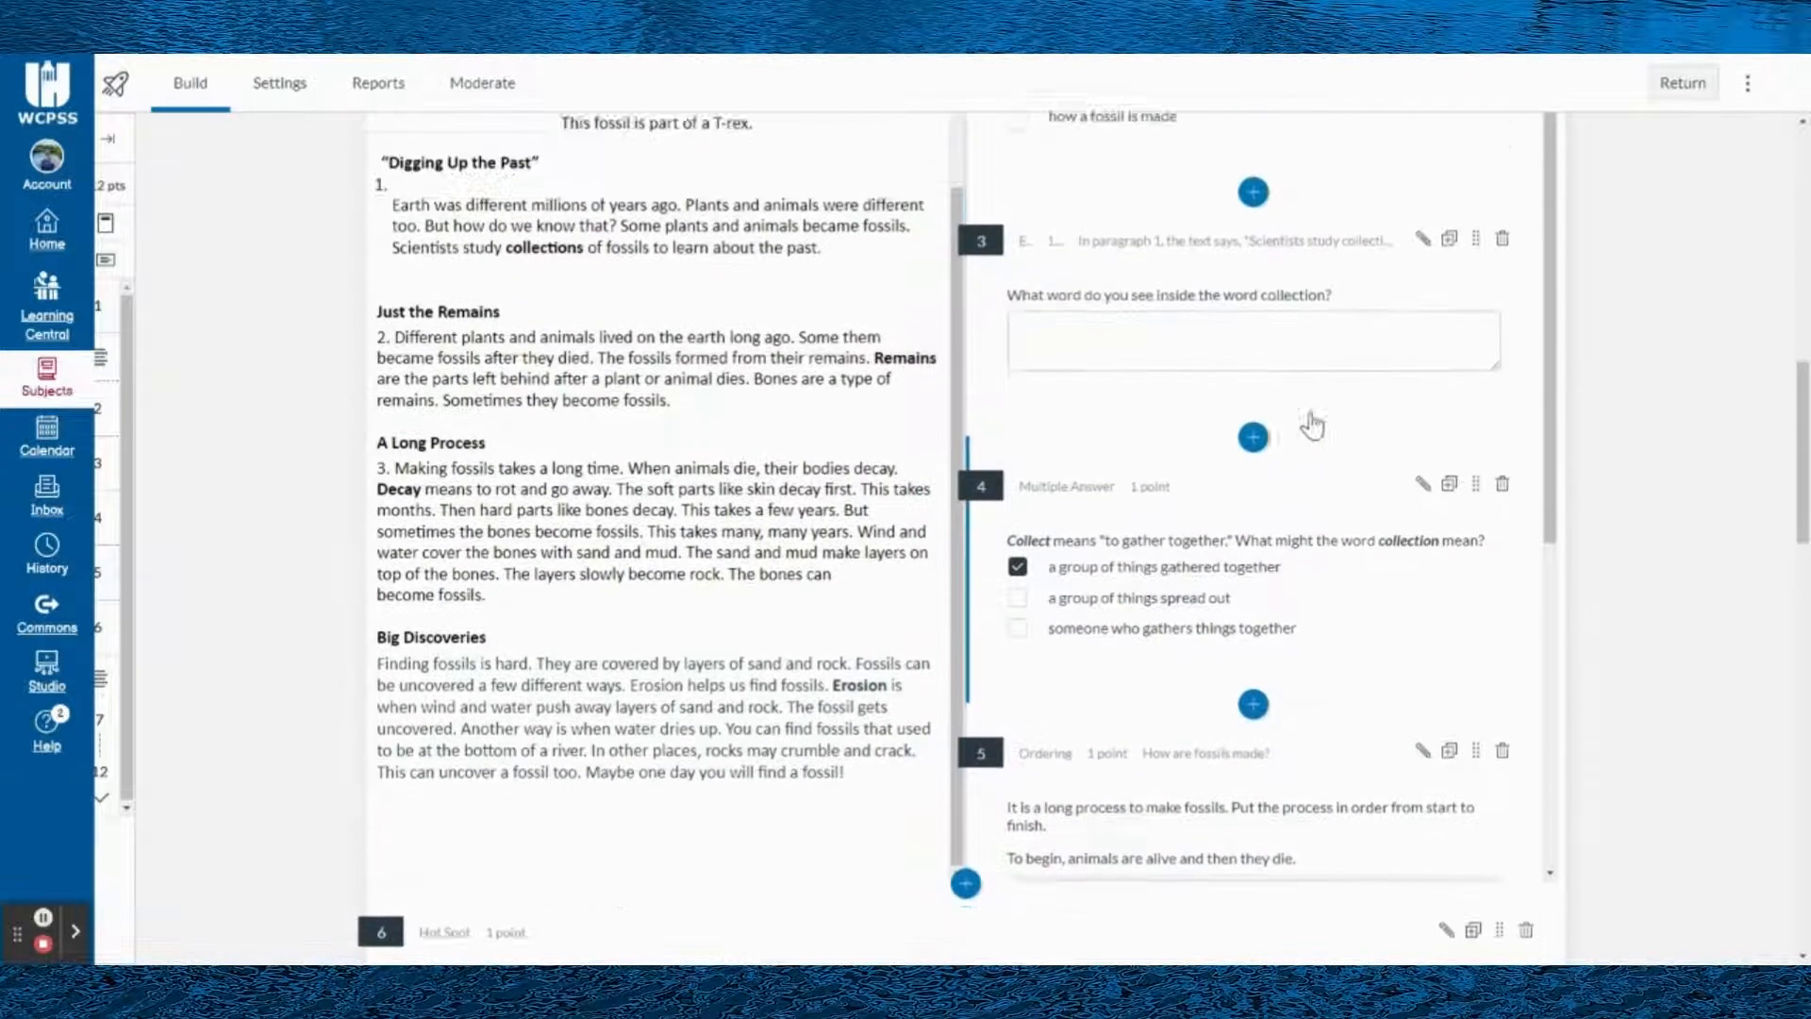
scroll(1153, 543, down, 4)
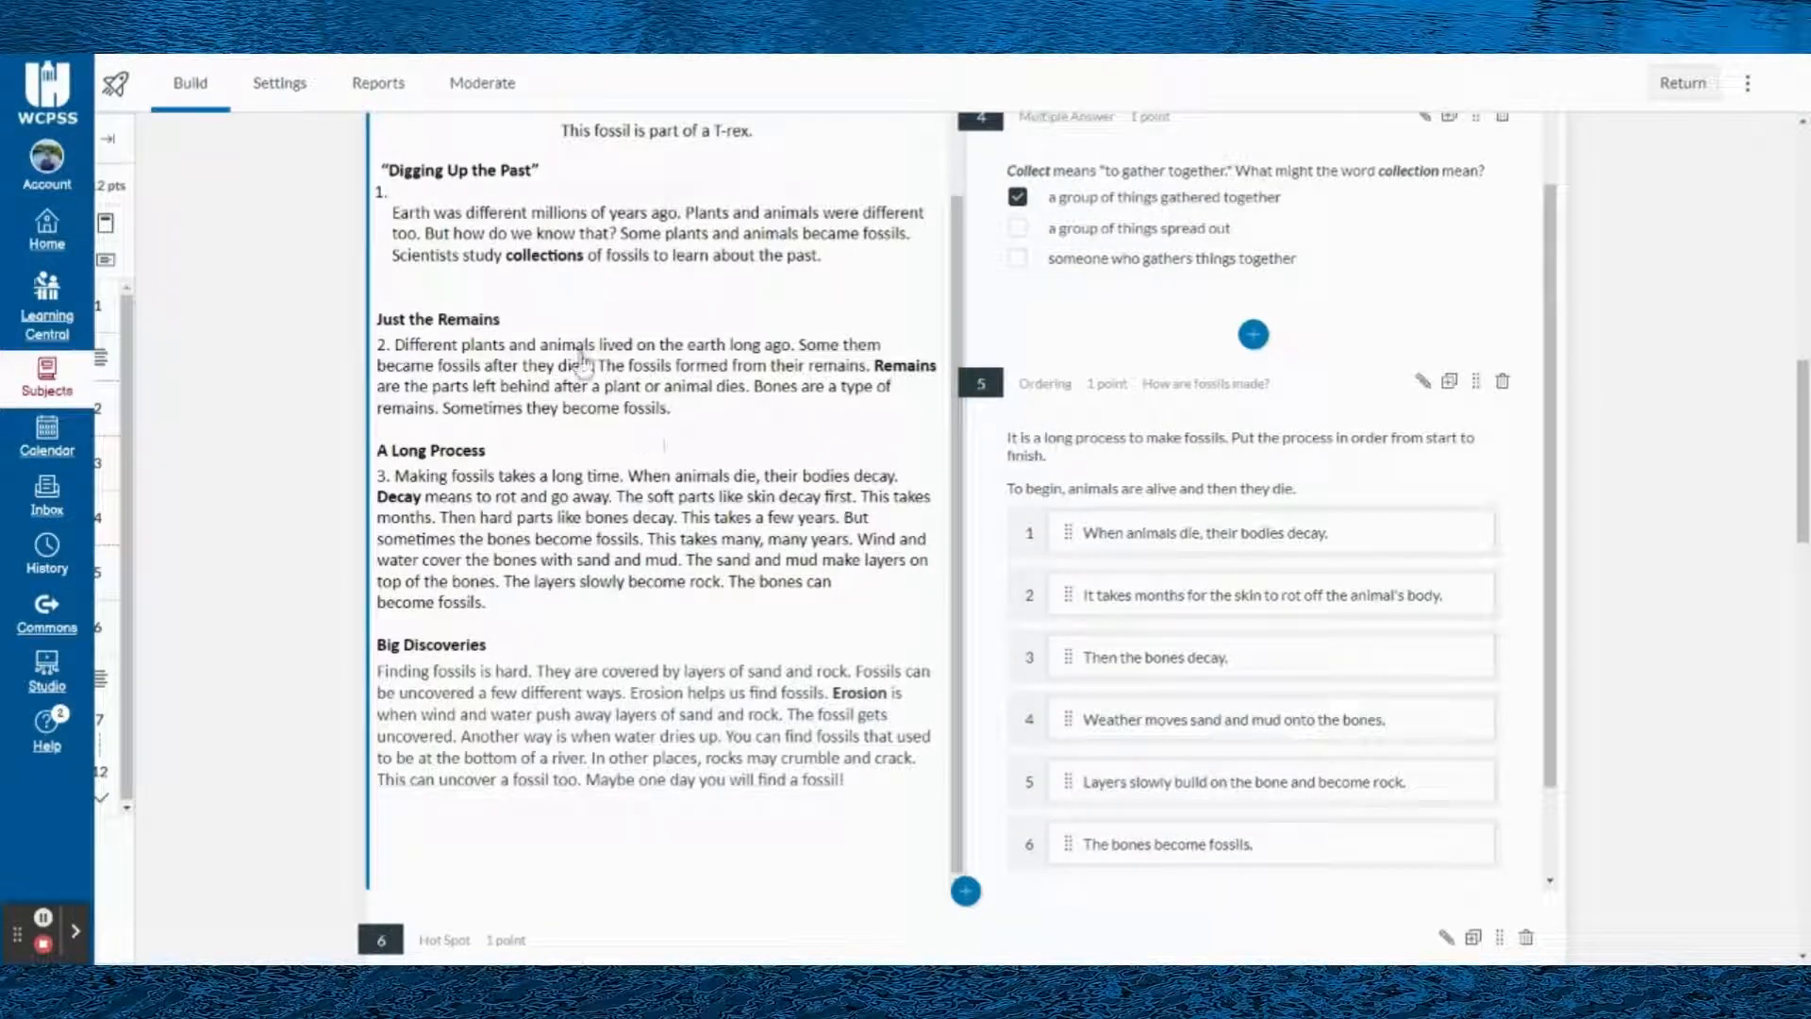
scroll(1163, 387, up, 4)
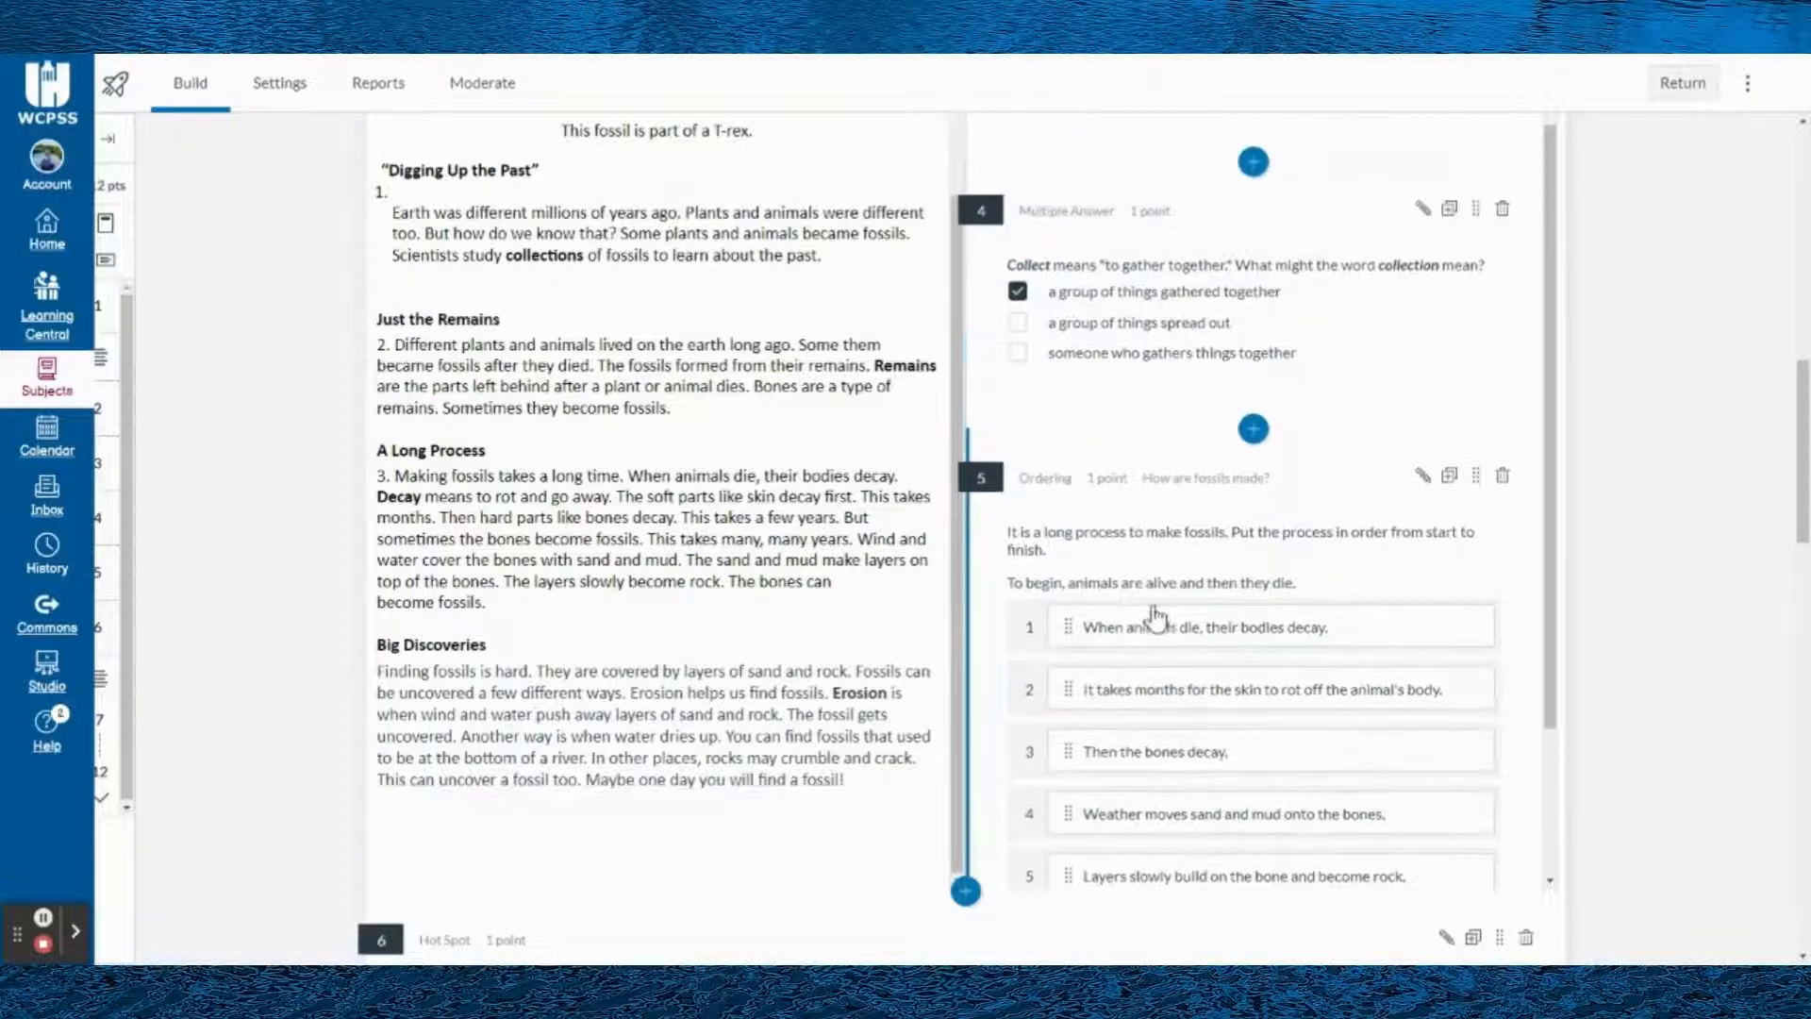
scroll(1259, 349, up, 2)
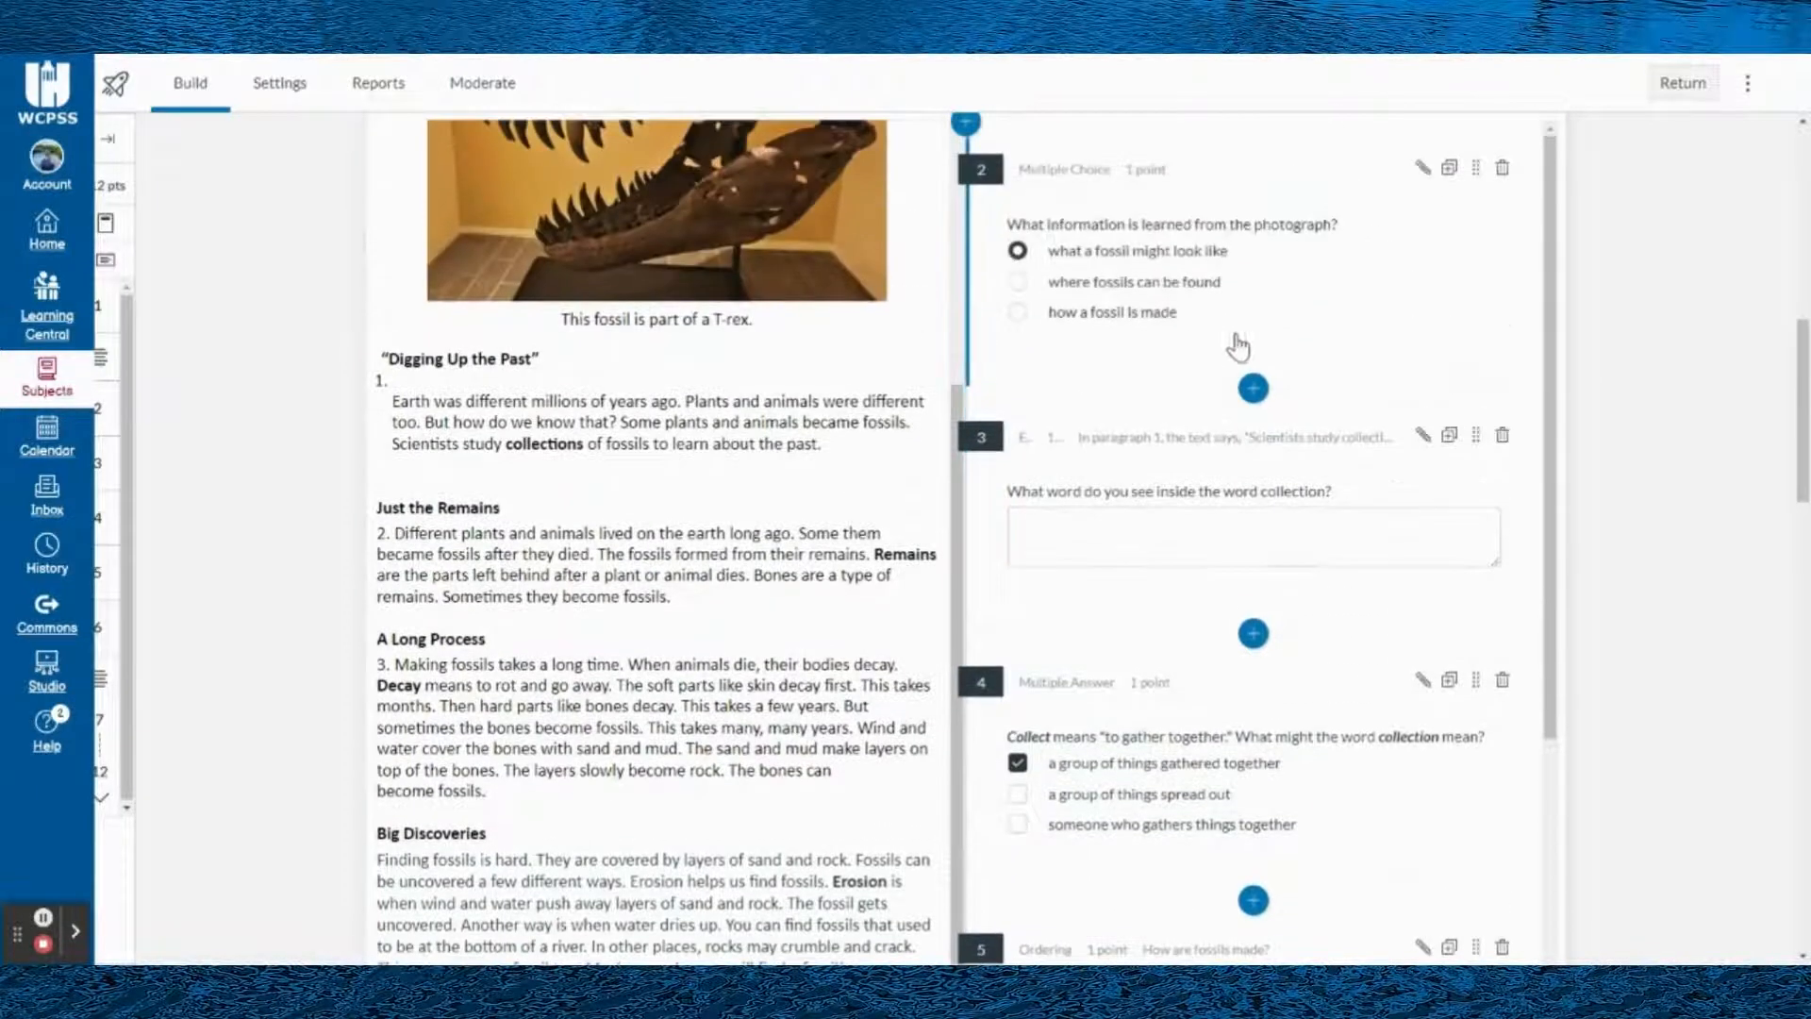
scroll(1245, 378, down, 5)
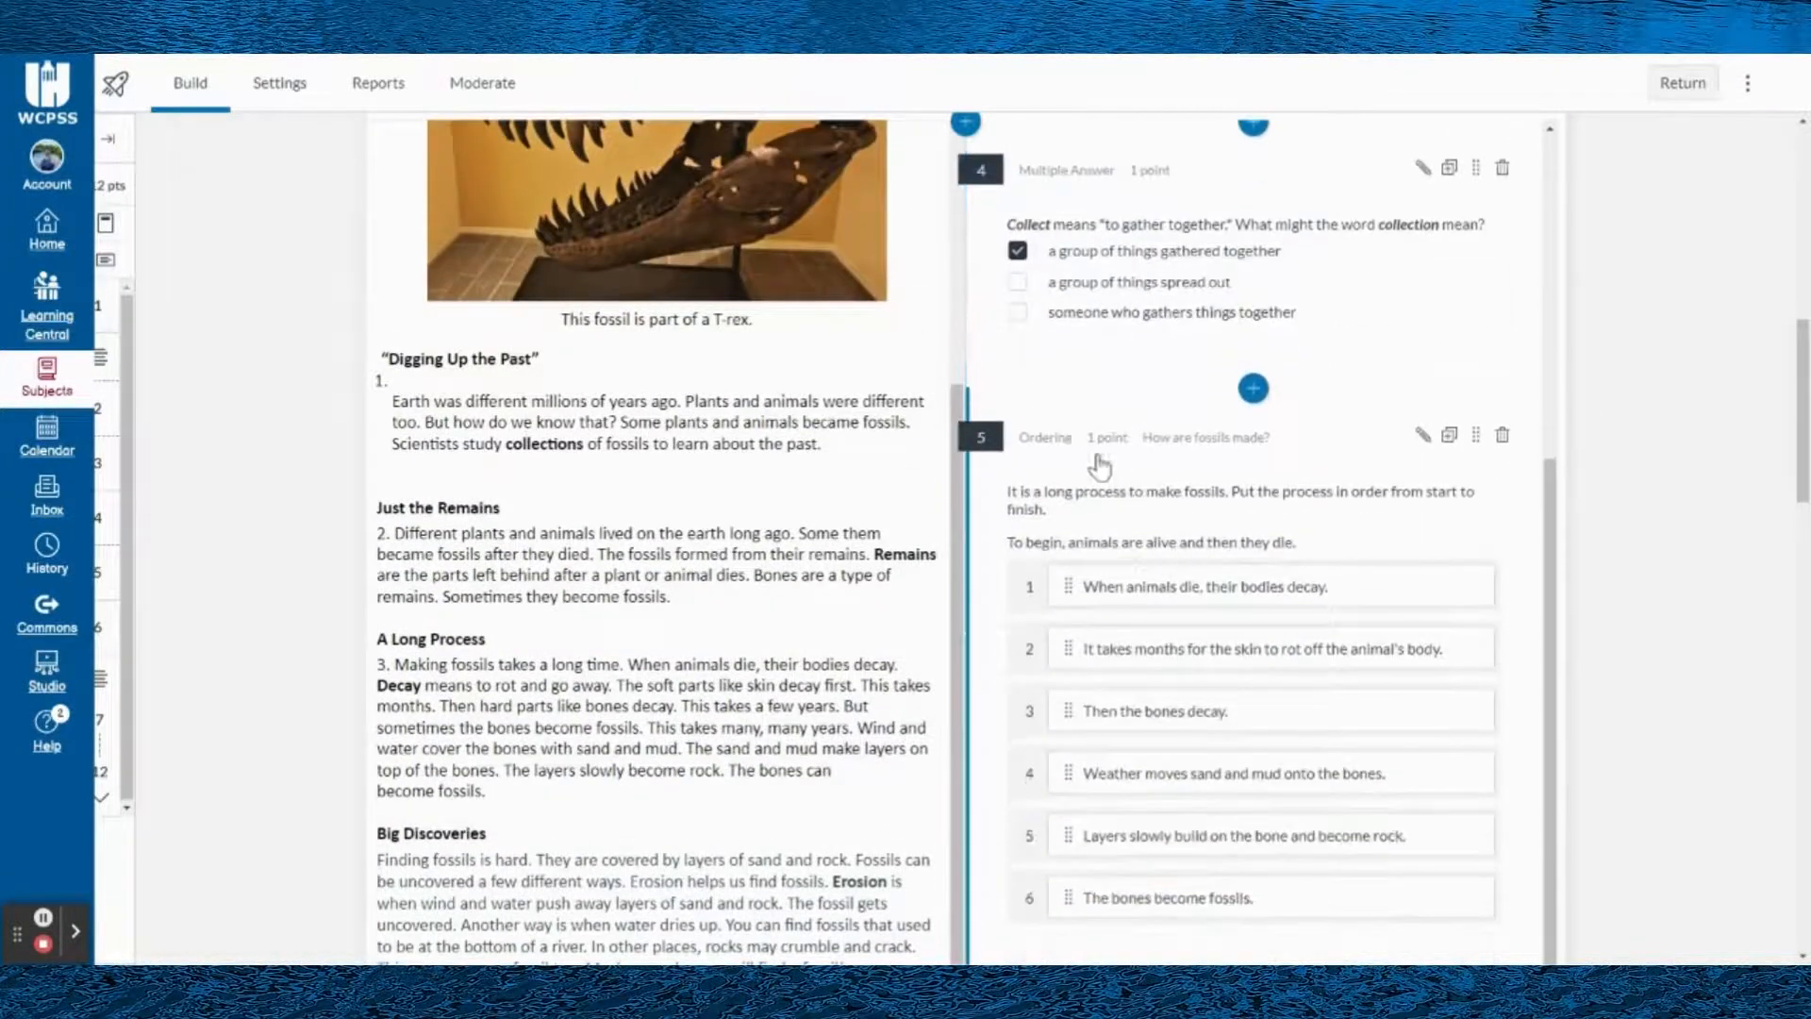
- Open the "How are fossils made?" Ordering question for editing, and examine the text editors of its first answer and question stem
scroll(1085, 491, down, 2)
scroll(1084, 491, down, 2)
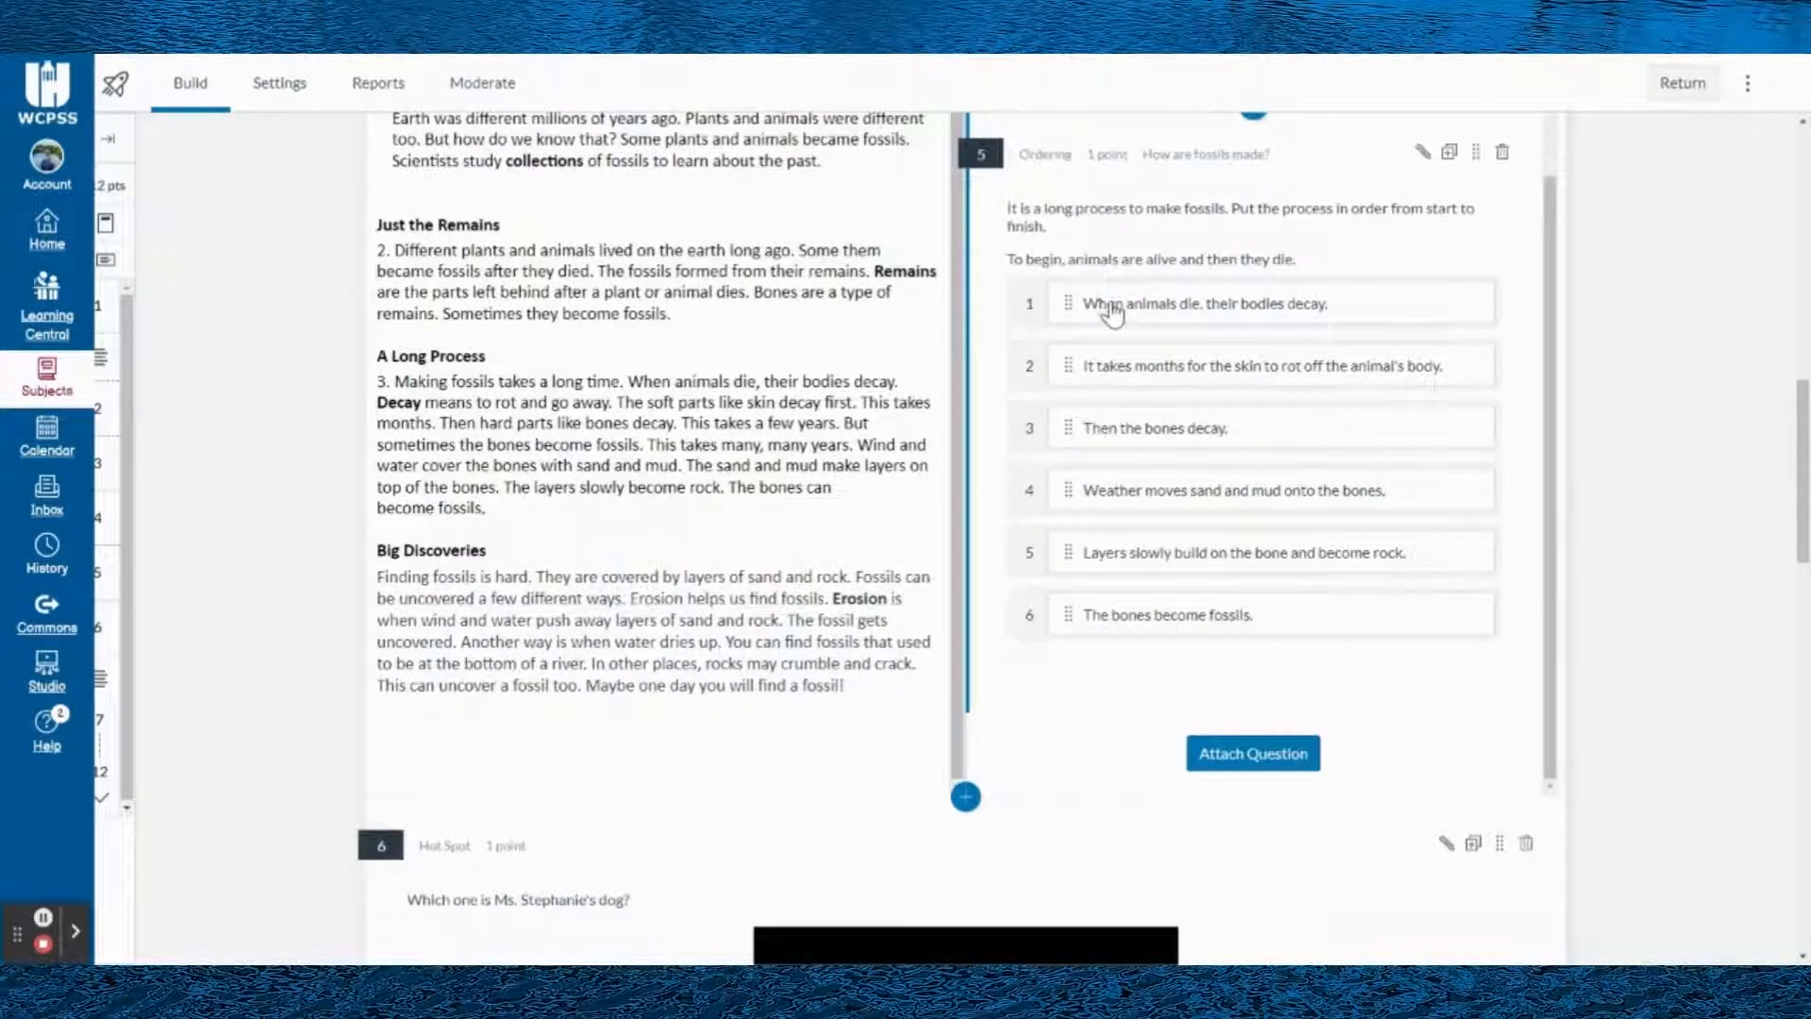
click(1125, 327)
click(1100, 415)
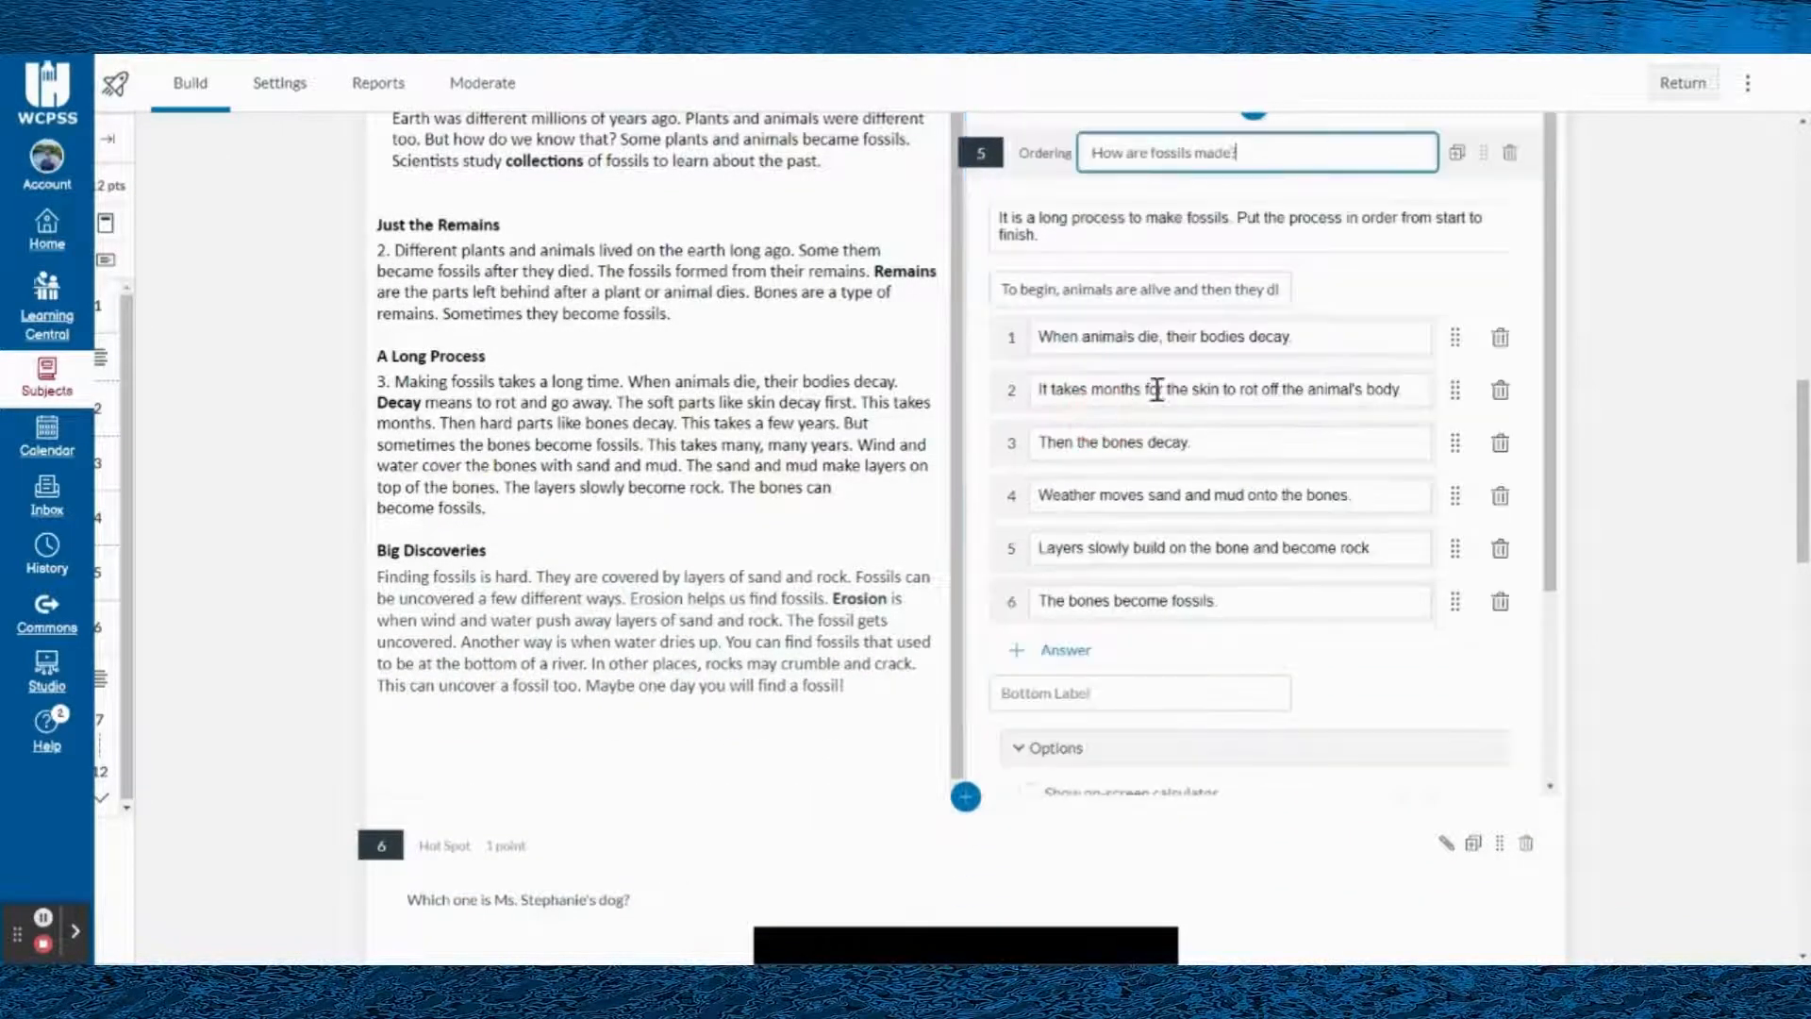
click(1132, 336)
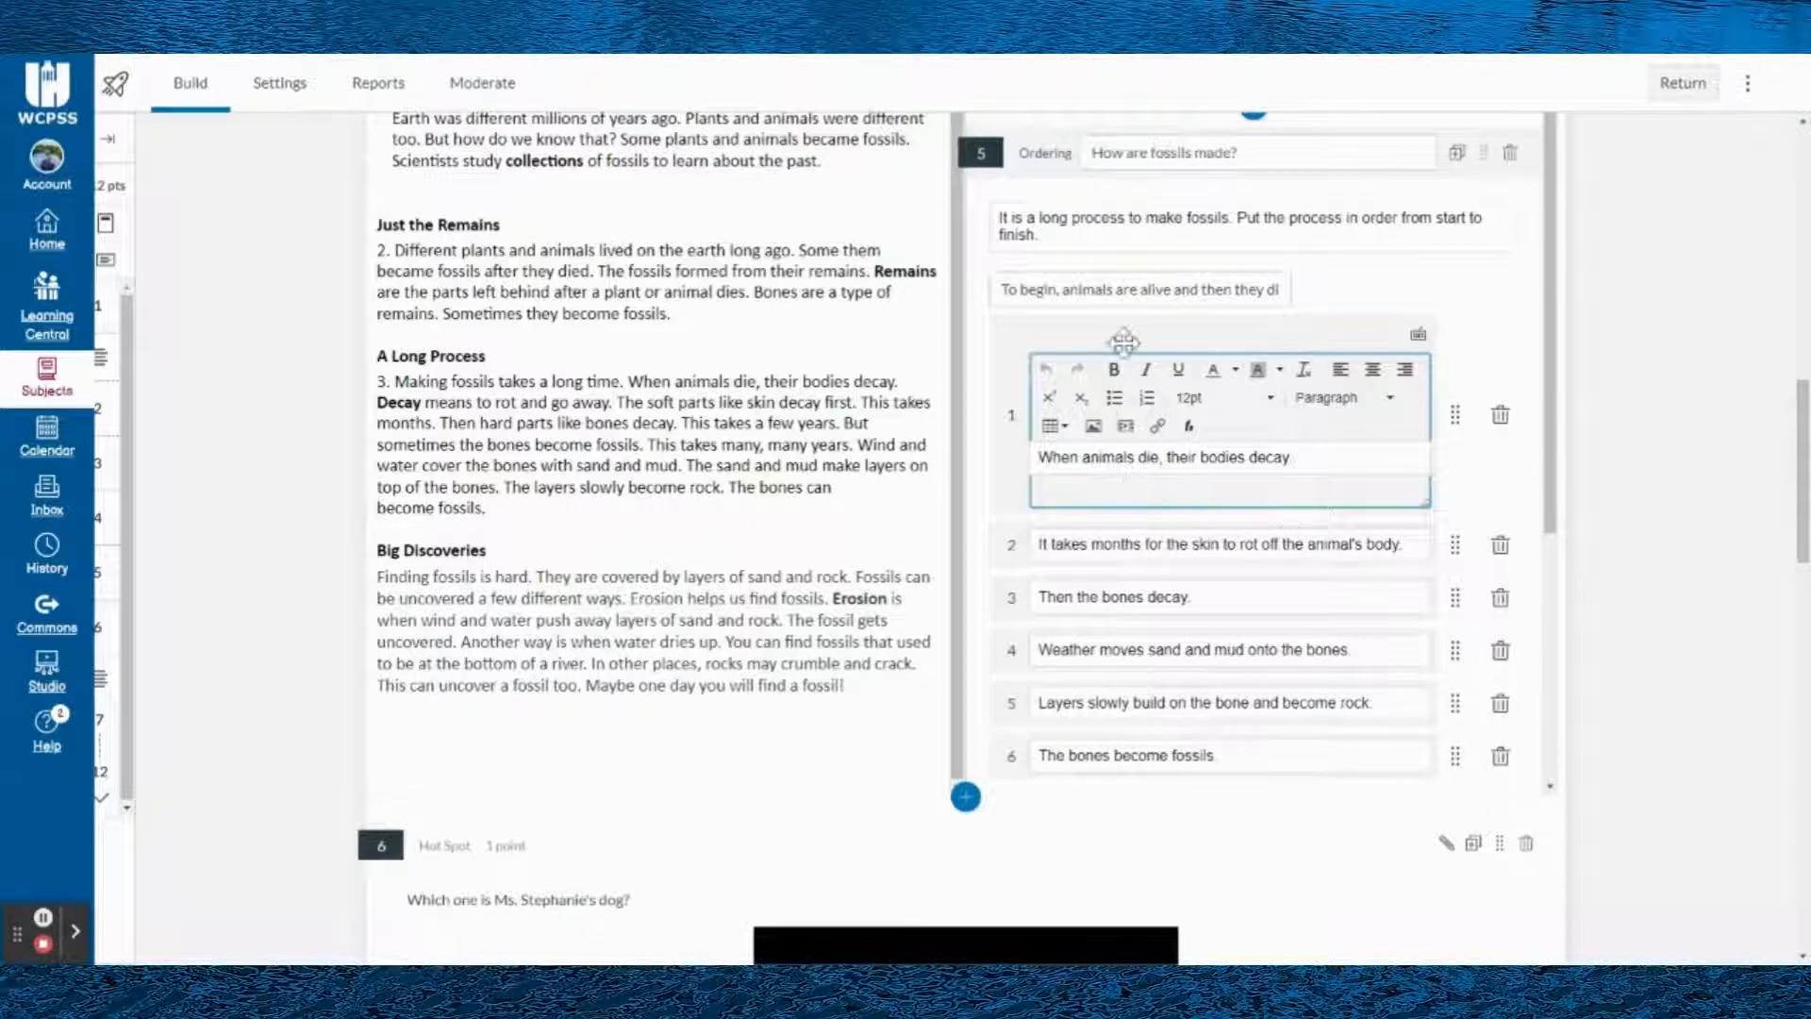
scroll(1193, 491, down, 5)
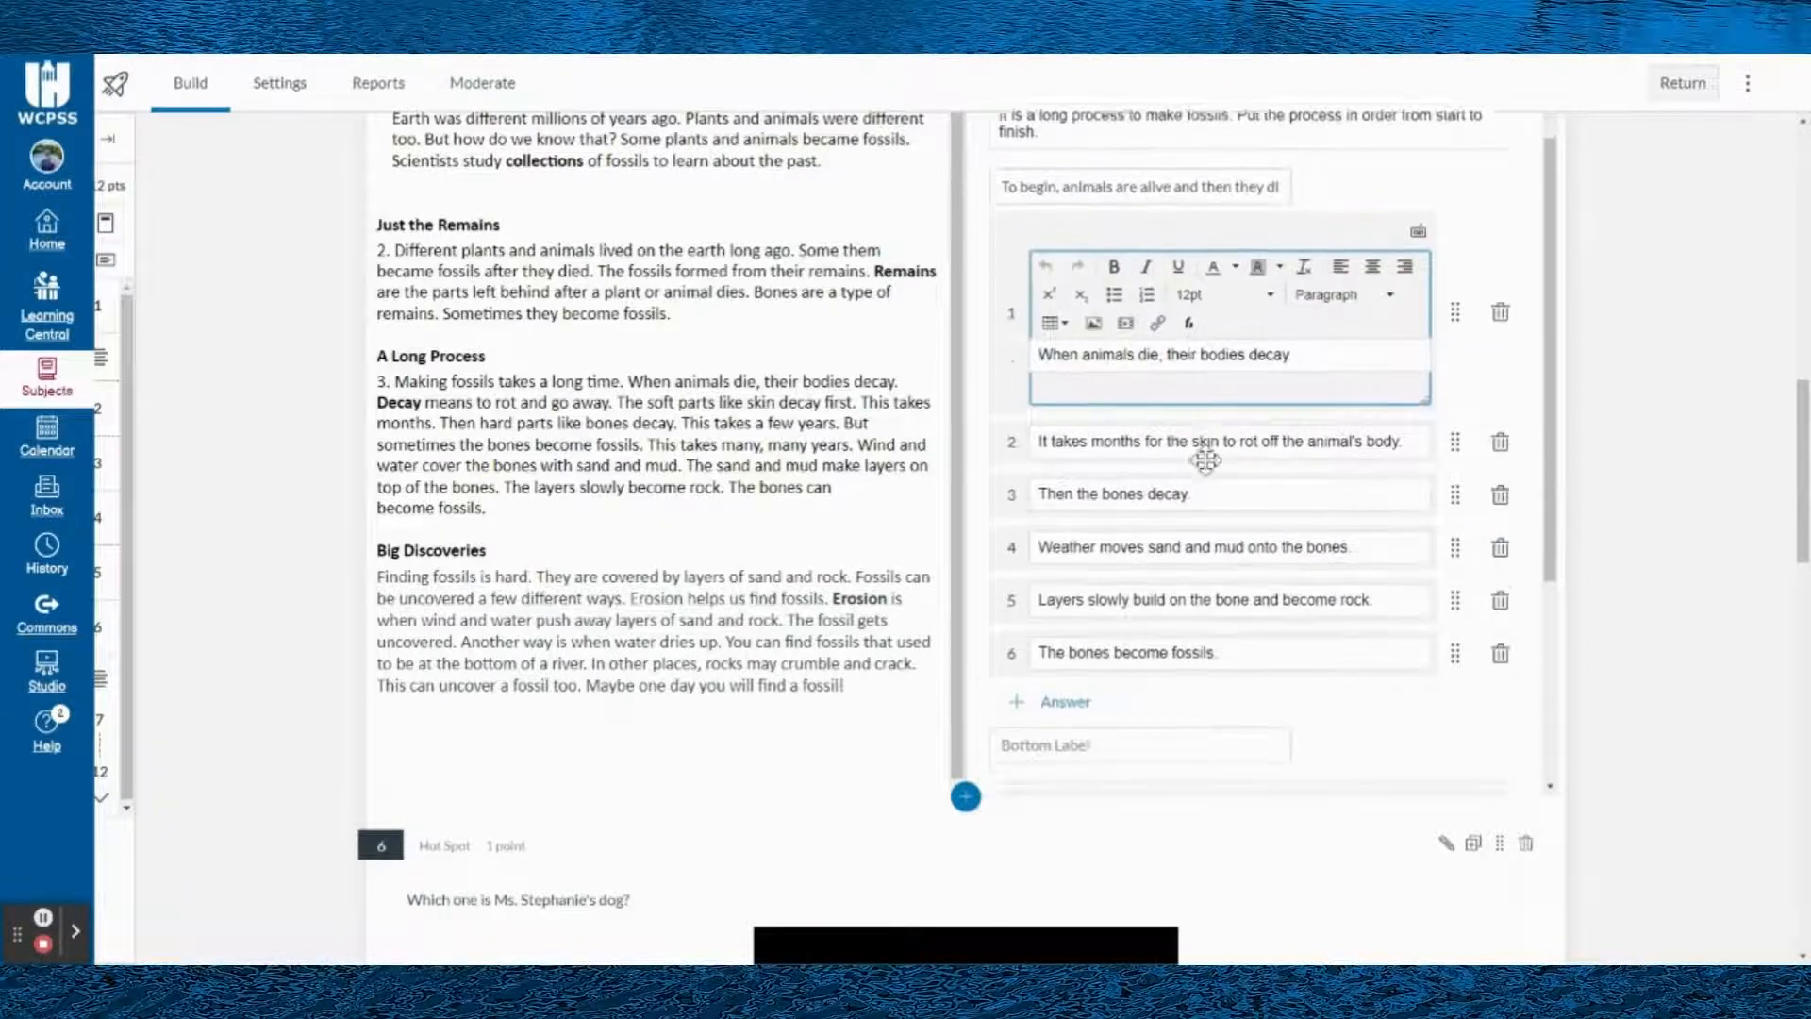
scroll(1137, 457, up, 5)
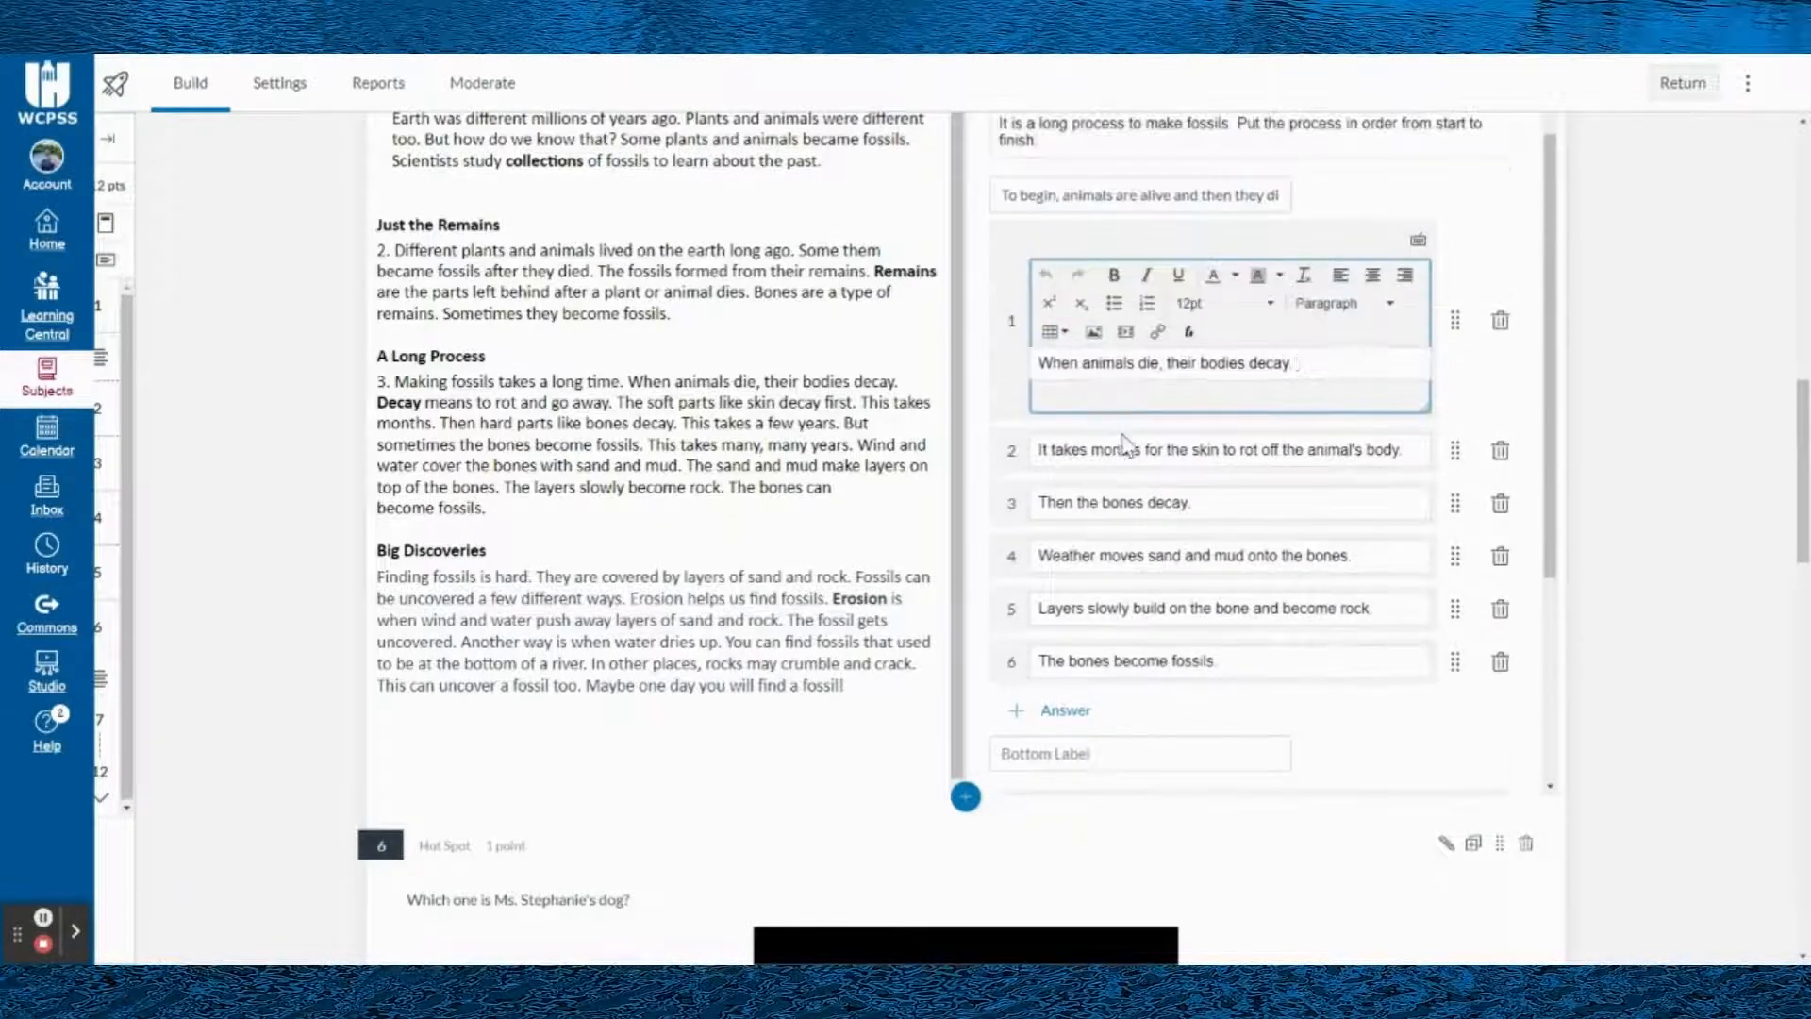
click(1051, 334)
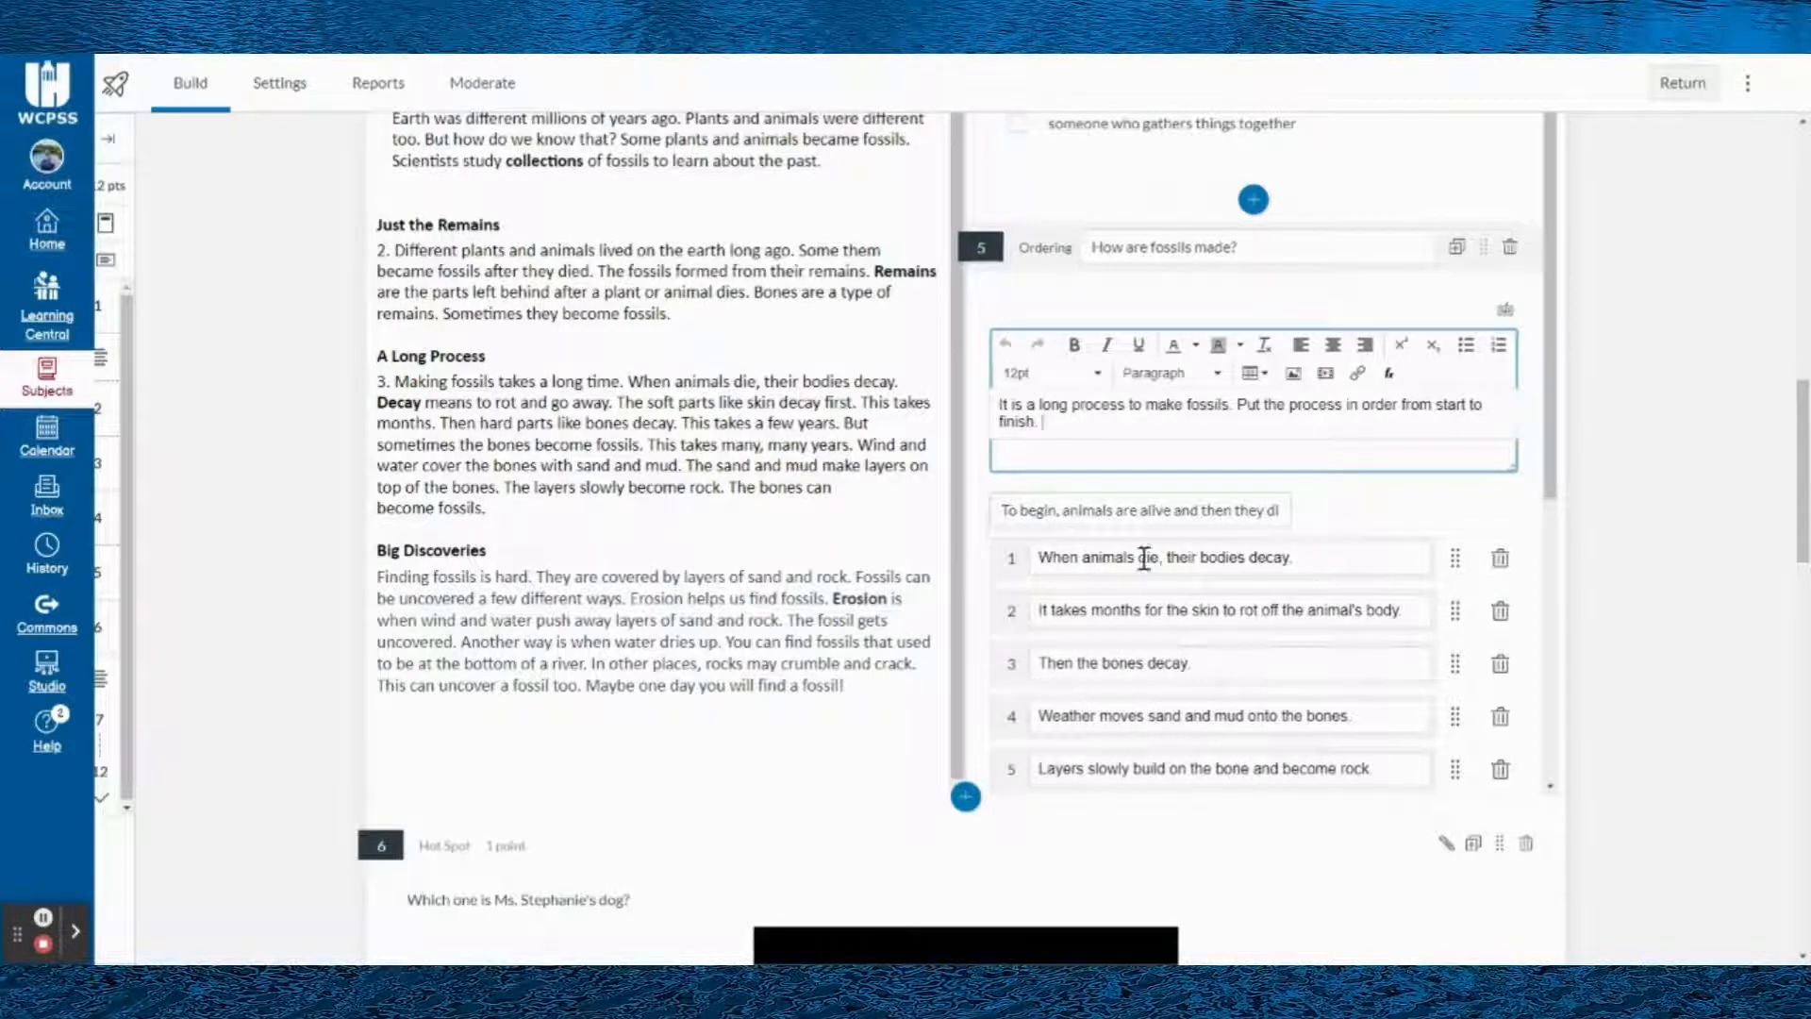
- Review the Ordering question's answer list and options, and expand its Align to Outcomes settings
scroll(1253, 607, down, 4)
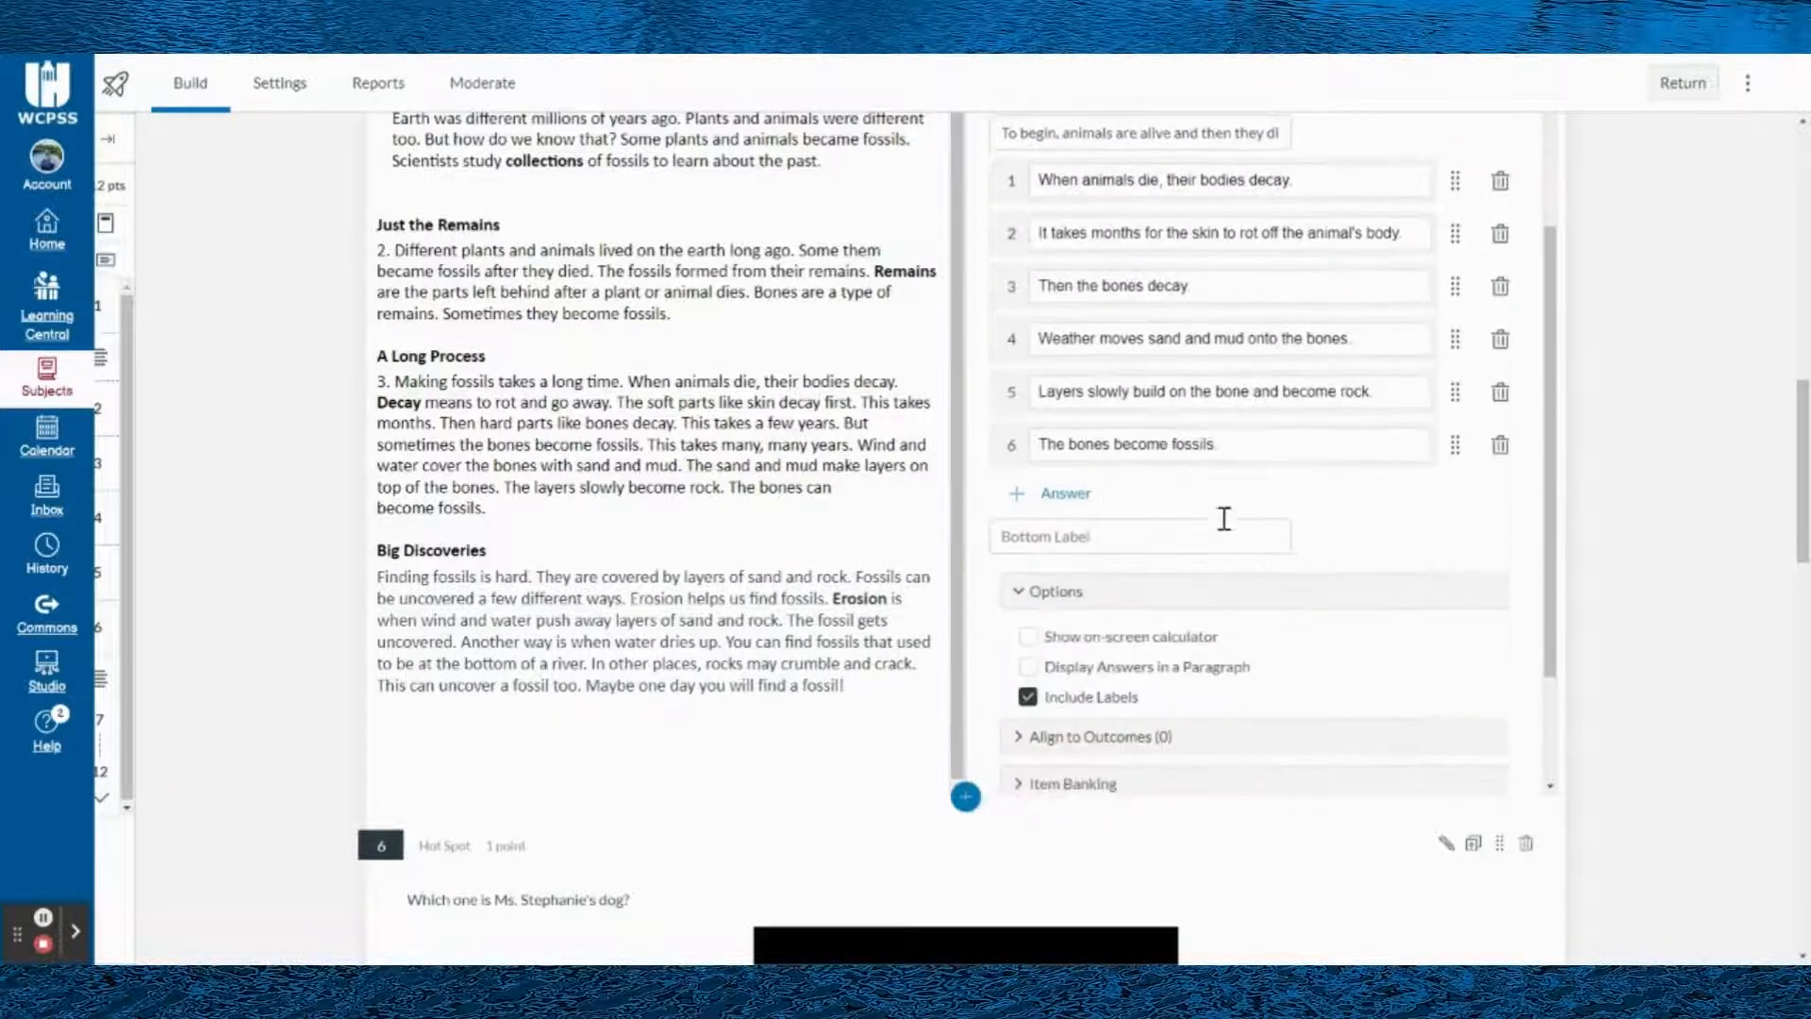
scroll(1203, 464, down, 3)
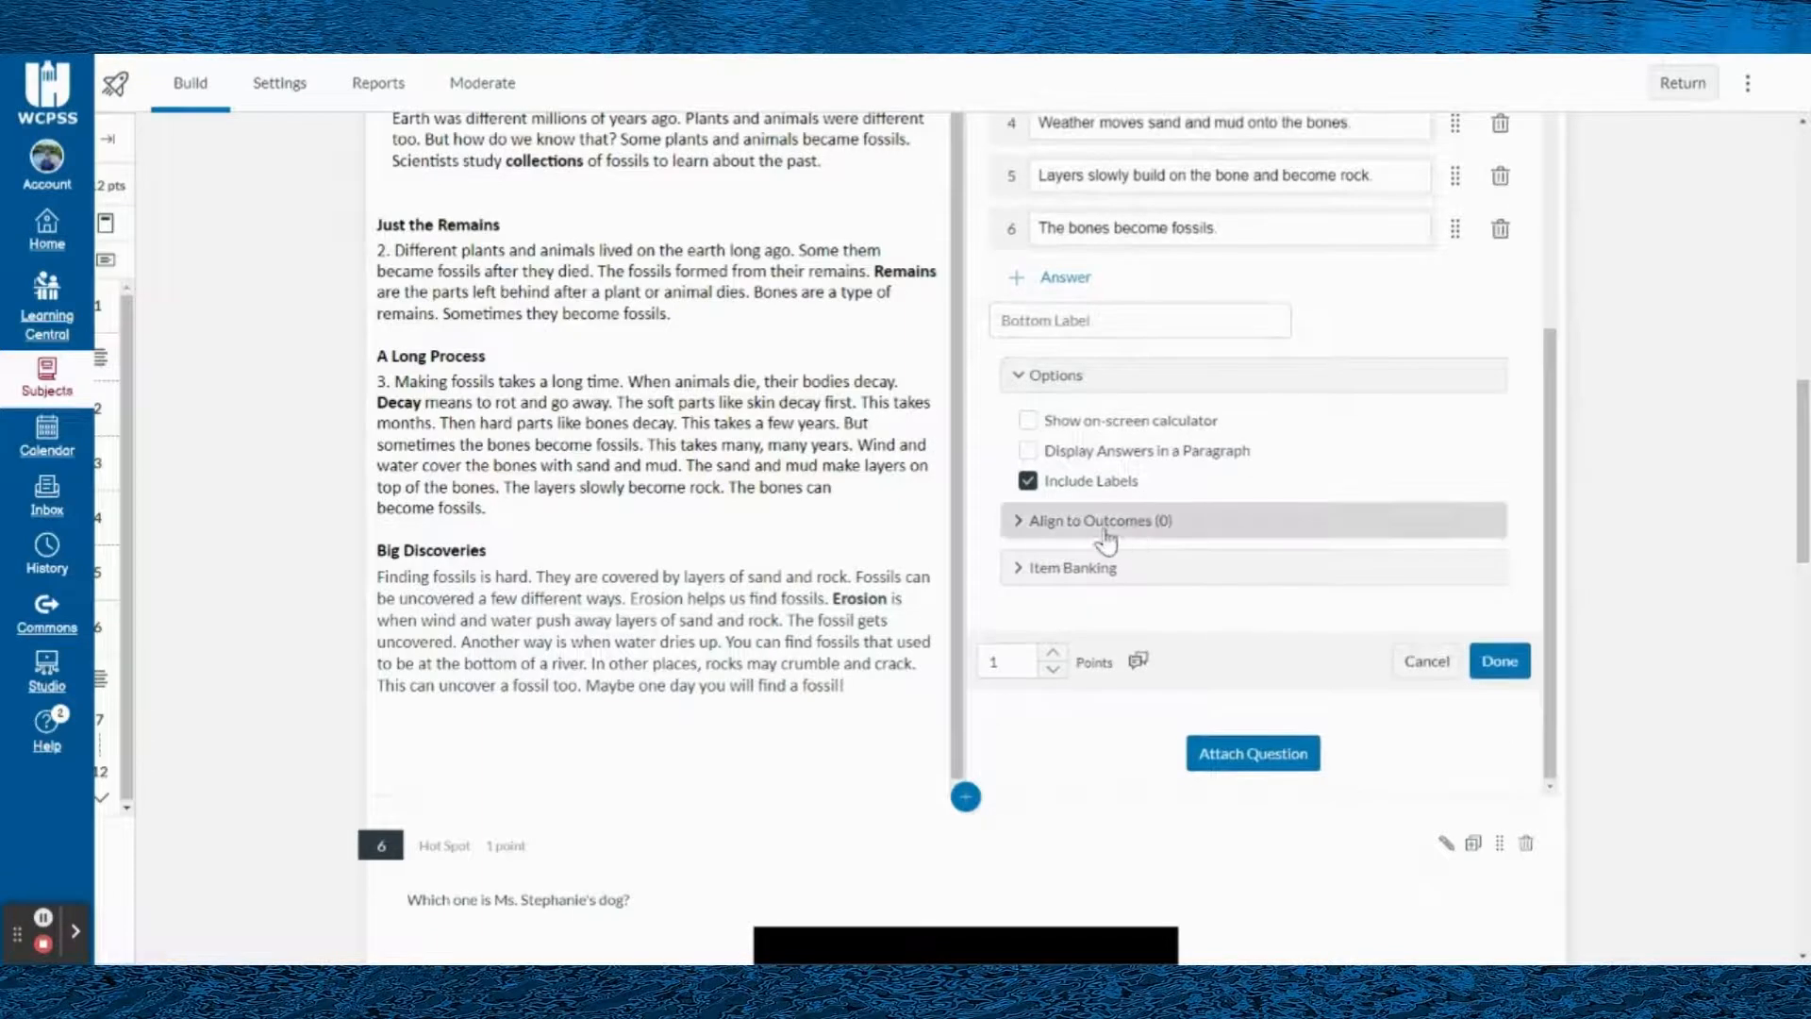
click(1022, 528)
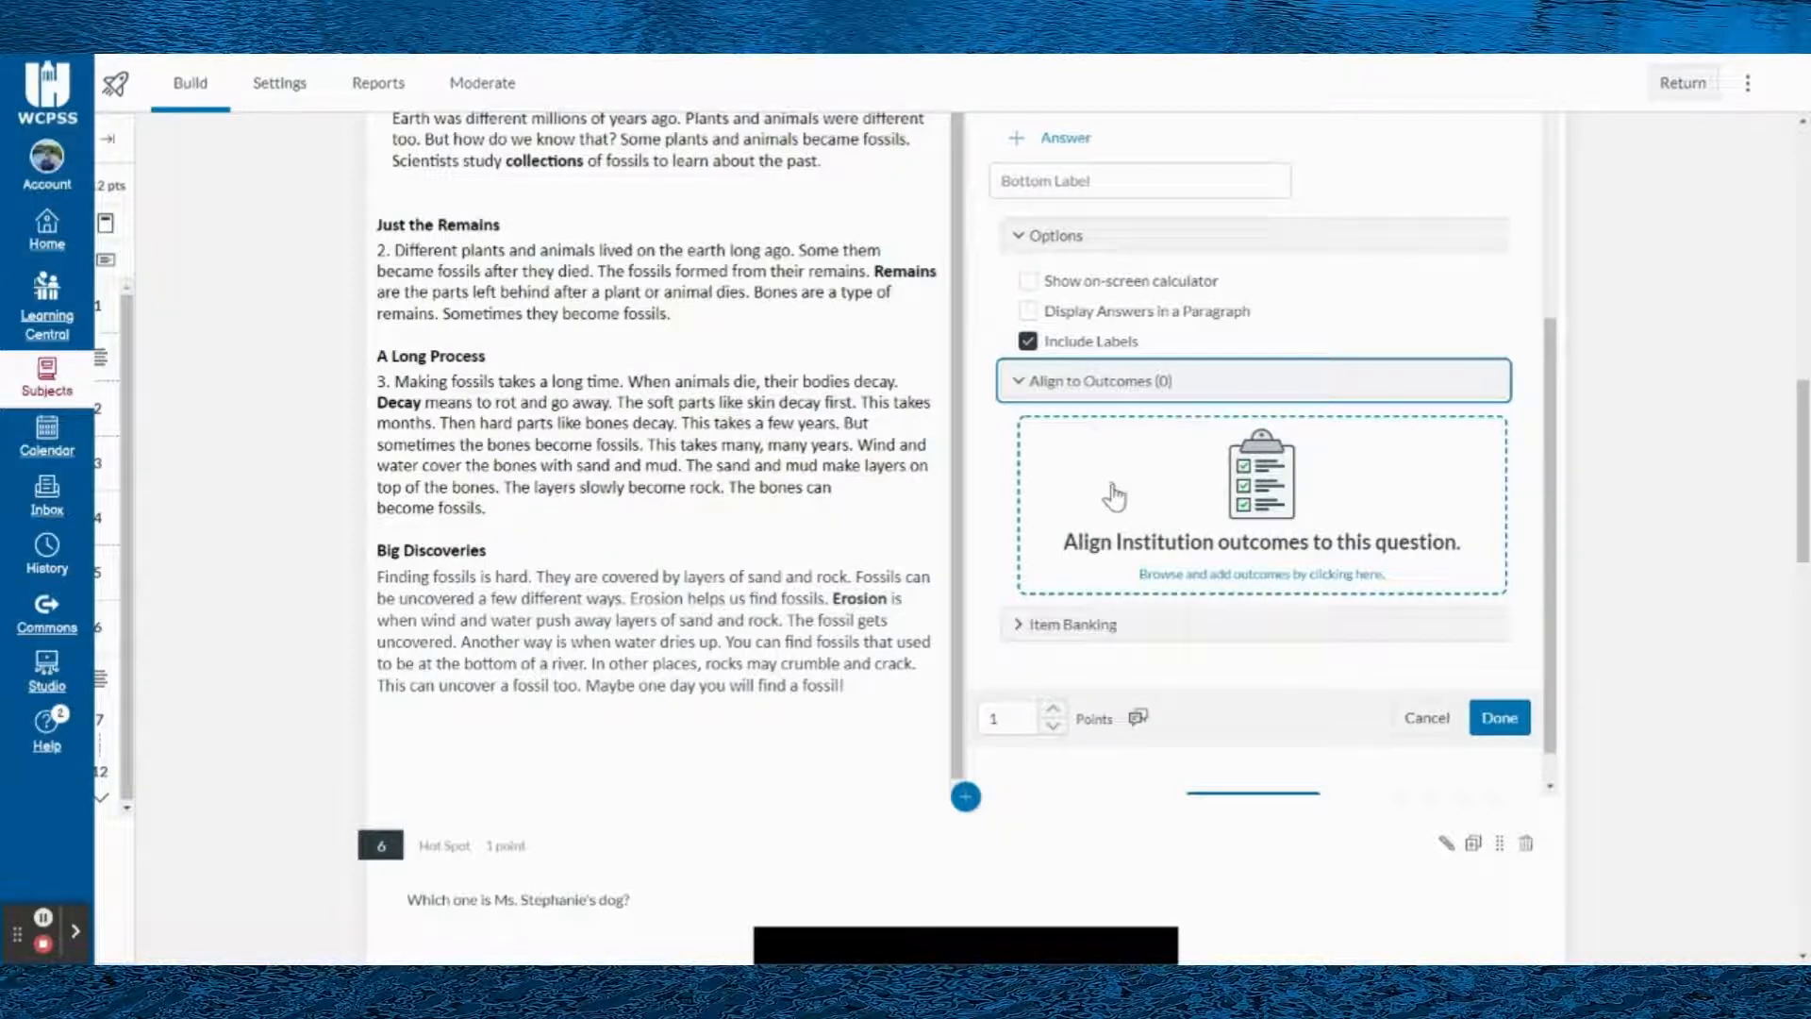
- Look past the end of the stimulus at the Hot Spot question about the dog
scroll(1114, 497, down, 1)
scroll(1118, 466, down, 5)
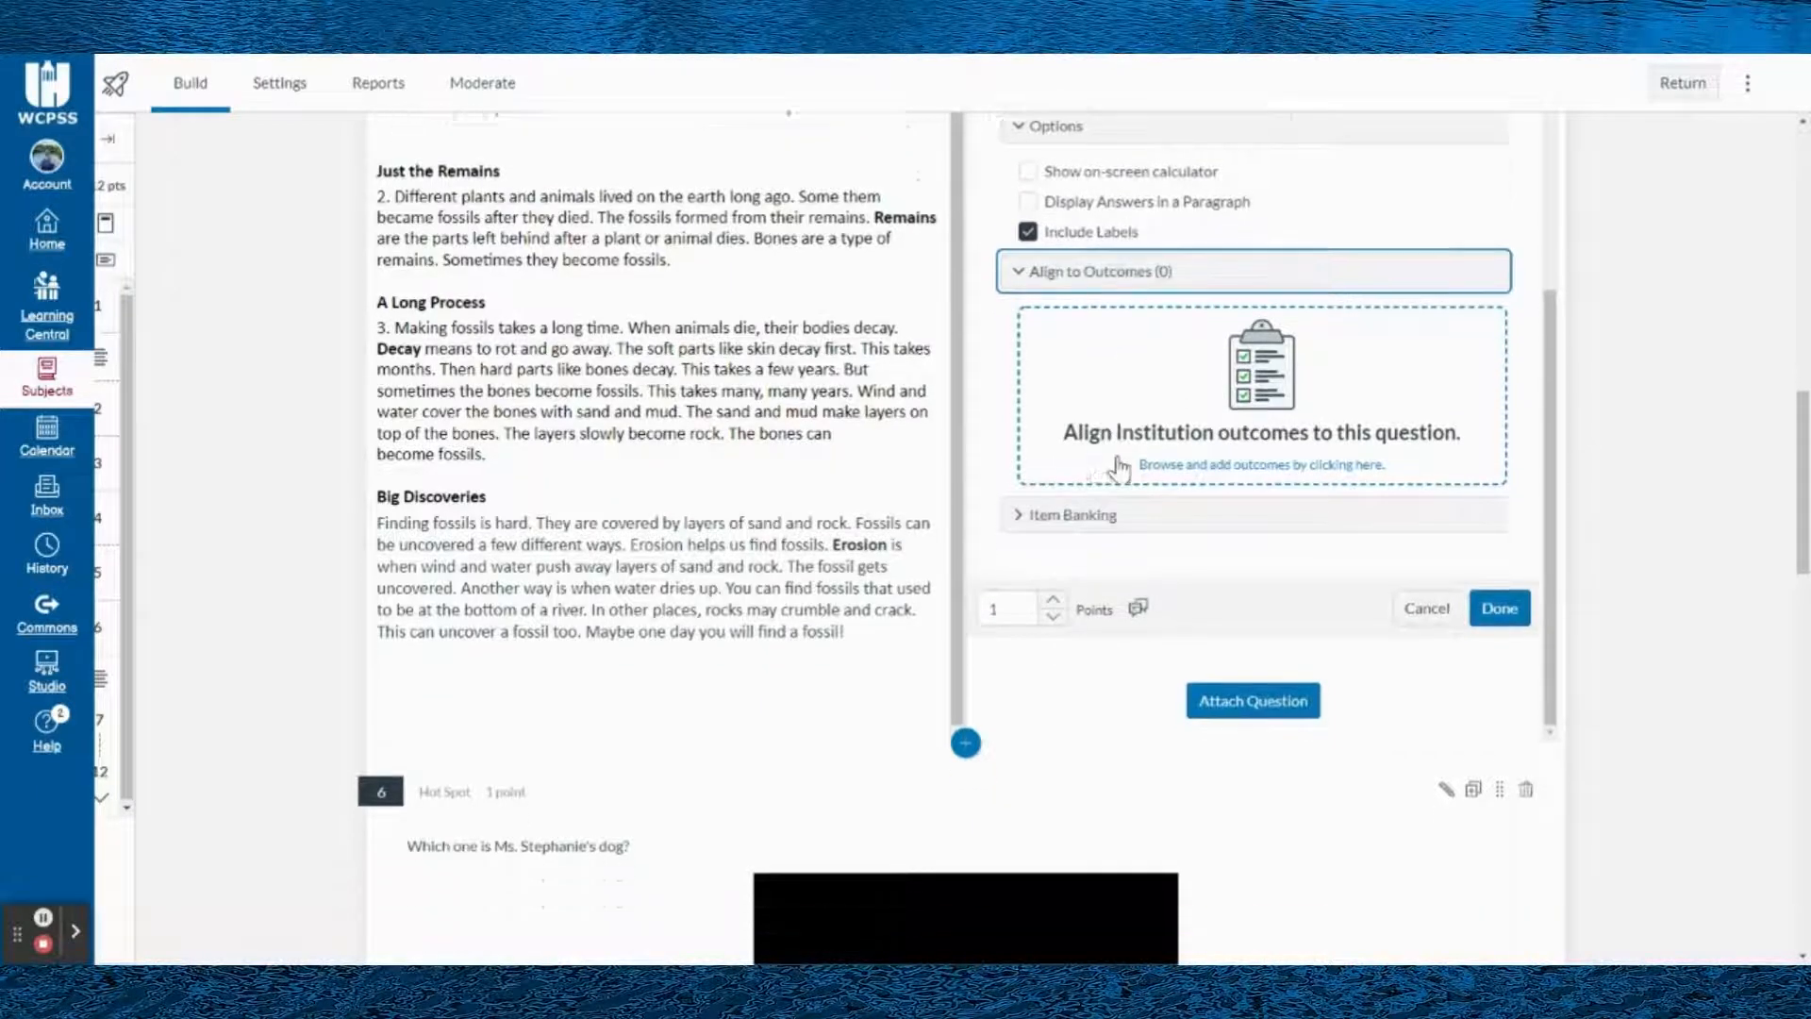
scroll(717, 497, down, 5)
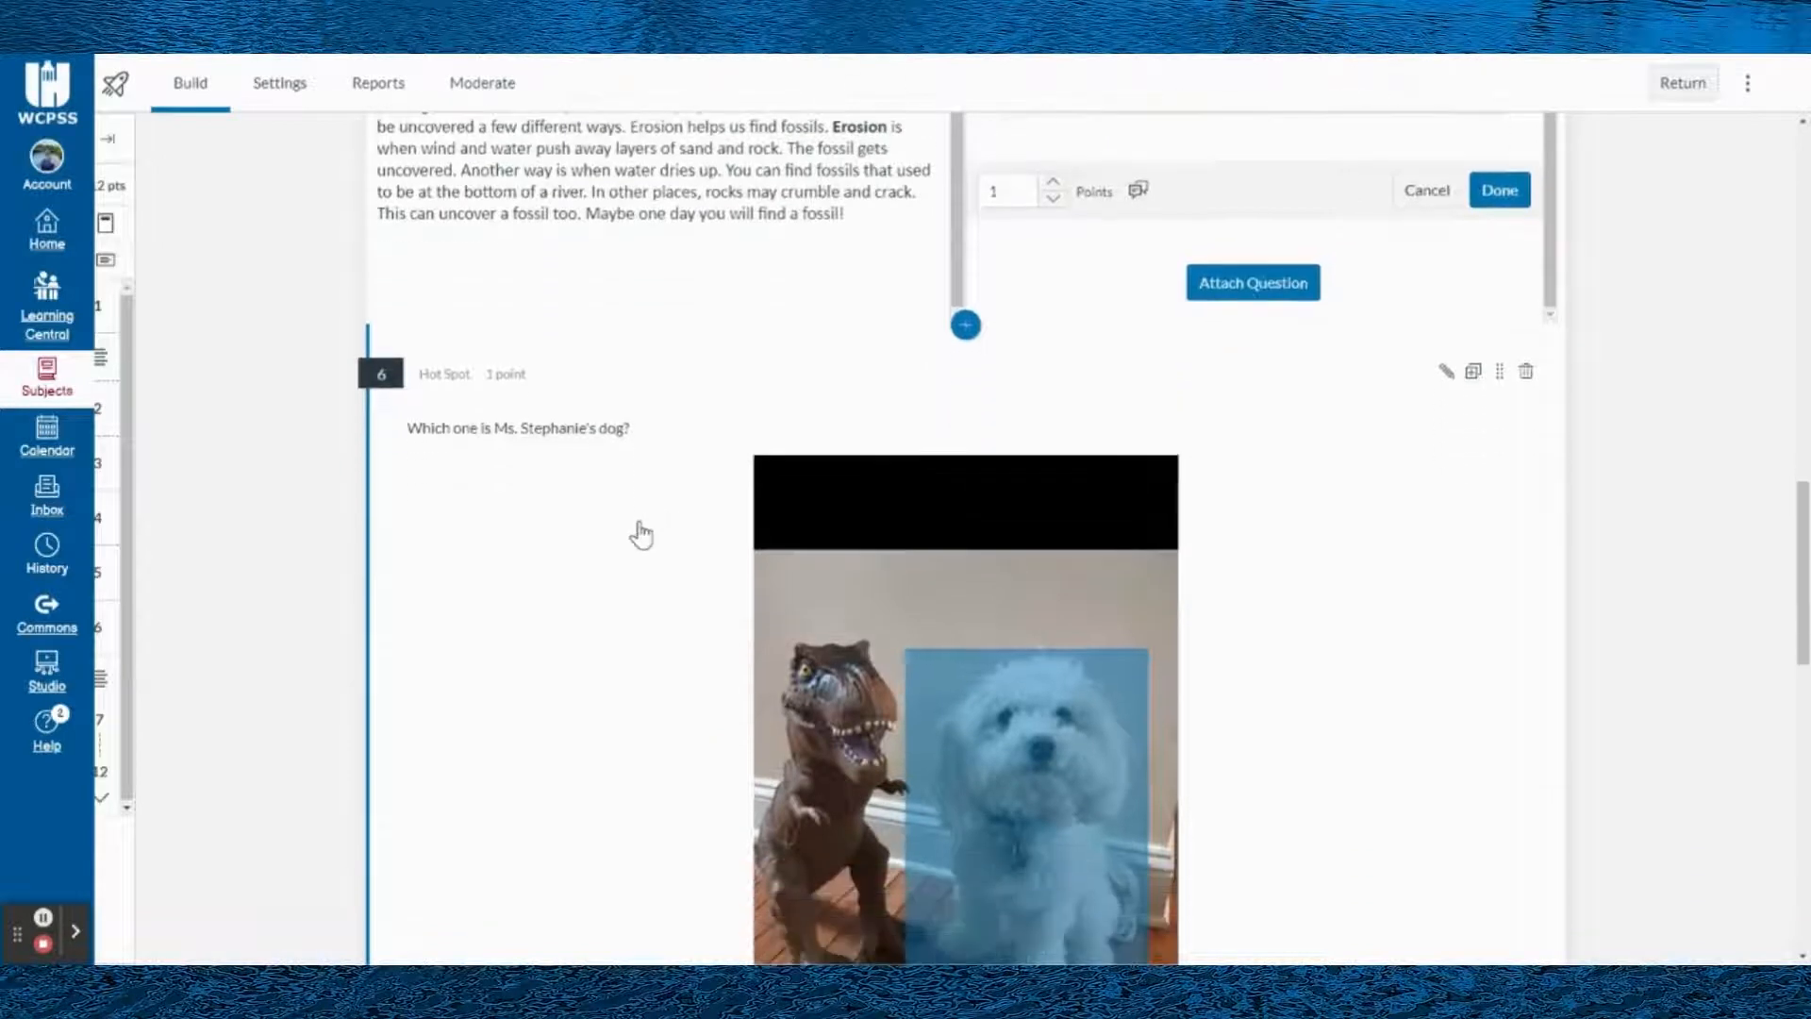
scroll(571, 424, up, 3)
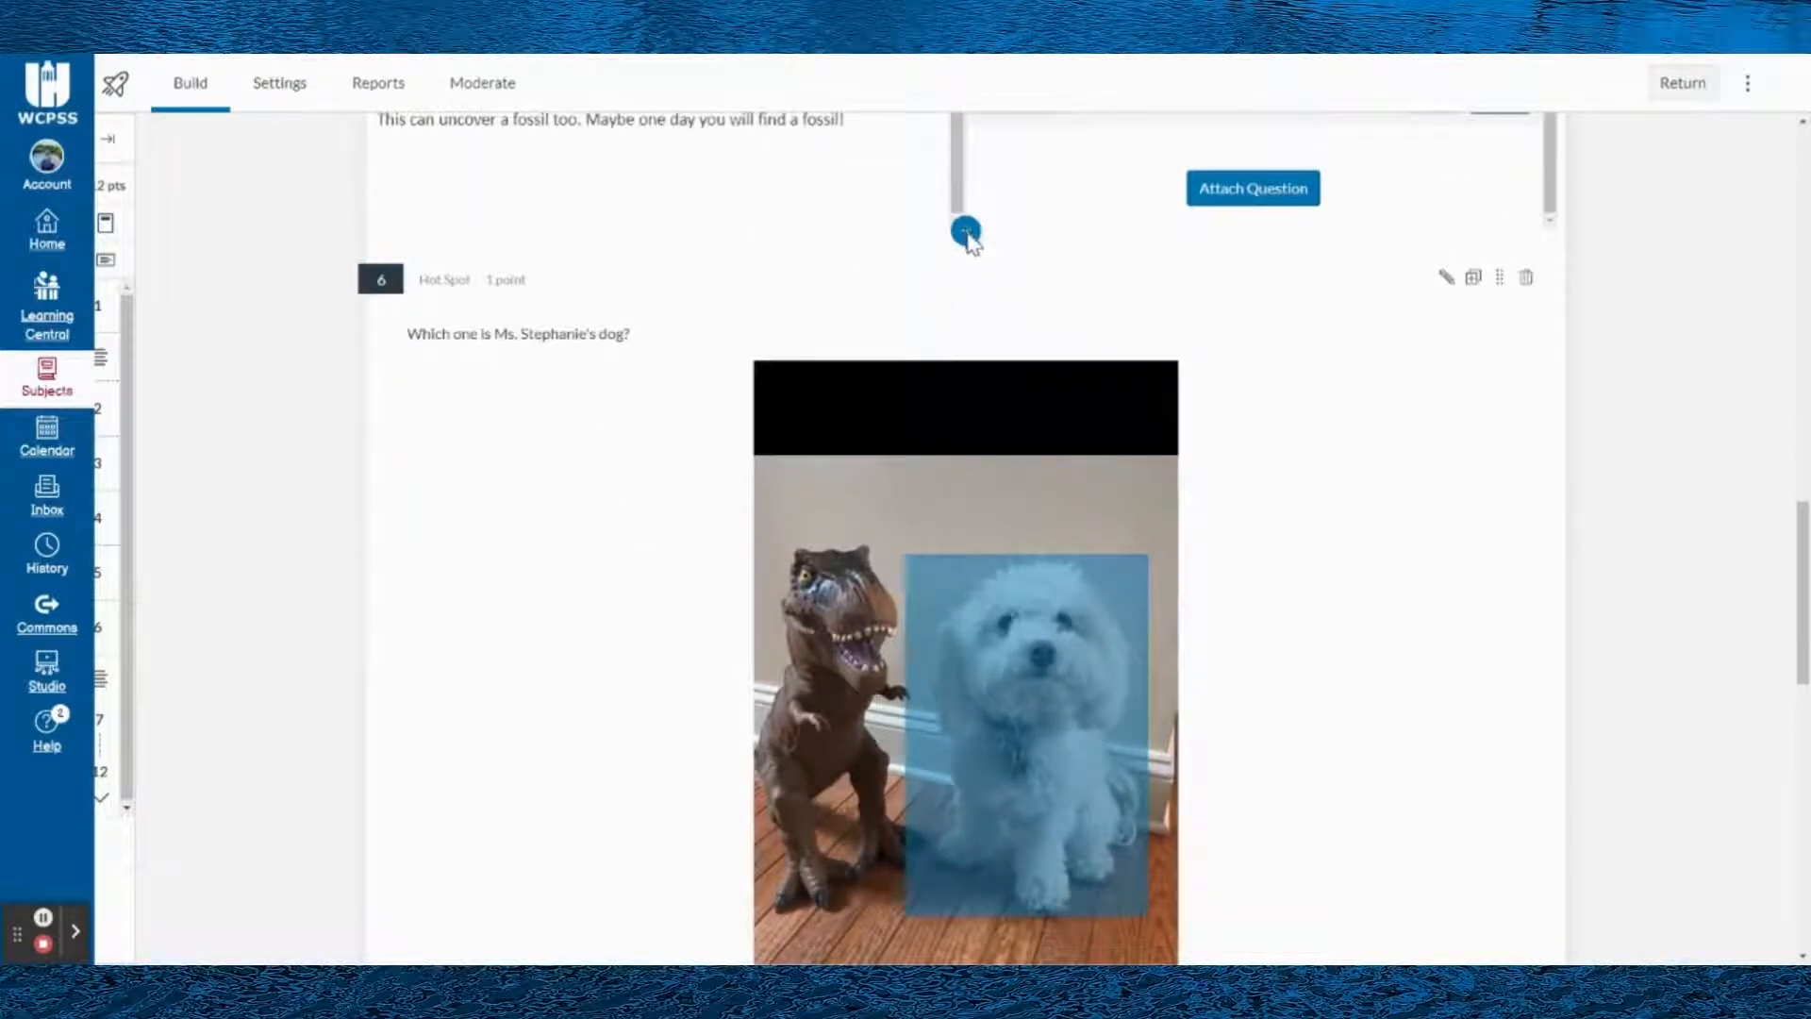
- Insert a Hot Spot question below the fossil stimulus, and examine its blank stem, image upload area and options
click(966, 231)
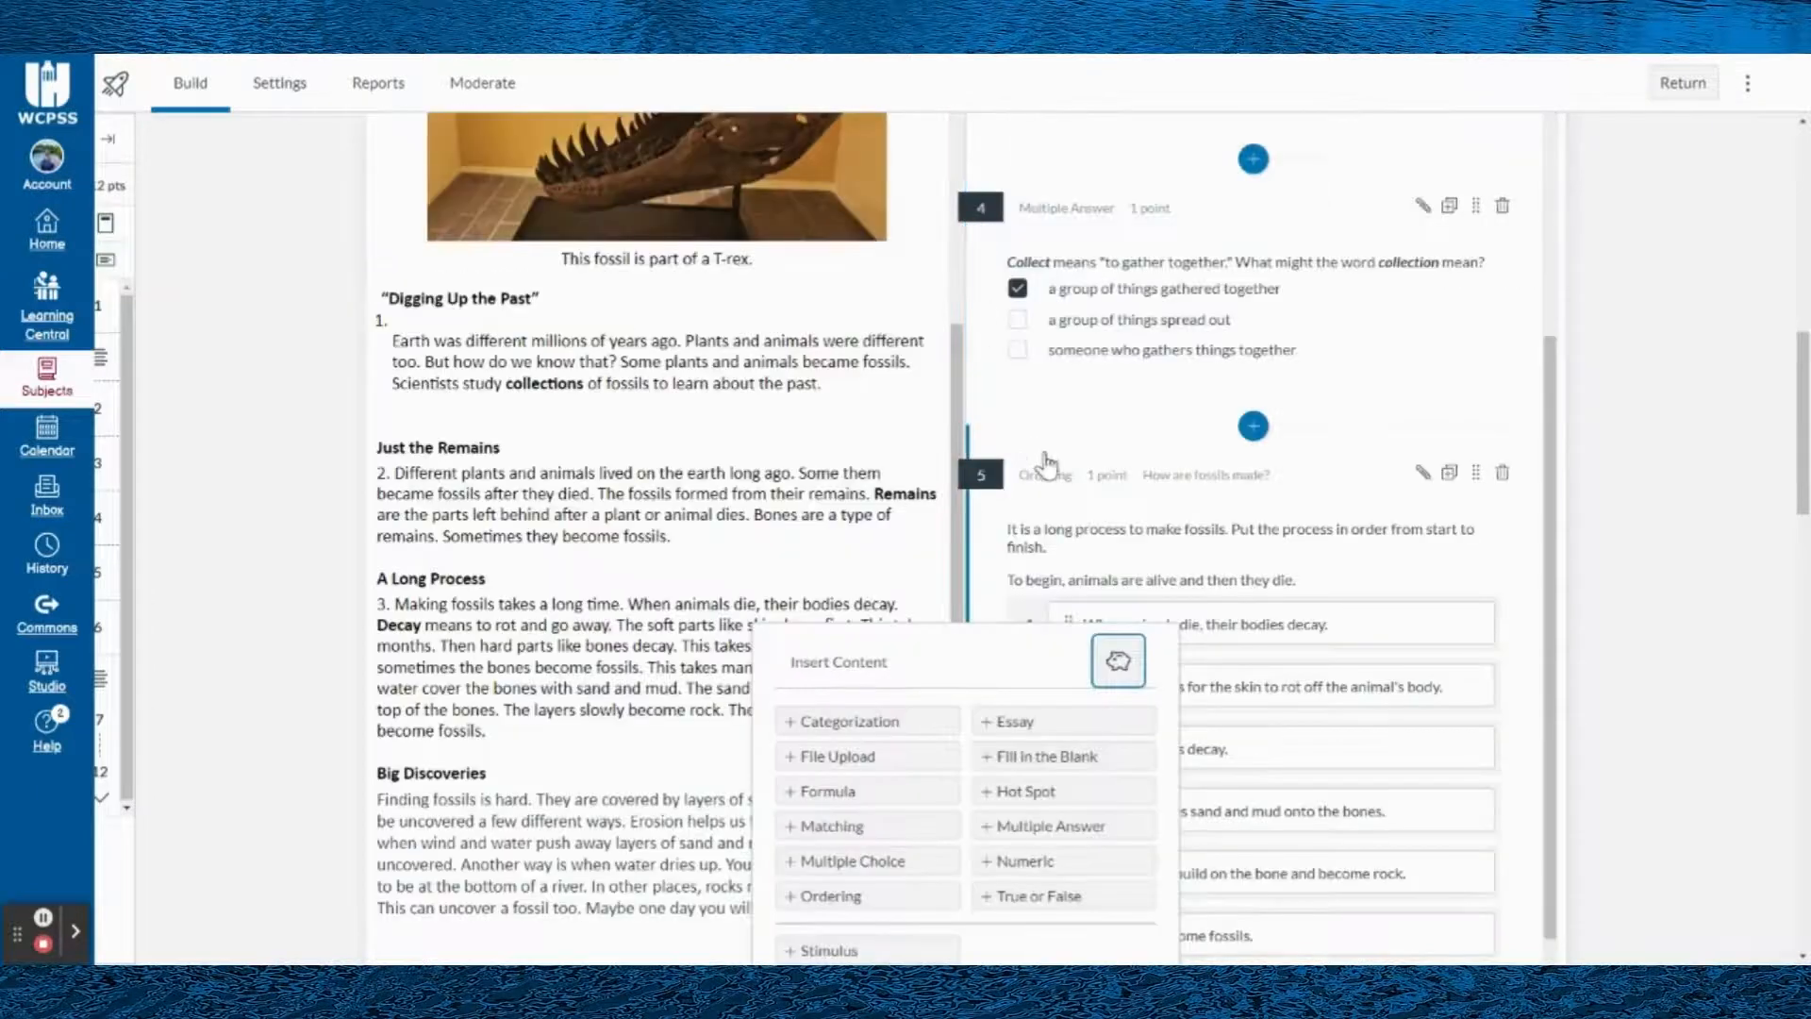
scroll(1070, 580, down, 1)
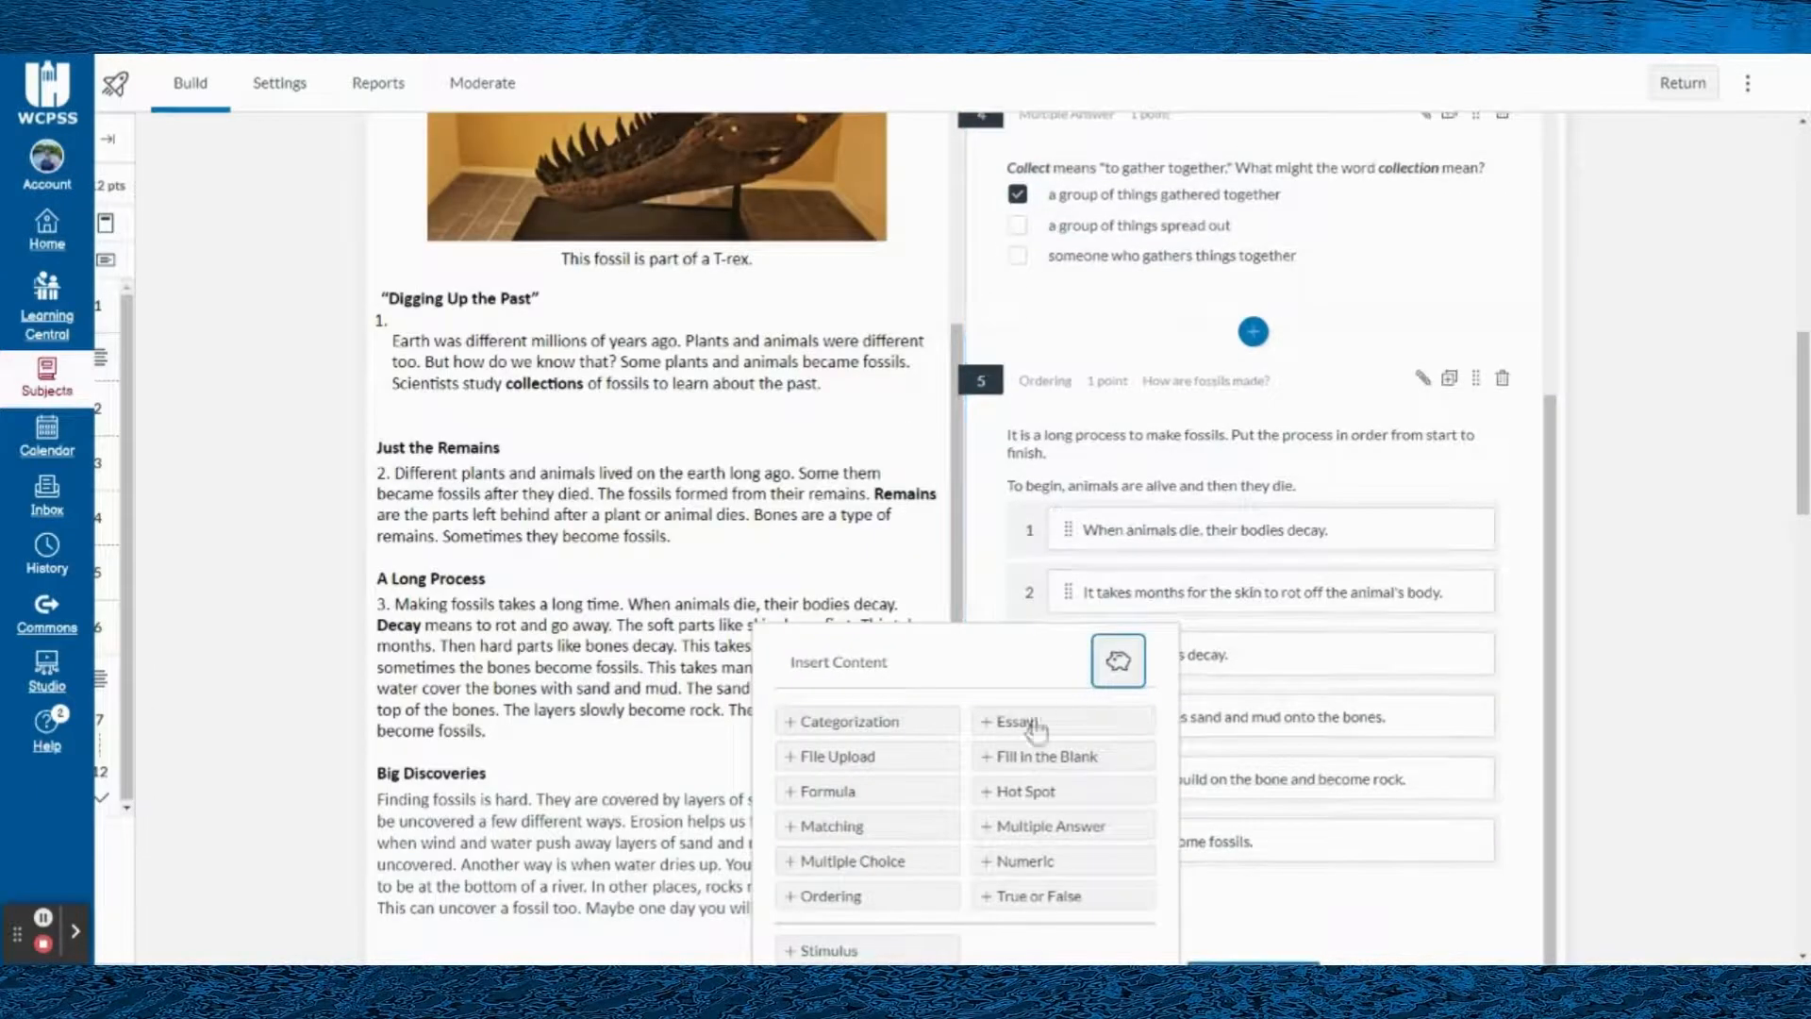
click(1007, 798)
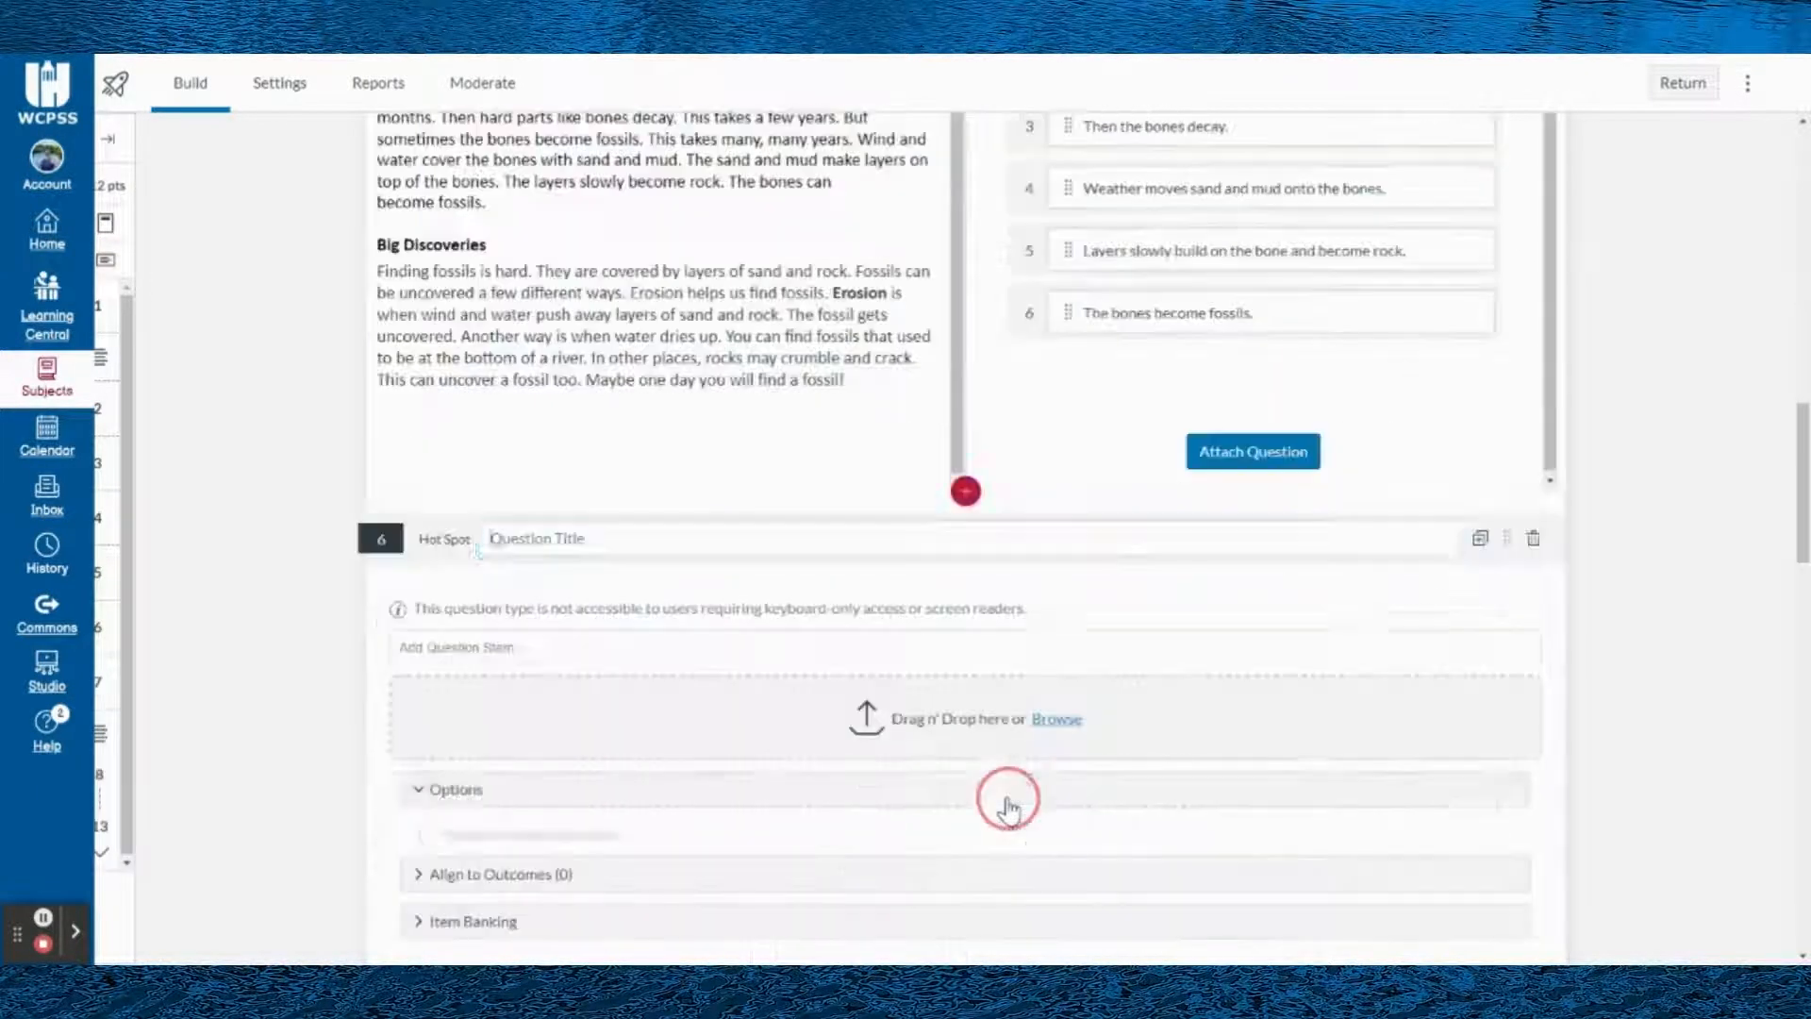
scroll(760, 554, down, 2)
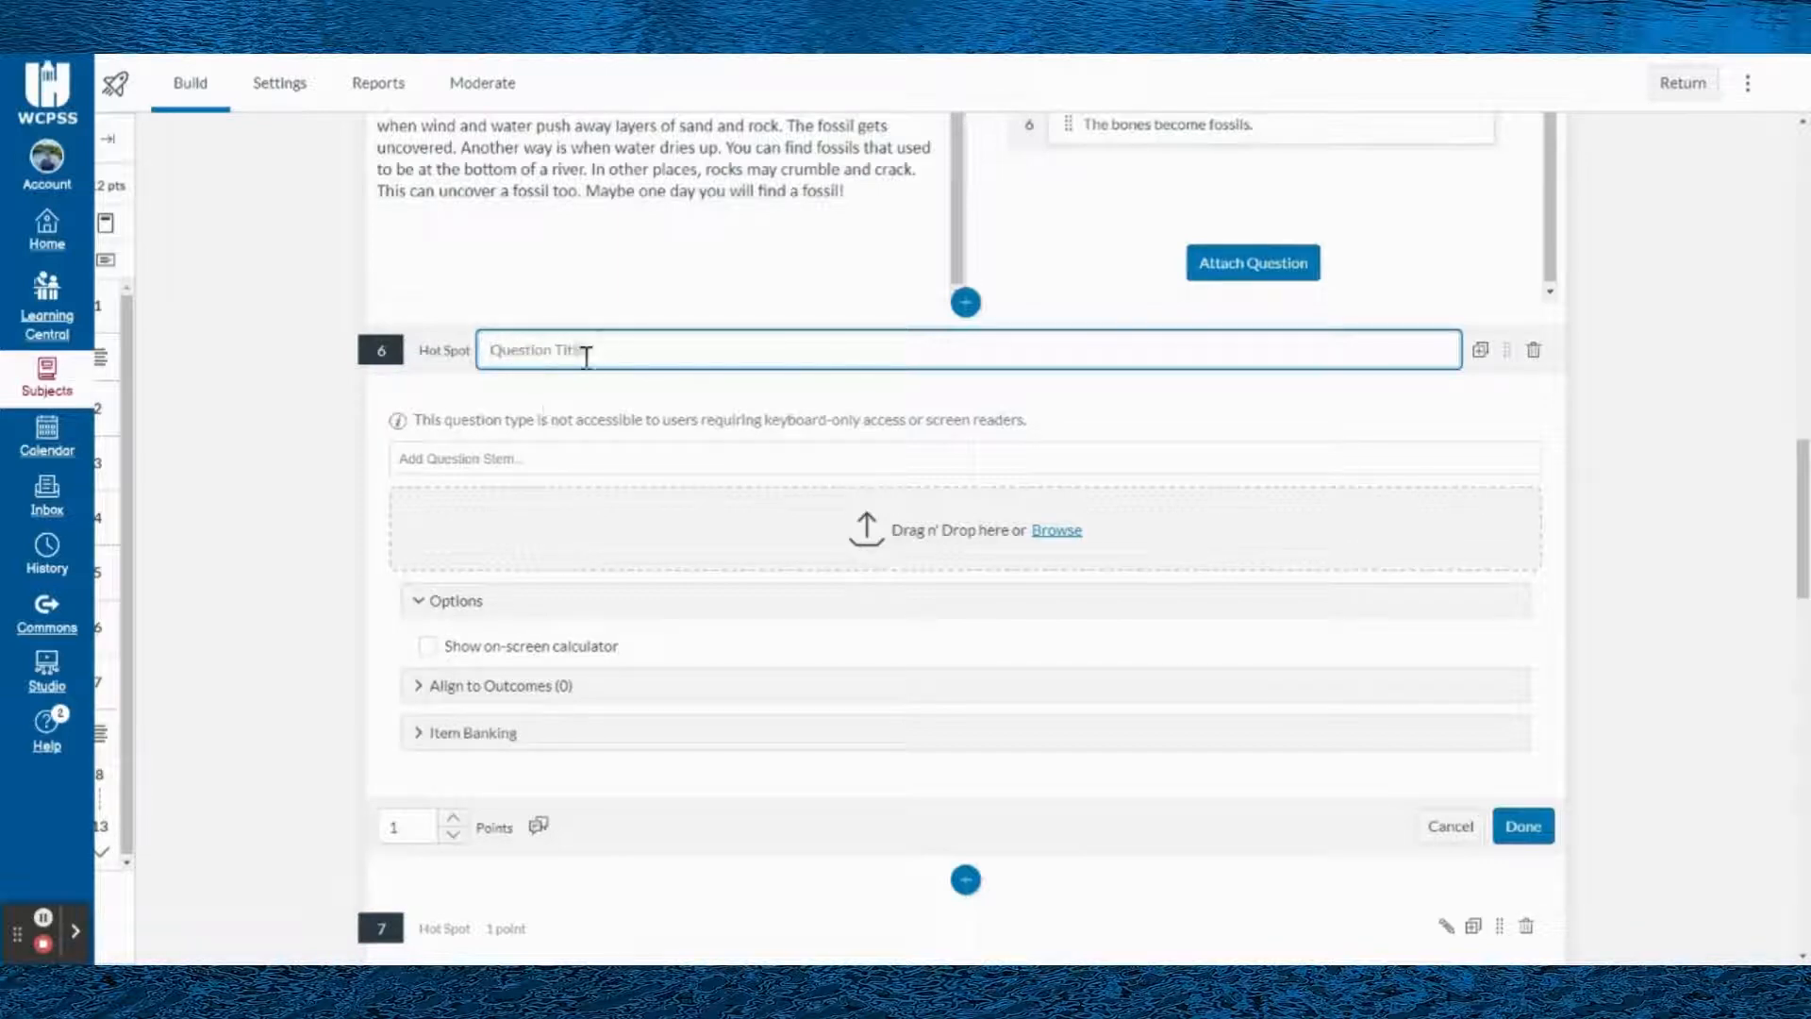
click(521, 416)
click(455, 456)
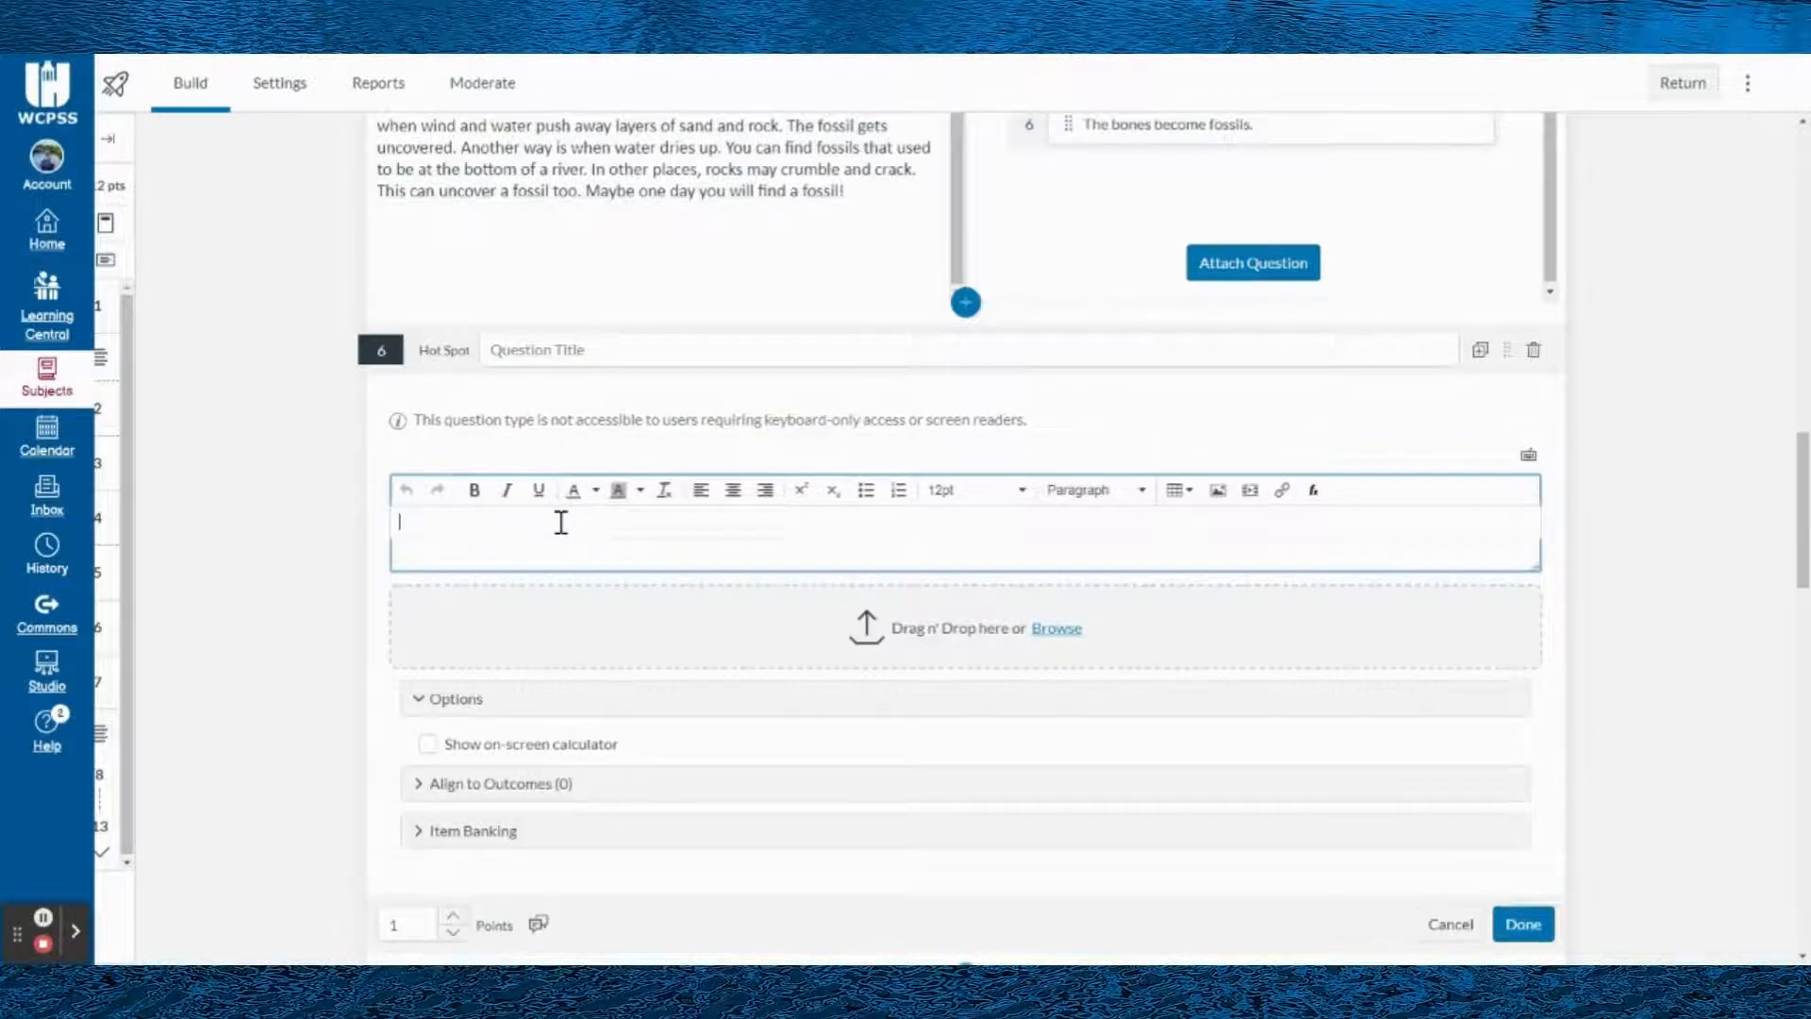
- Delete the blank Hot Spot question and confirm its removal
click(1601, 416)
scroll(1390, 578, down, 6)
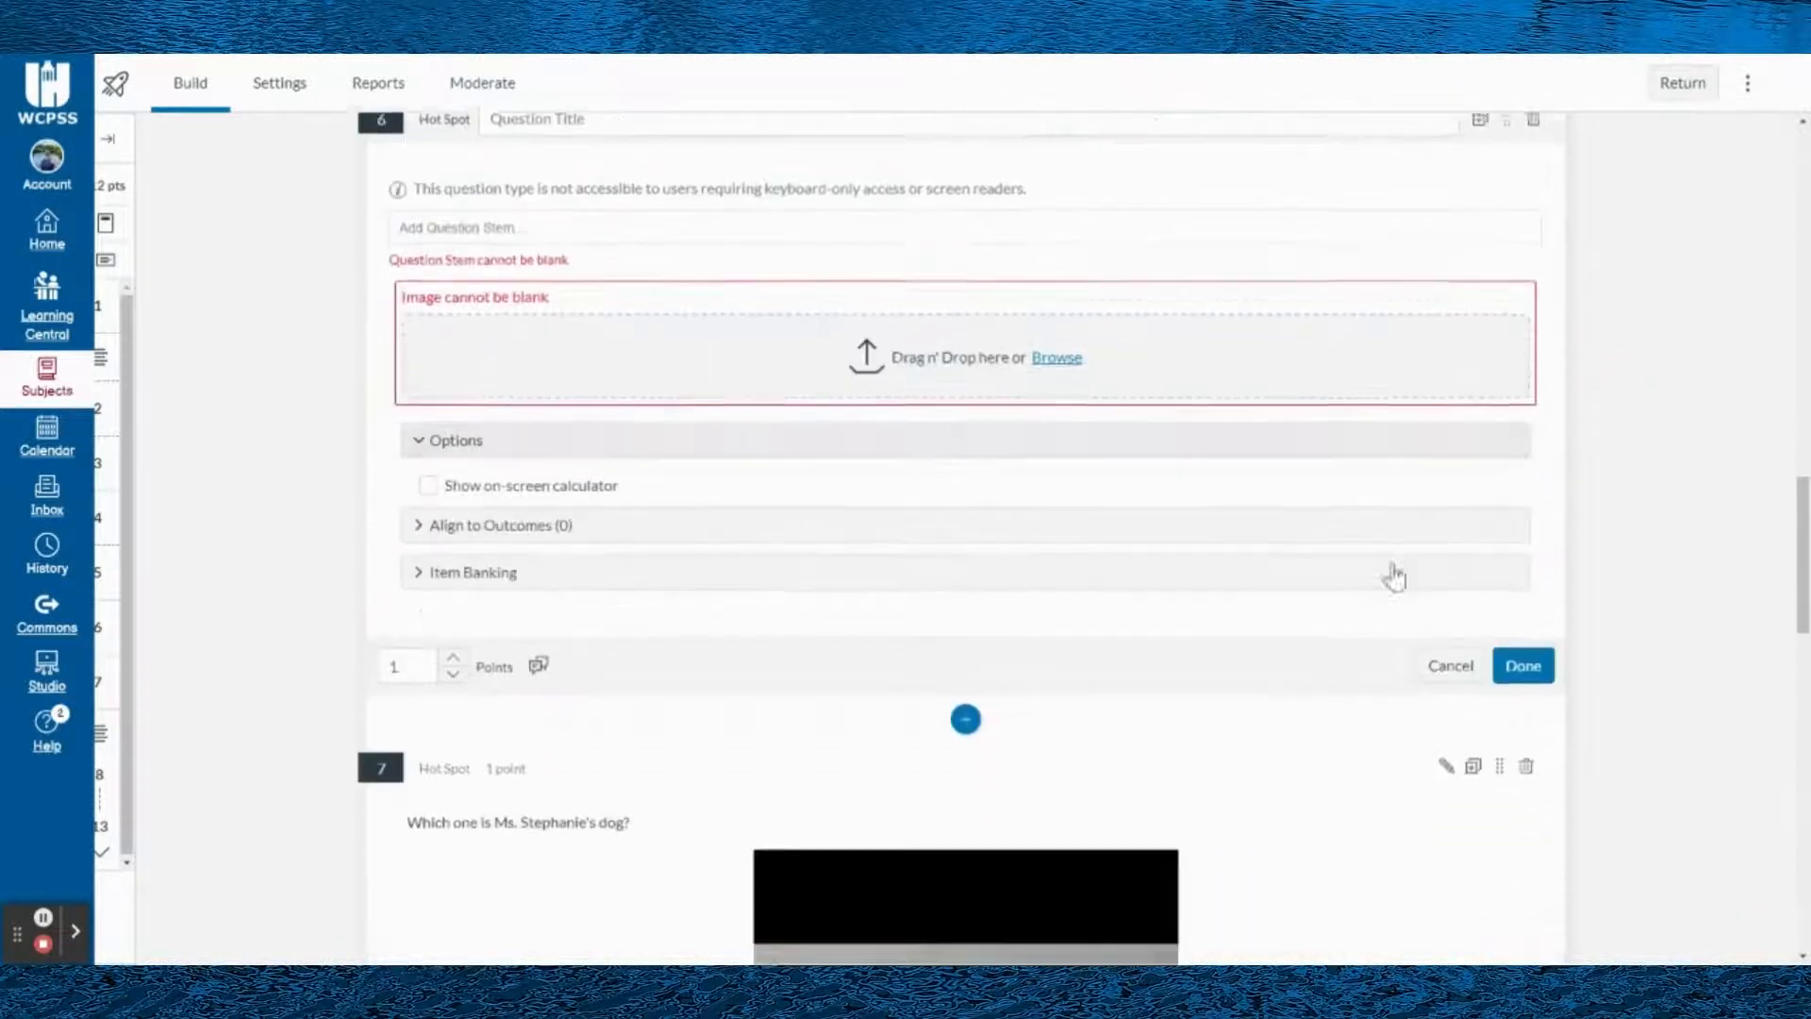
scroll(1411, 331, up, 5)
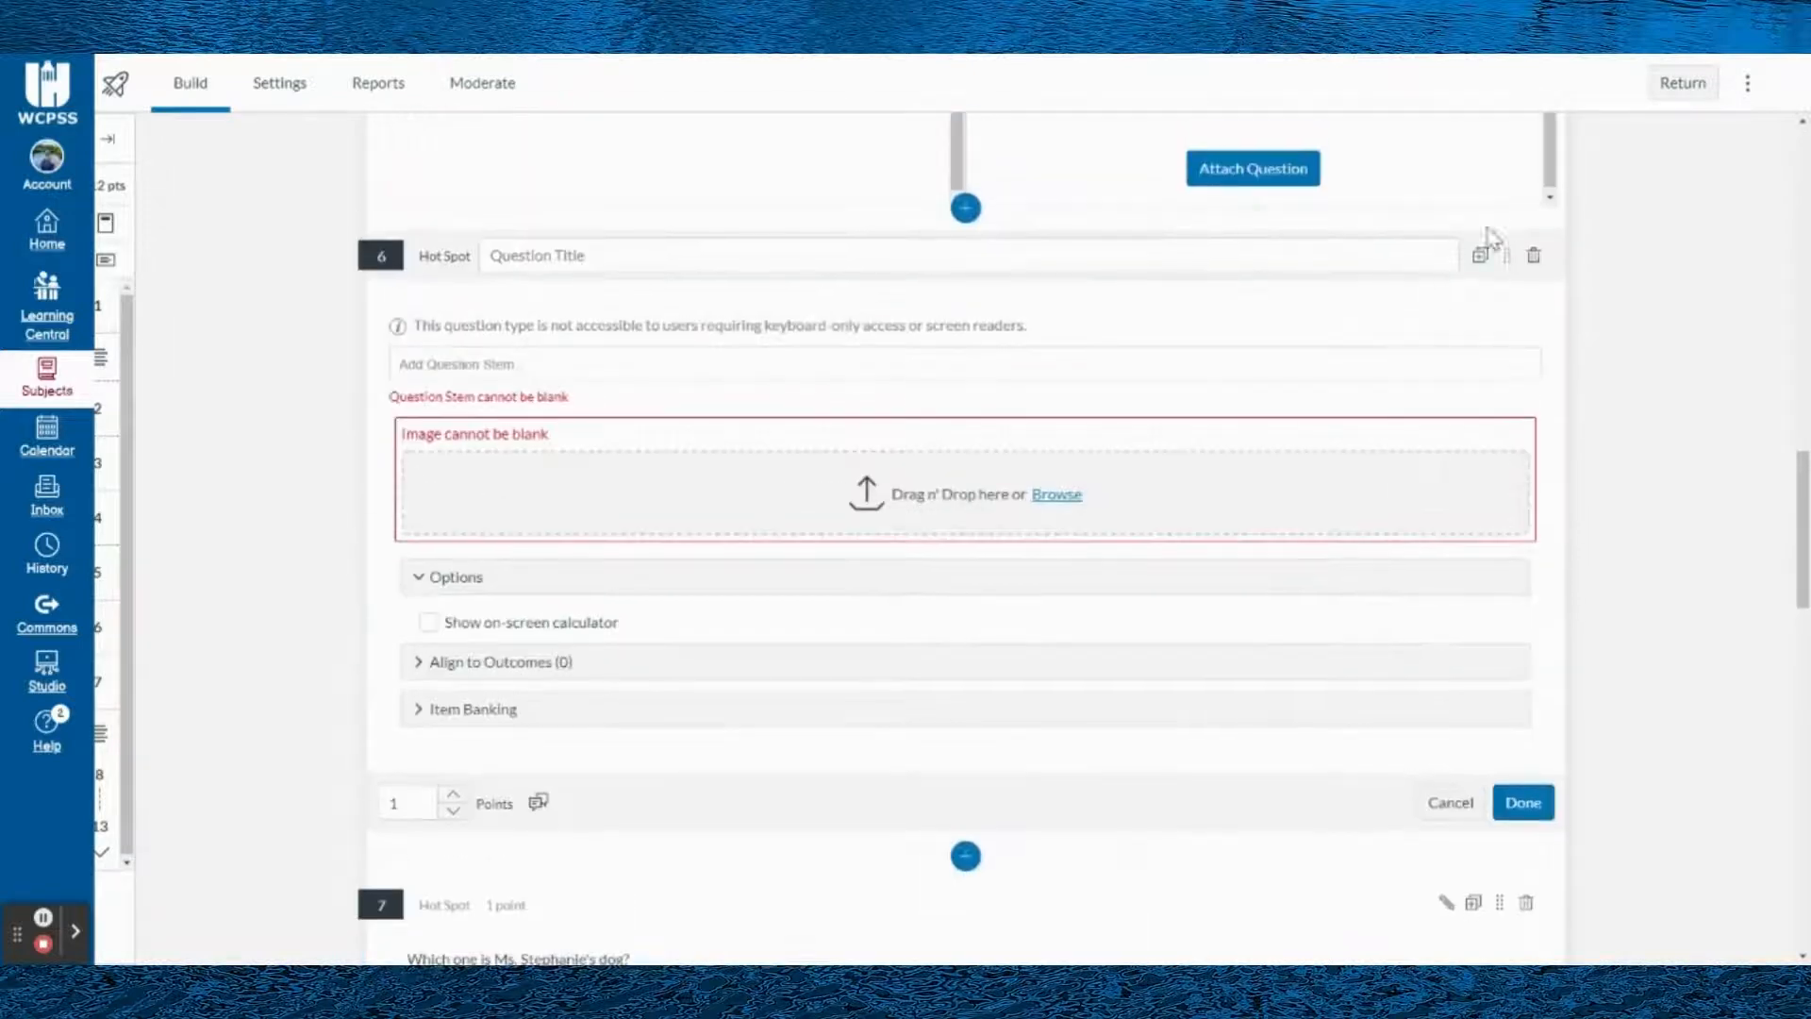
click(1531, 262)
click(1066, 573)
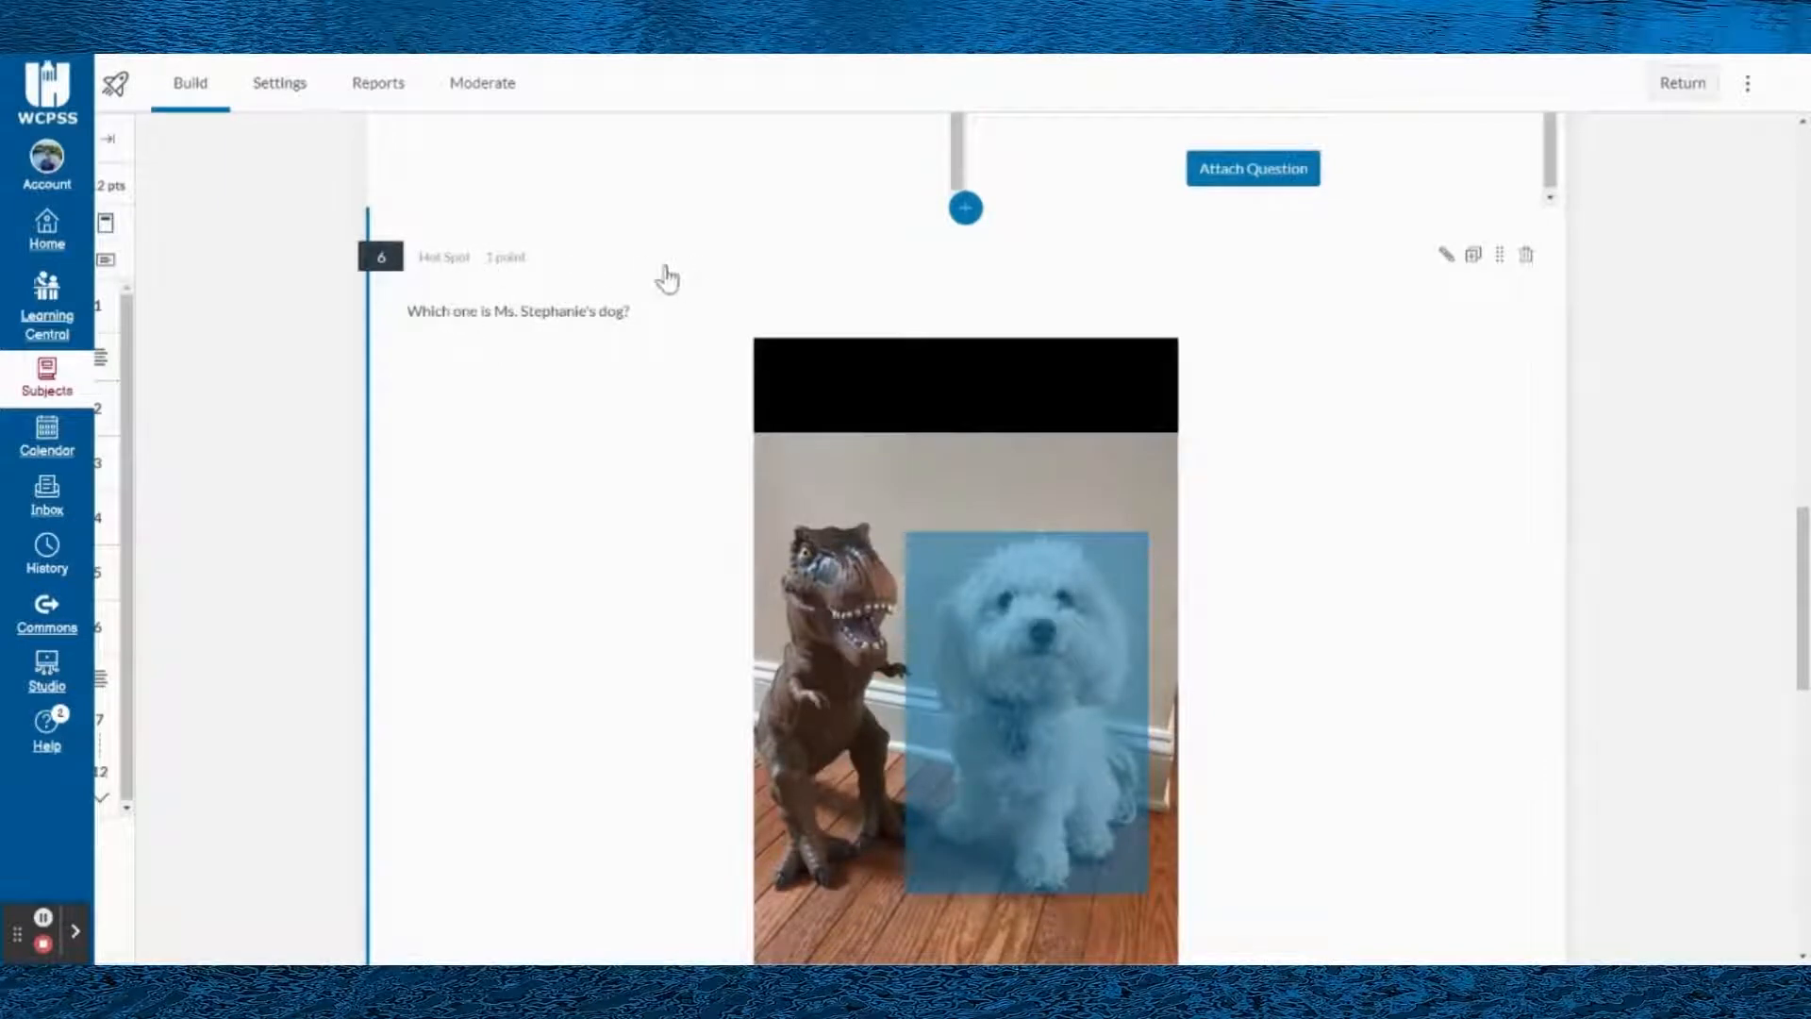
- Open the existing Hot Spot question about the dog for editing, and try the two non-rectangular hot spot shapes
scroll(729, 325, up, 2)
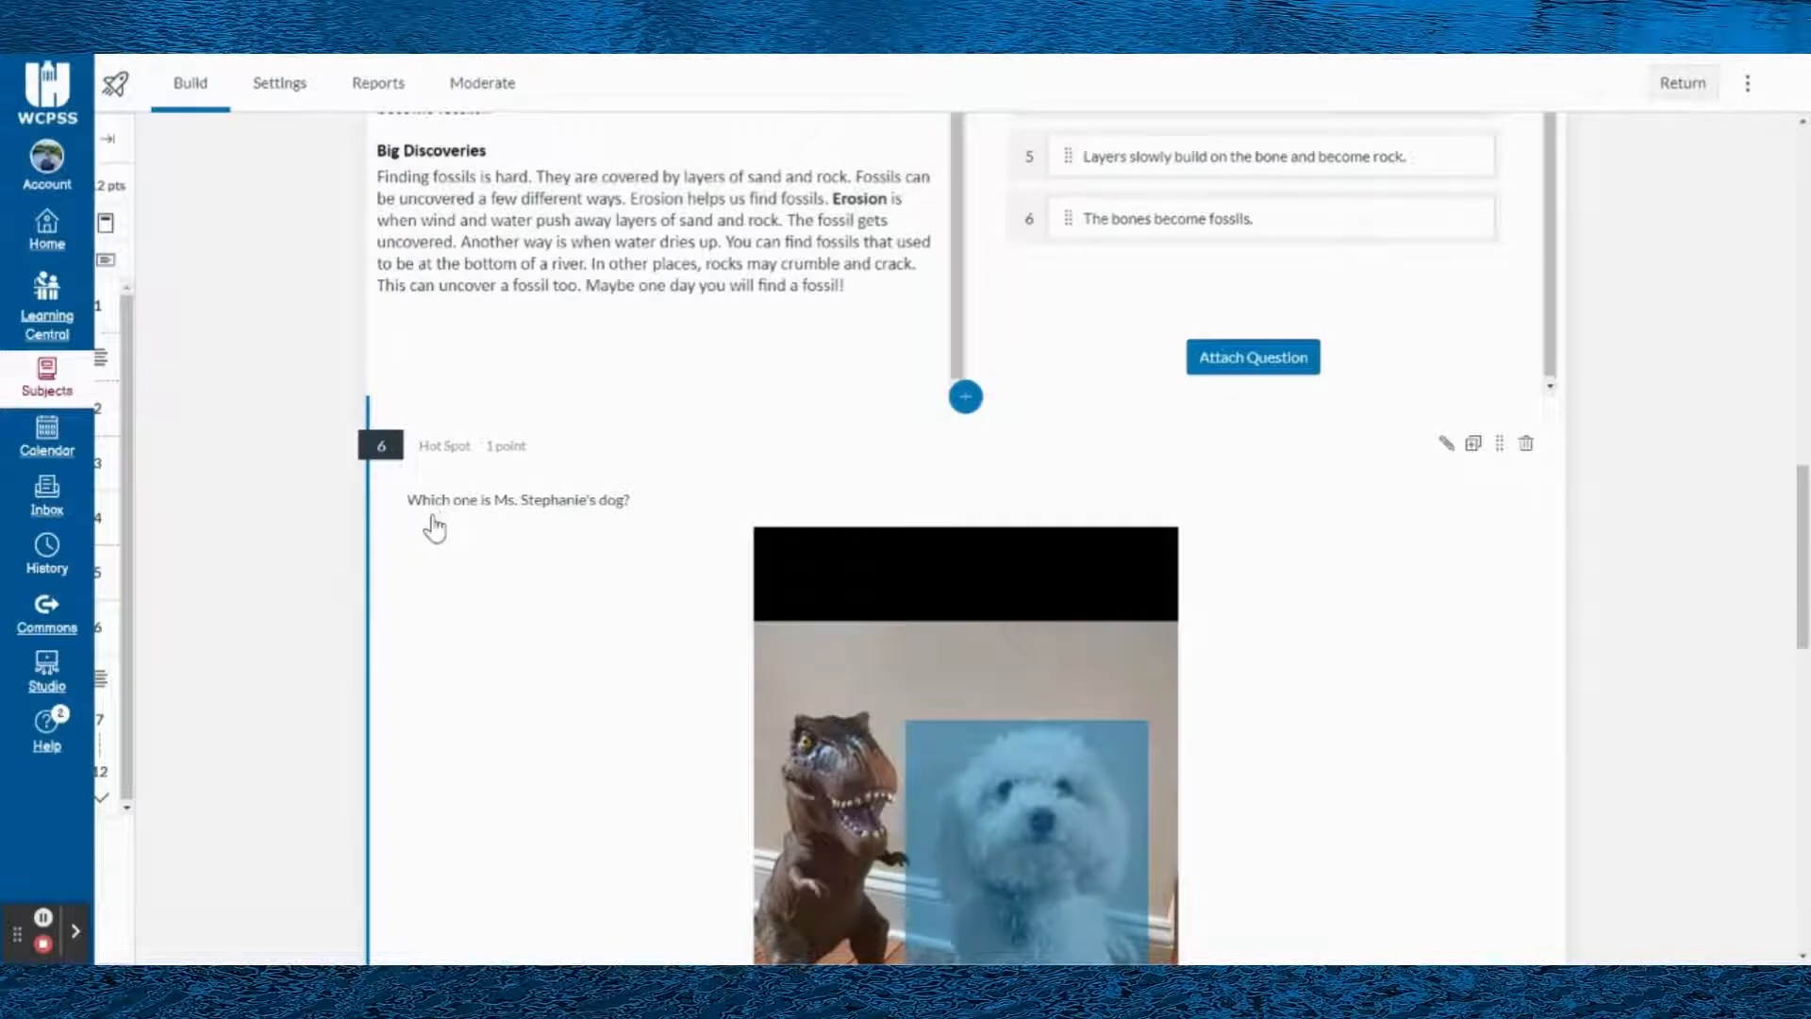
scroll(1000, 500, down, 2)
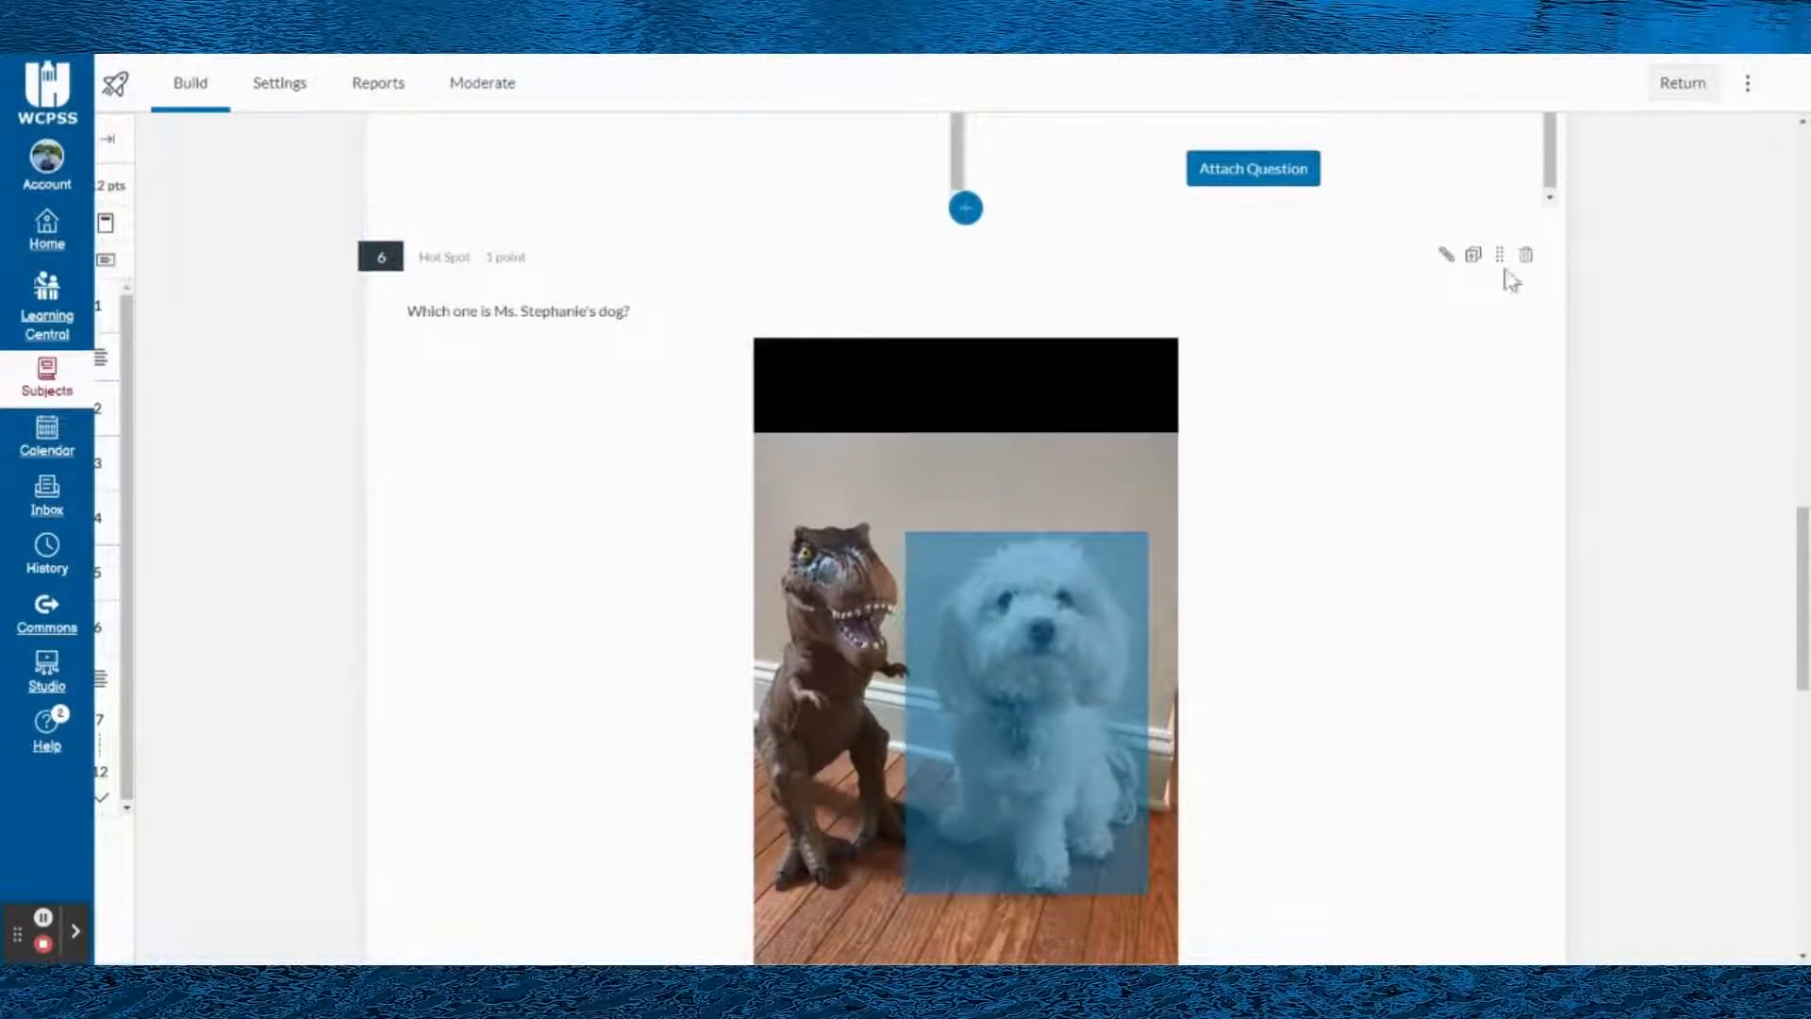
click(1443, 257)
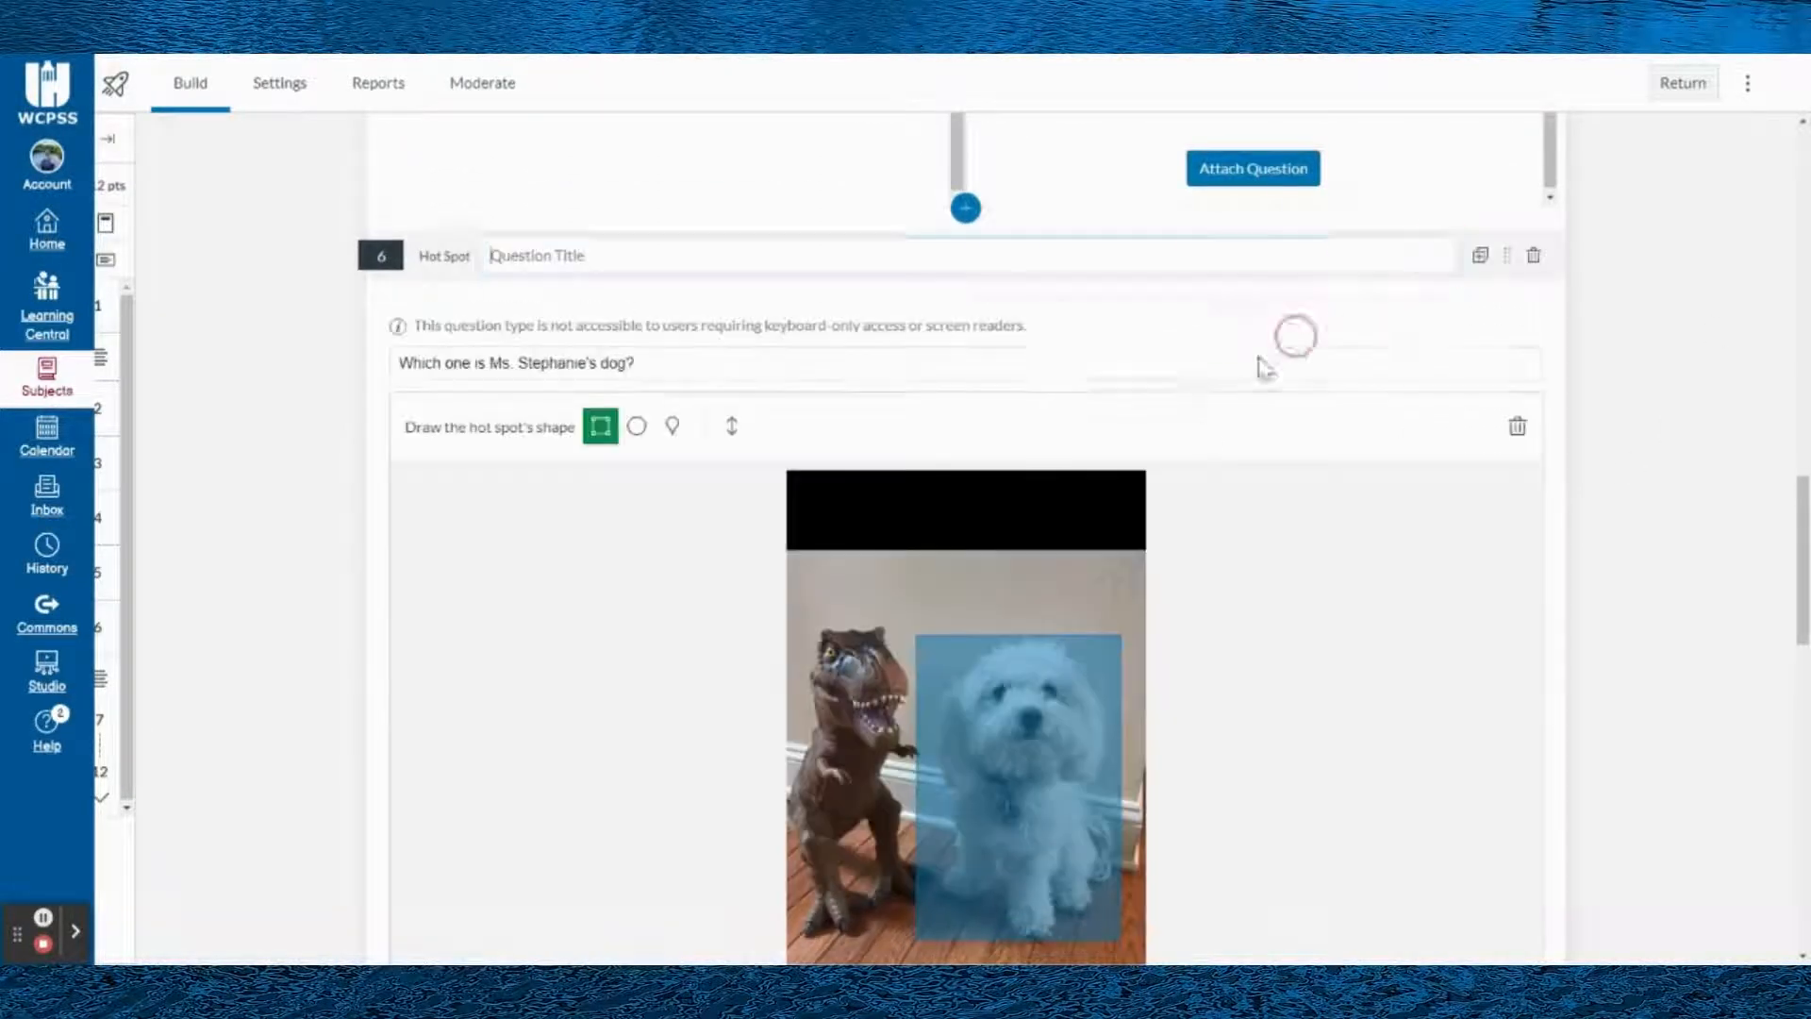
click(636, 430)
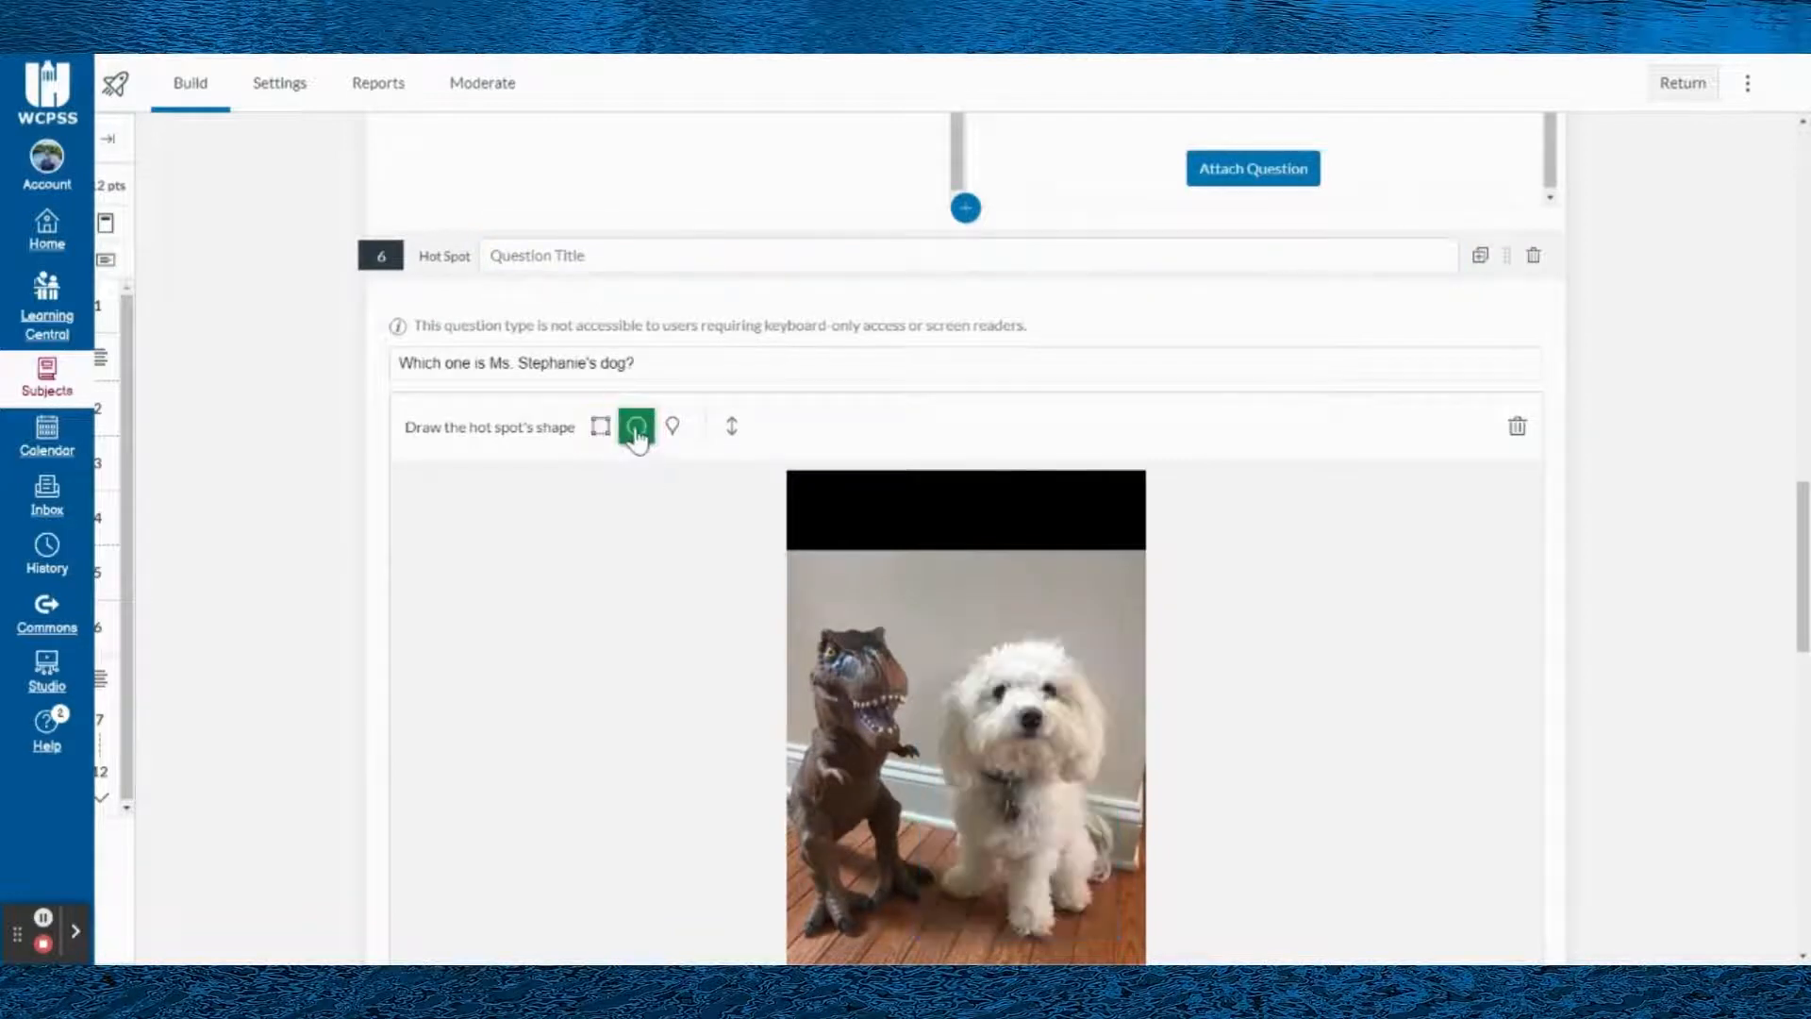
click(673, 427)
click(639, 431)
- Draw a rectangular hot spot around the whole dog in the image
click(600, 432)
scroll(736, 570, down, 2)
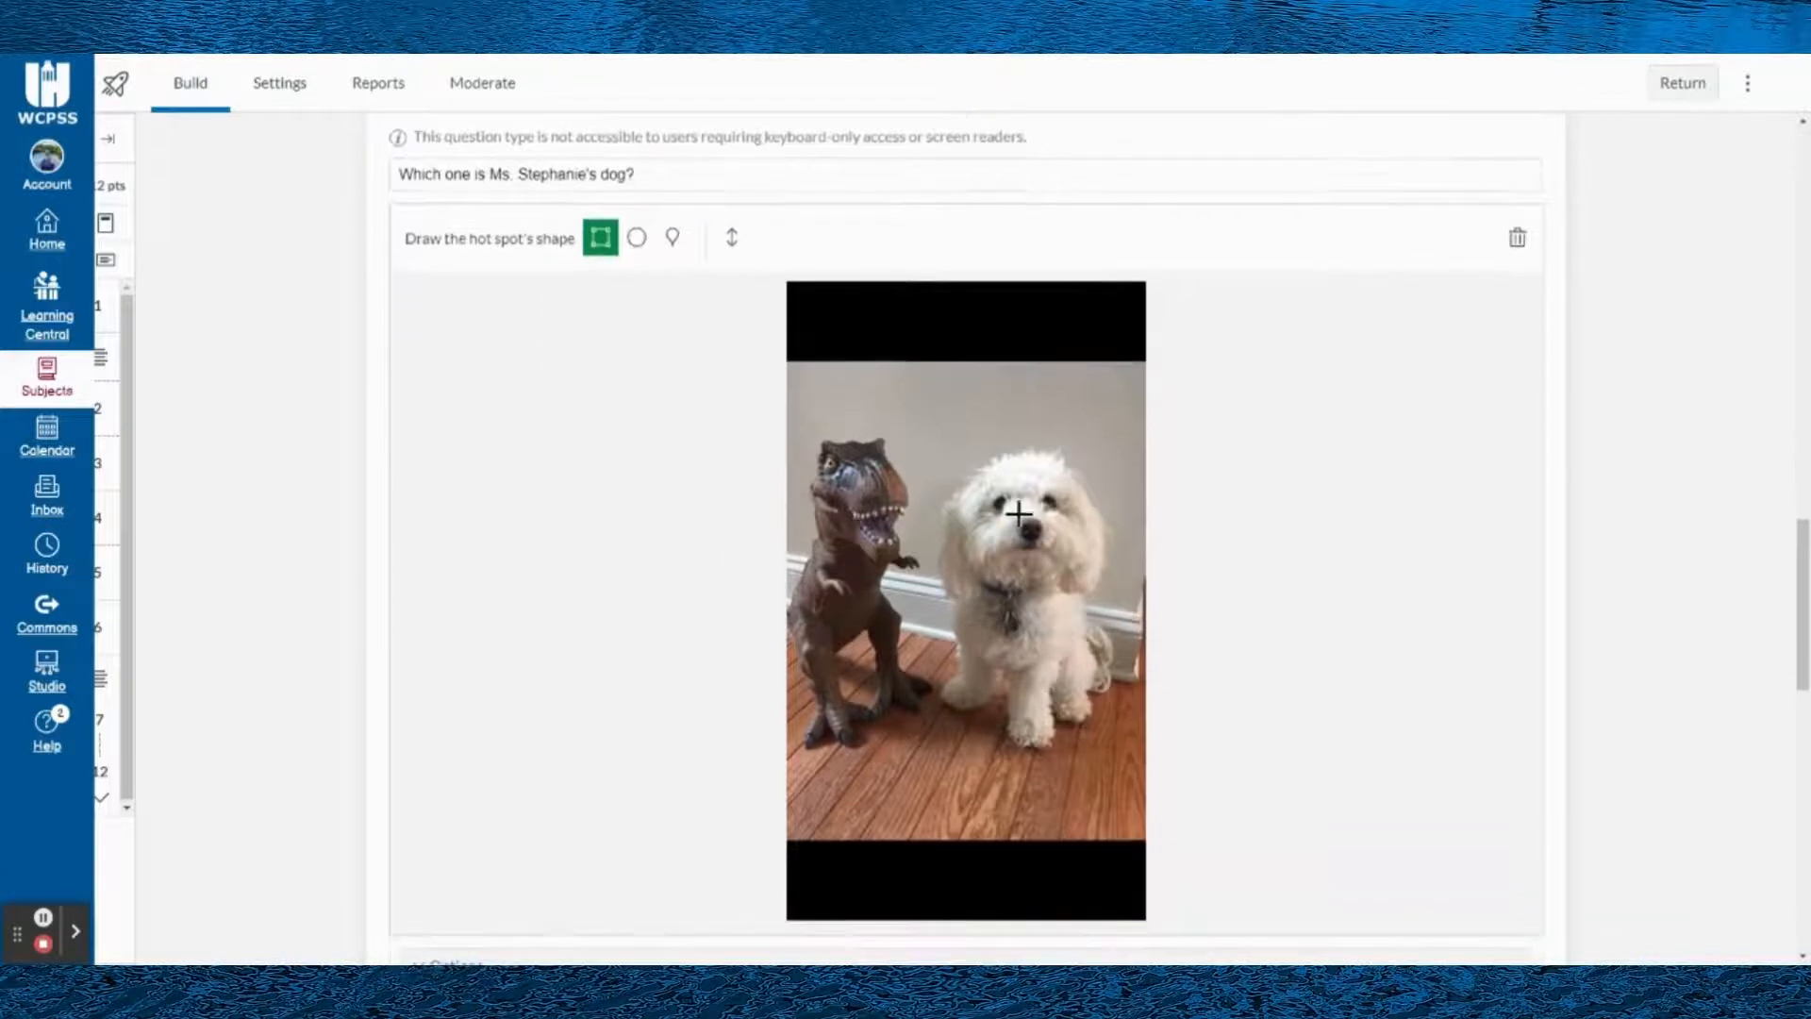
drag(929, 441, 1116, 766)
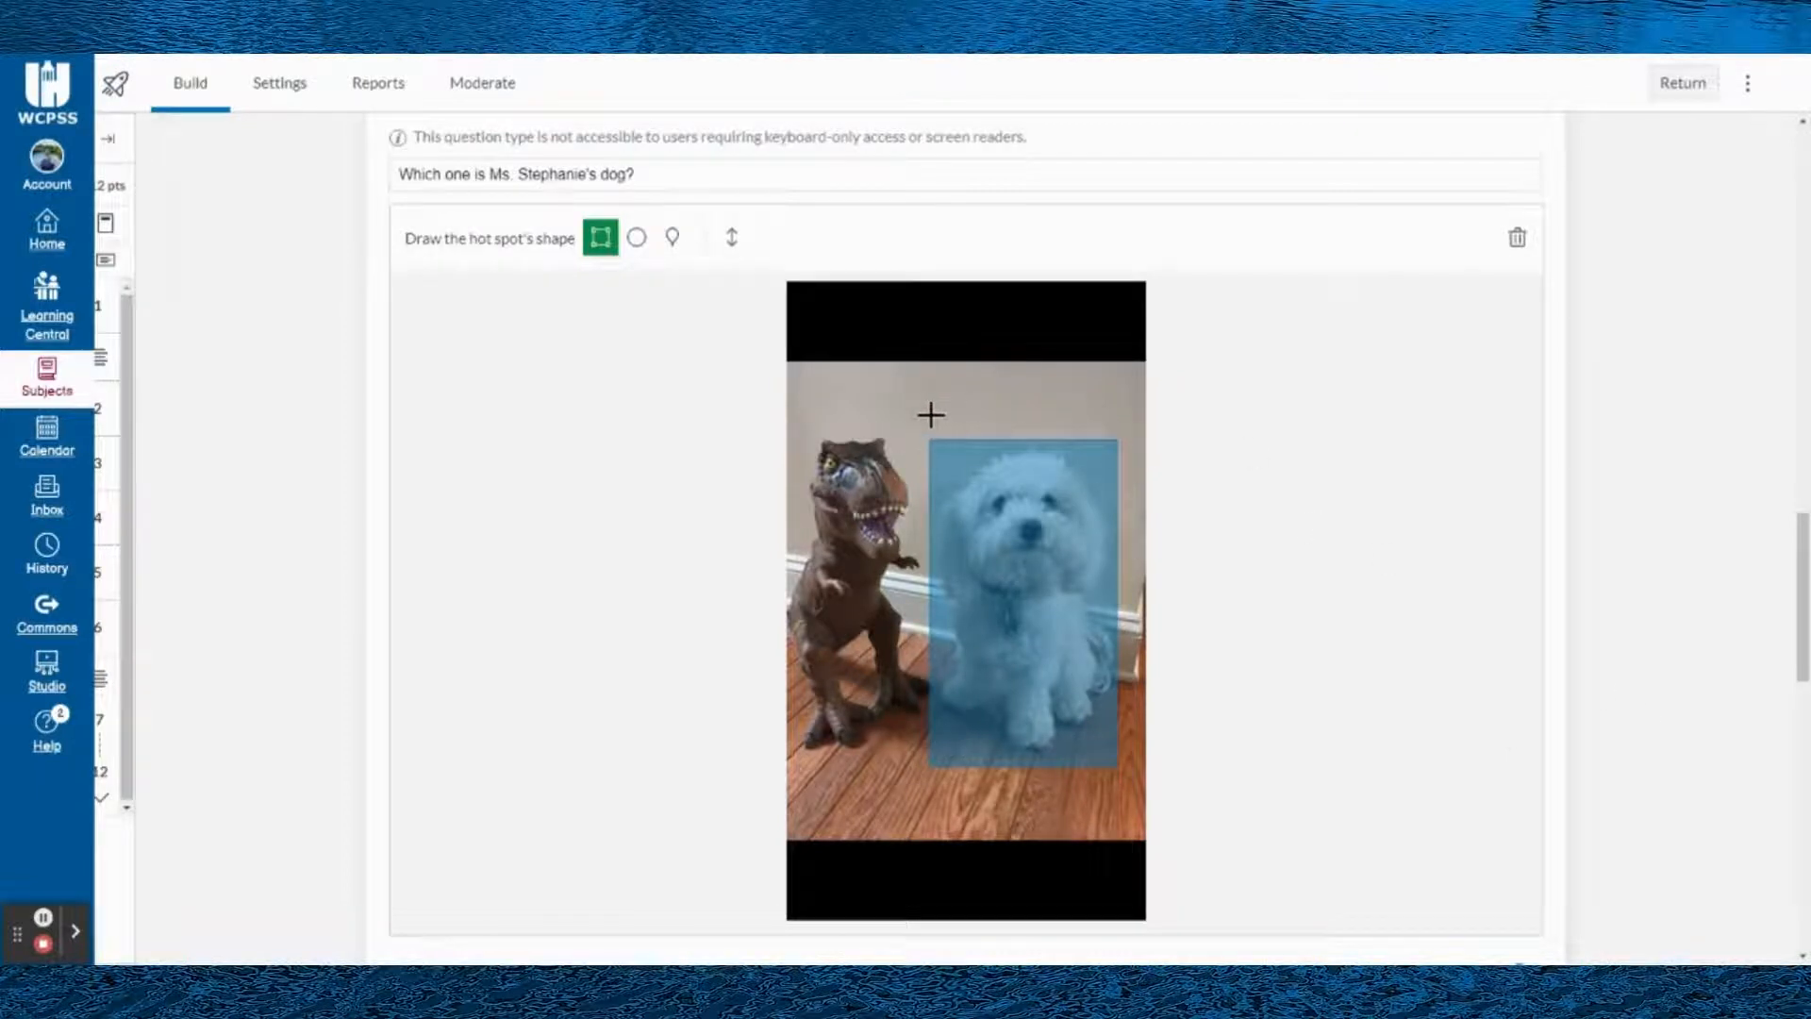
scroll(607, 278, up, 1)
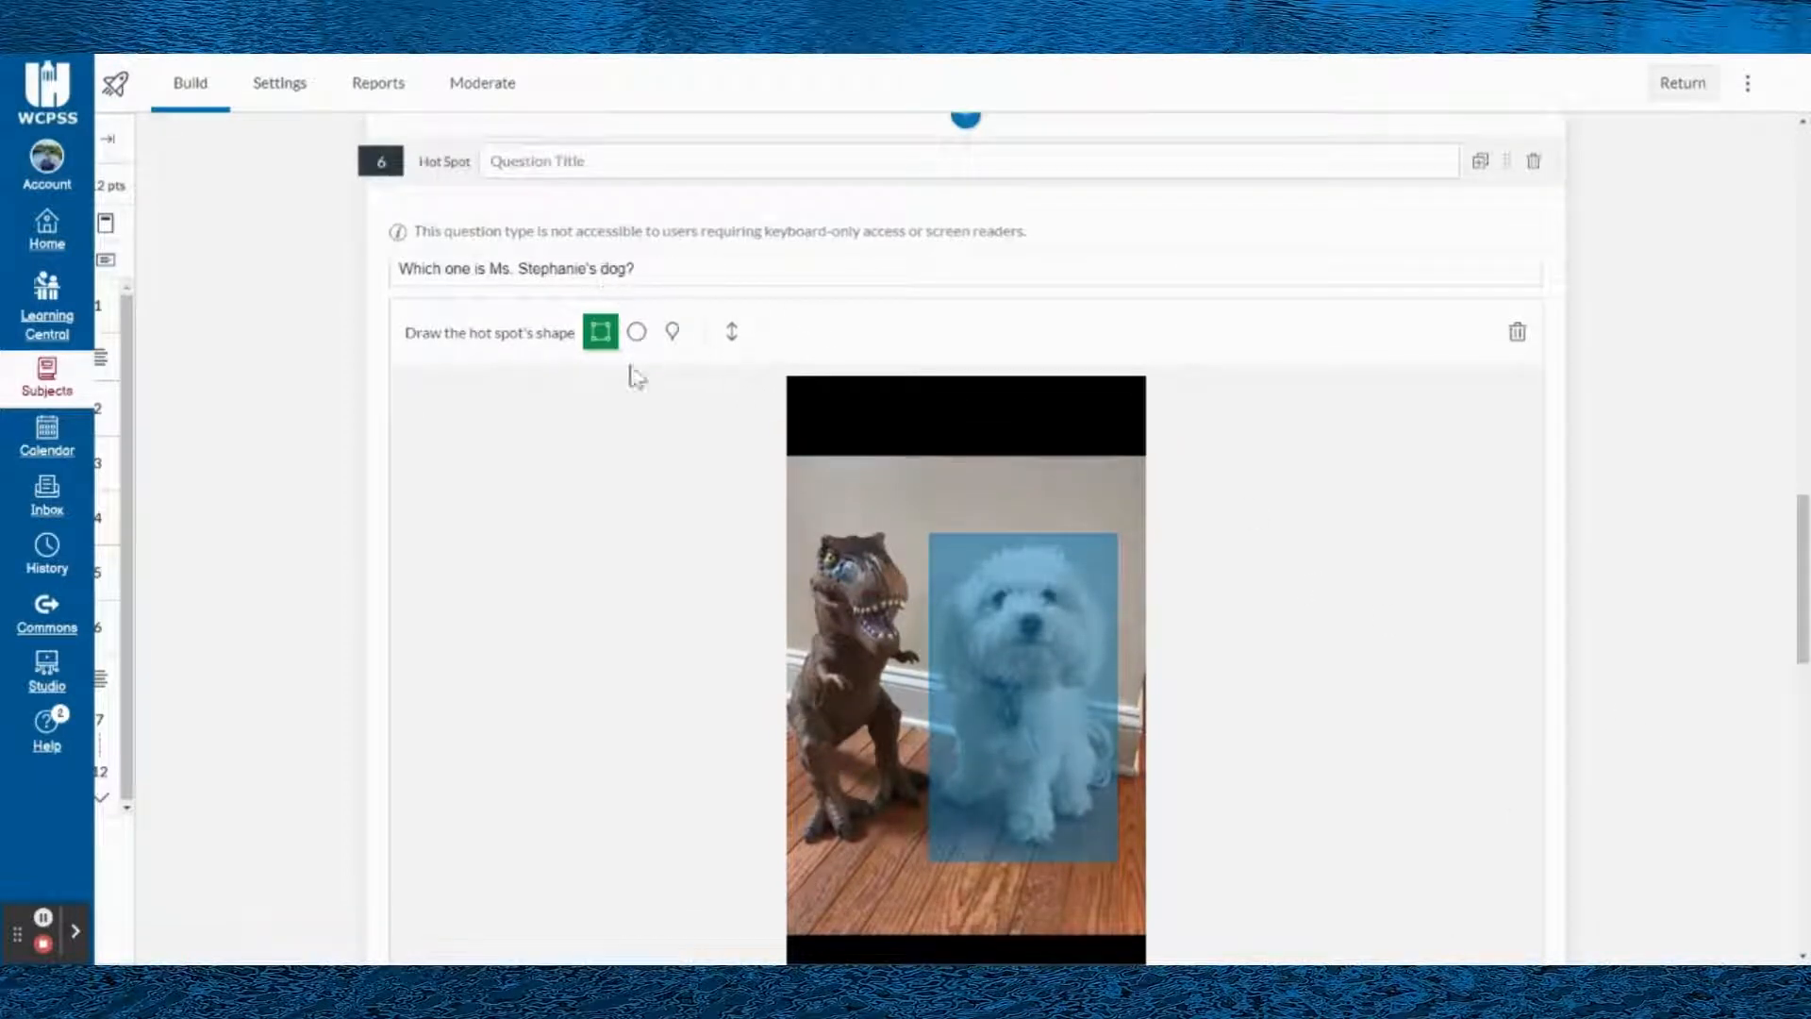
- Review the Hot Spot question's options, expand its Align to Outcomes settings, and save the question
scroll(618, 491, down, 4)
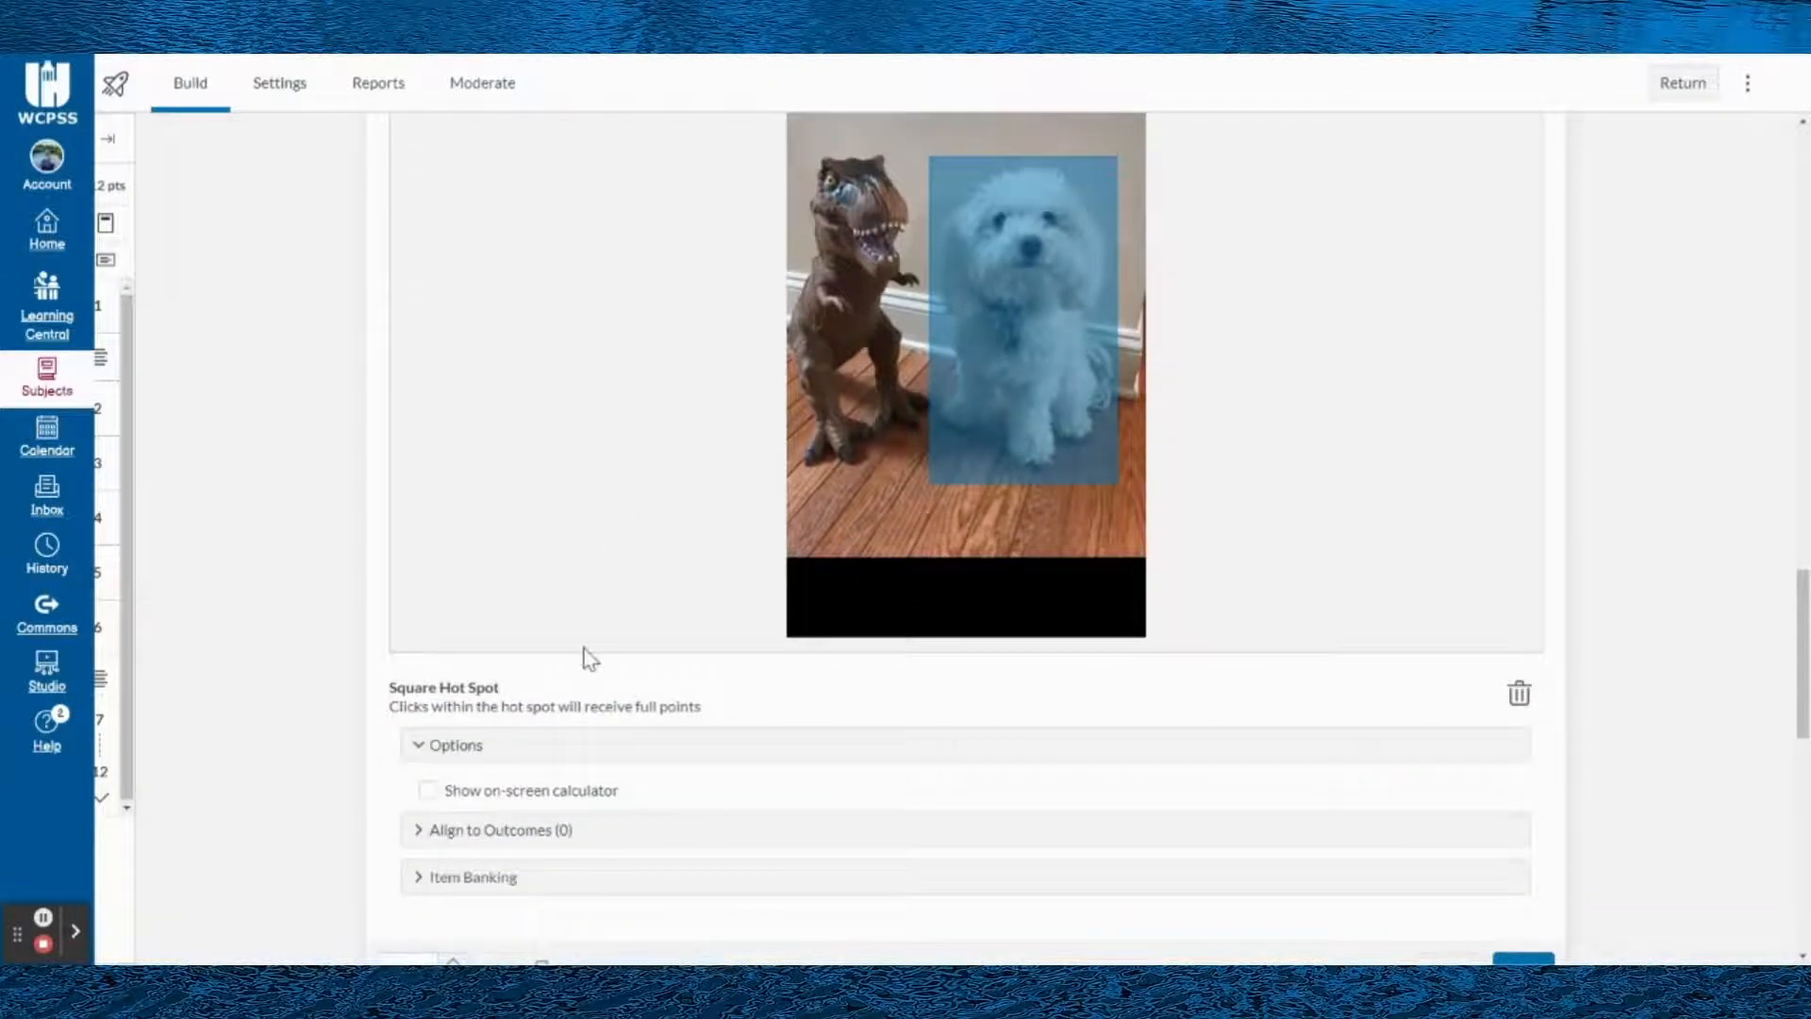
scroll(446, 773, down, 1)
click(436, 739)
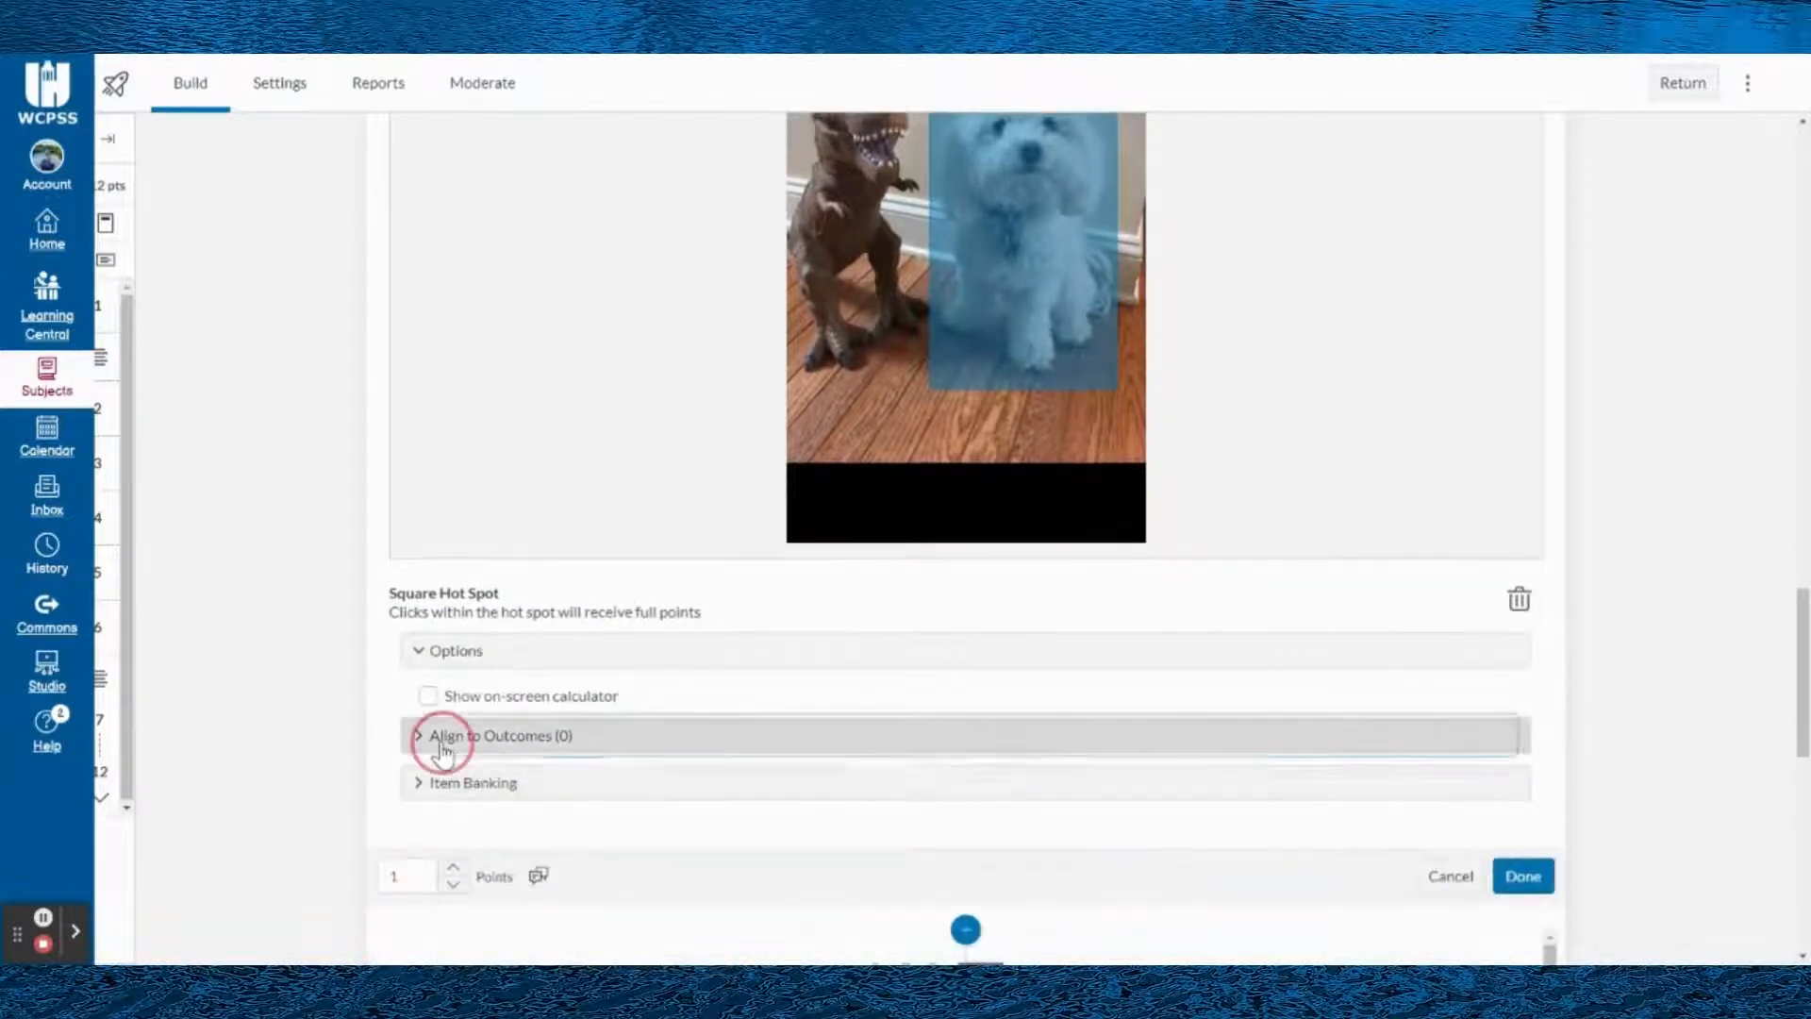
scroll(613, 736, down, 1)
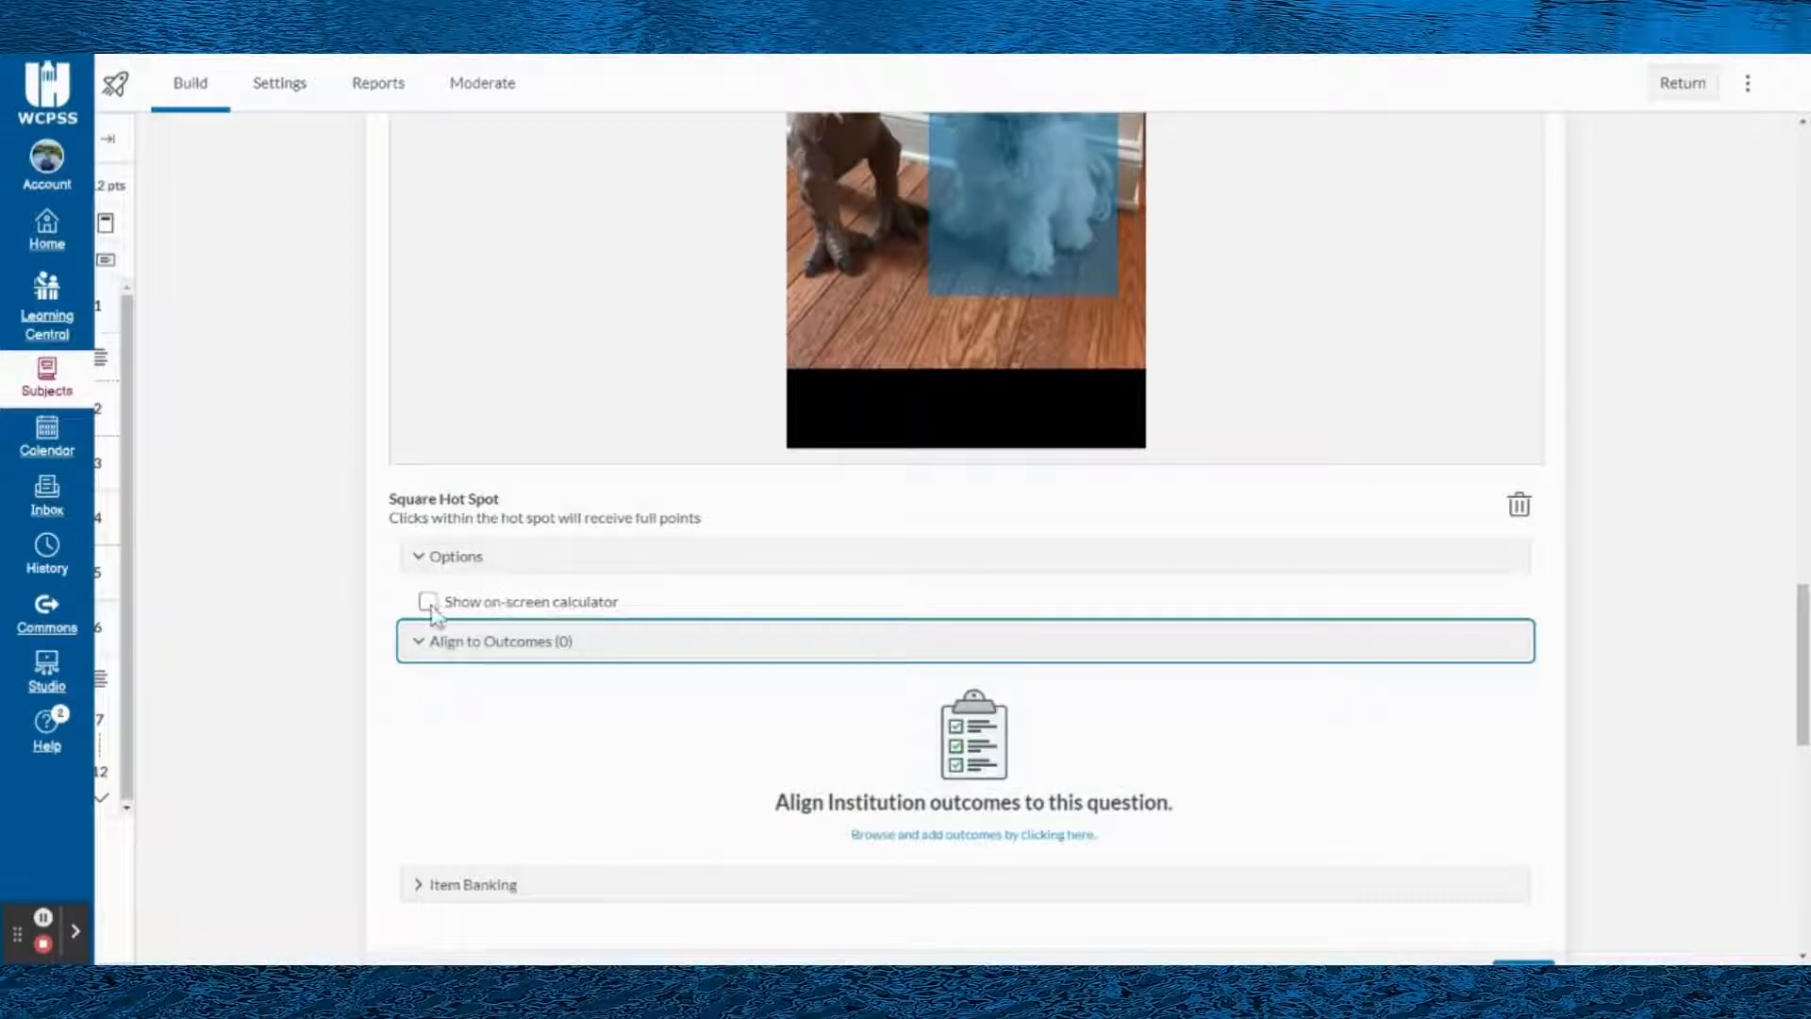
scroll(609, 608, up, 1)
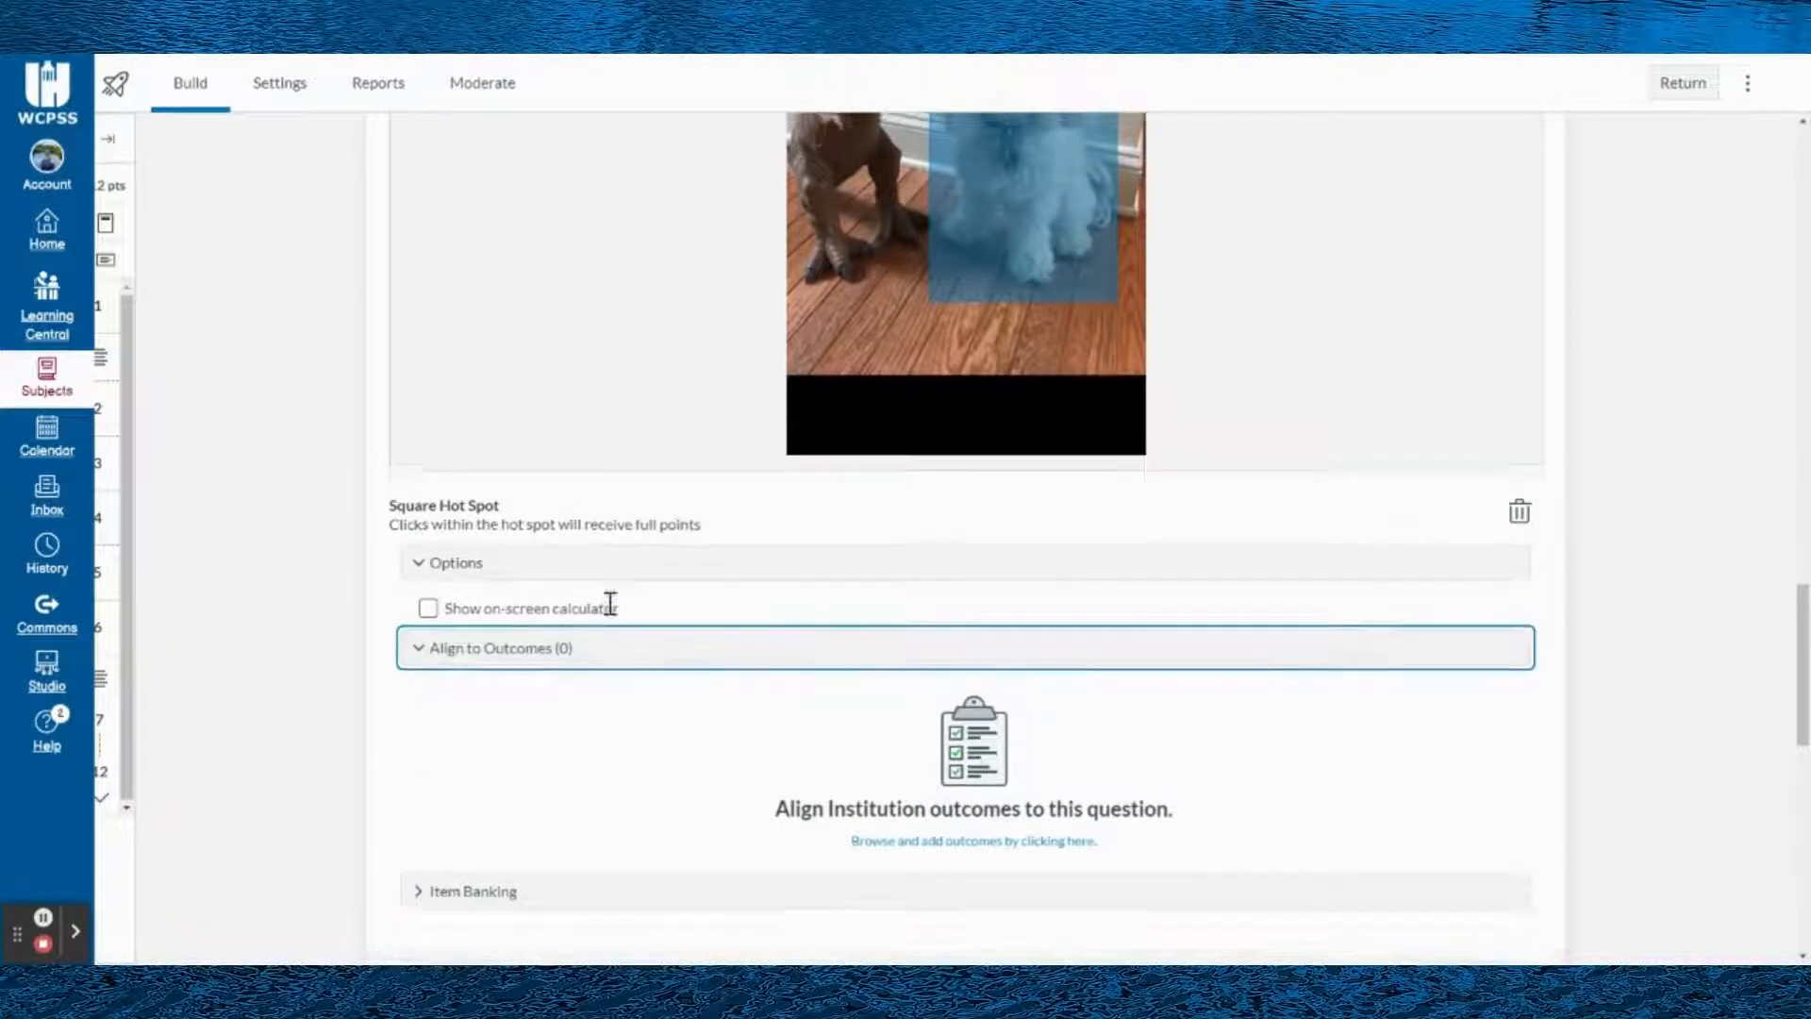
scroll(590, 695, down, 3)
scroll(593, 687, down, 1)
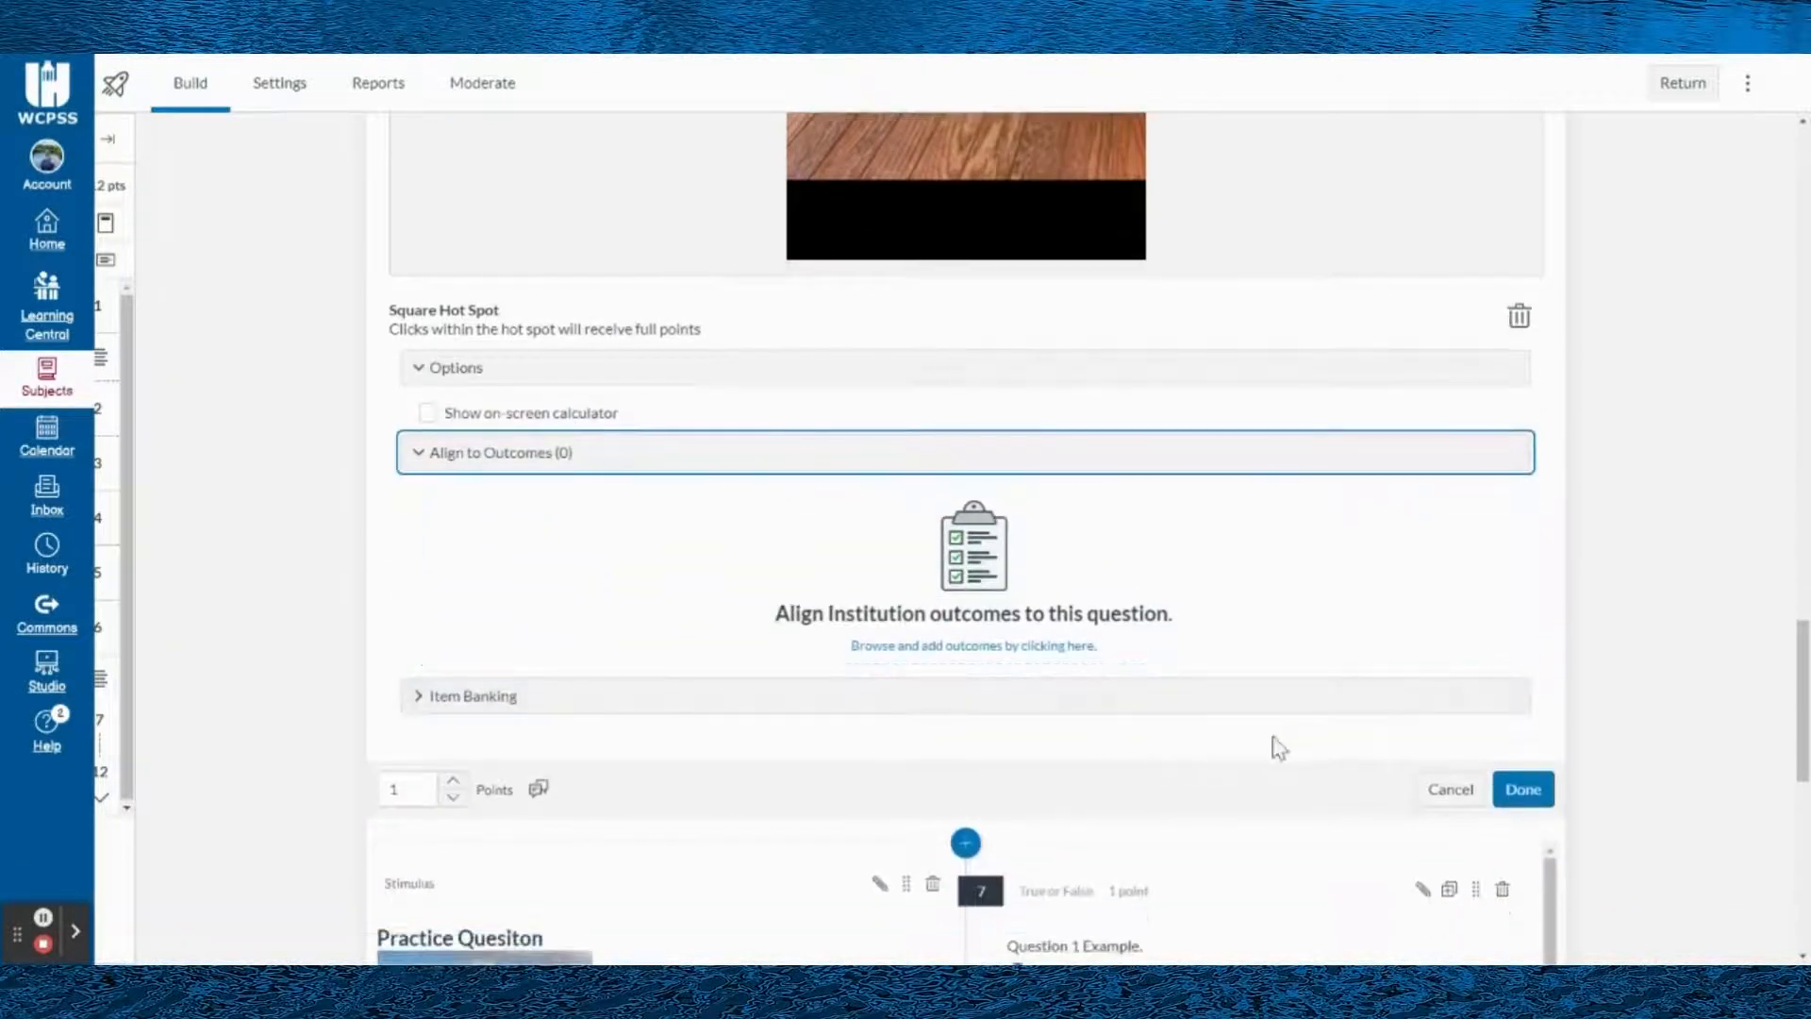
scroll(1273, 744, down, 2)
scroll(1443, 727, up, 5)
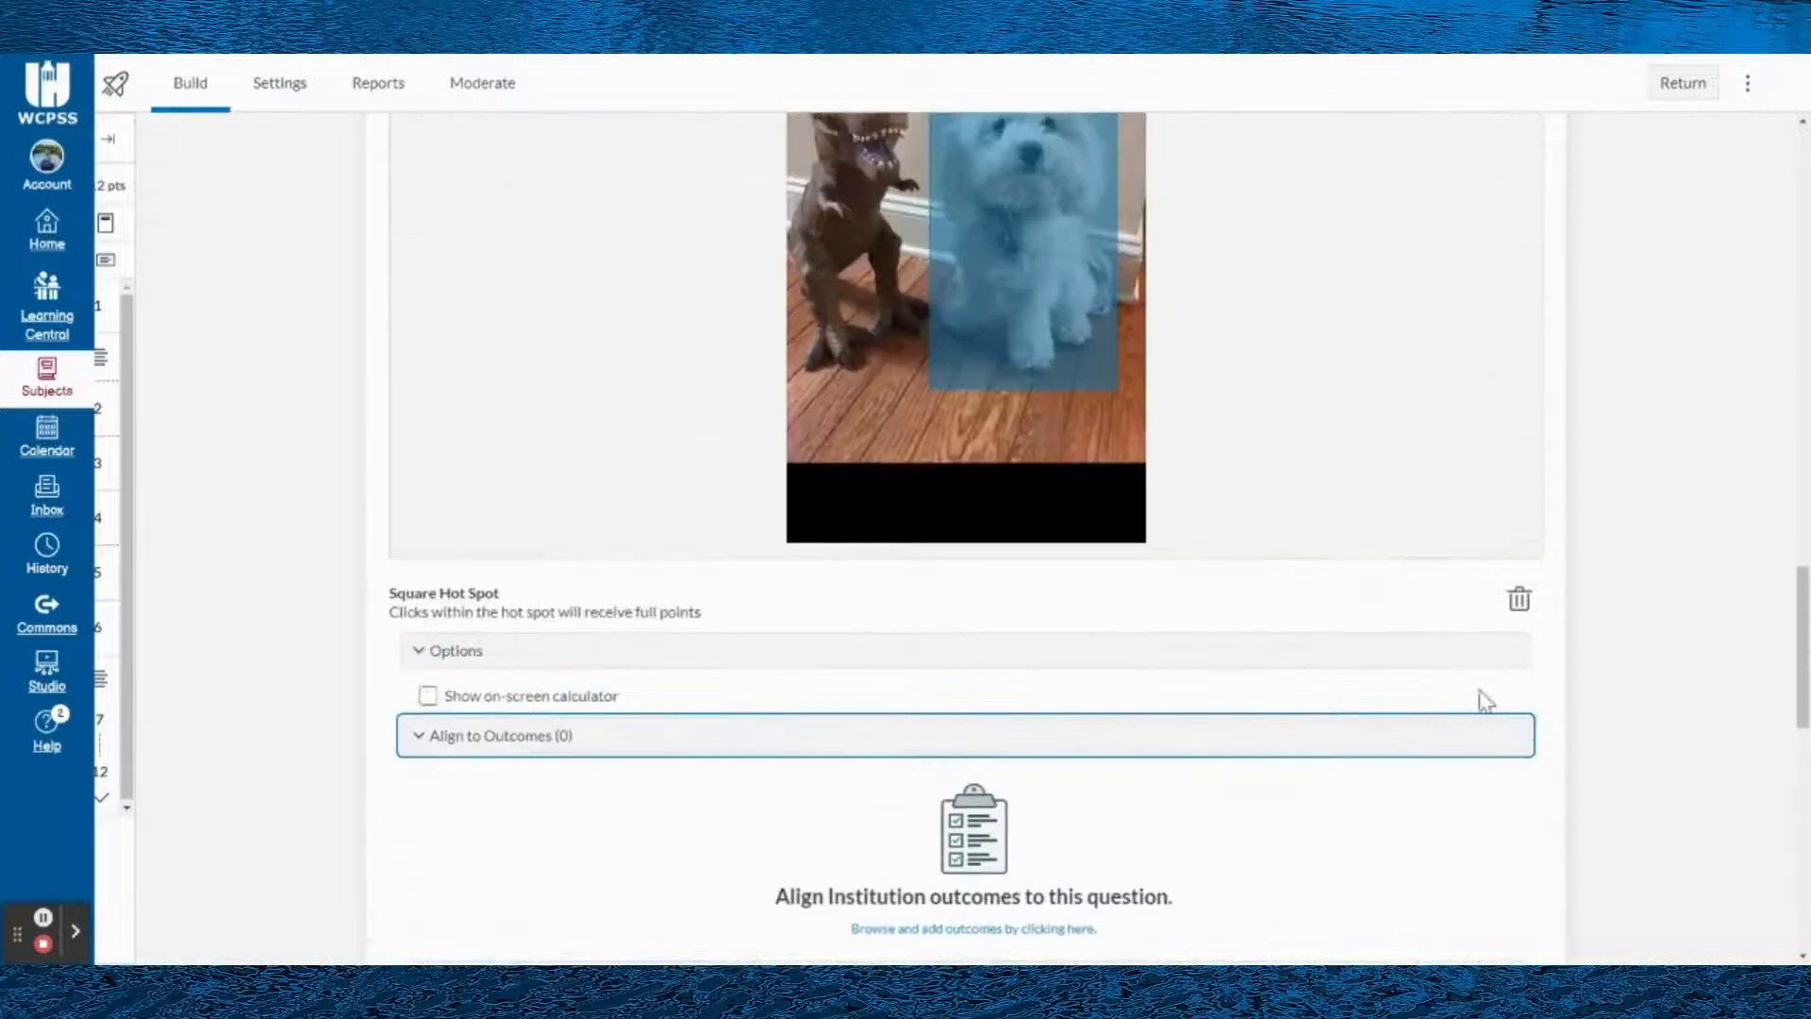
scroll(1584, 736, down, 2)
click(1520, 881)
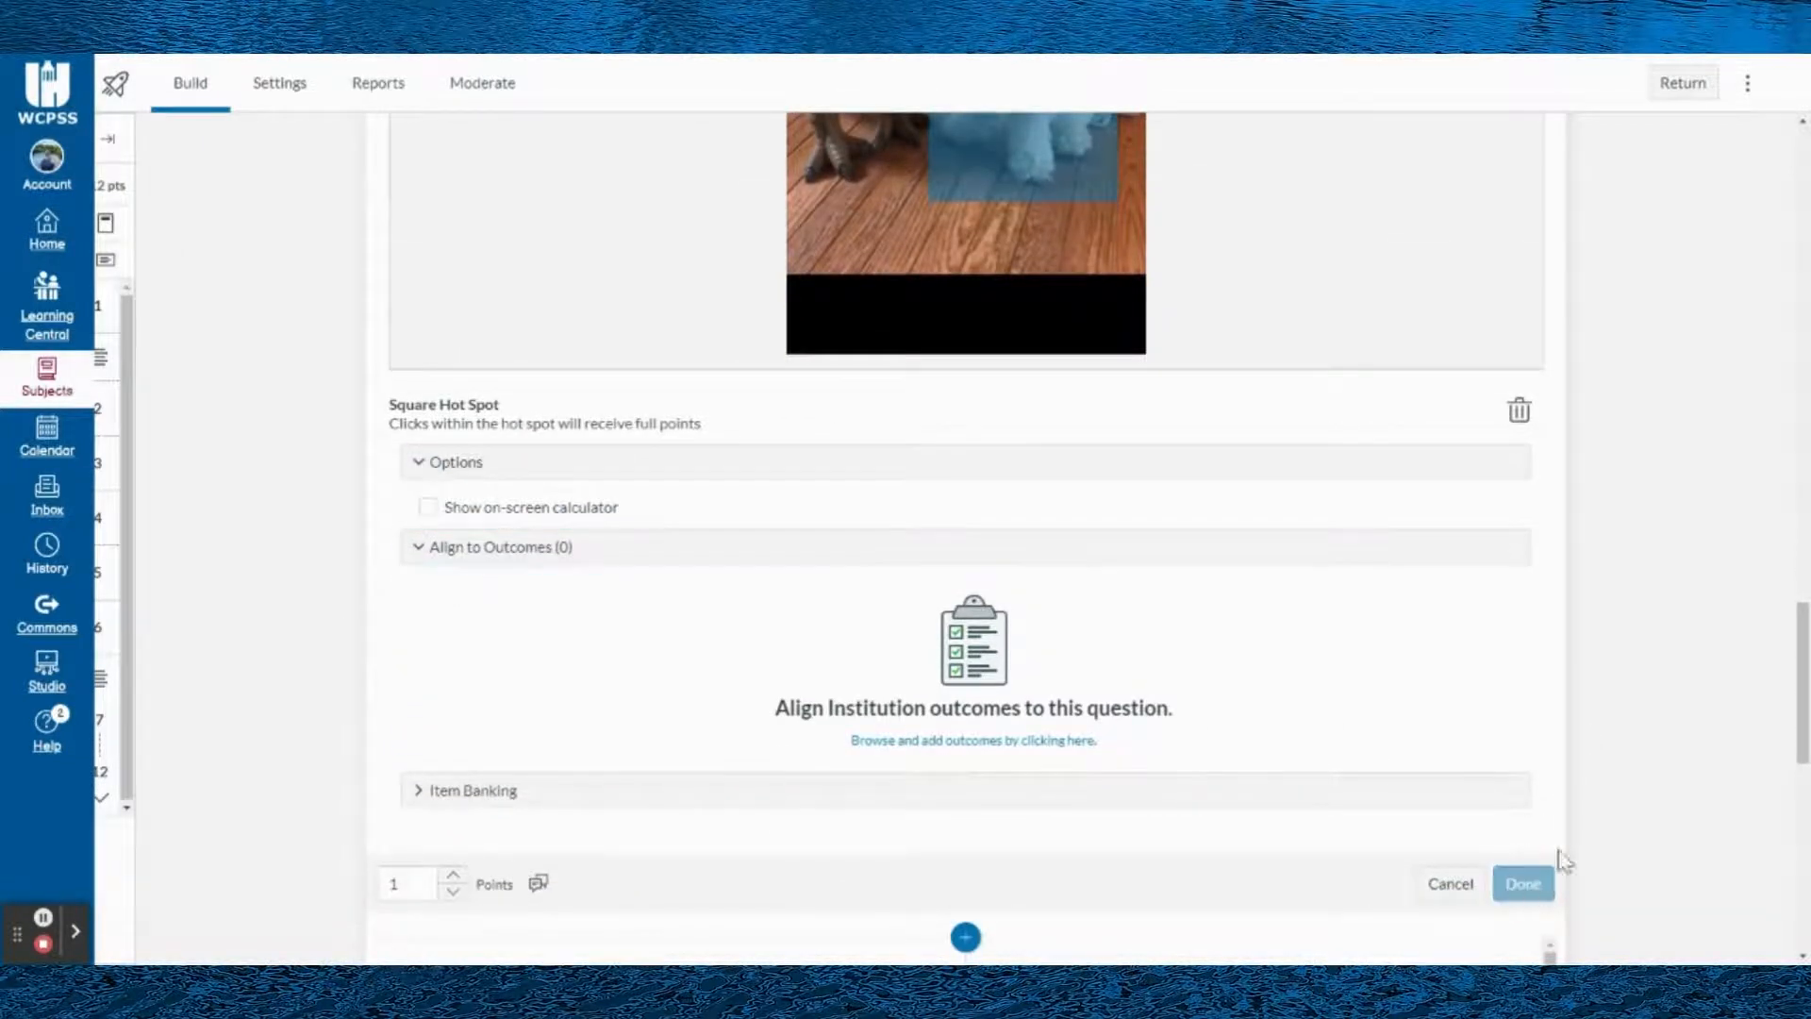
- Look over the rest of the quiz down to the camel stimulus questions, and open the quiz preview
scroll(1519, 577, up, 2)
scroll(1604, 602, down, 3)
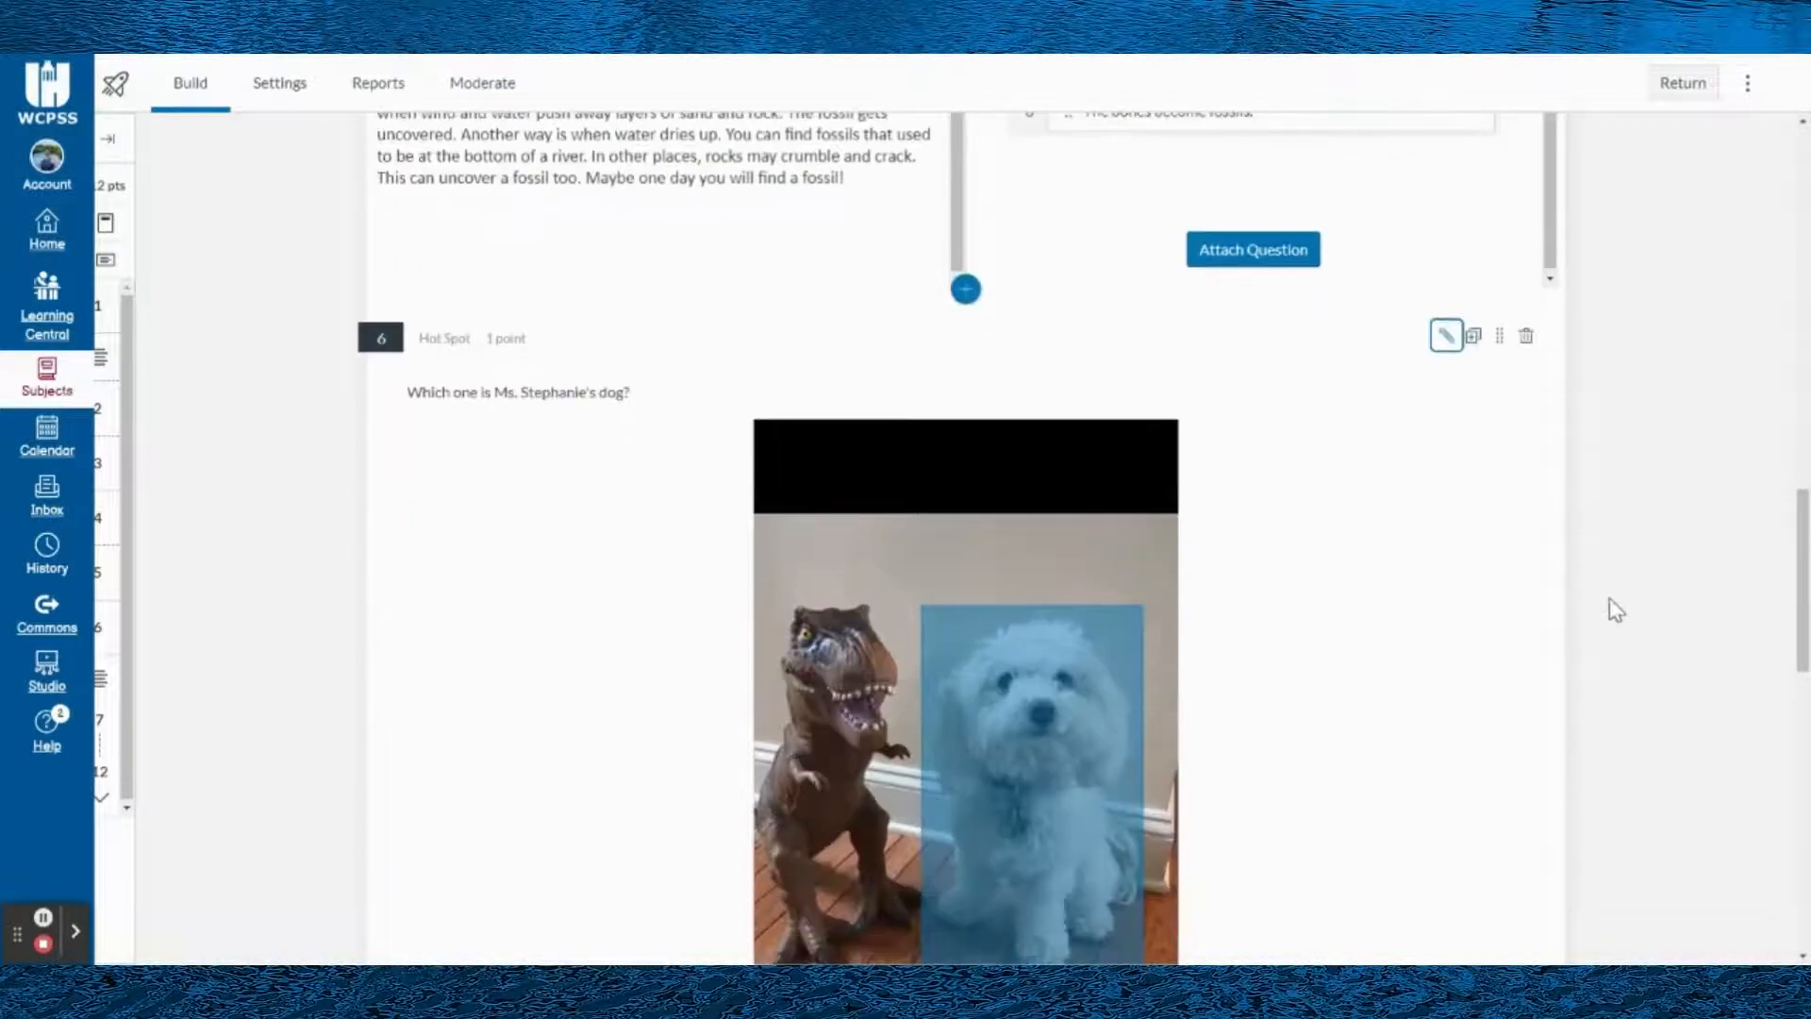
scroll(1622, 611, up, 2)
scroll(1632, 617, down, 18)
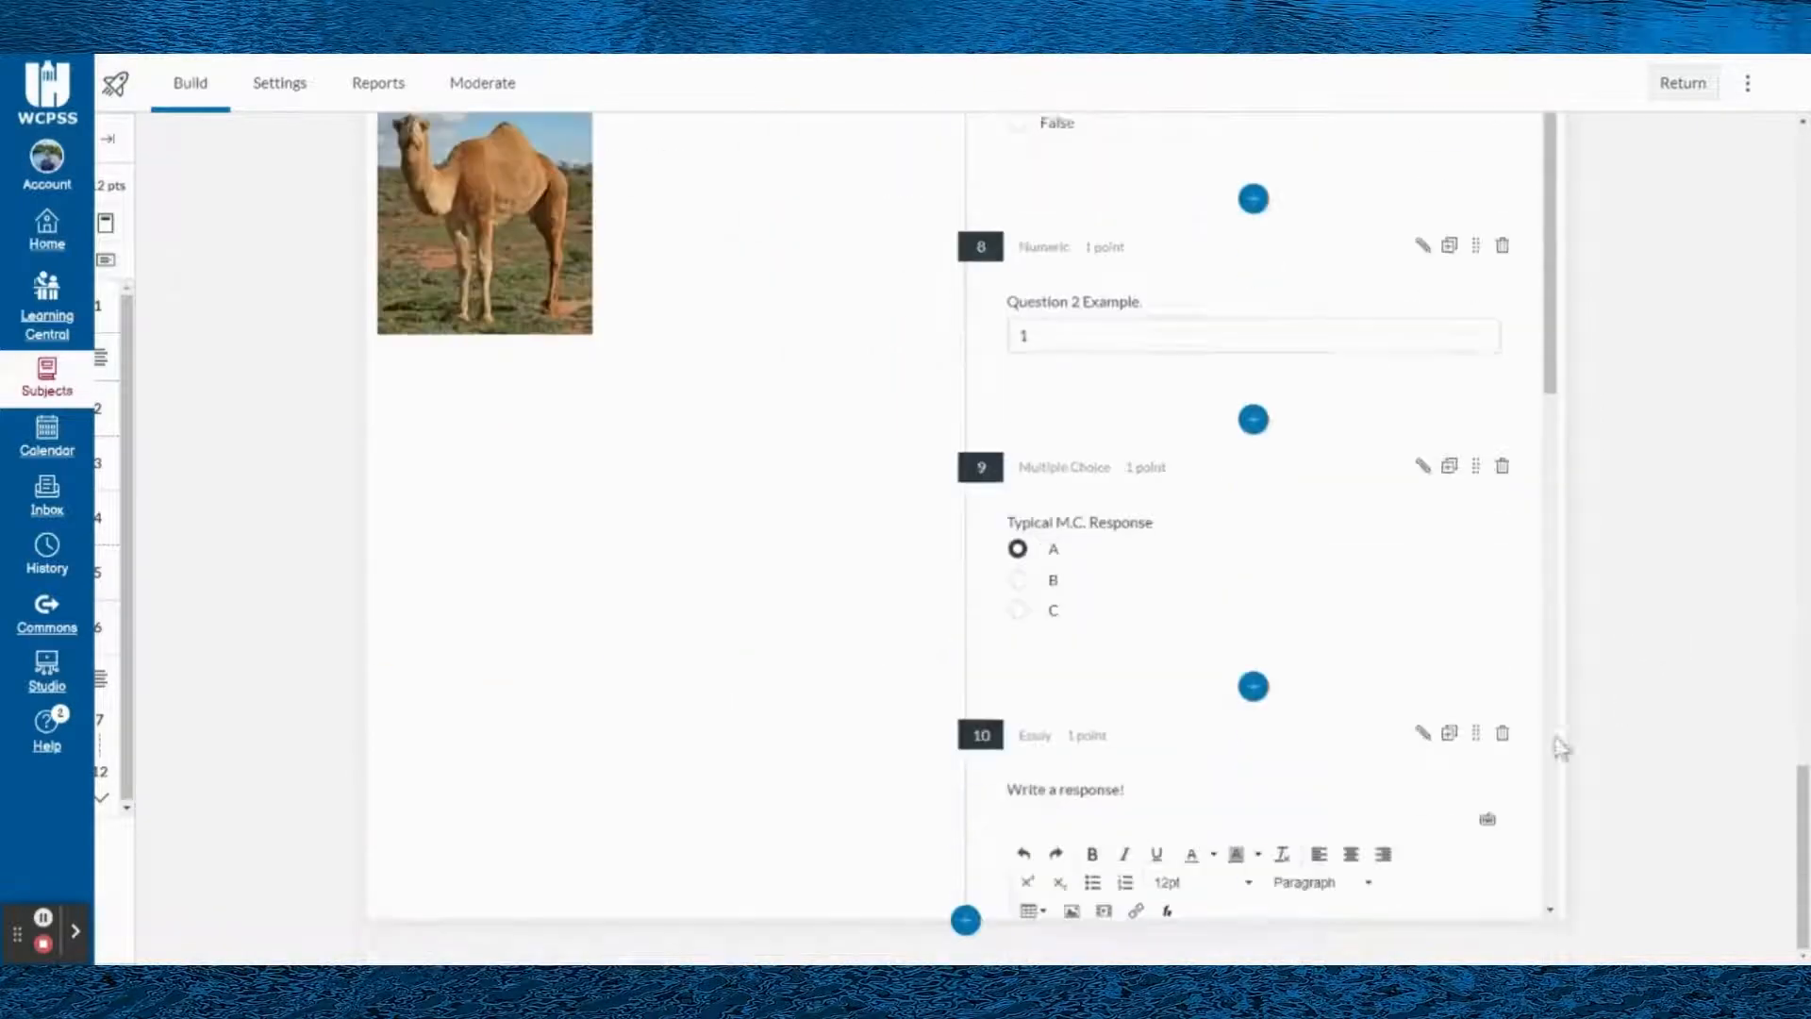
scroll(1724, 802, up, 20)
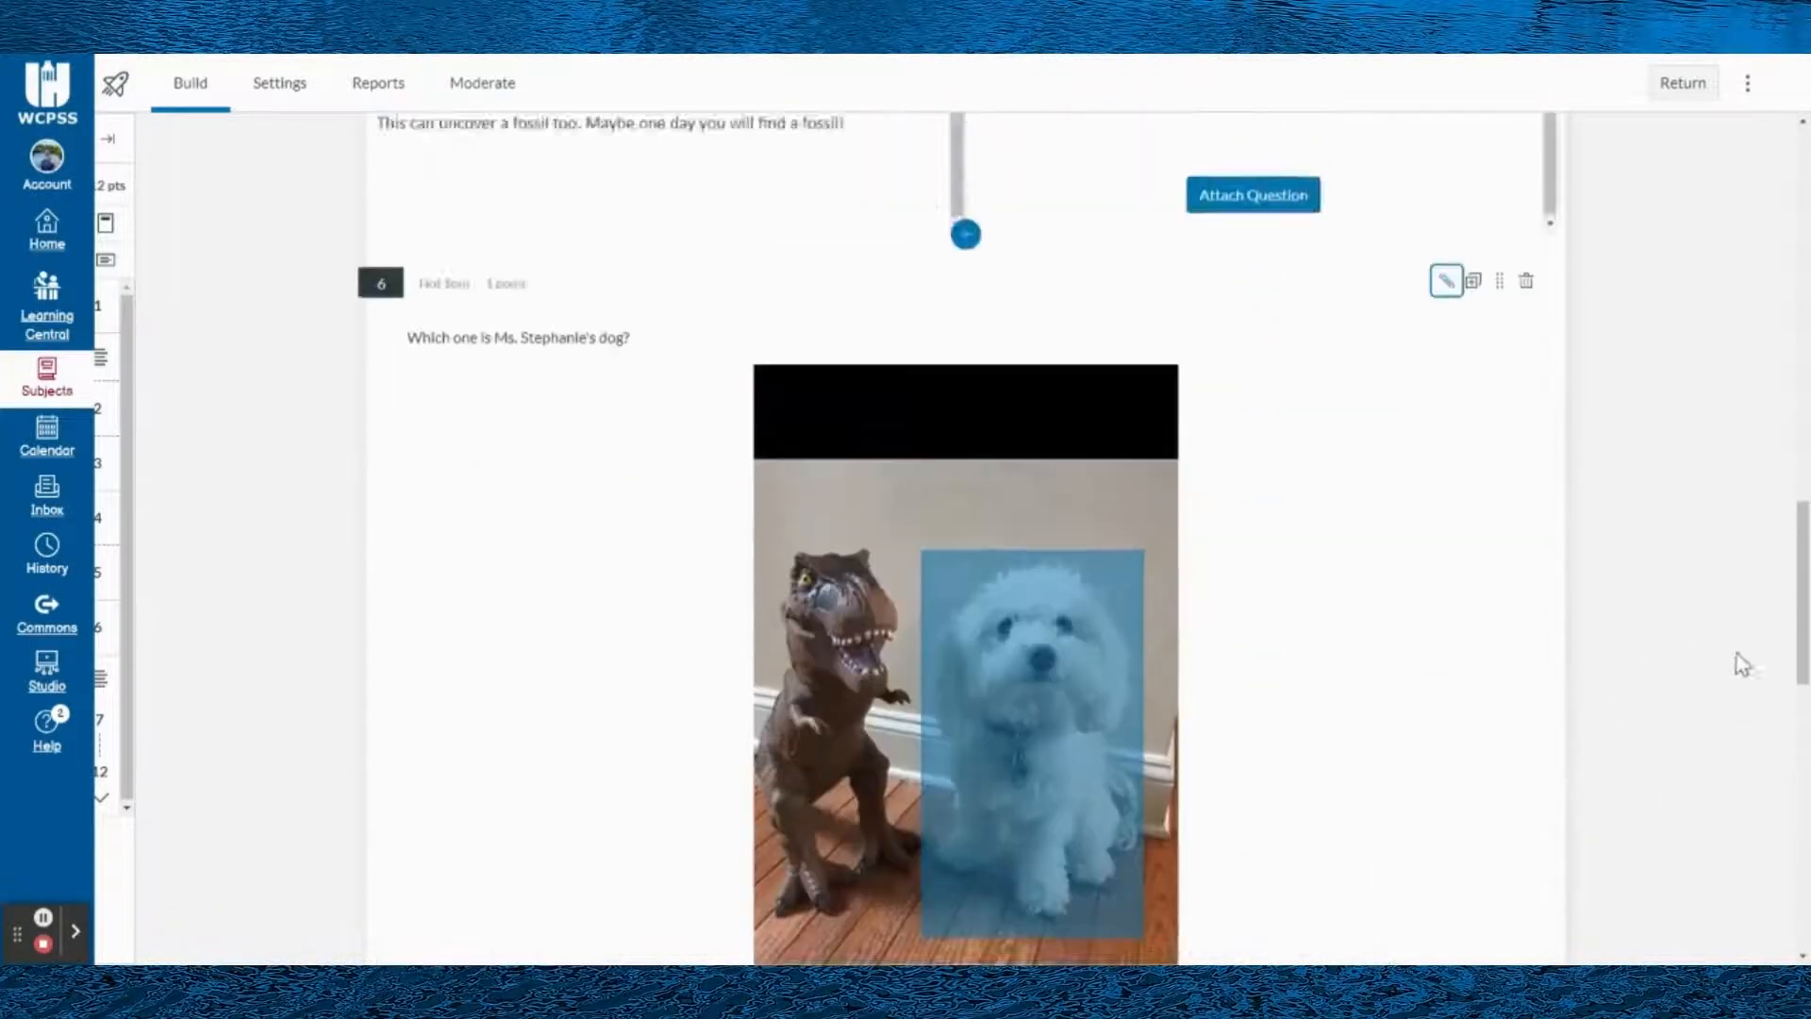
scroll(1734, 592, up, 2)
click(1506, 185)
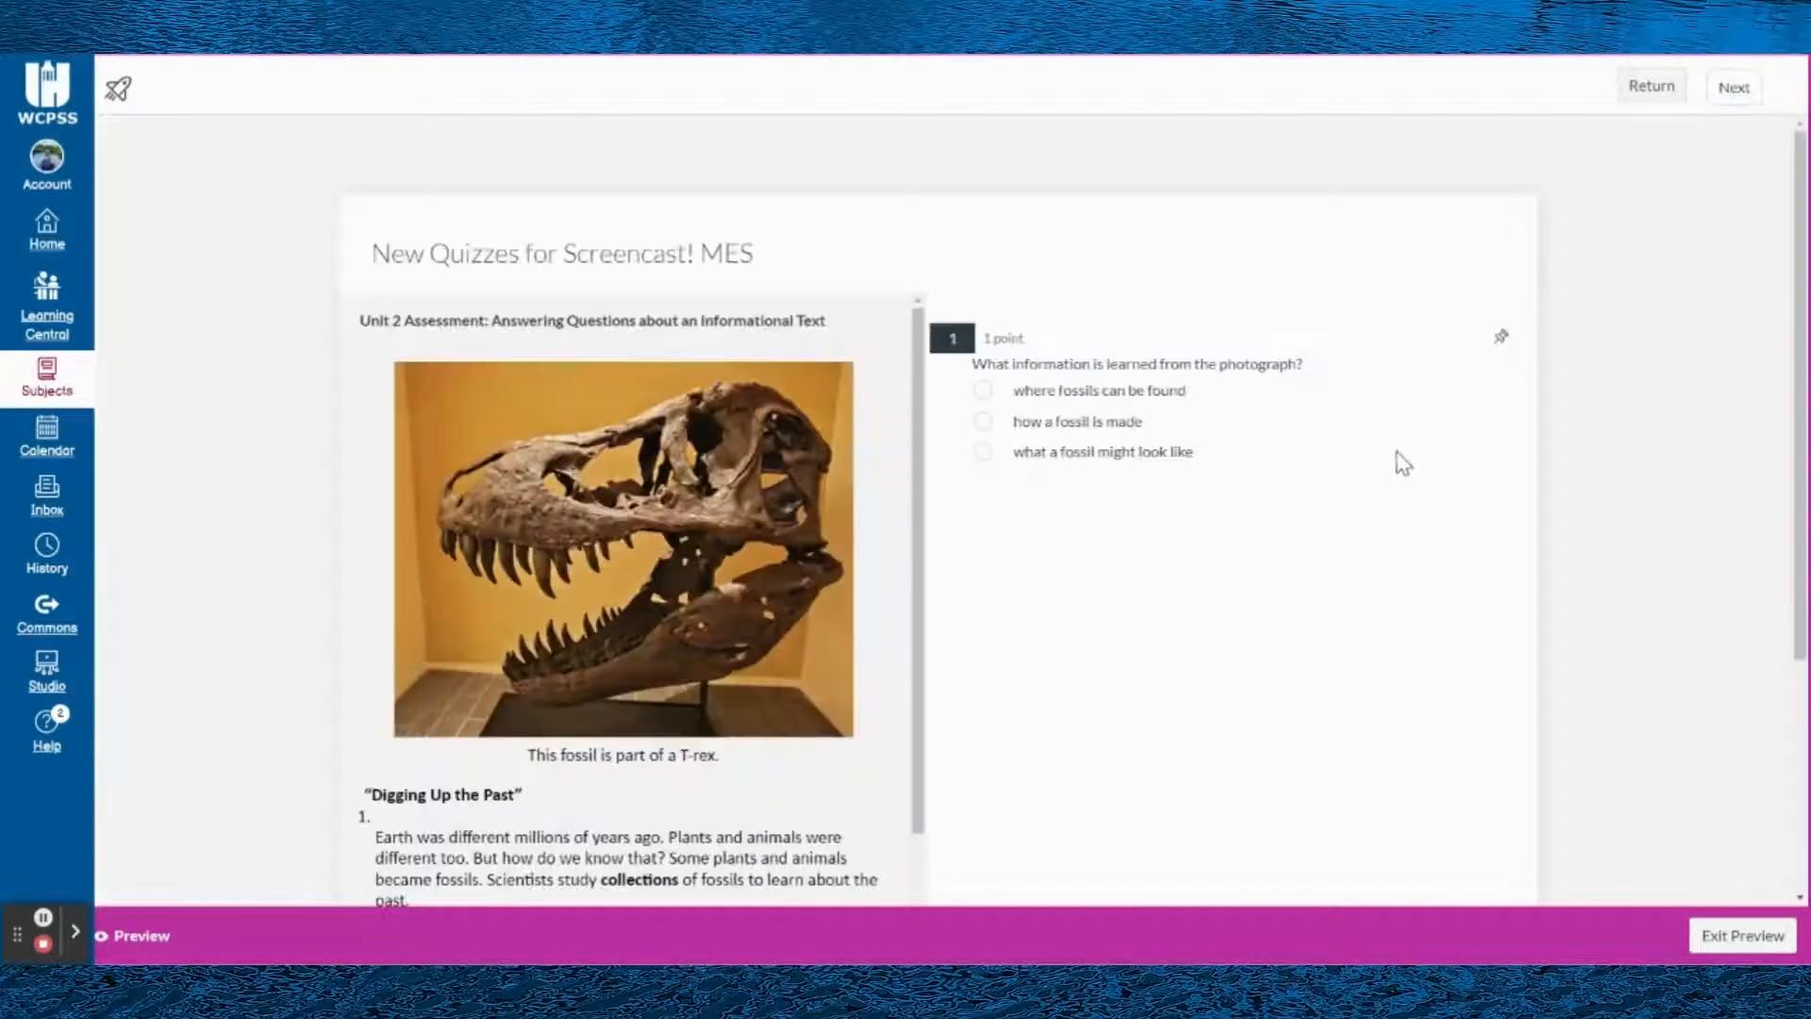
- Advance the preview to question 2 and compare its stem with the fossil passage
scroll(1415, 543, down, 3)
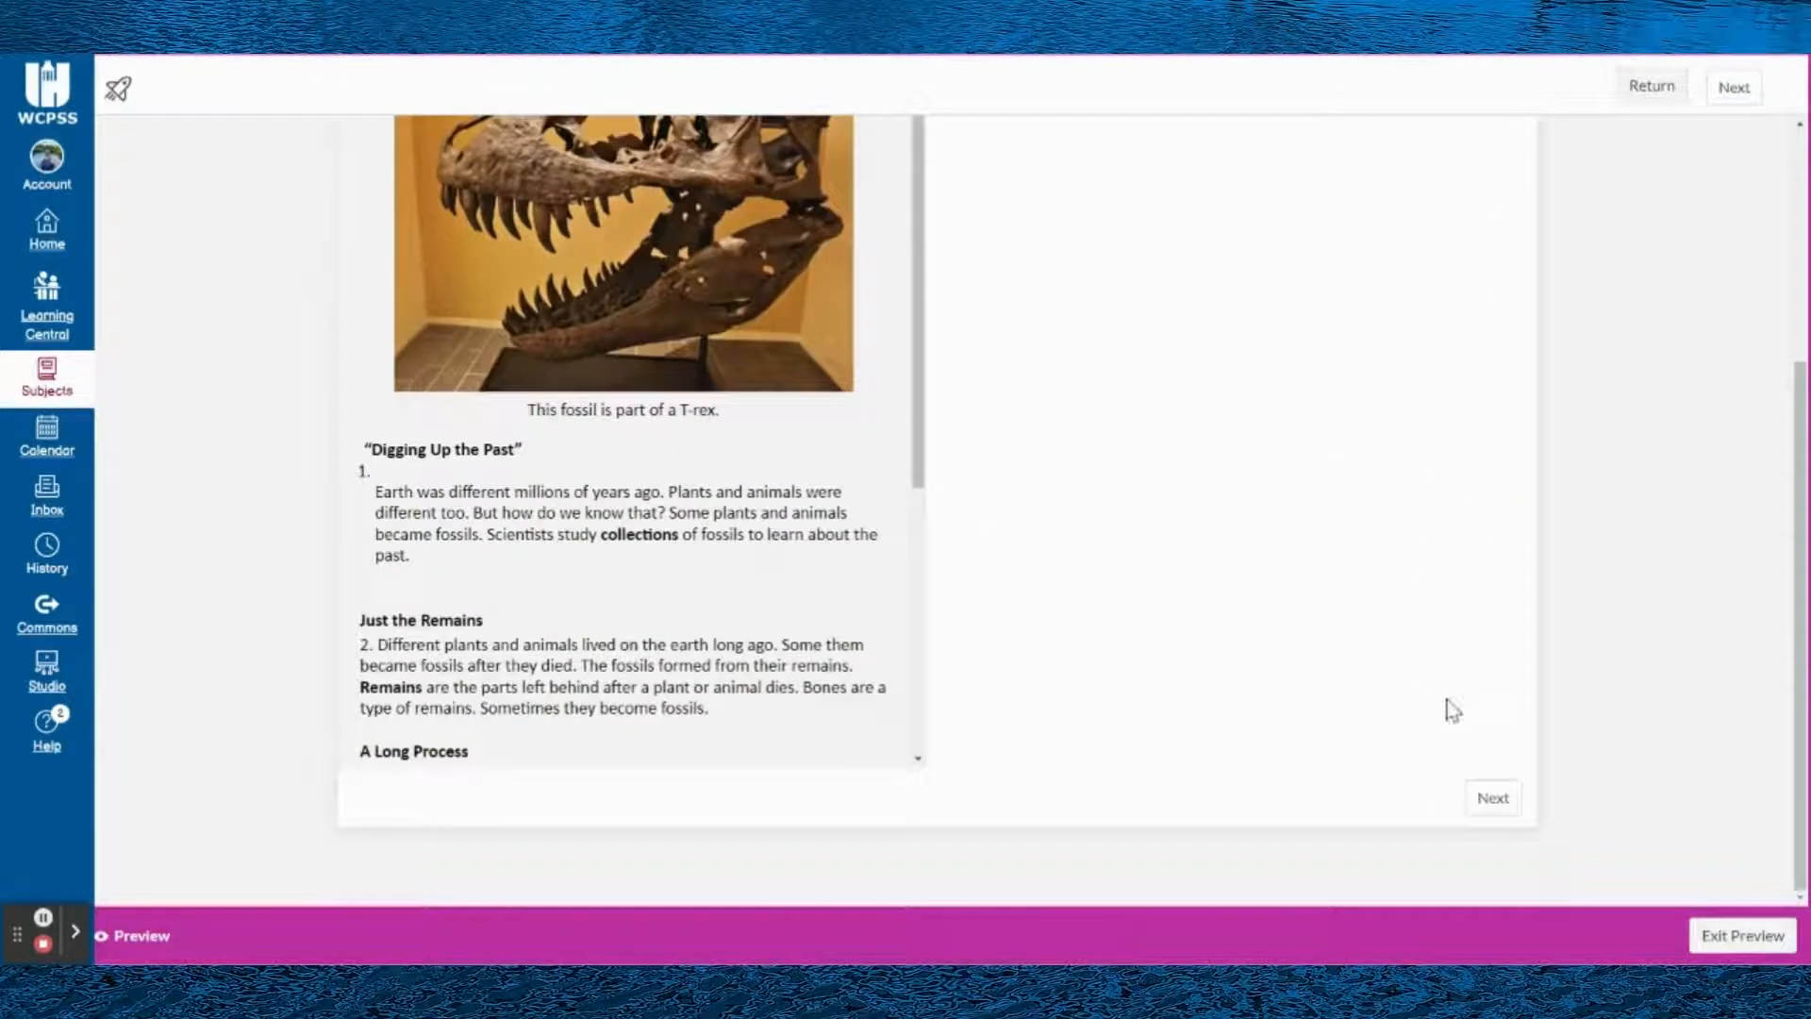
click(1493, 798)
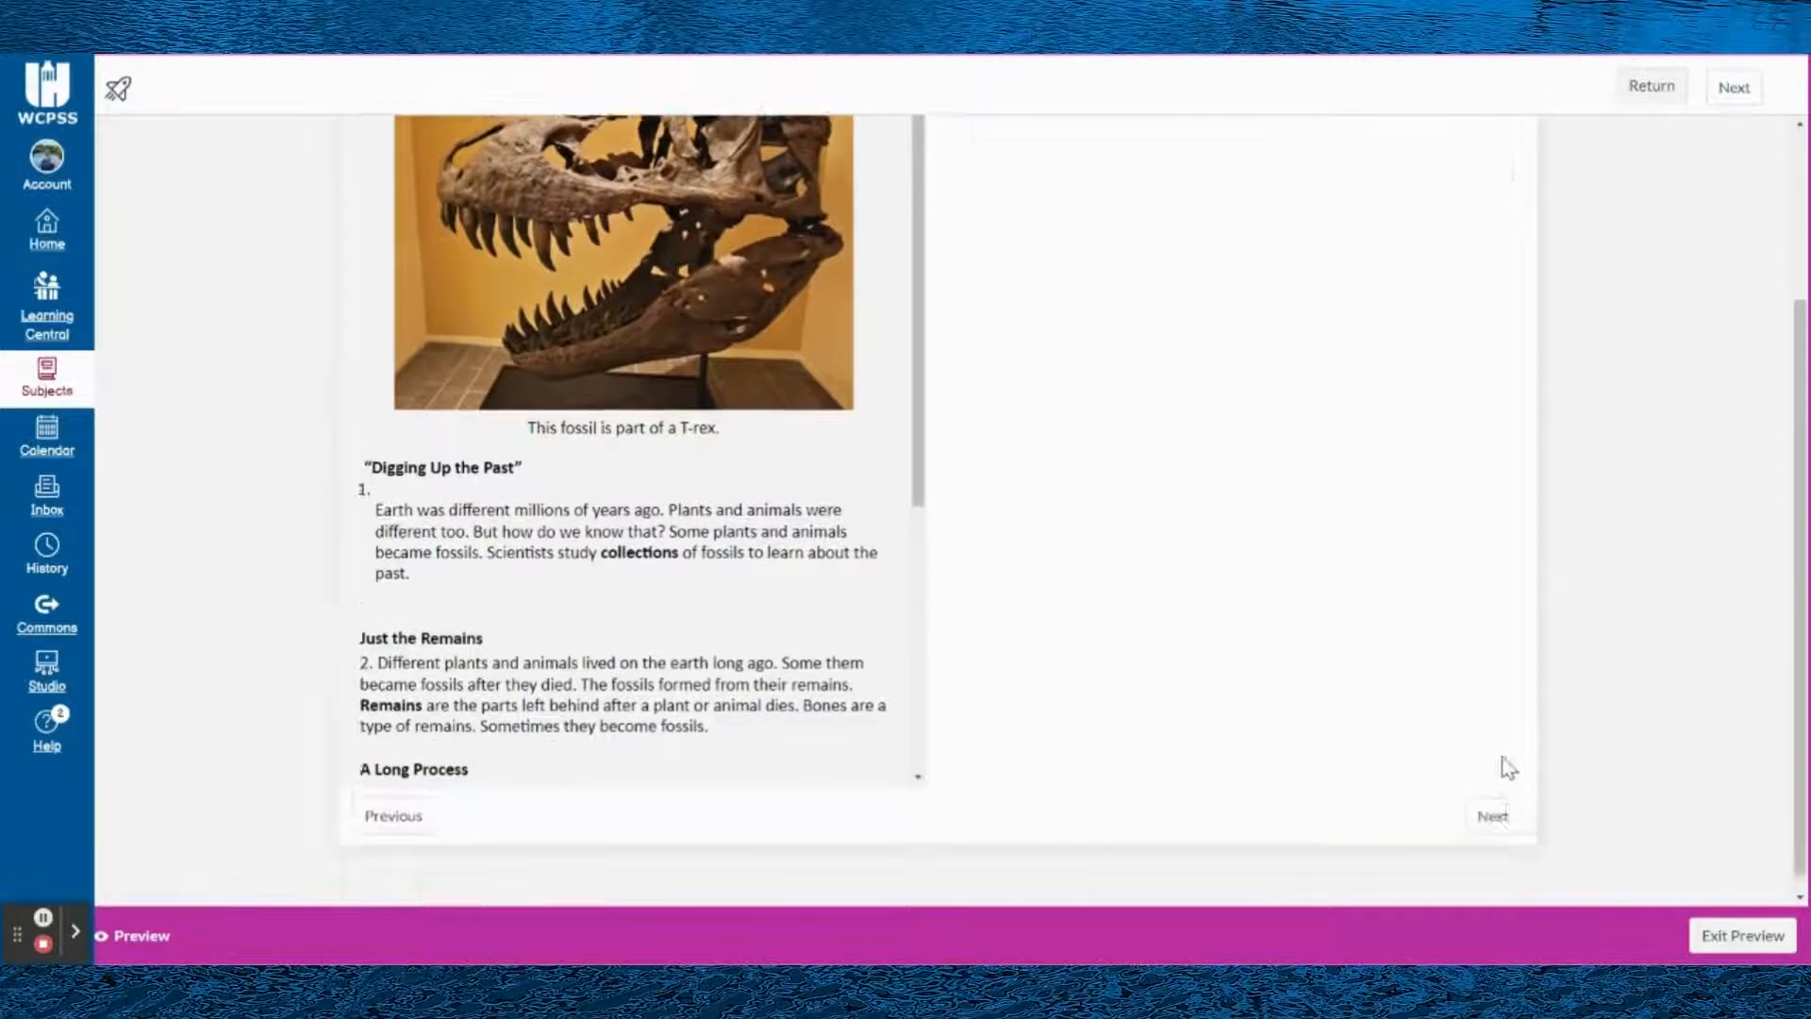
scroll(658, 475, down, 5)
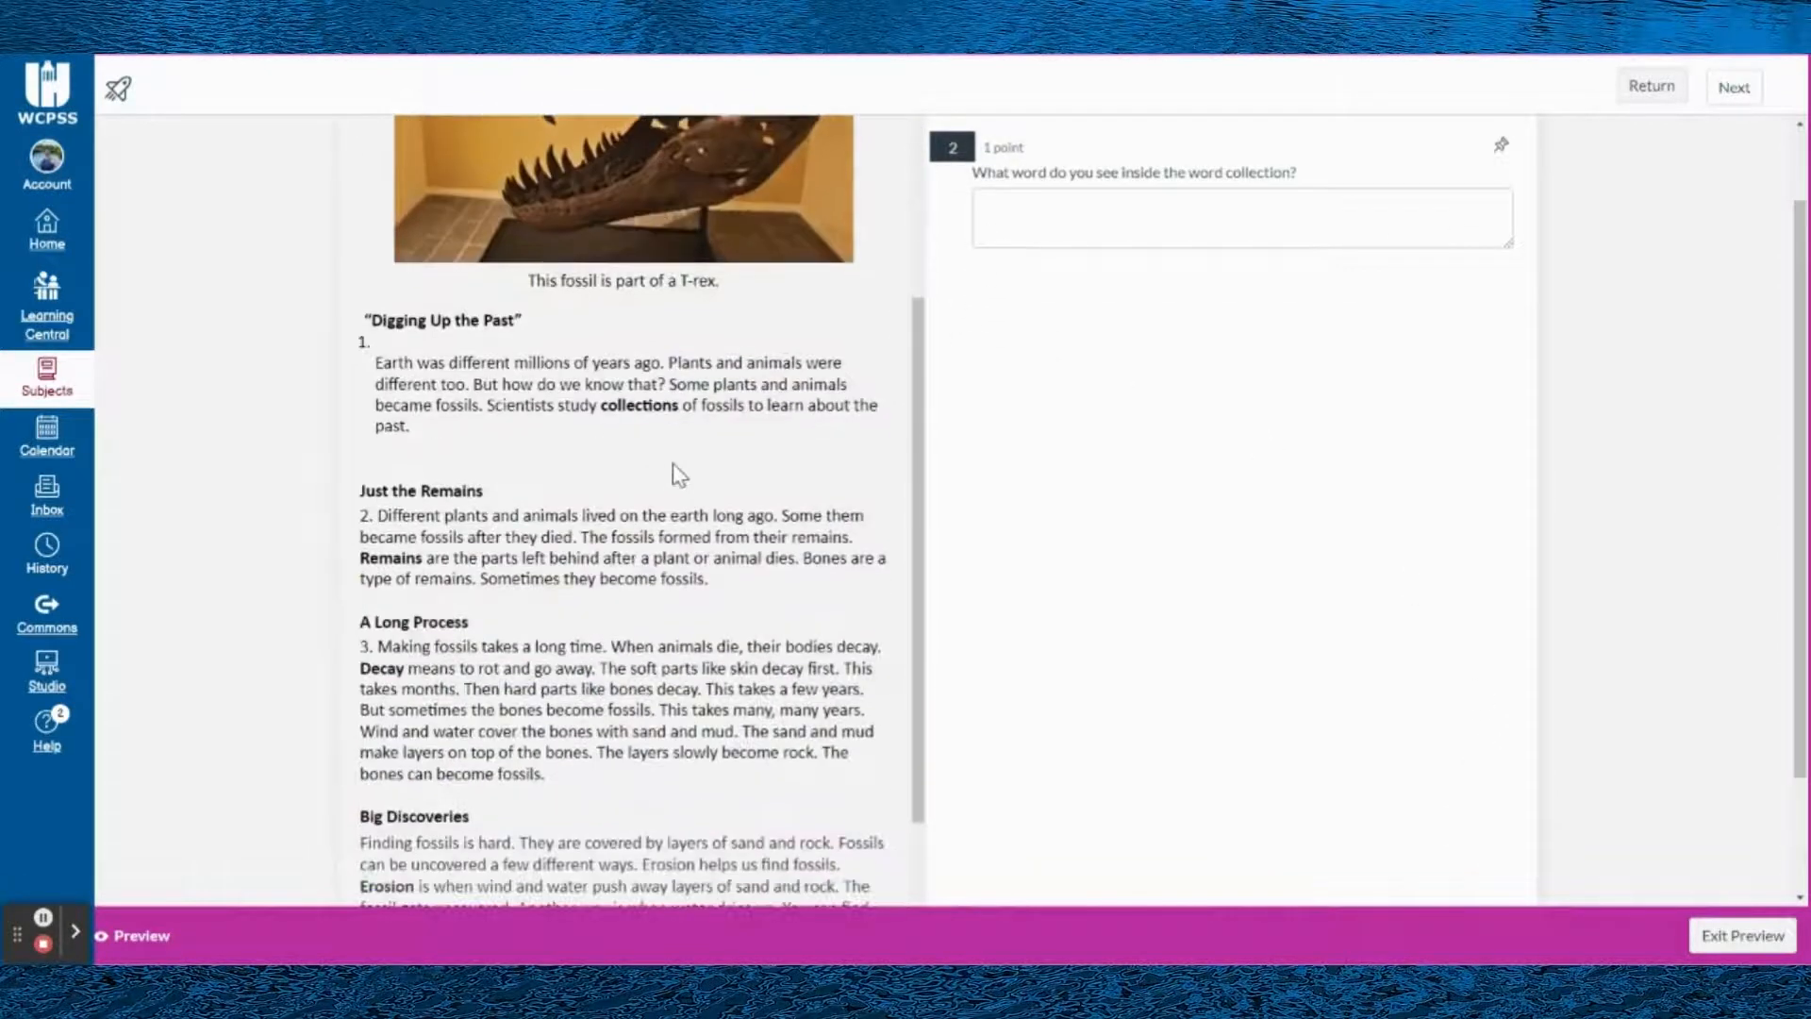
scroll(723, 308, up, 4)
scroll(1071, 221, up, 1)
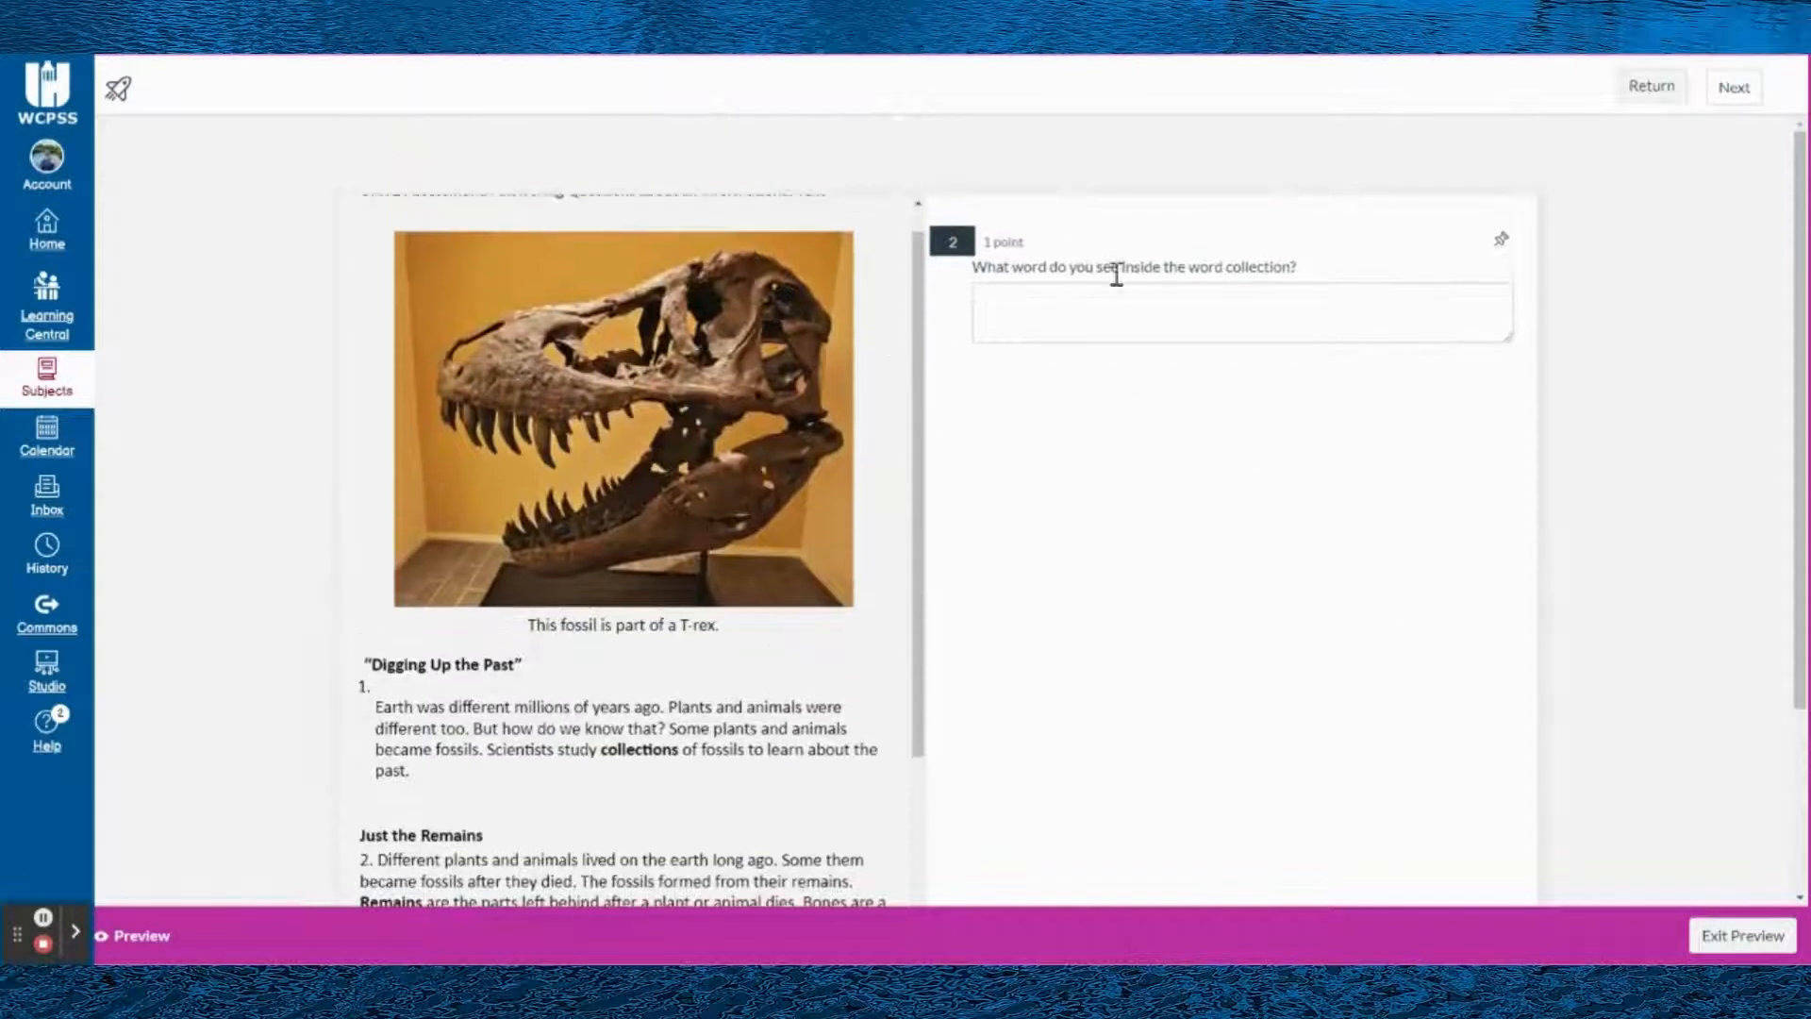
scroll(1516, 377, down, 1)
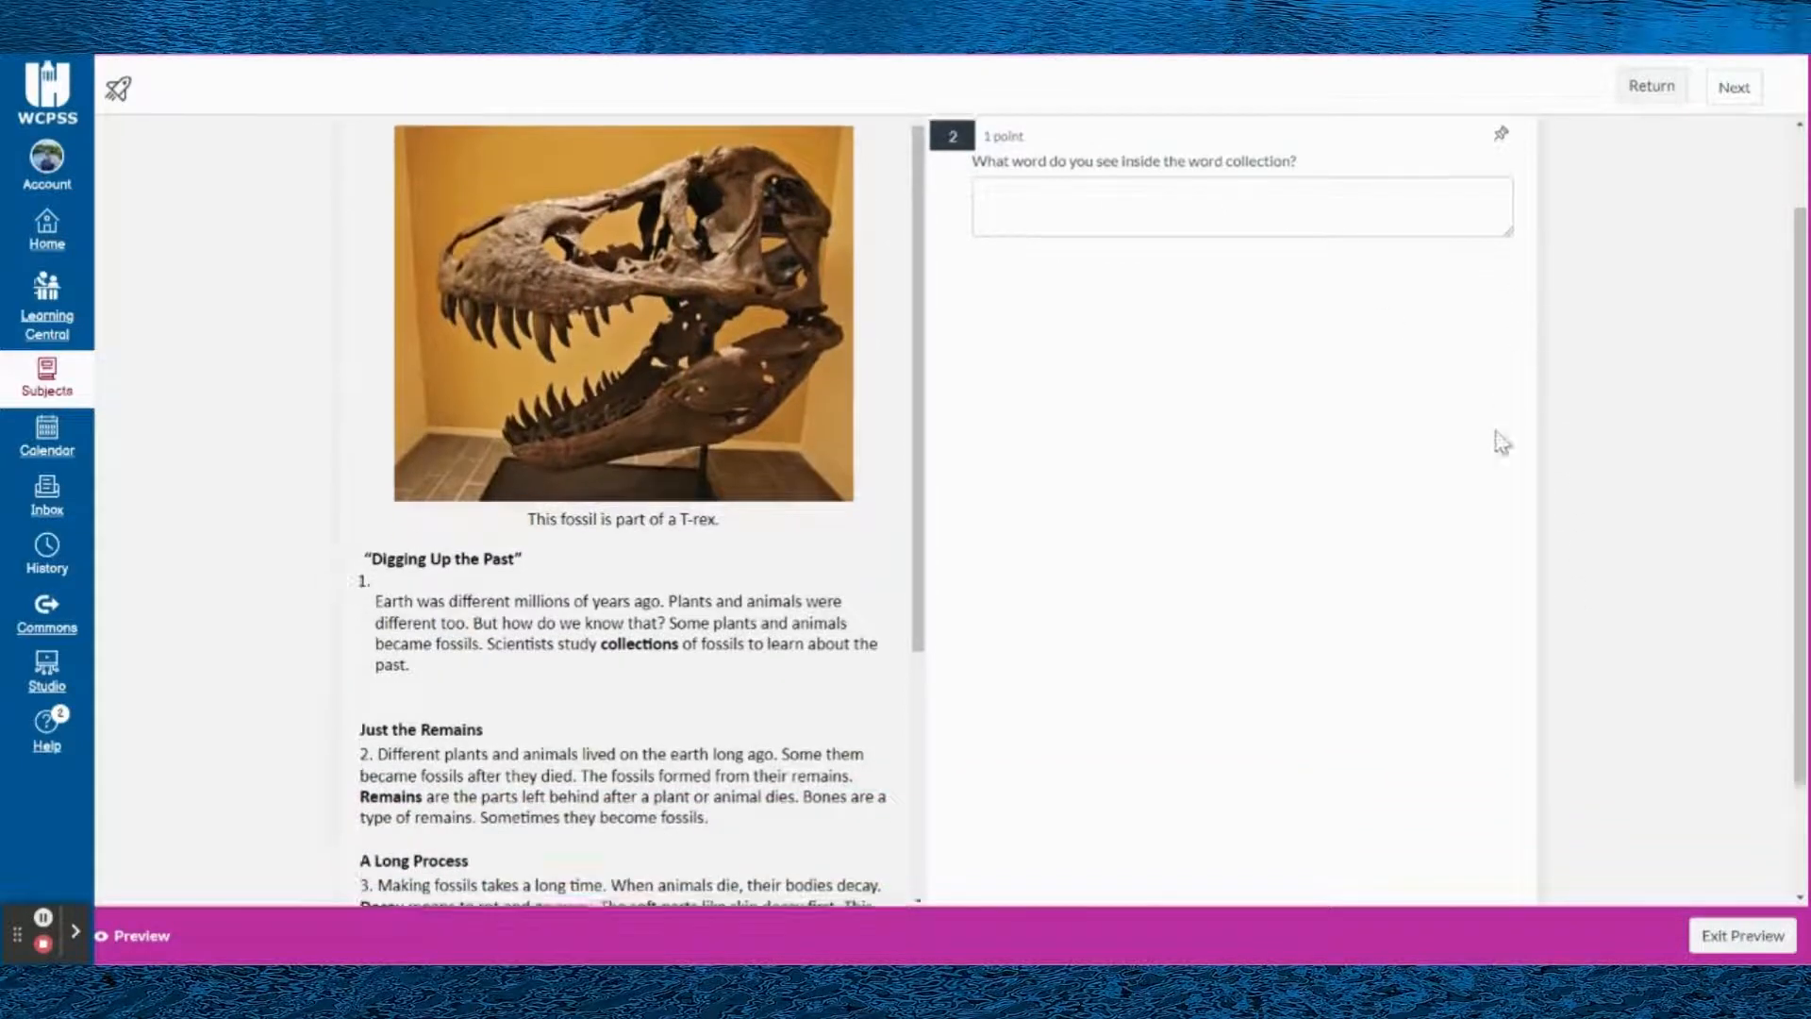
- Advance the preview through the remaining fossil questions, past the Ordering question, to the Hot Spot question
scroll(1548, 784, down, 2)
click(1500, 798)
scroll(1472, 754, down, 2)
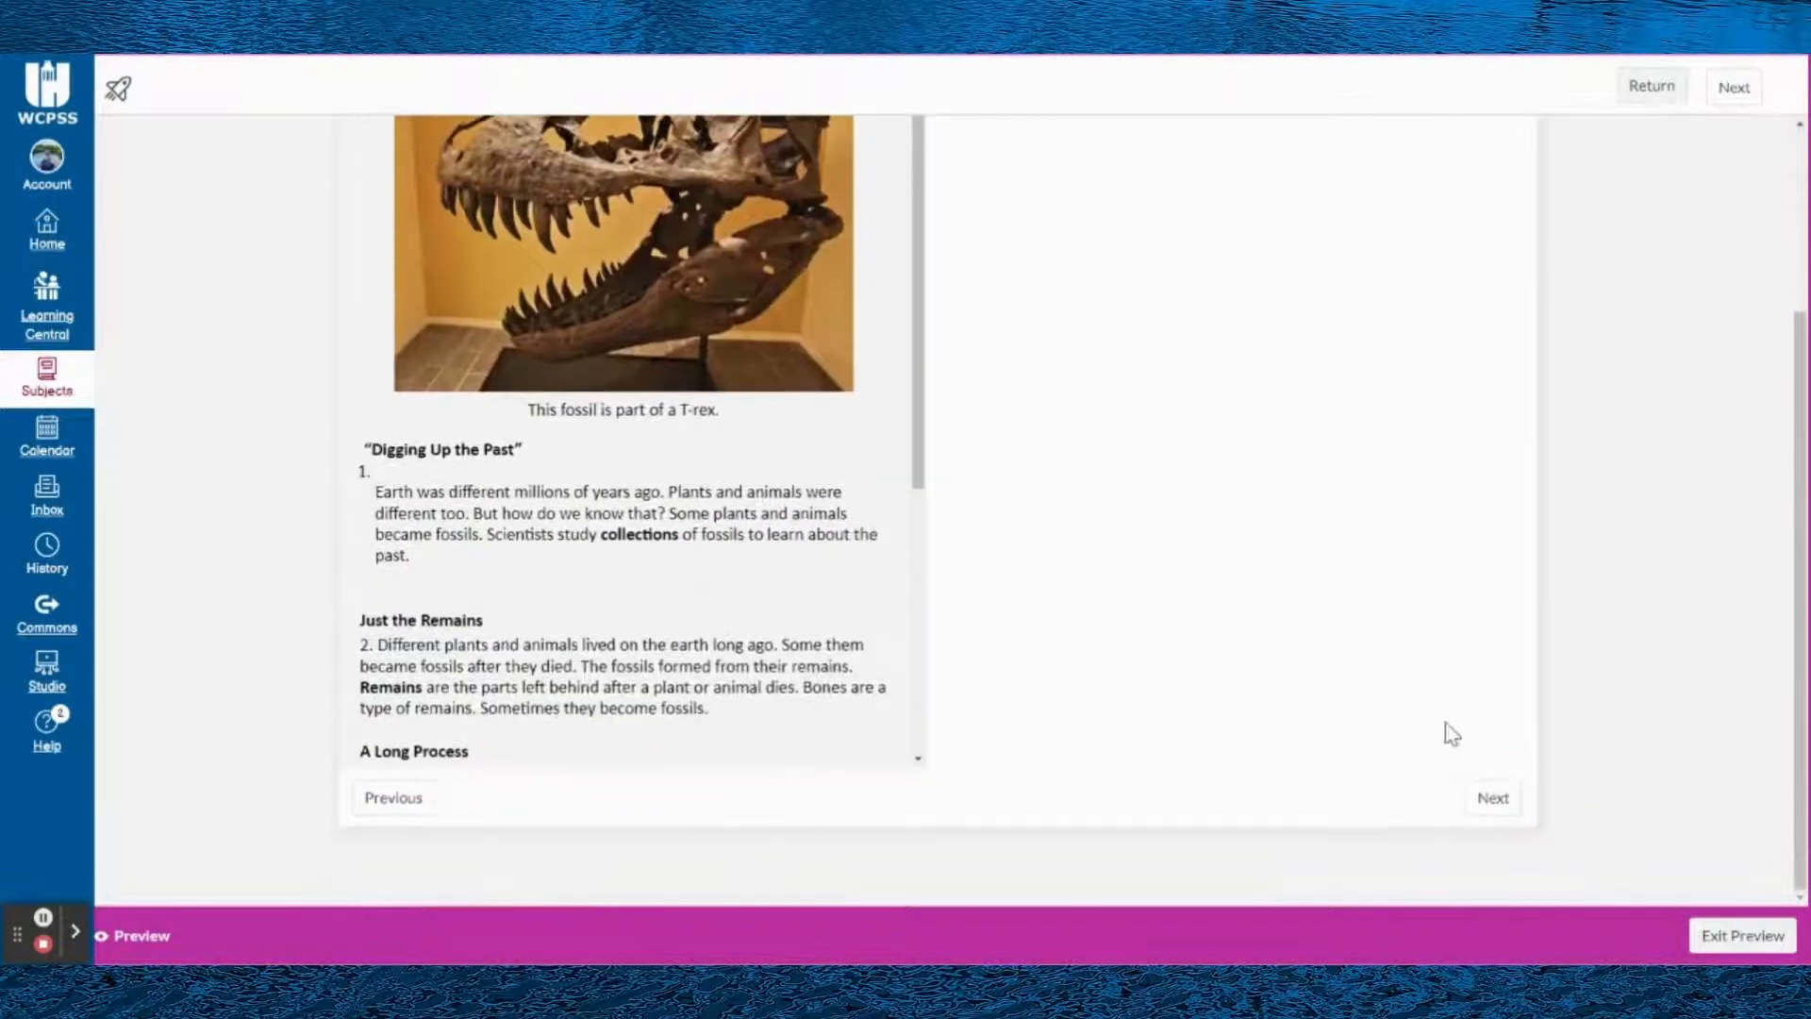
click(1486, 797)
scroll(1321, 472, down, 2)
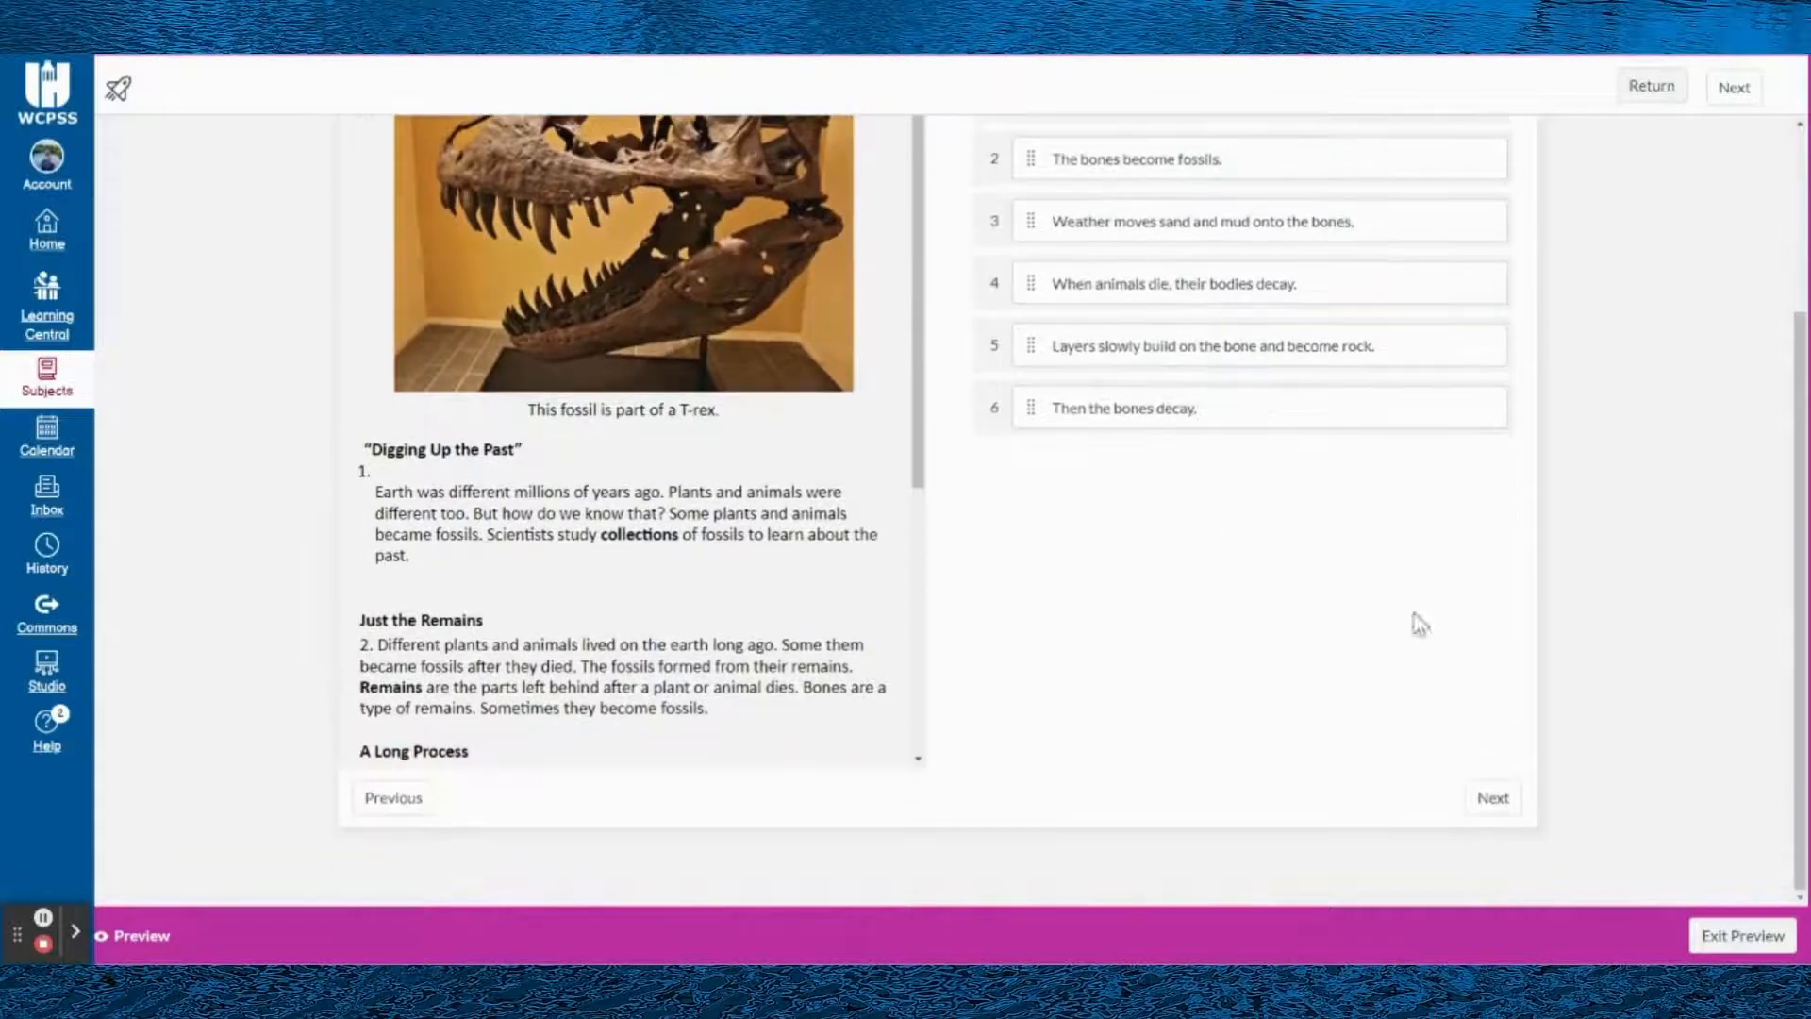
click(1509, 810)
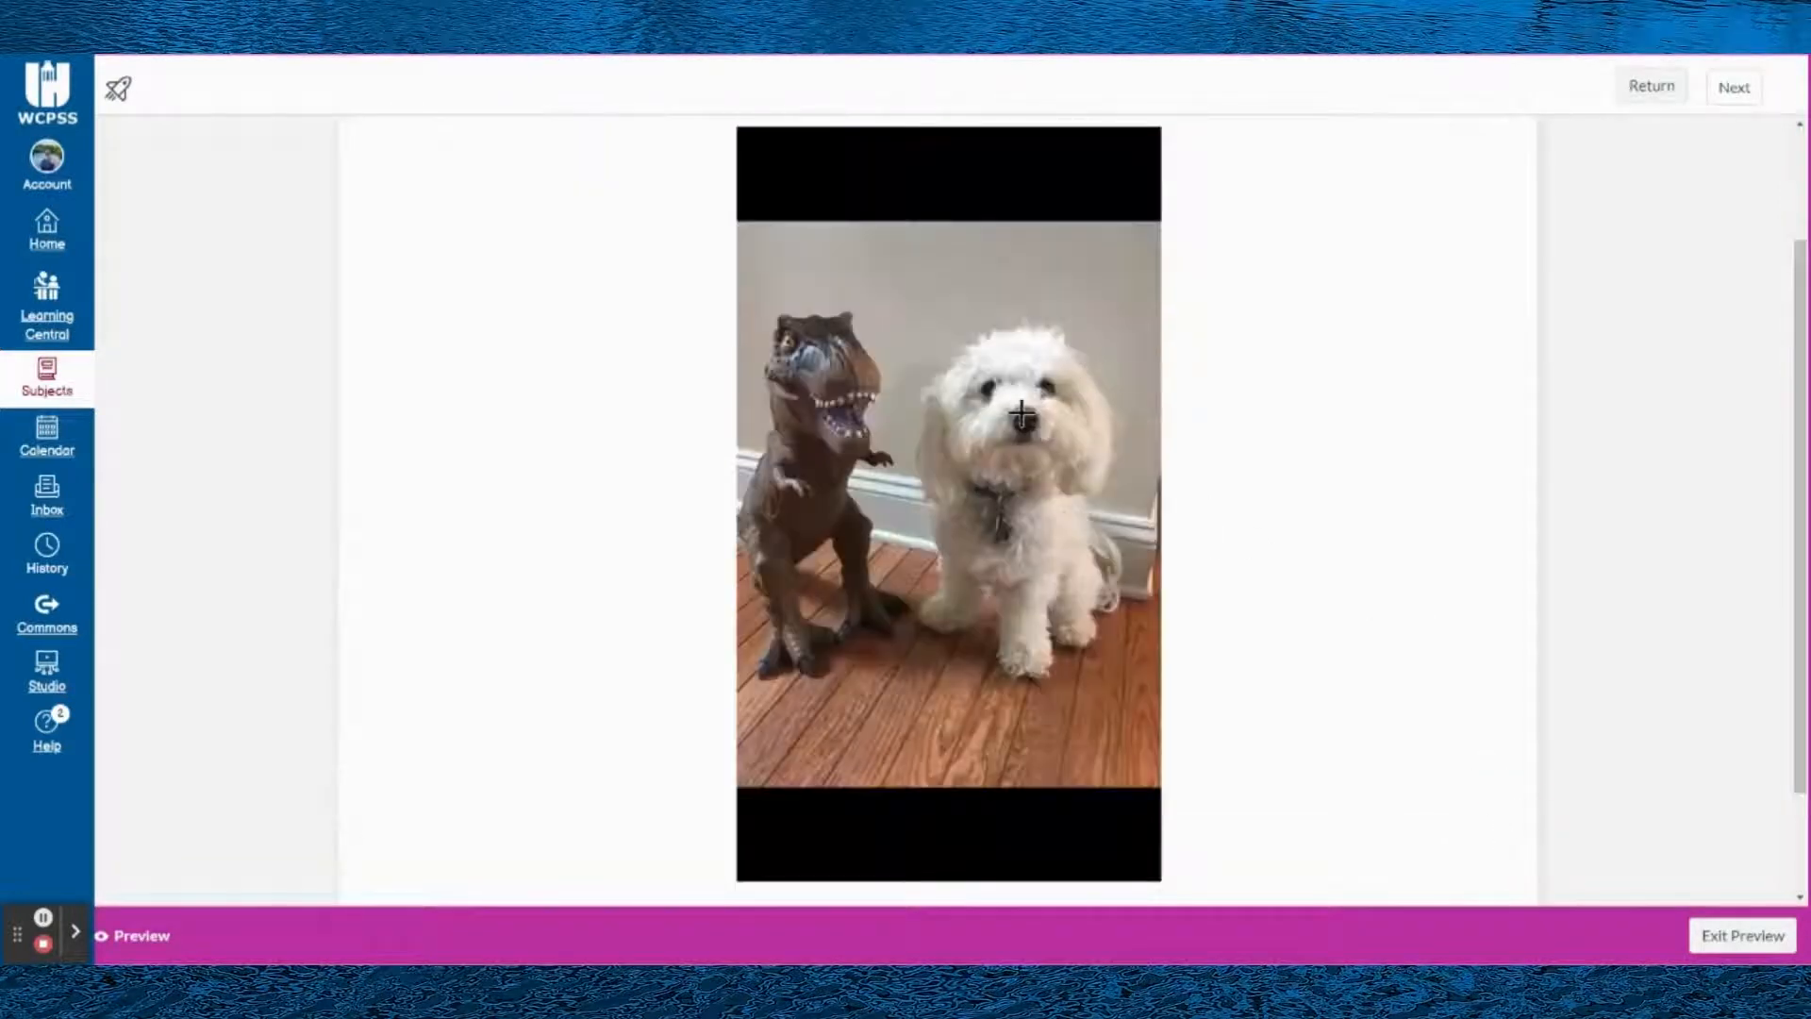
- Try several answer points on the previewed Hot Spot image, finishing with the marker on the dog's nose
click(783, 254)
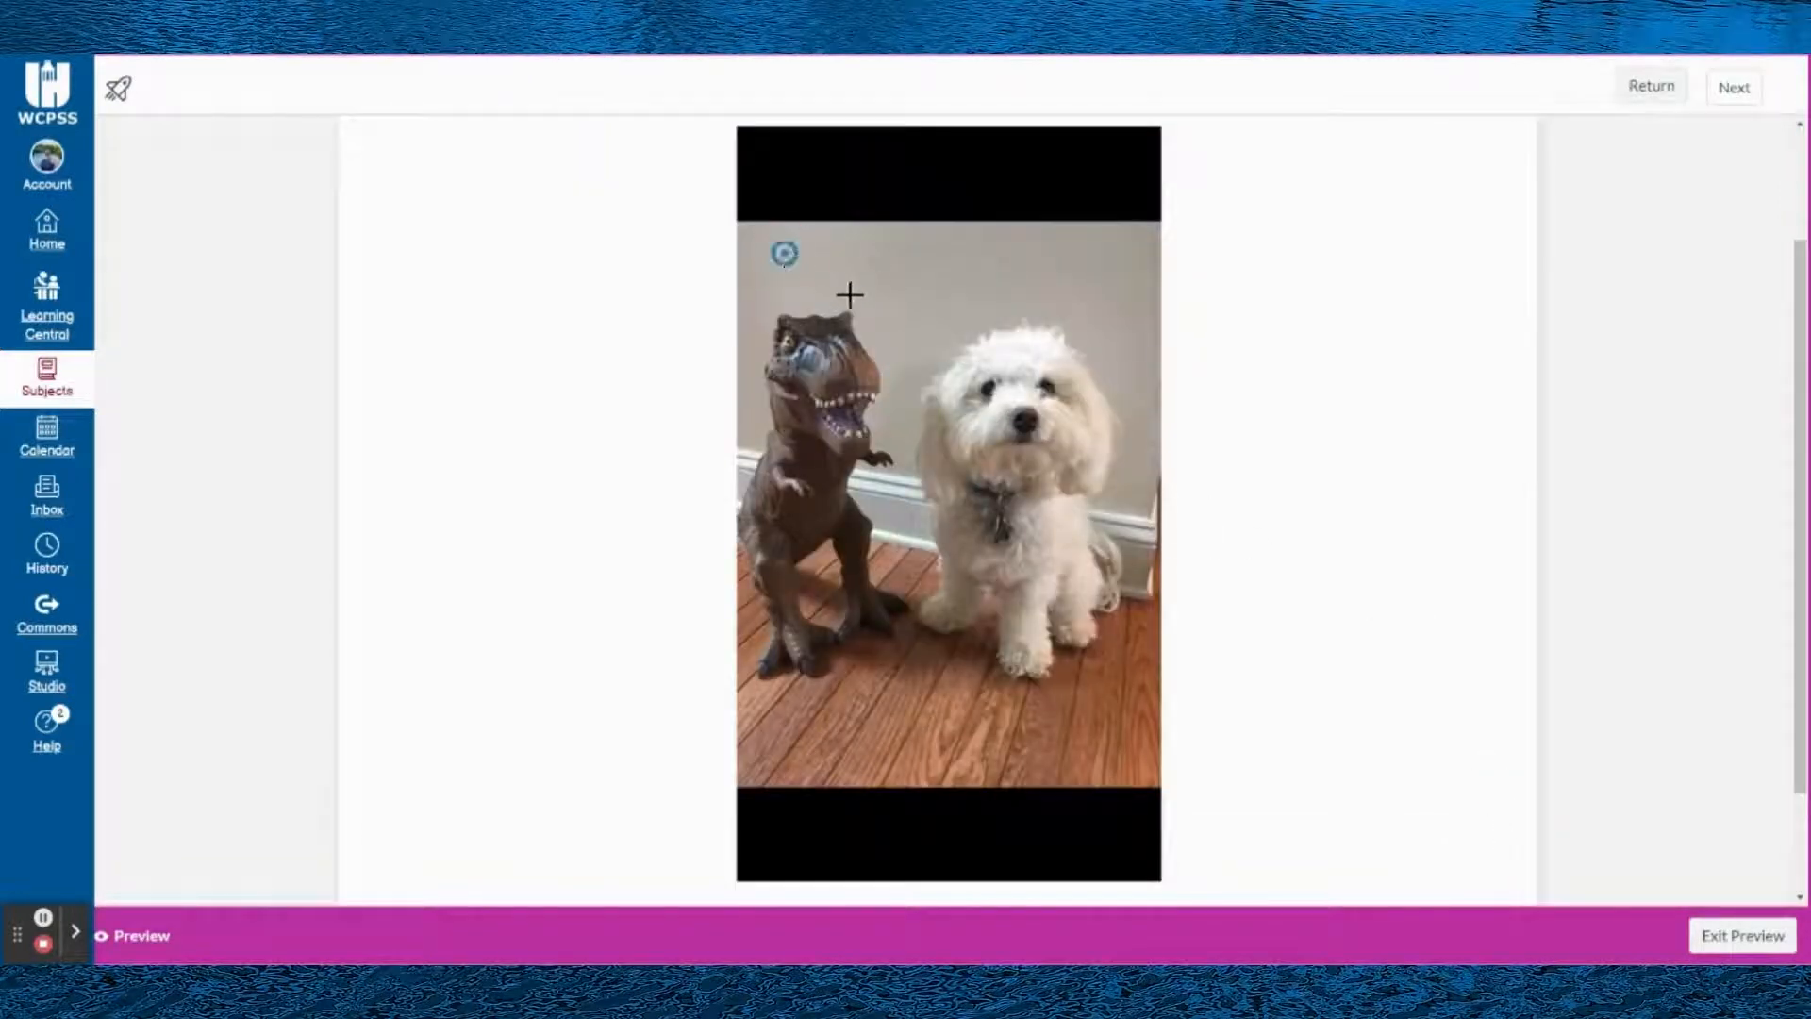
click(1061, 272)
click(980, 439)
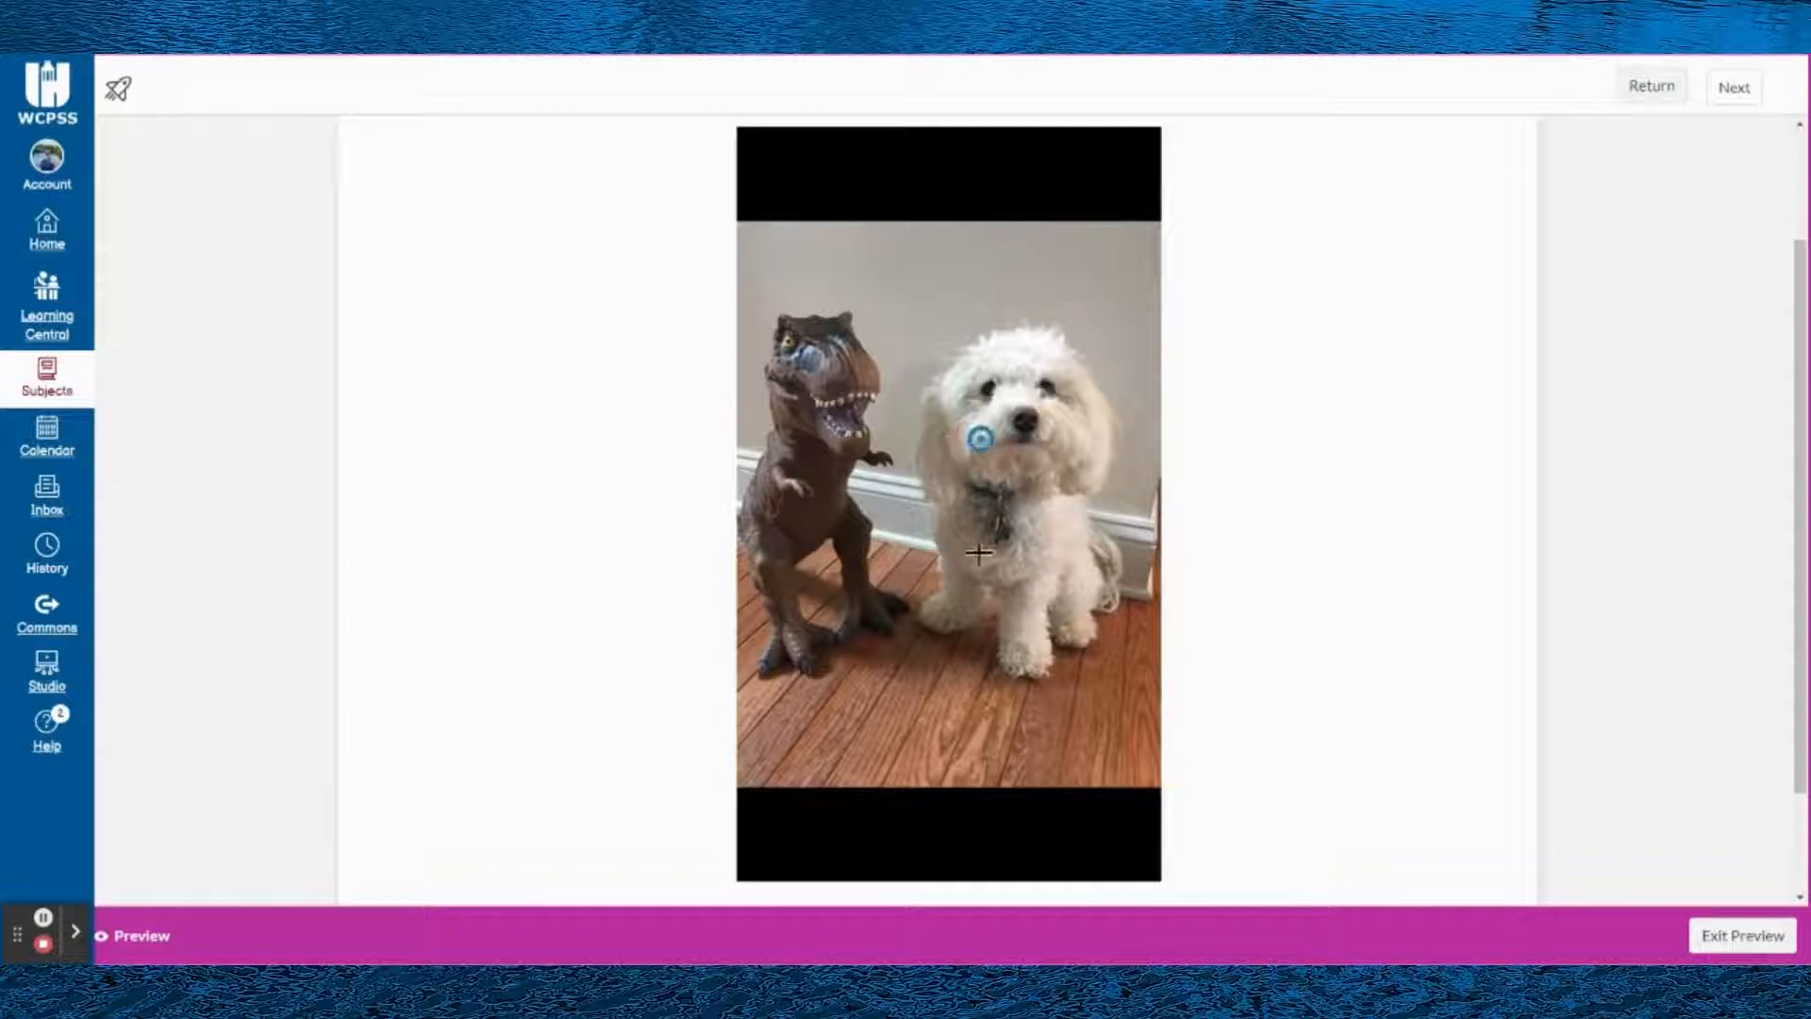
click(824, 650)
click(822, 226)
click(1095, 249)
click(811, 329)
click(770, 485)
click(1028, 423)
scroll(1038, 434, up, 2)
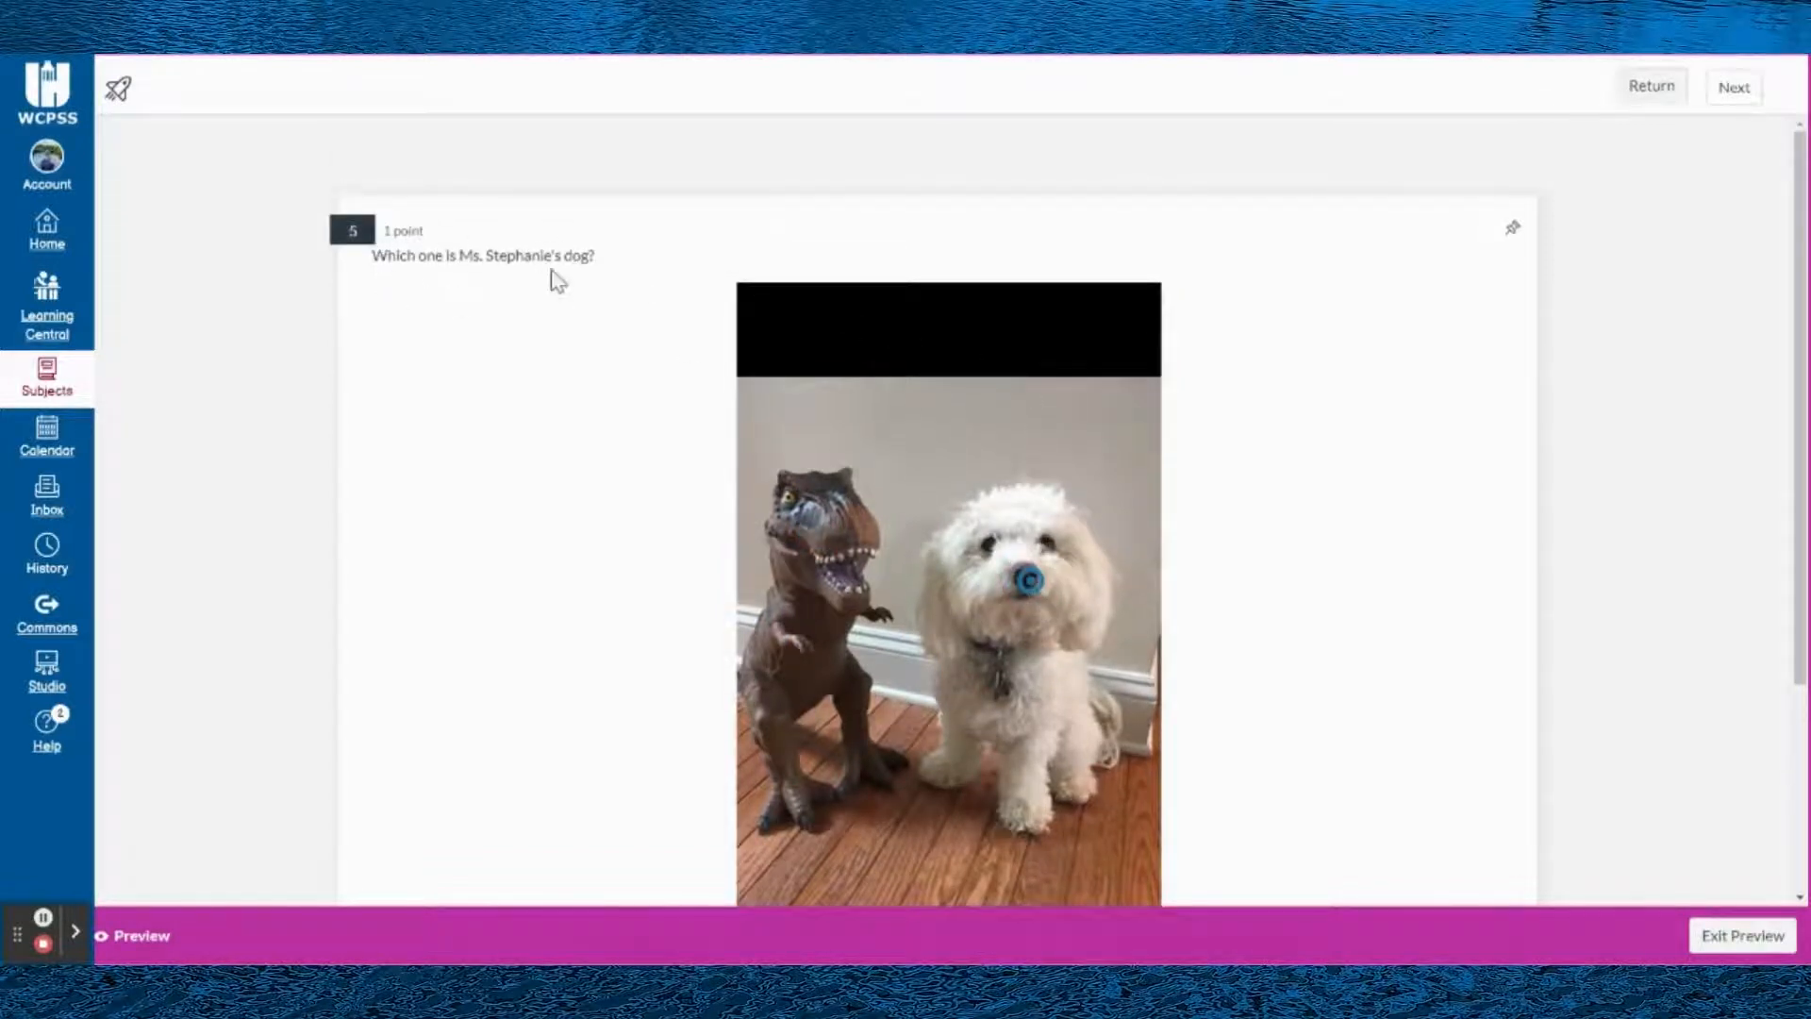
- Try more answer points on the previewed Hot Spot image, around the dog, the floor and the dinosaur, finishing just above the dinosaur's head
click(960, 431)
click(974, 789)
click(789, 815)
click(1092, 449)
scroll(956, 608, down, 2)
click(1092, 667)
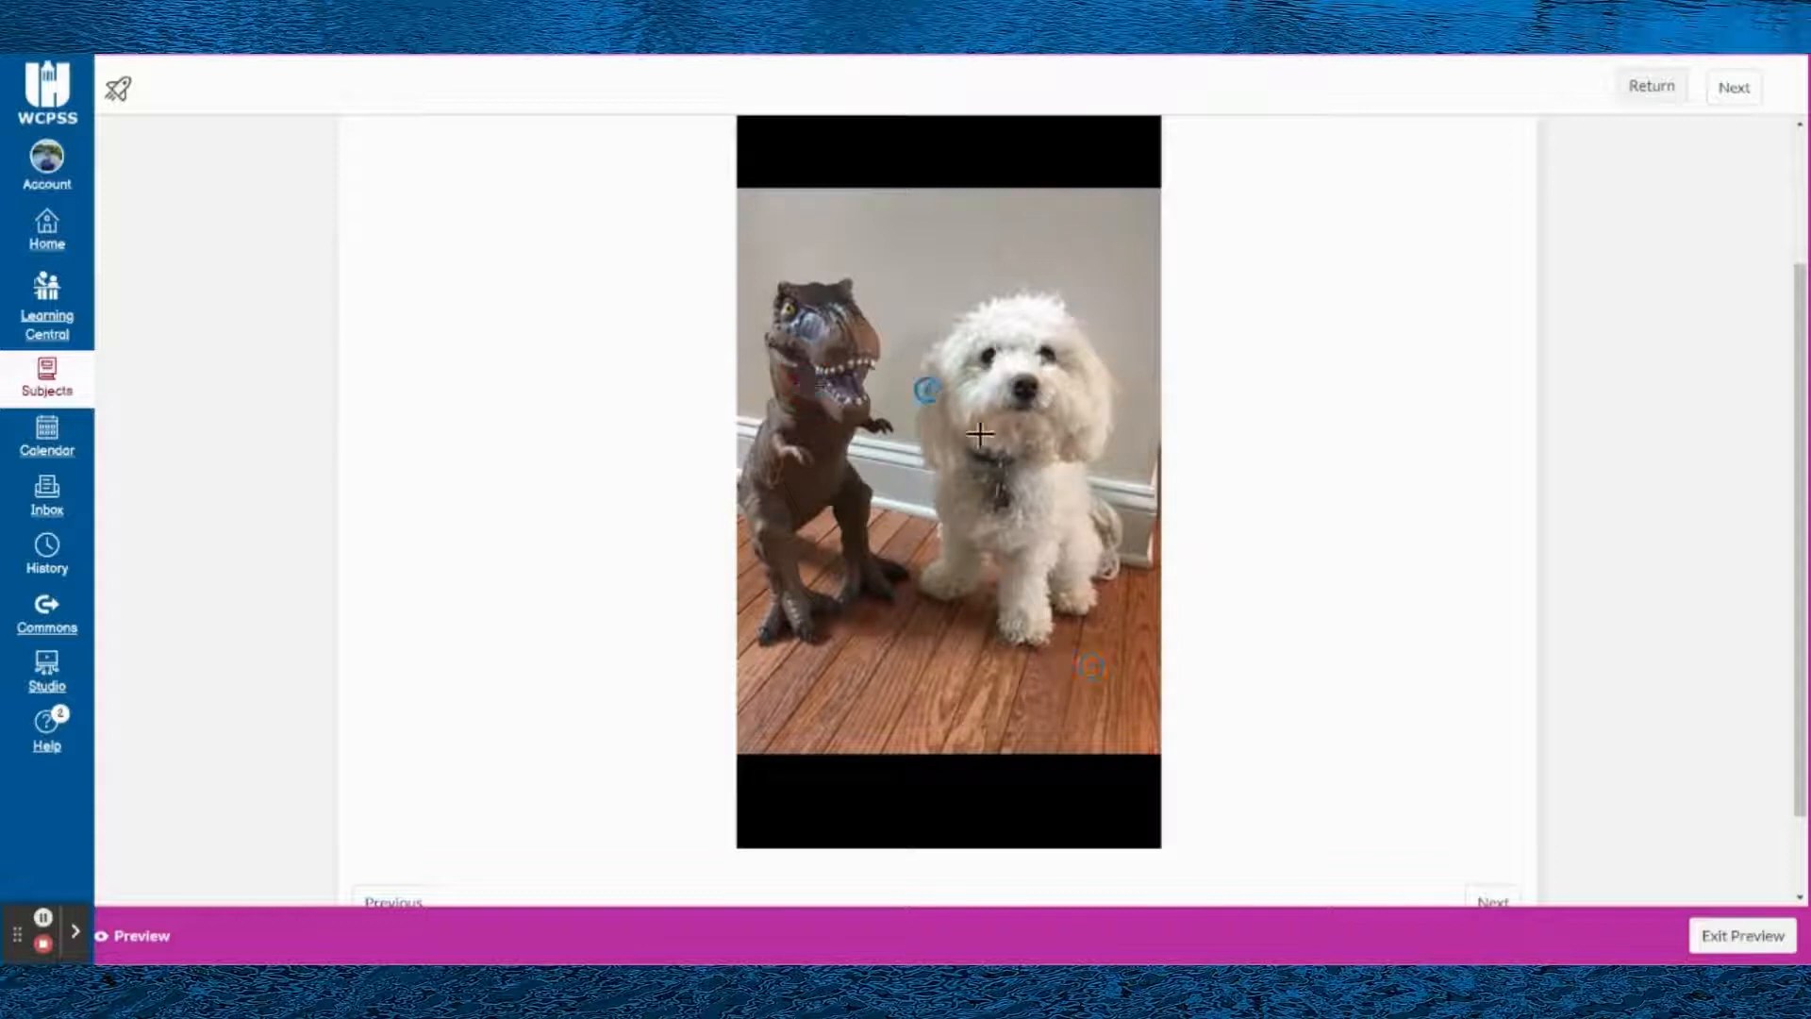
click(1008, 482)
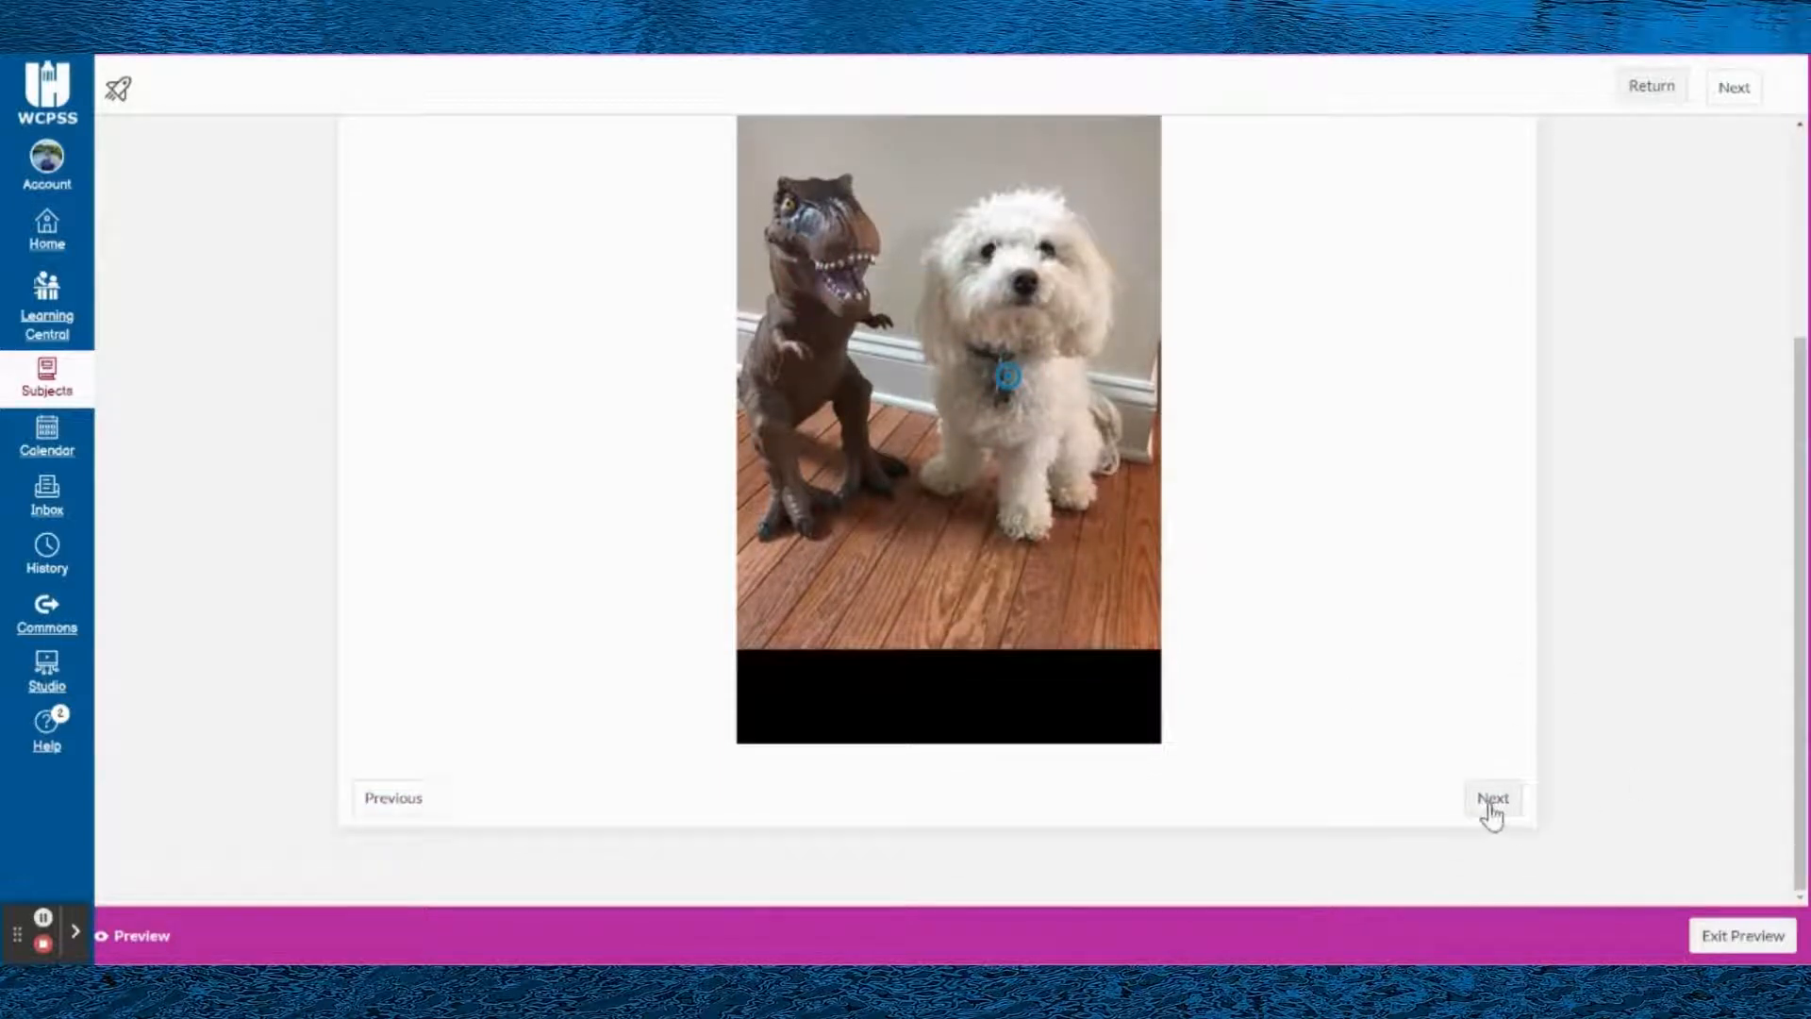
click(940, 536)
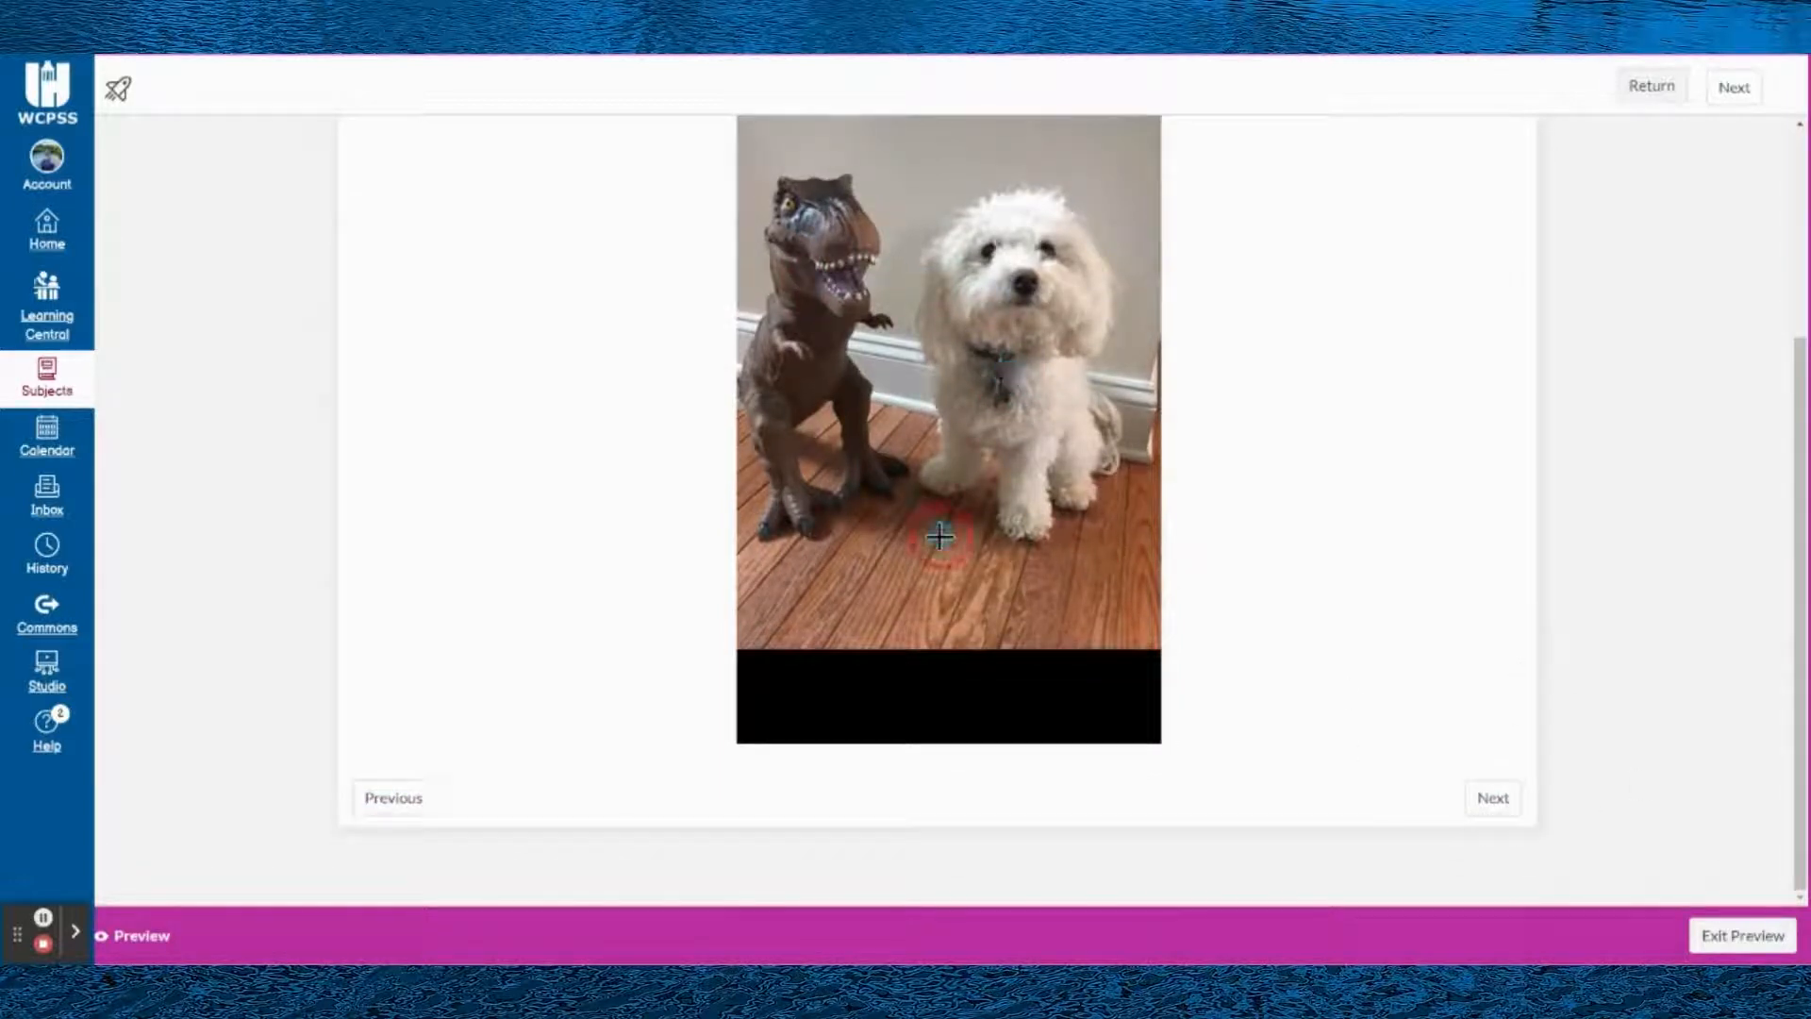
click(1033, 299)
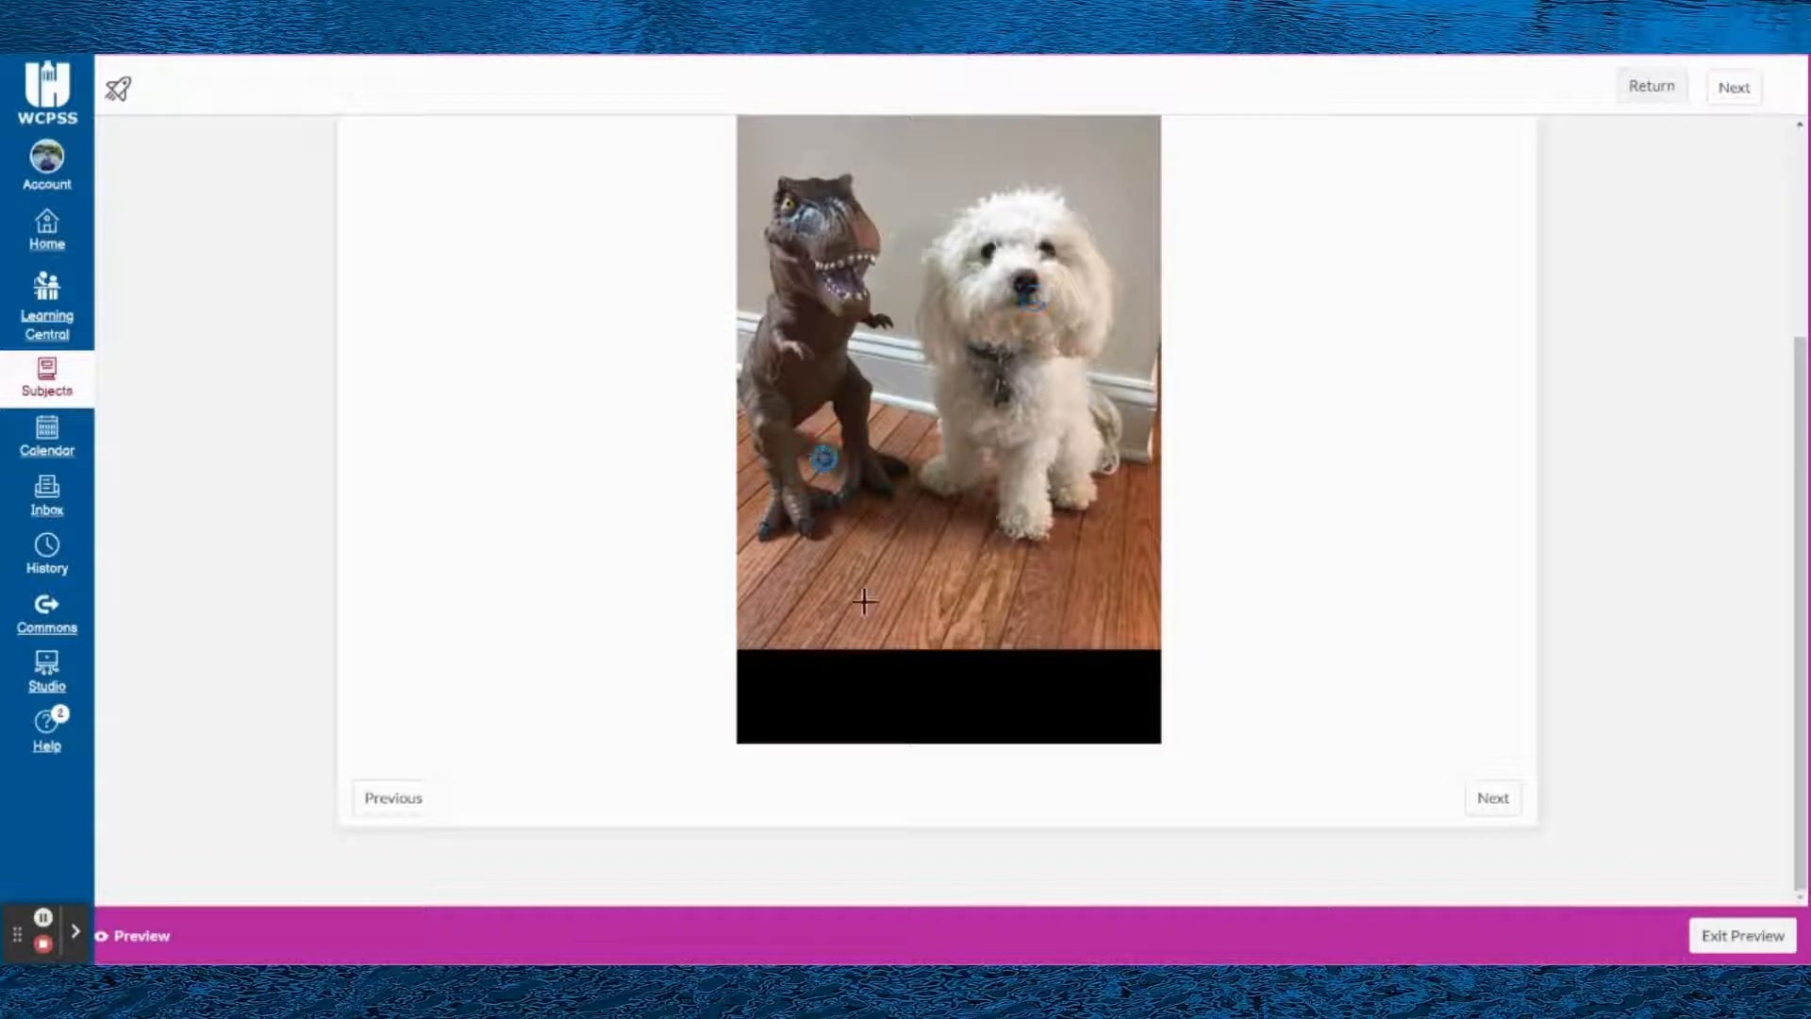
click(826, 164)
scroll(908, 233, up, 2)
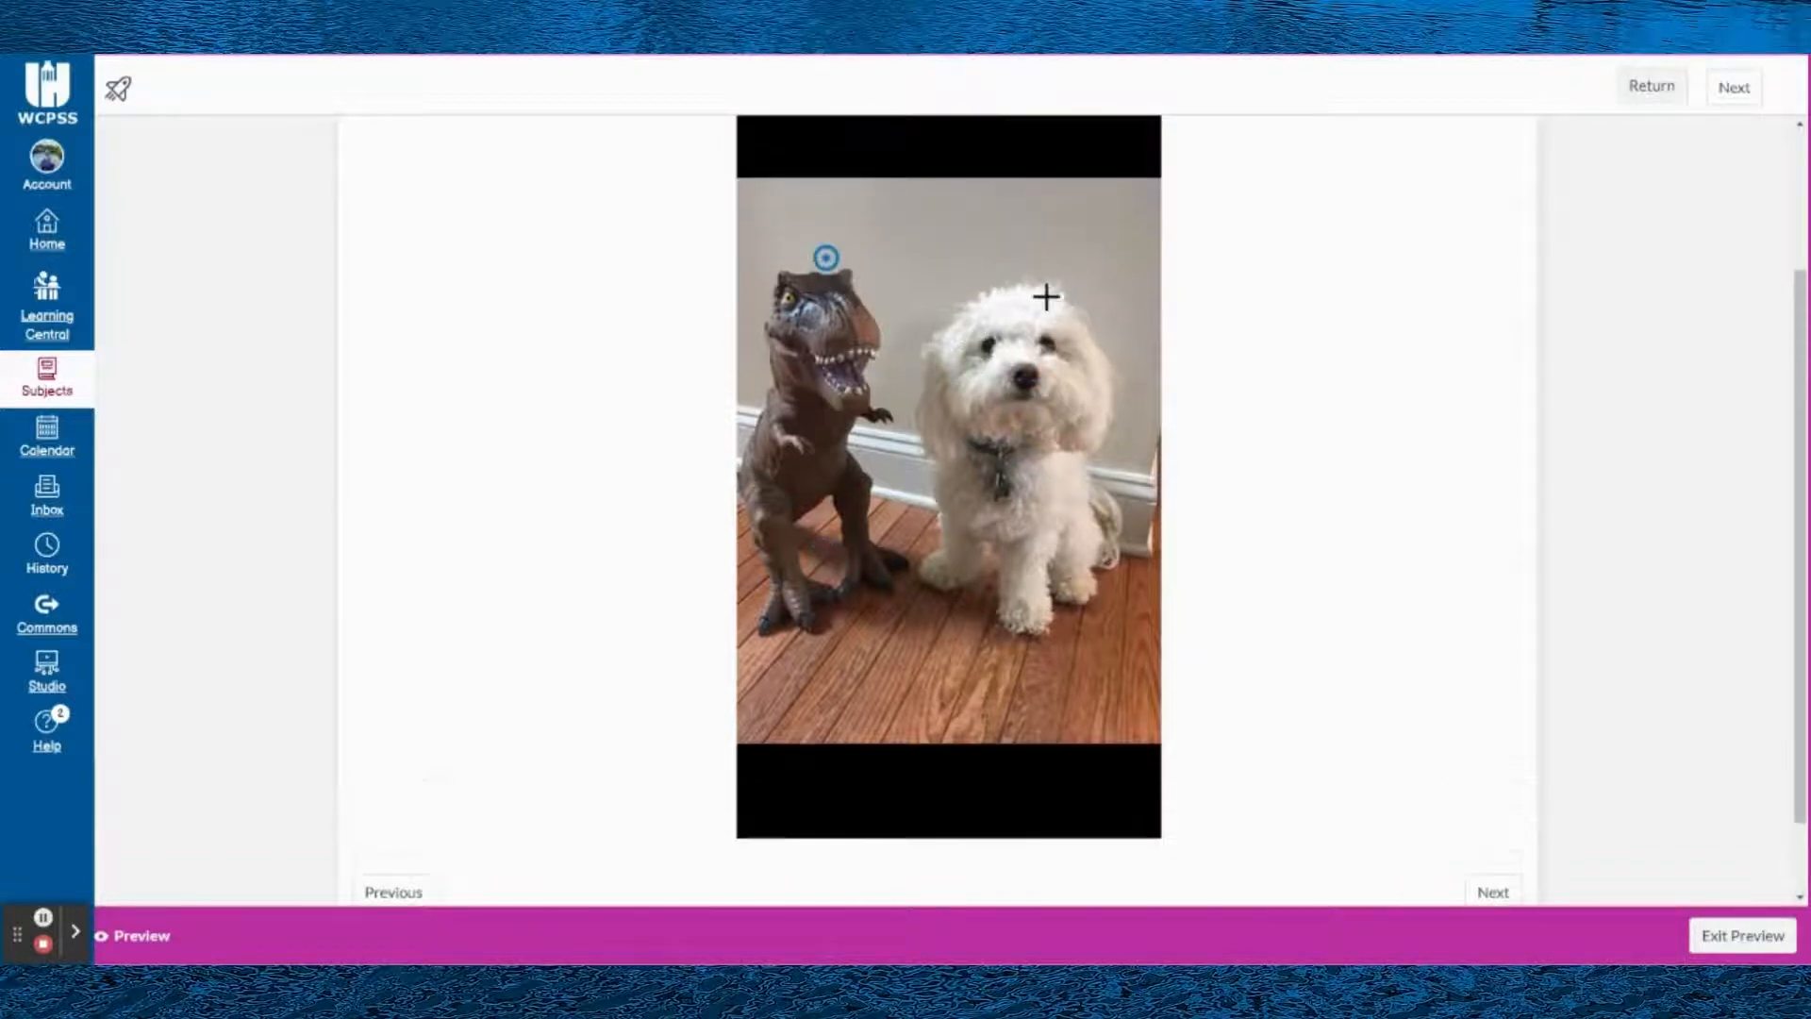
scroll(874, 154, up, 1)
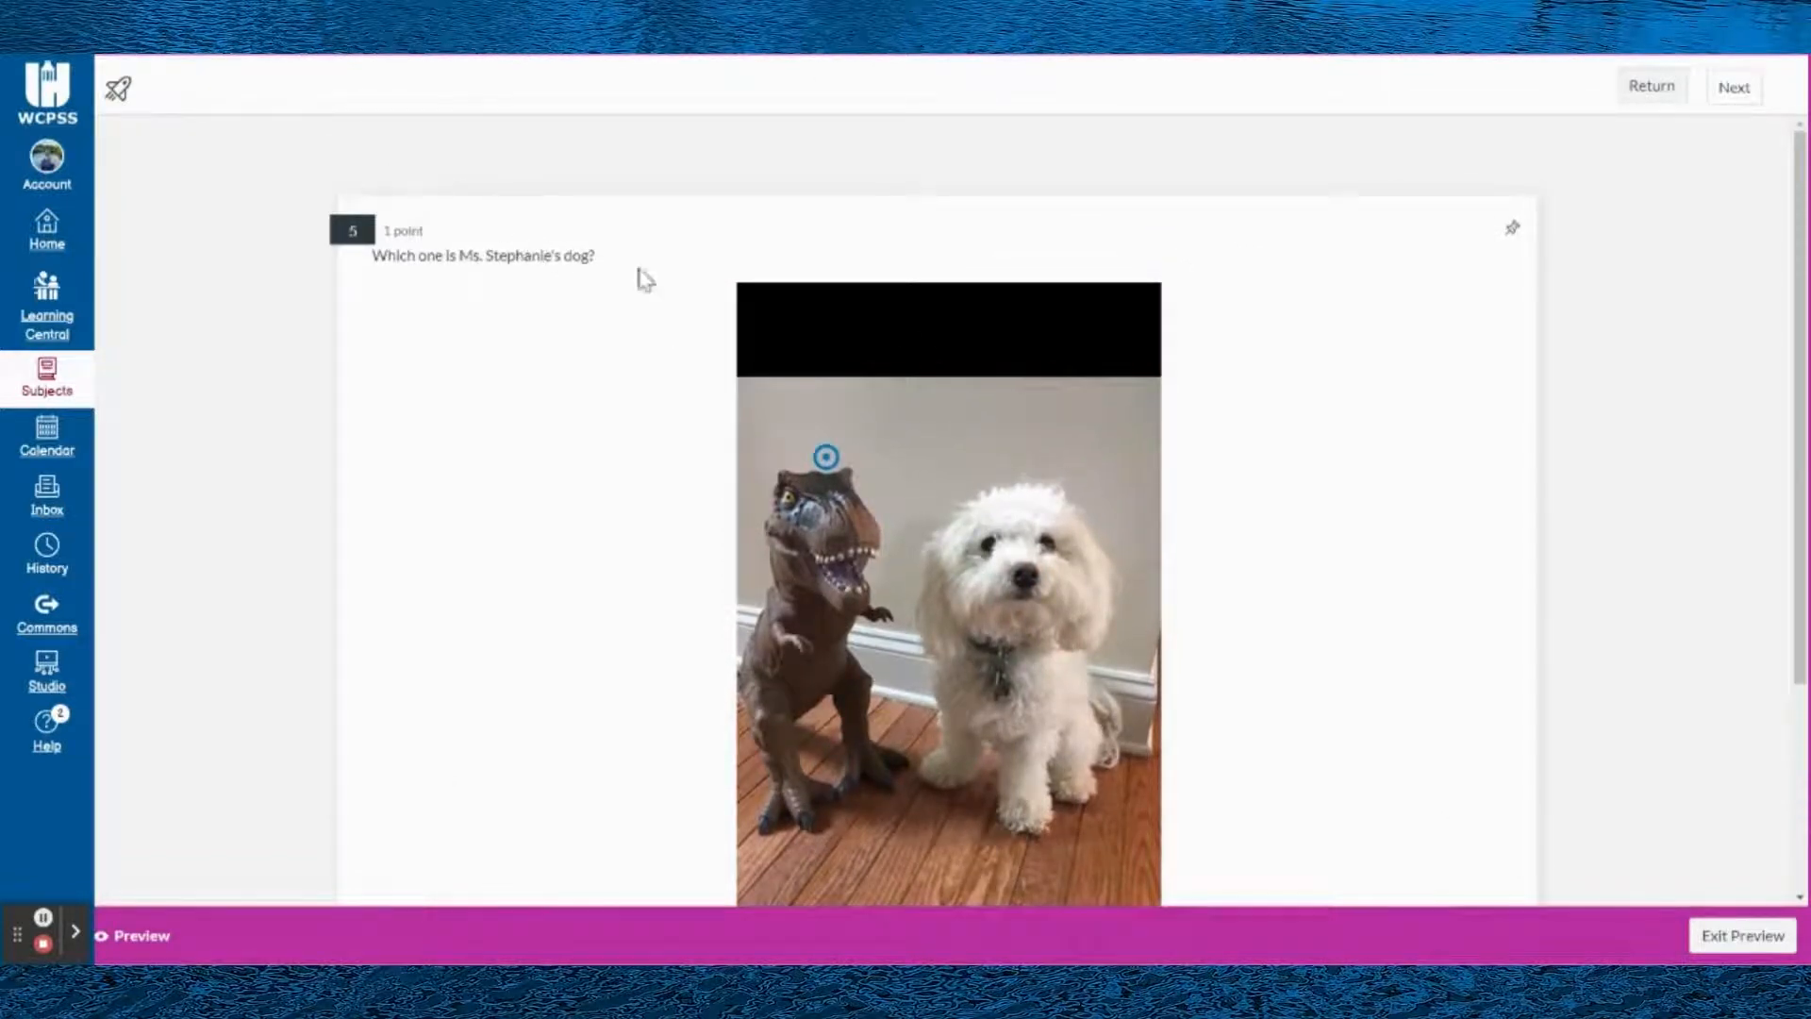
- Exit the preview and examine the camel stimulus and its attached questions, from True or False down to Ordering
click(1743, 936)
scroll(1076, 579, down, 10)
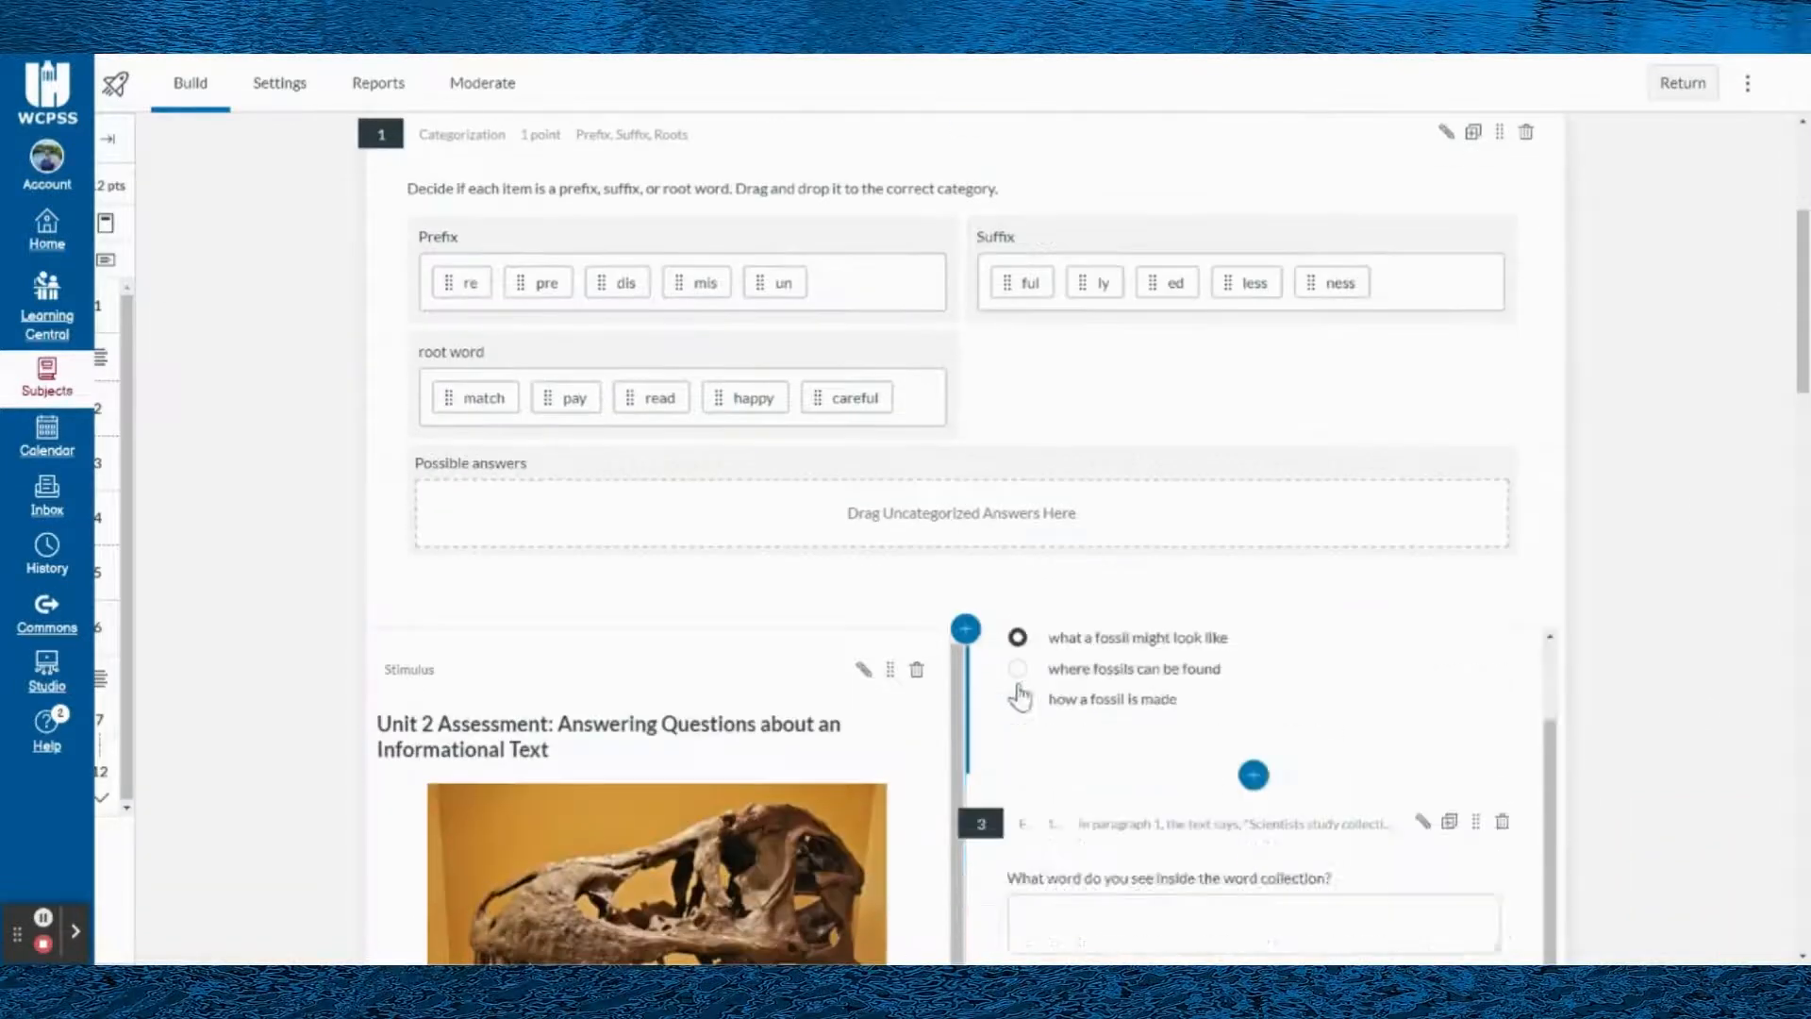
scroll(1699, 728, down, 18)
scroll(1700, 730, down, 7)
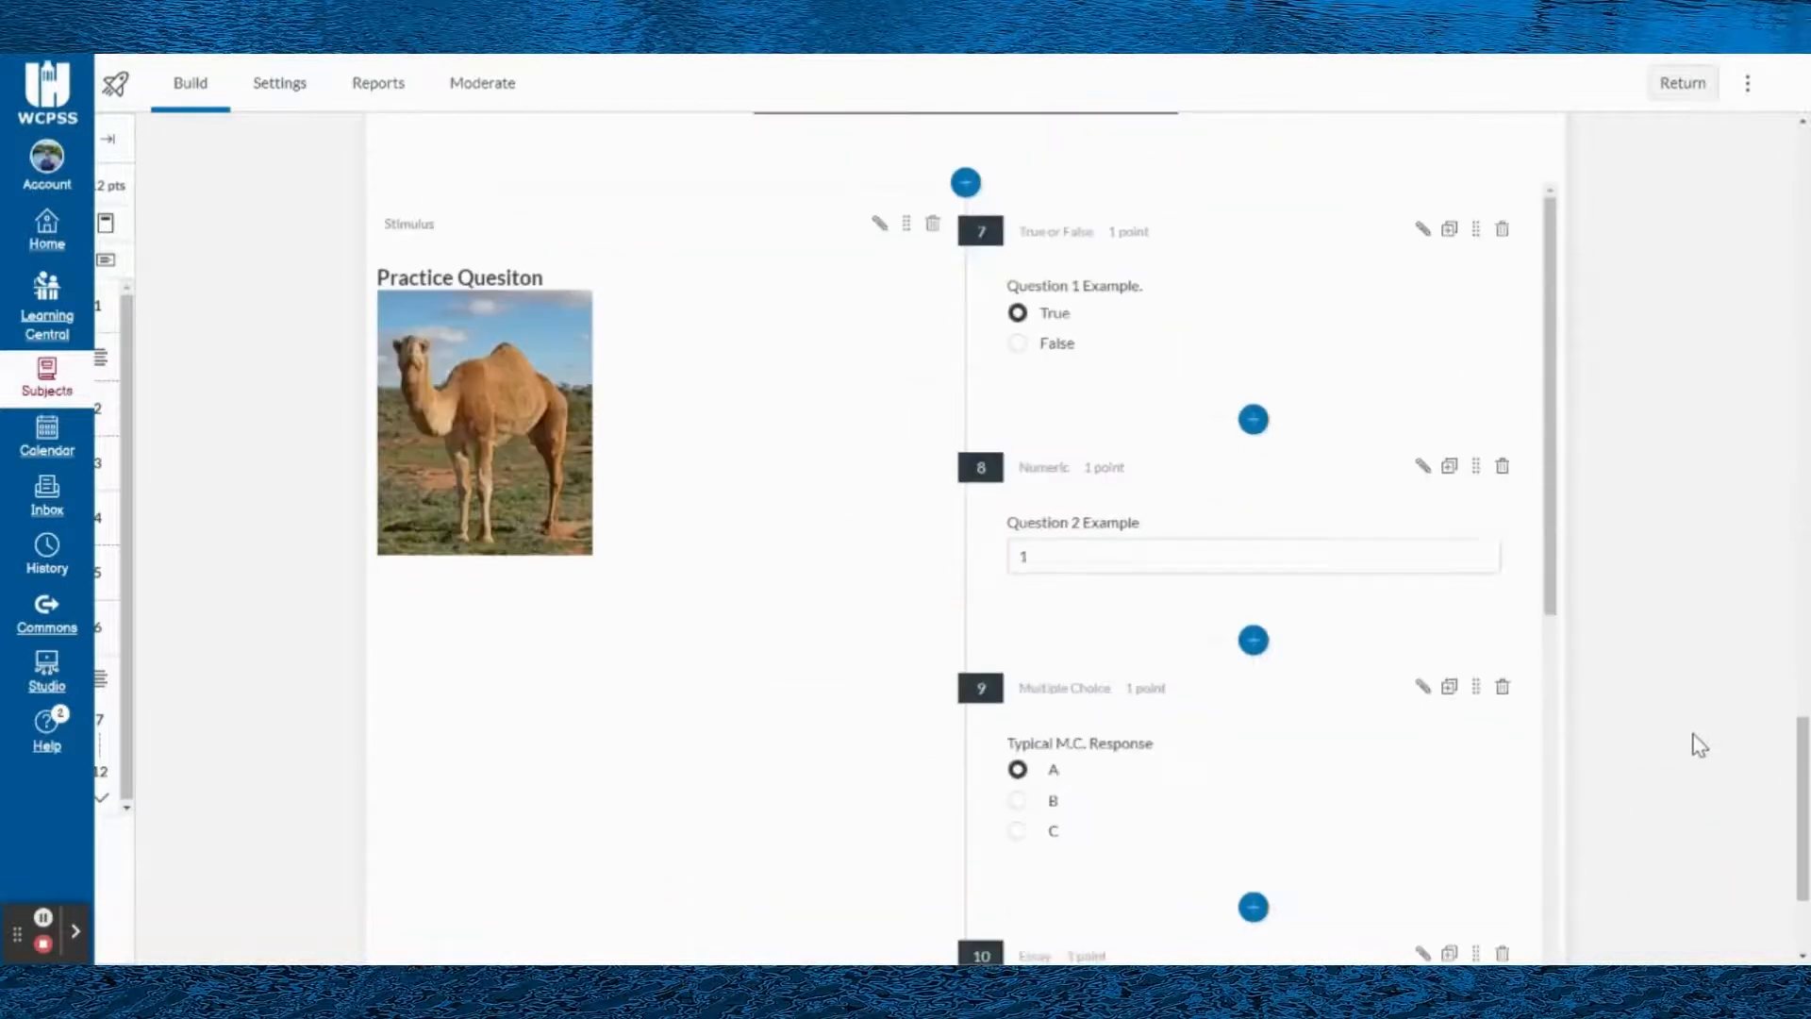
scroll(641, 450, up, 2)
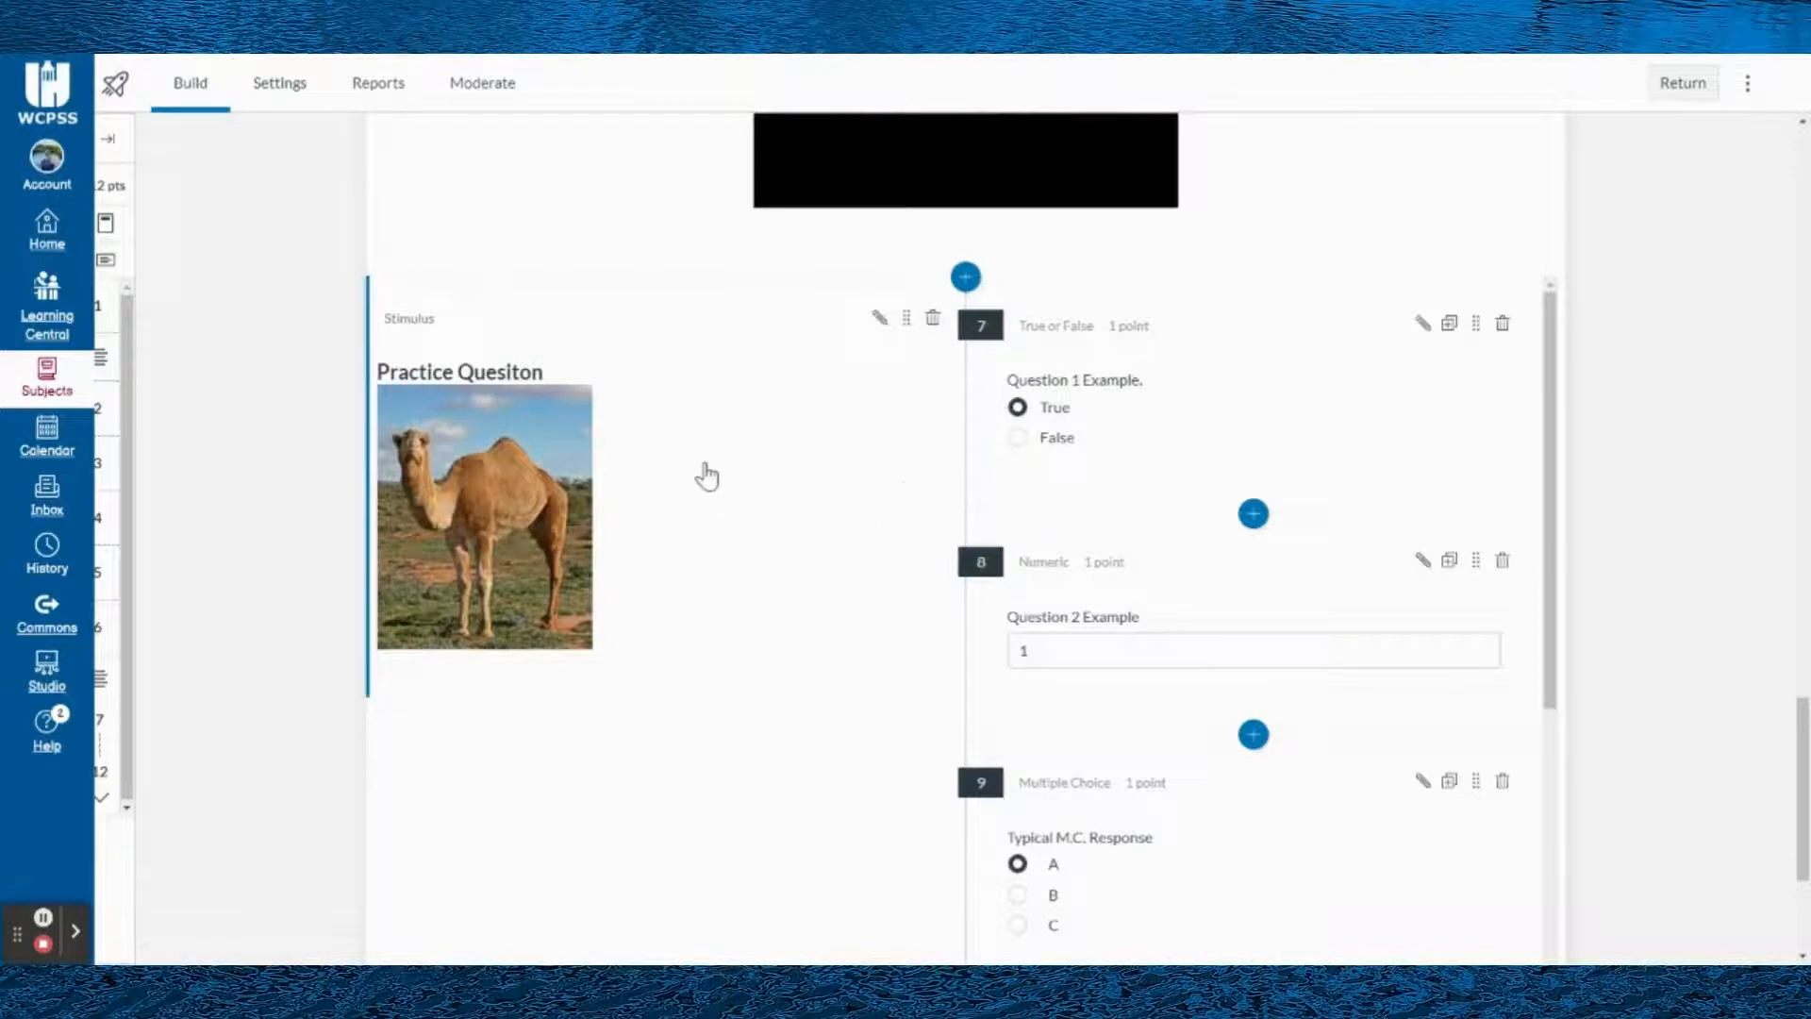
scroll(1406, 525, down, 5)
scroll(1338, 579, down, 4)
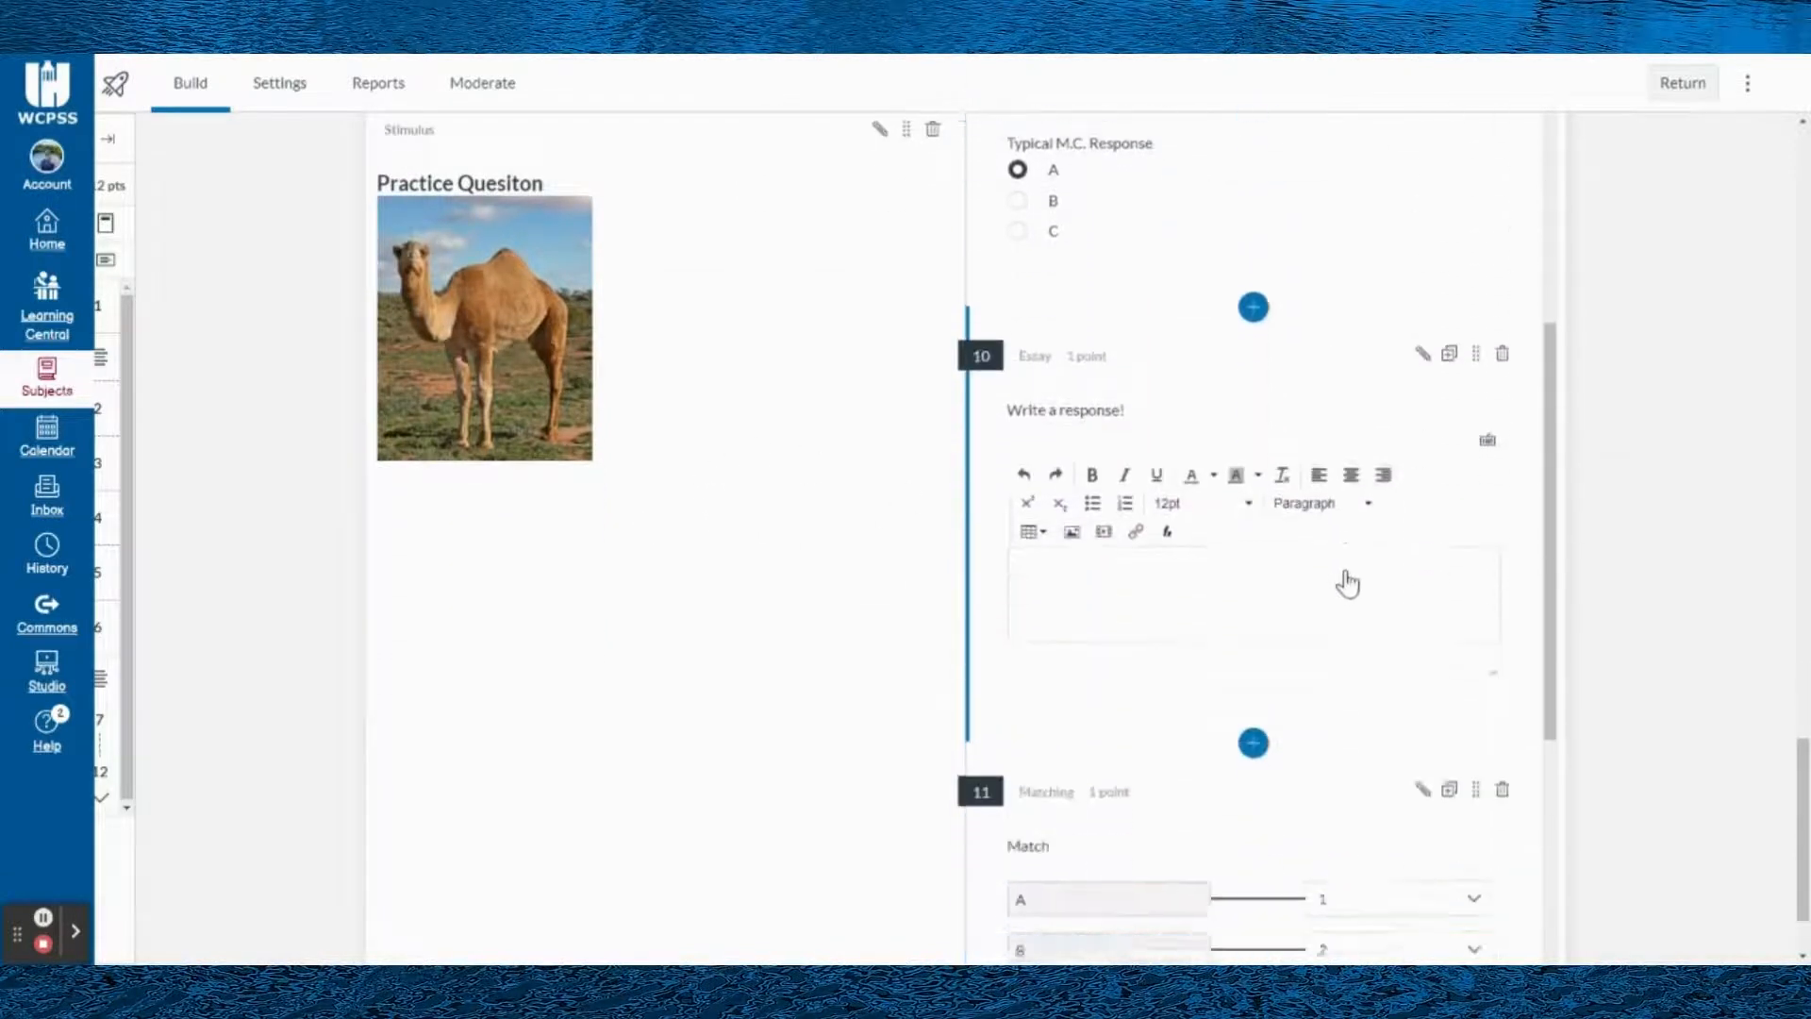
scroll(704, 456, up, 3)
scroll(541, 461, down, 1)
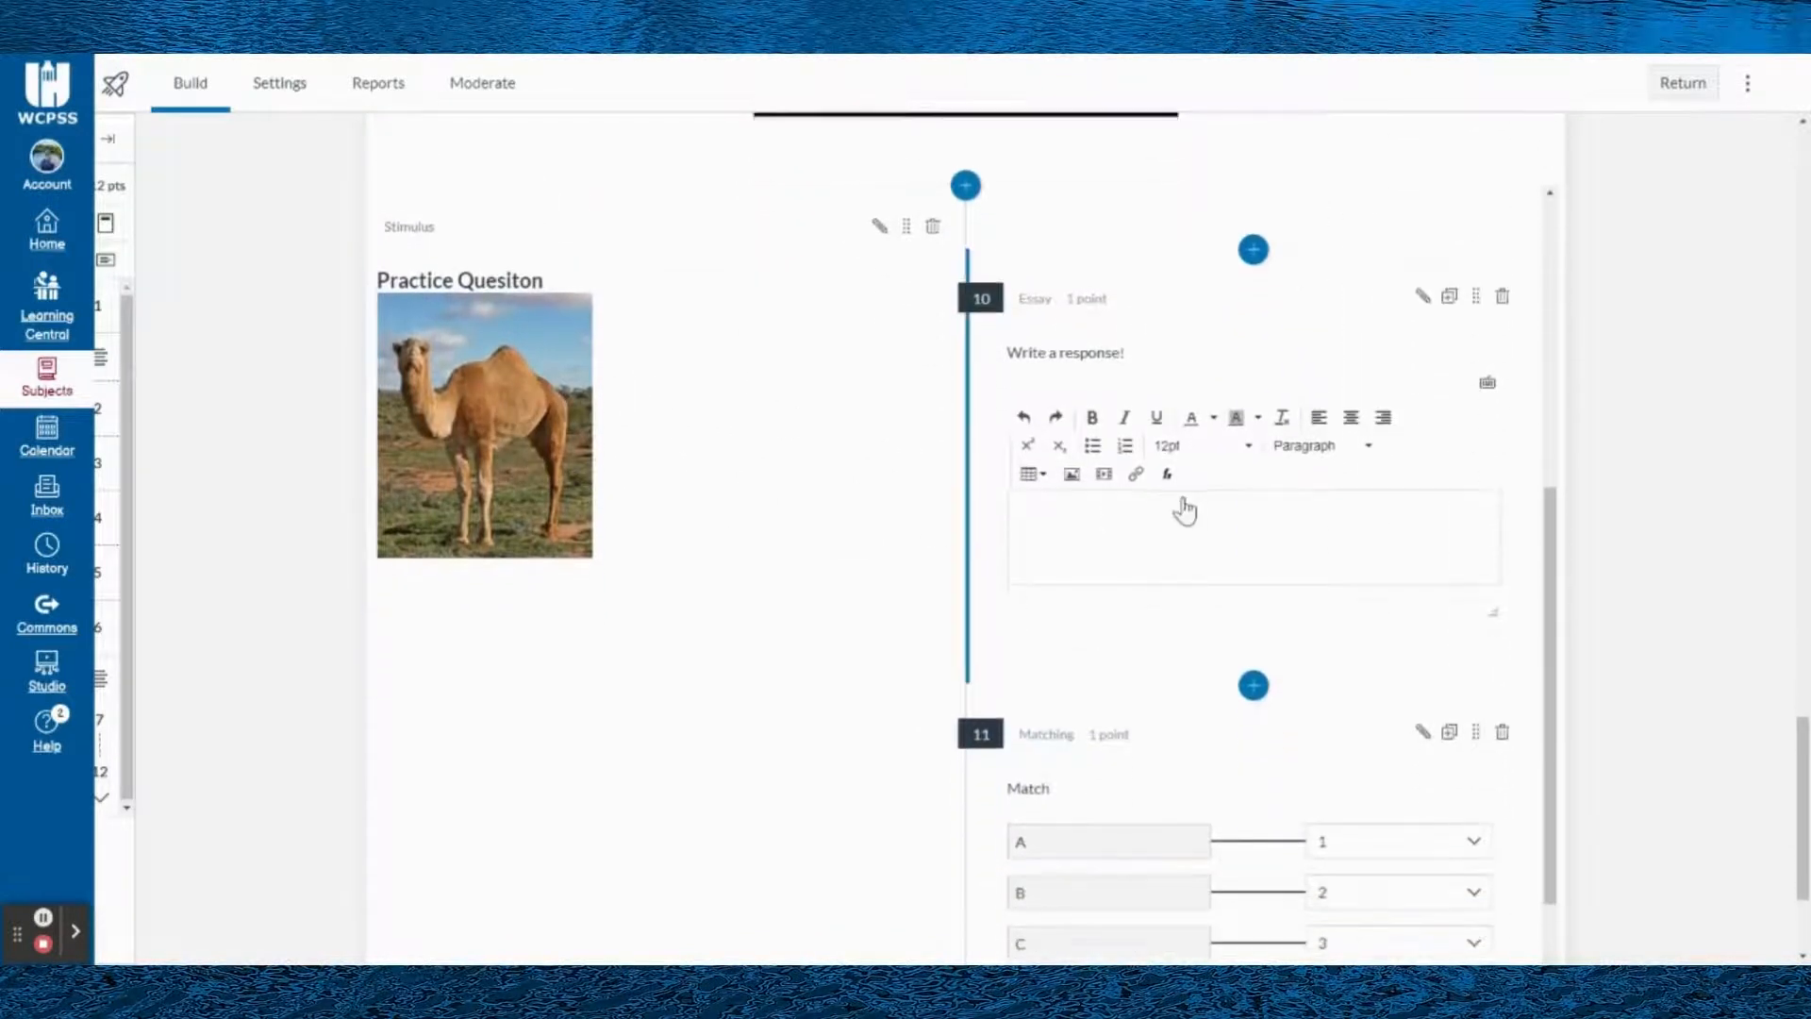
scroll(1302, 538, up, 7)
scroll(1310, 486, up, 2)
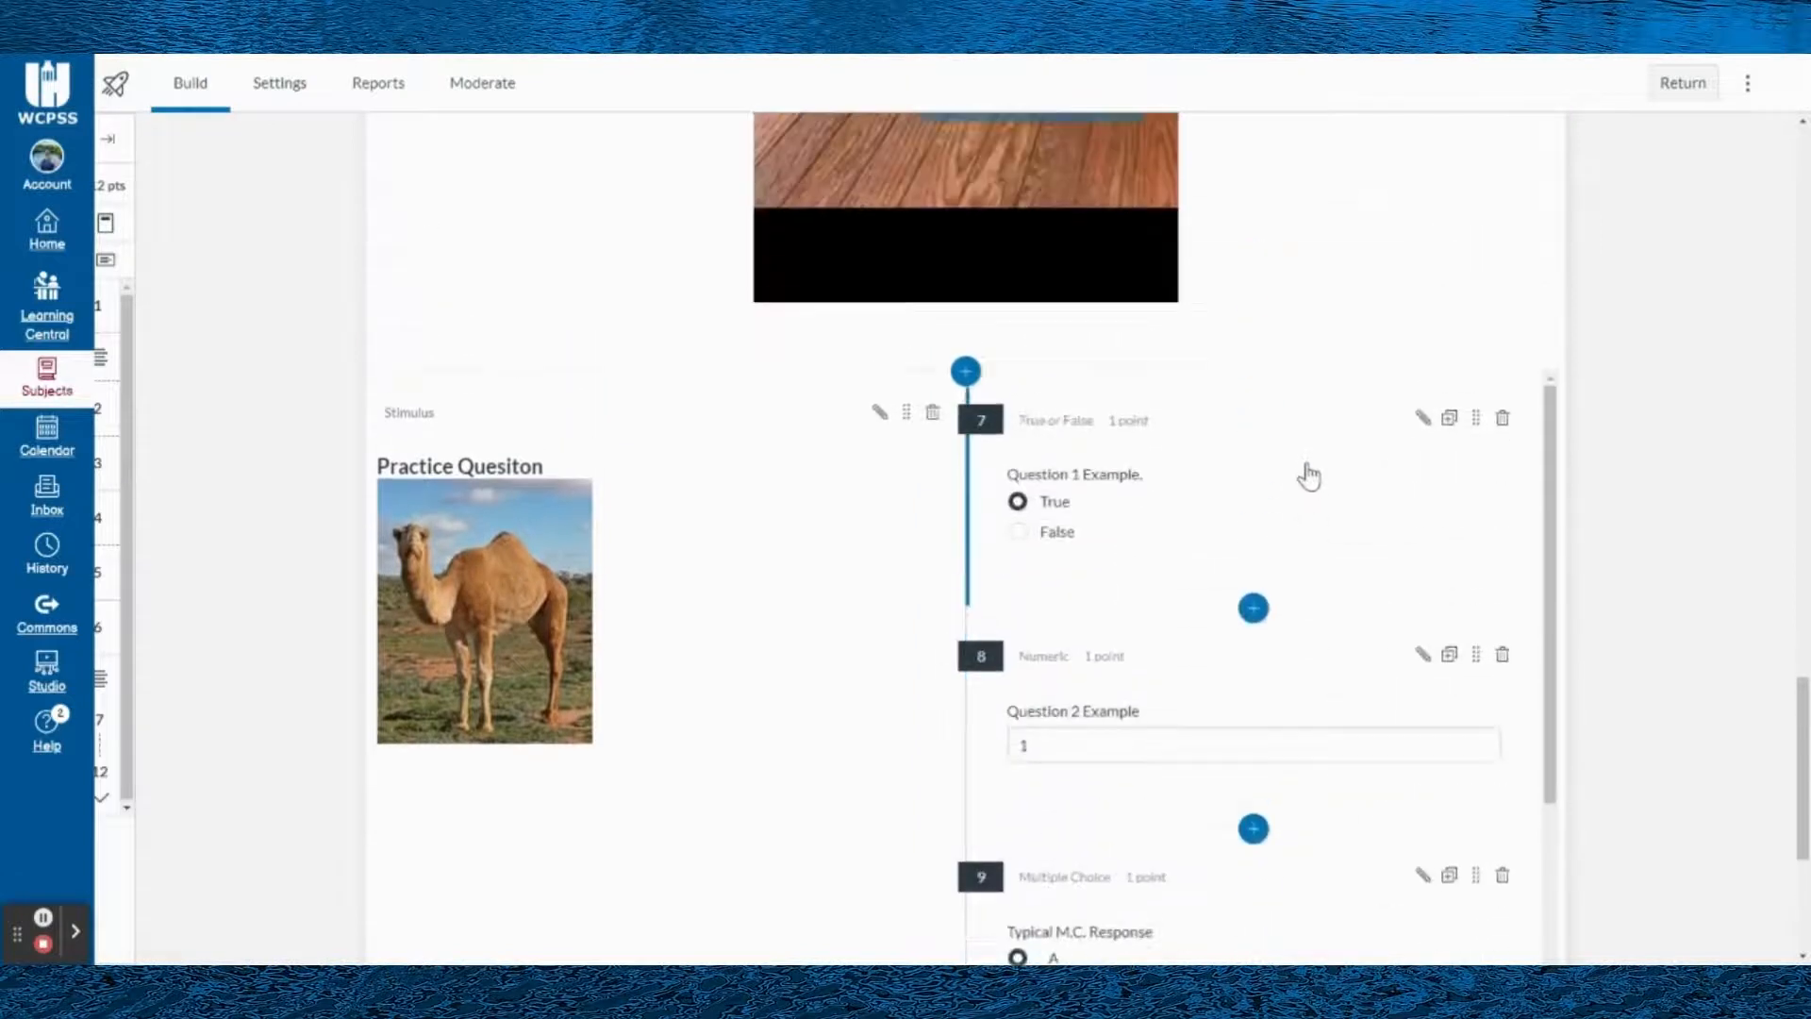
scroll(1334, 557, down, 2)
scroll(1338, 566, down, 3)
scroll(1338, 571, down, 6)
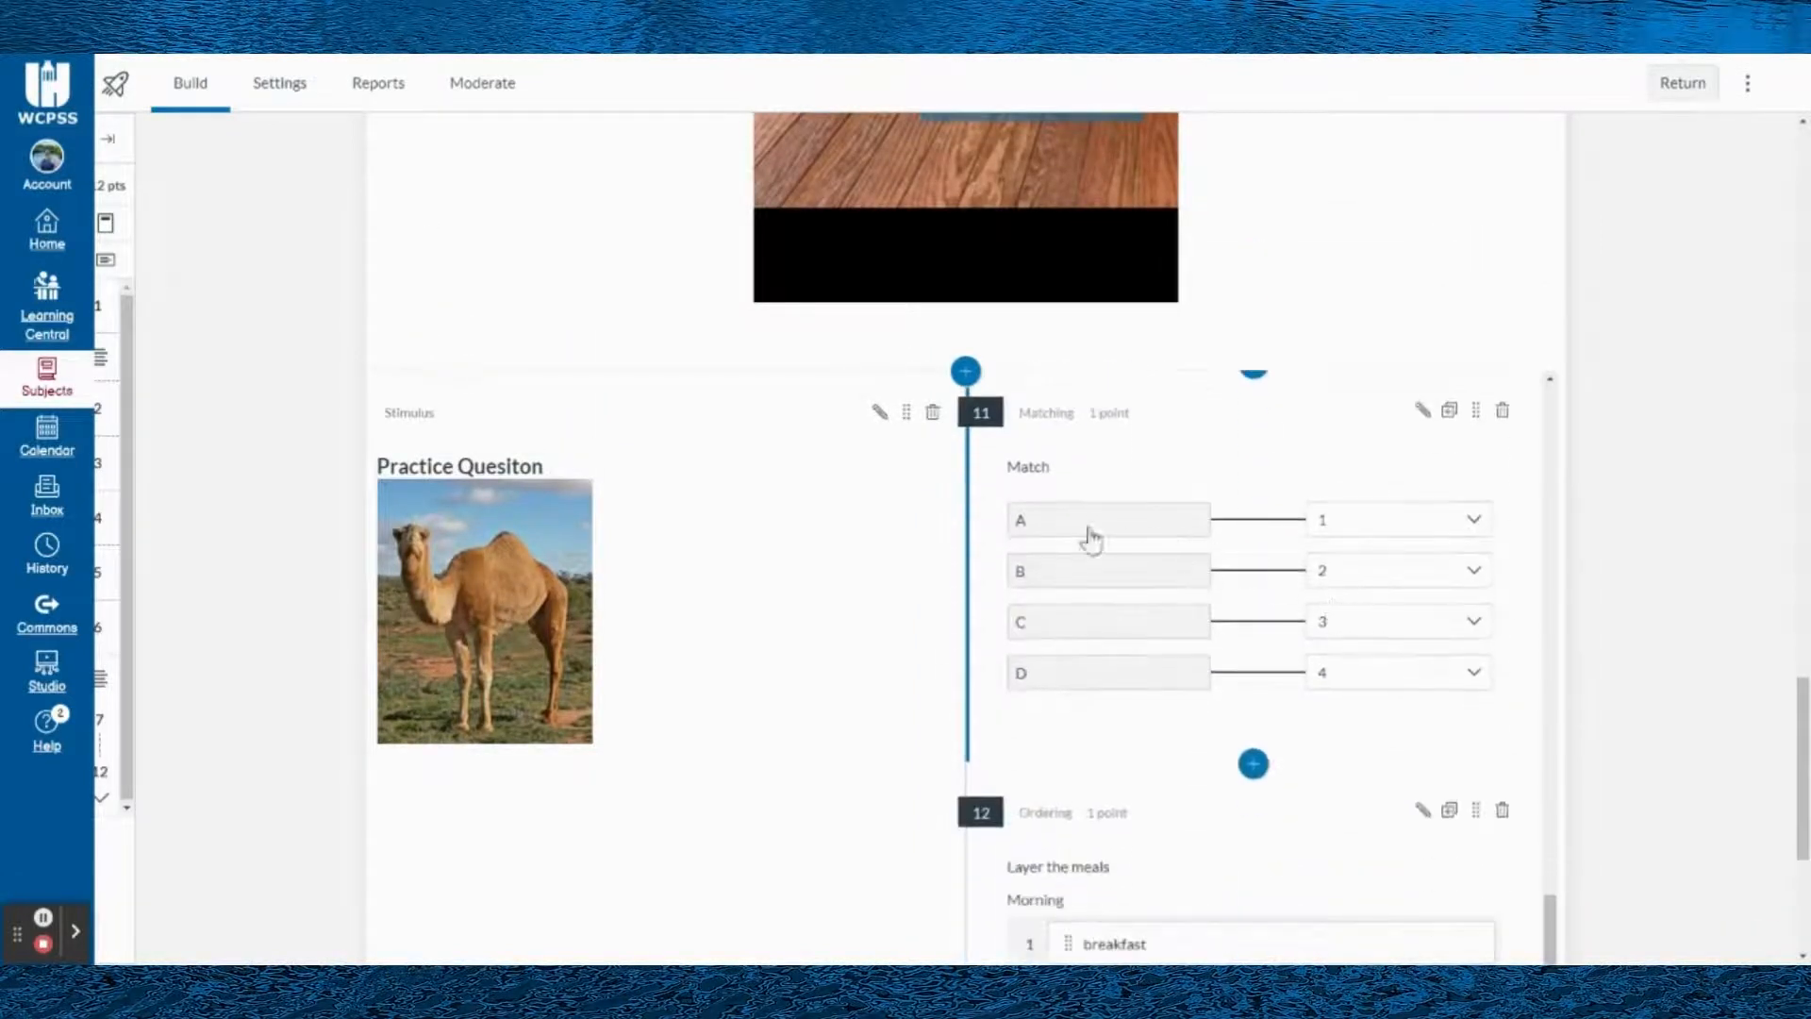
scroll(1297, 613, down, 3)
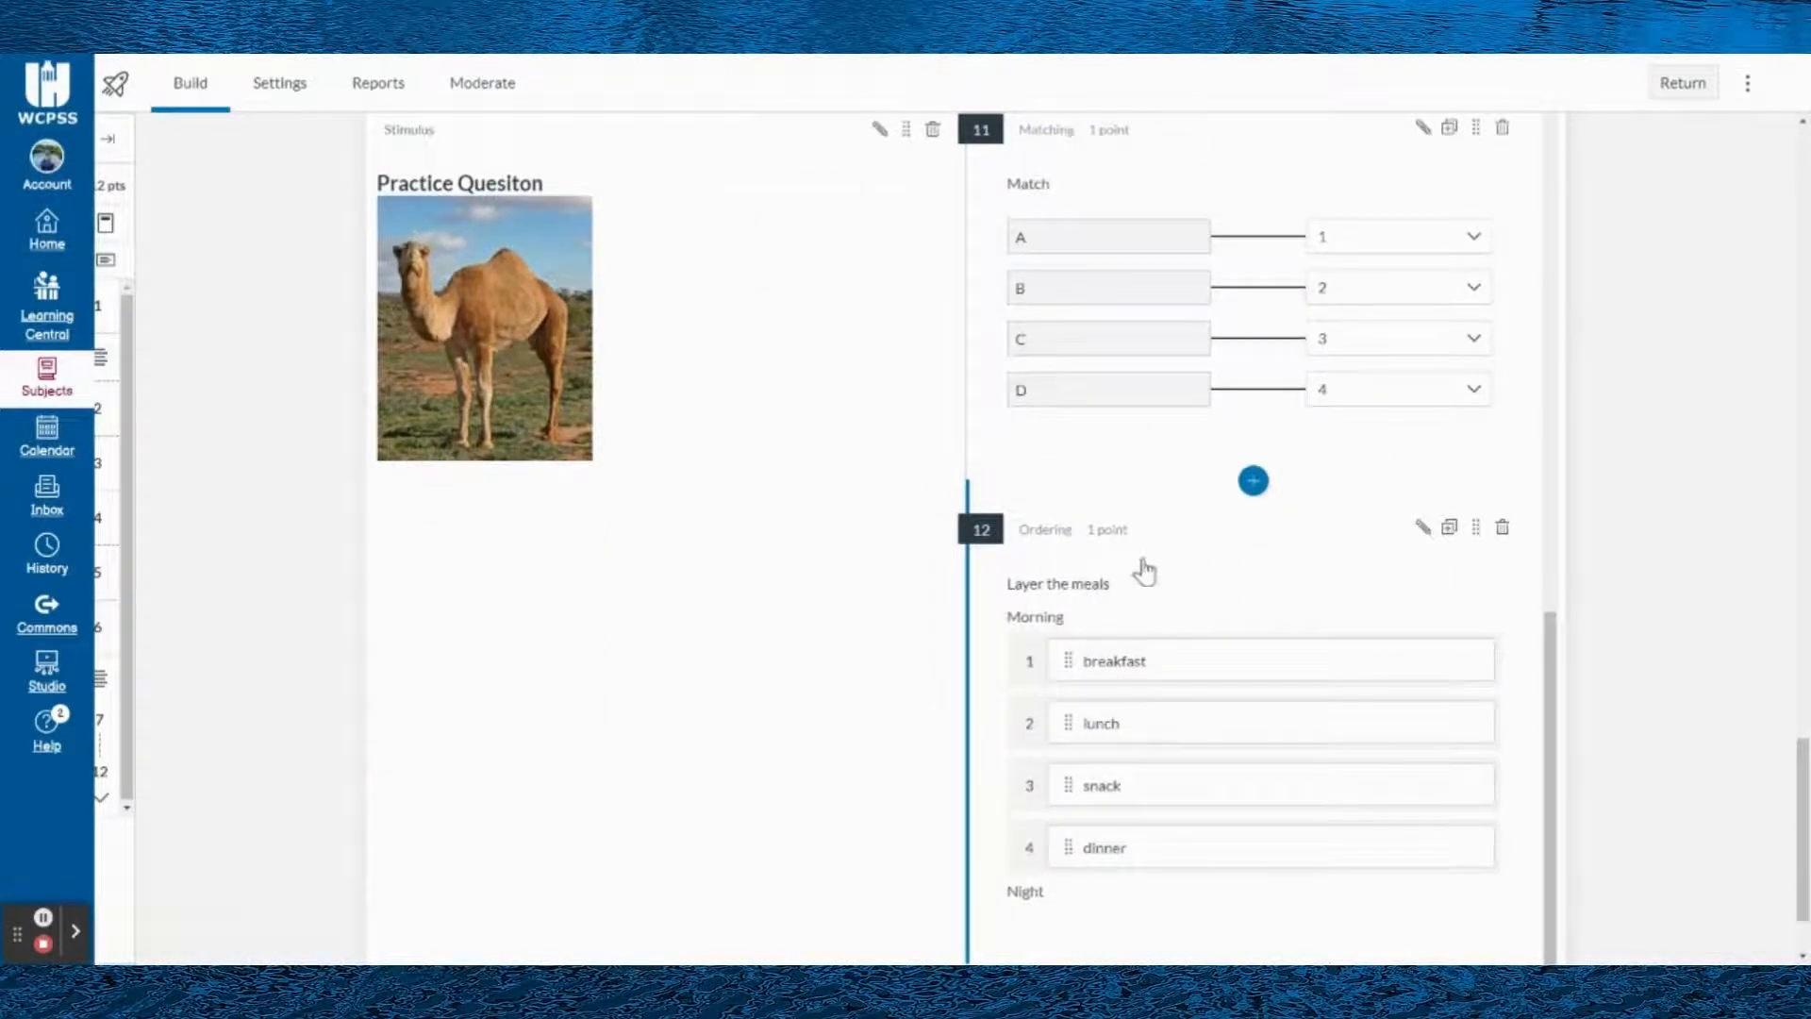
scroll(1109, 769, down, 2)
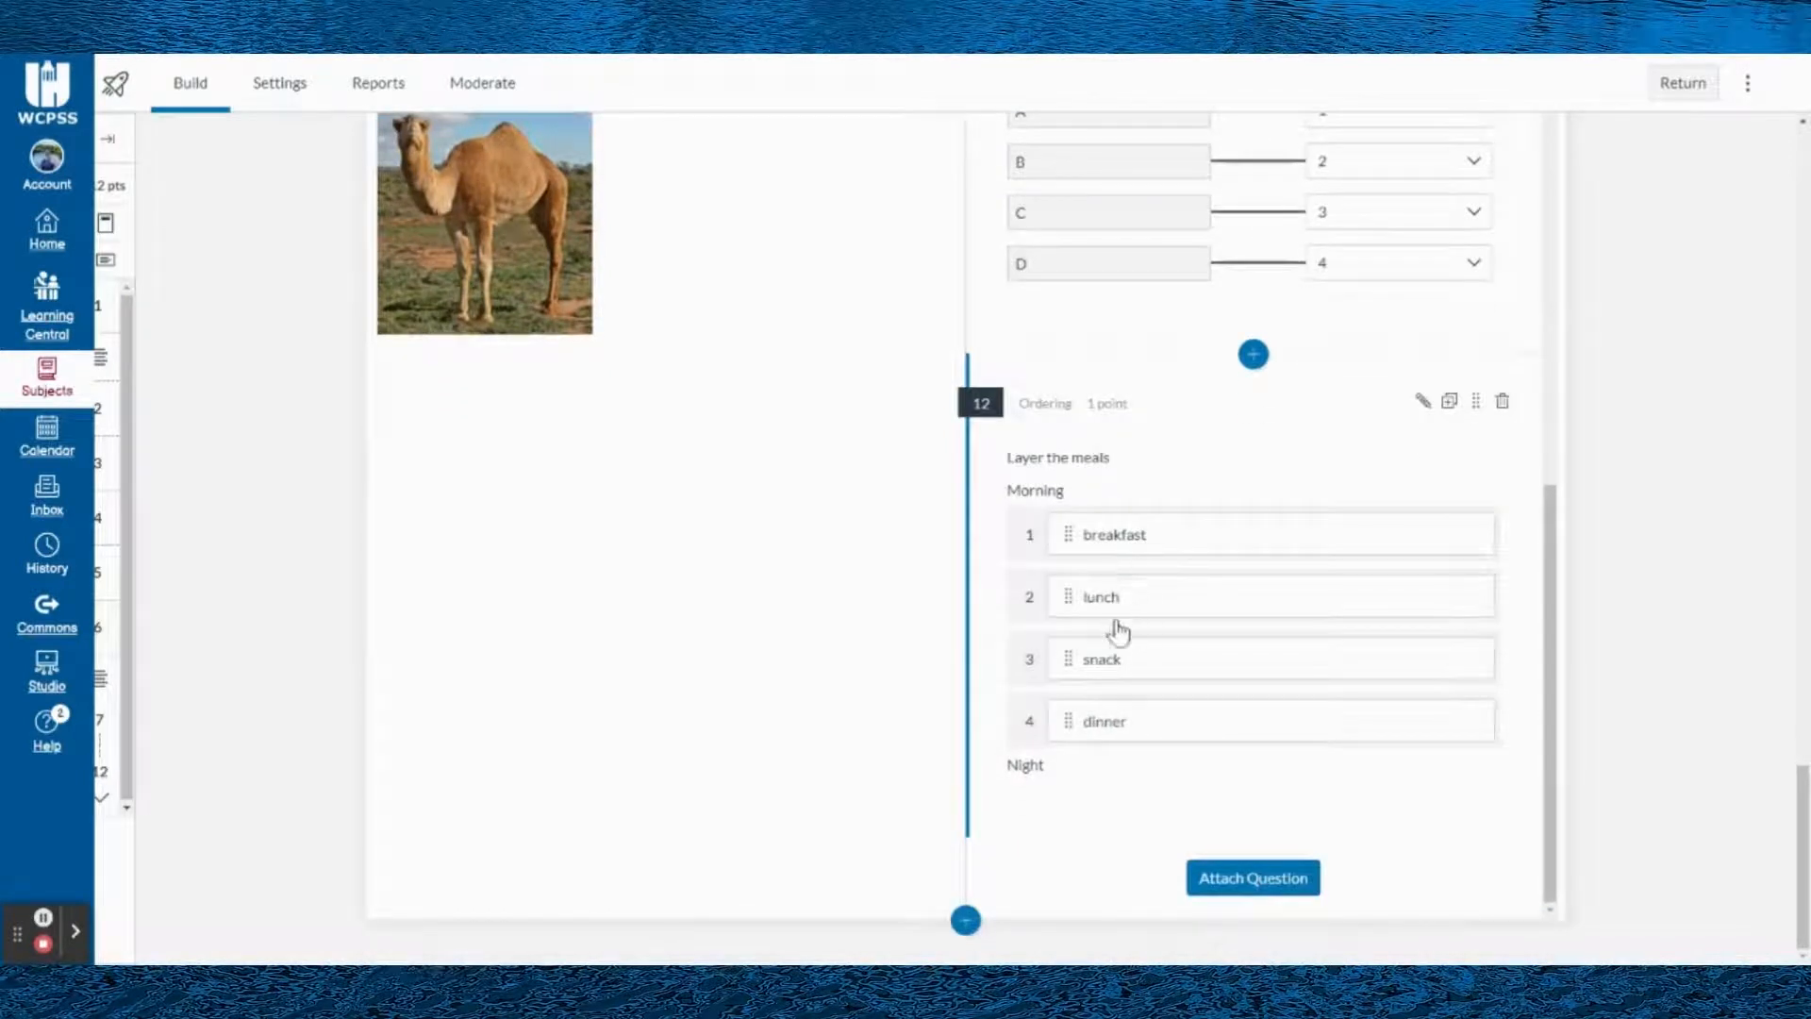
- Look back over the quiz from the meal Ordering question up to the title
scroll(1234, 615, up, 5)
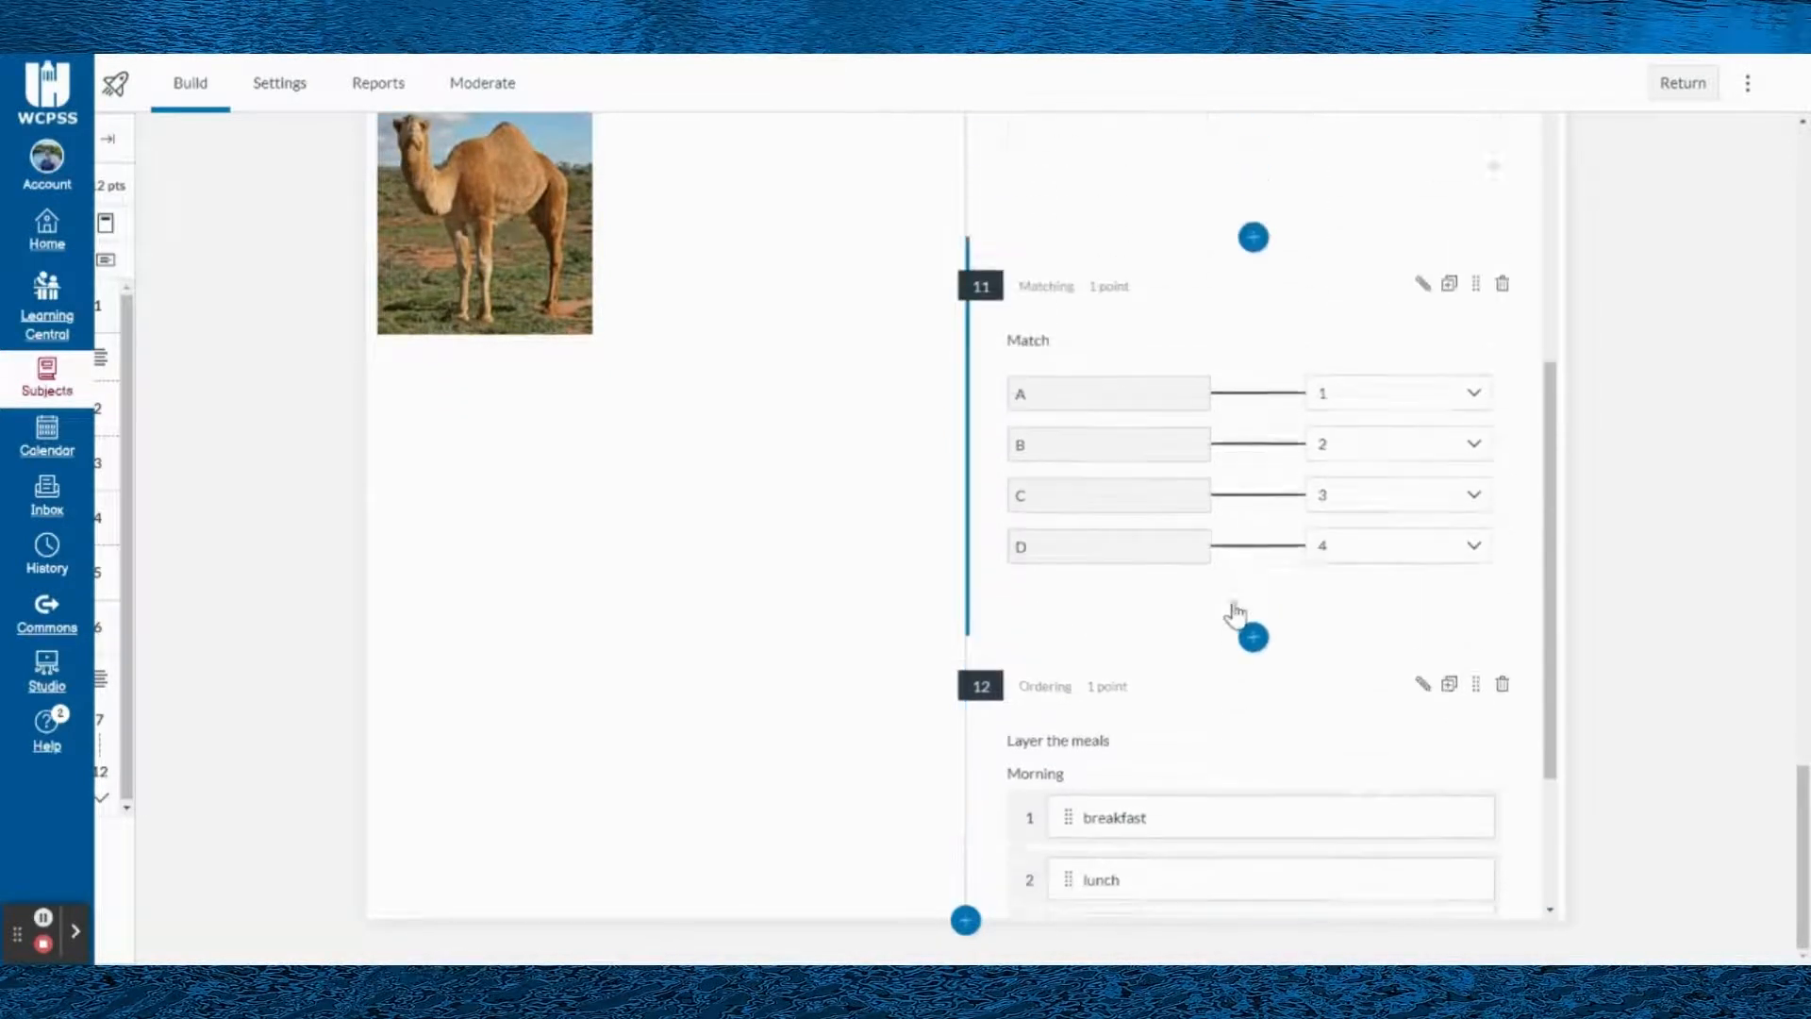
scroll(1240, 559, up, 7)
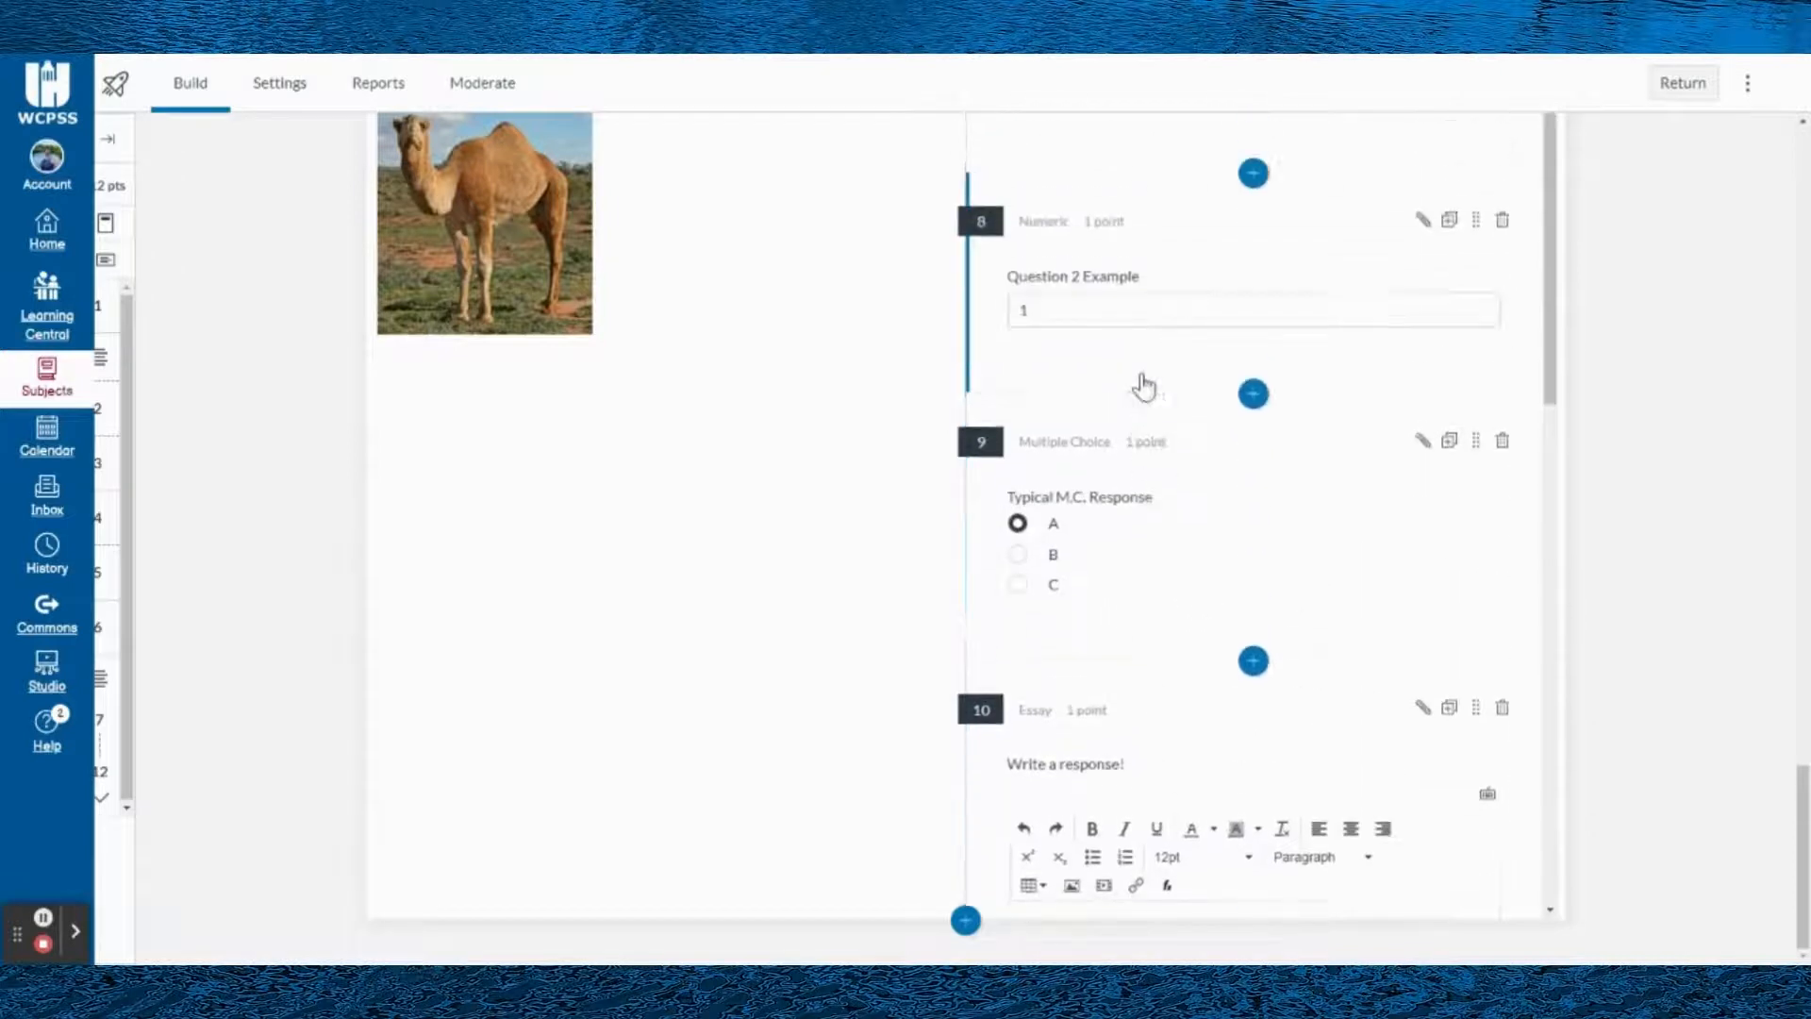
scroll(1141, 335, up, 2)
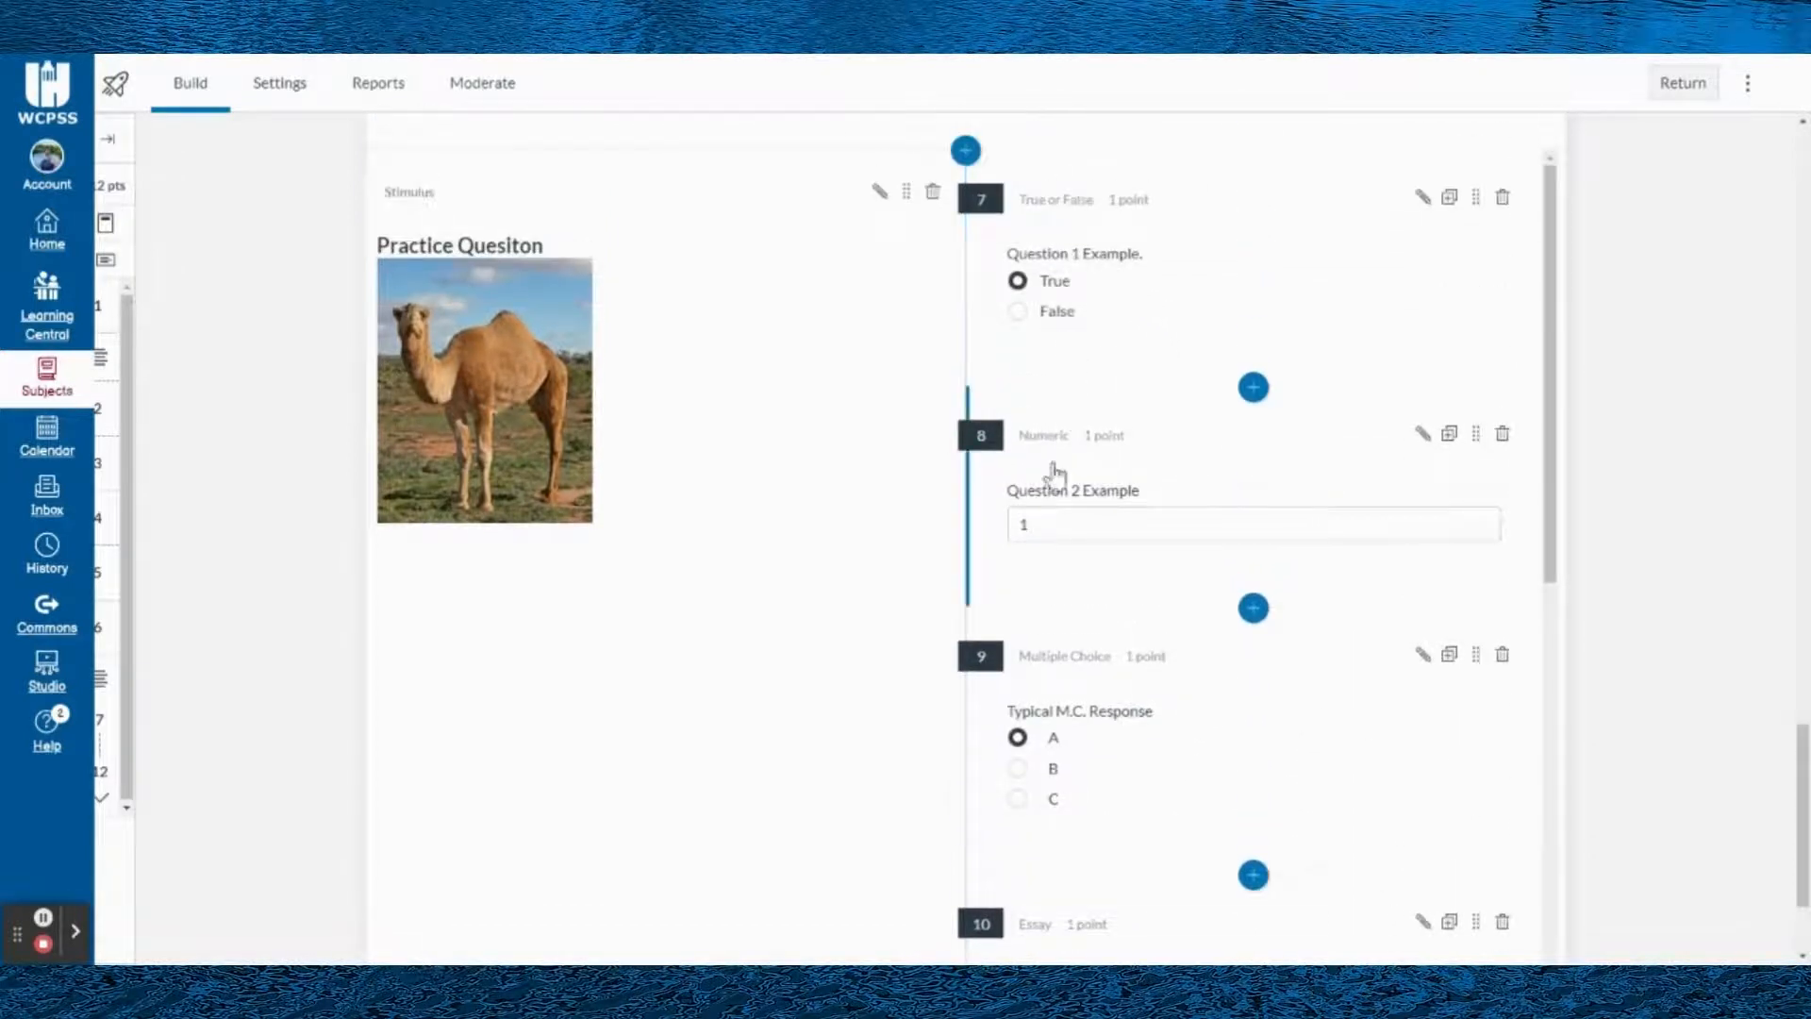
scroll(1000, 425, up, 9)
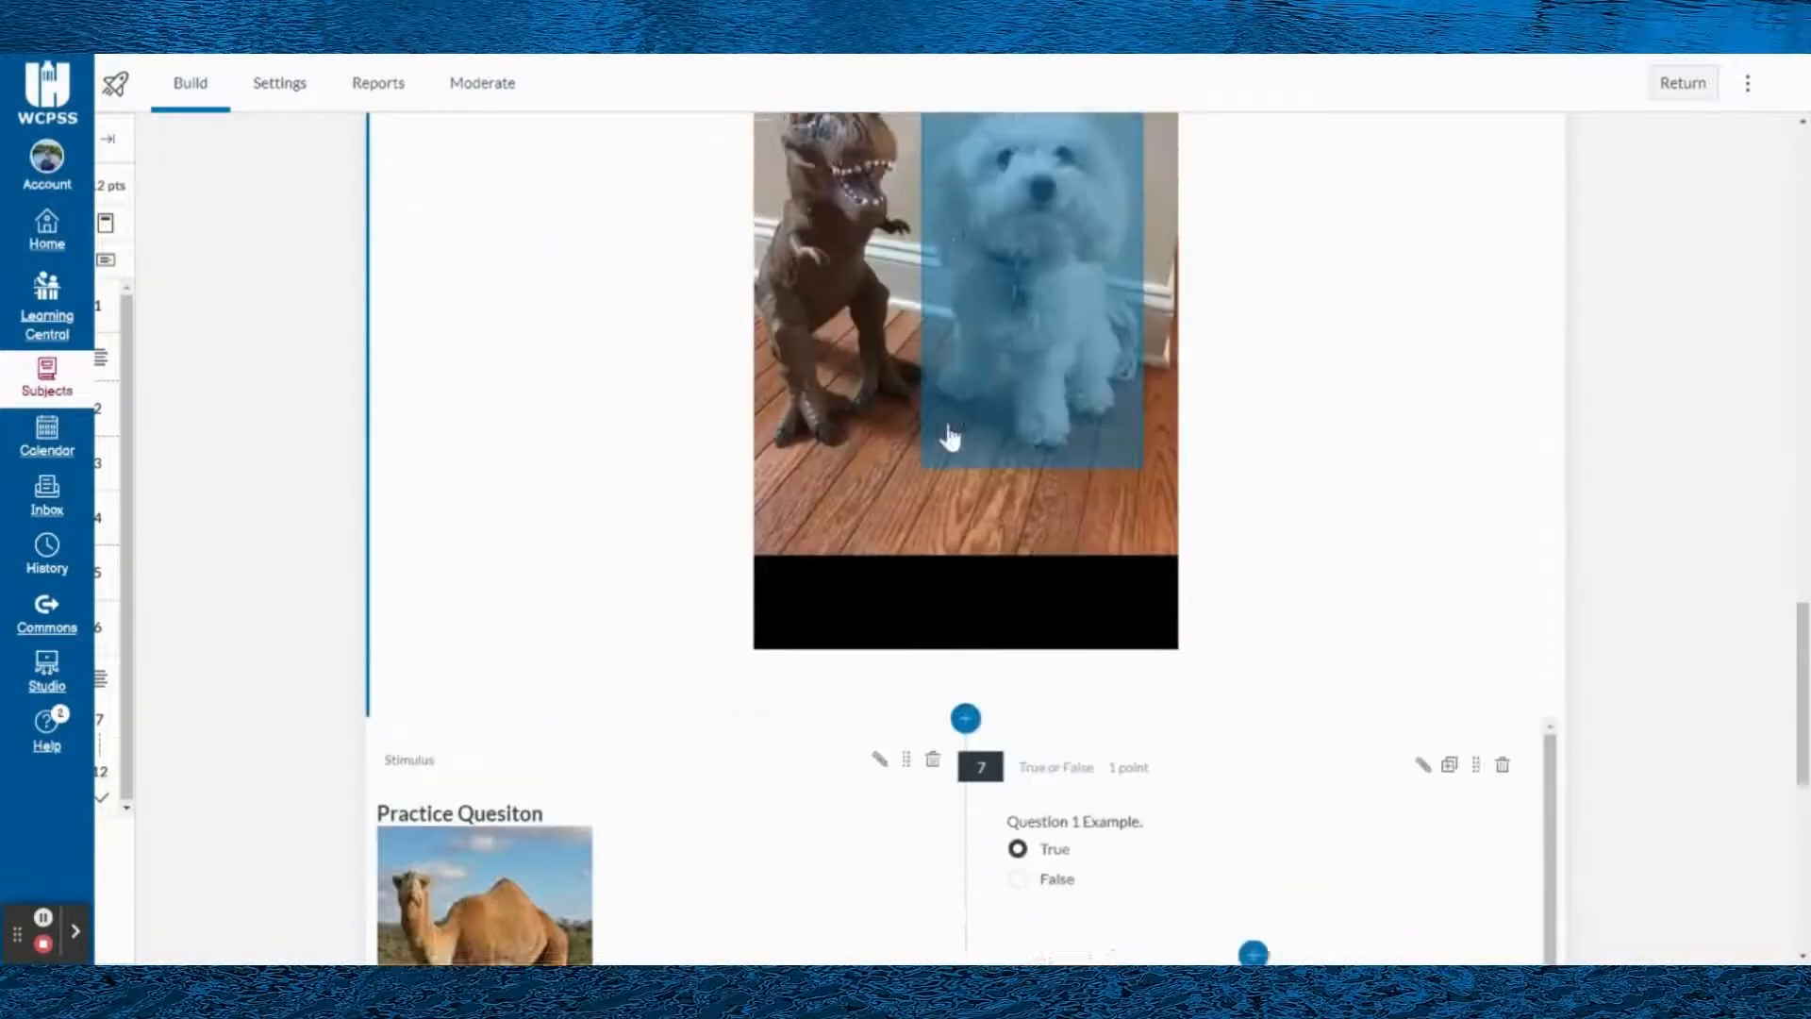
scroll(943, 453, up, 5)
scroll(1217, 566, up, 5)
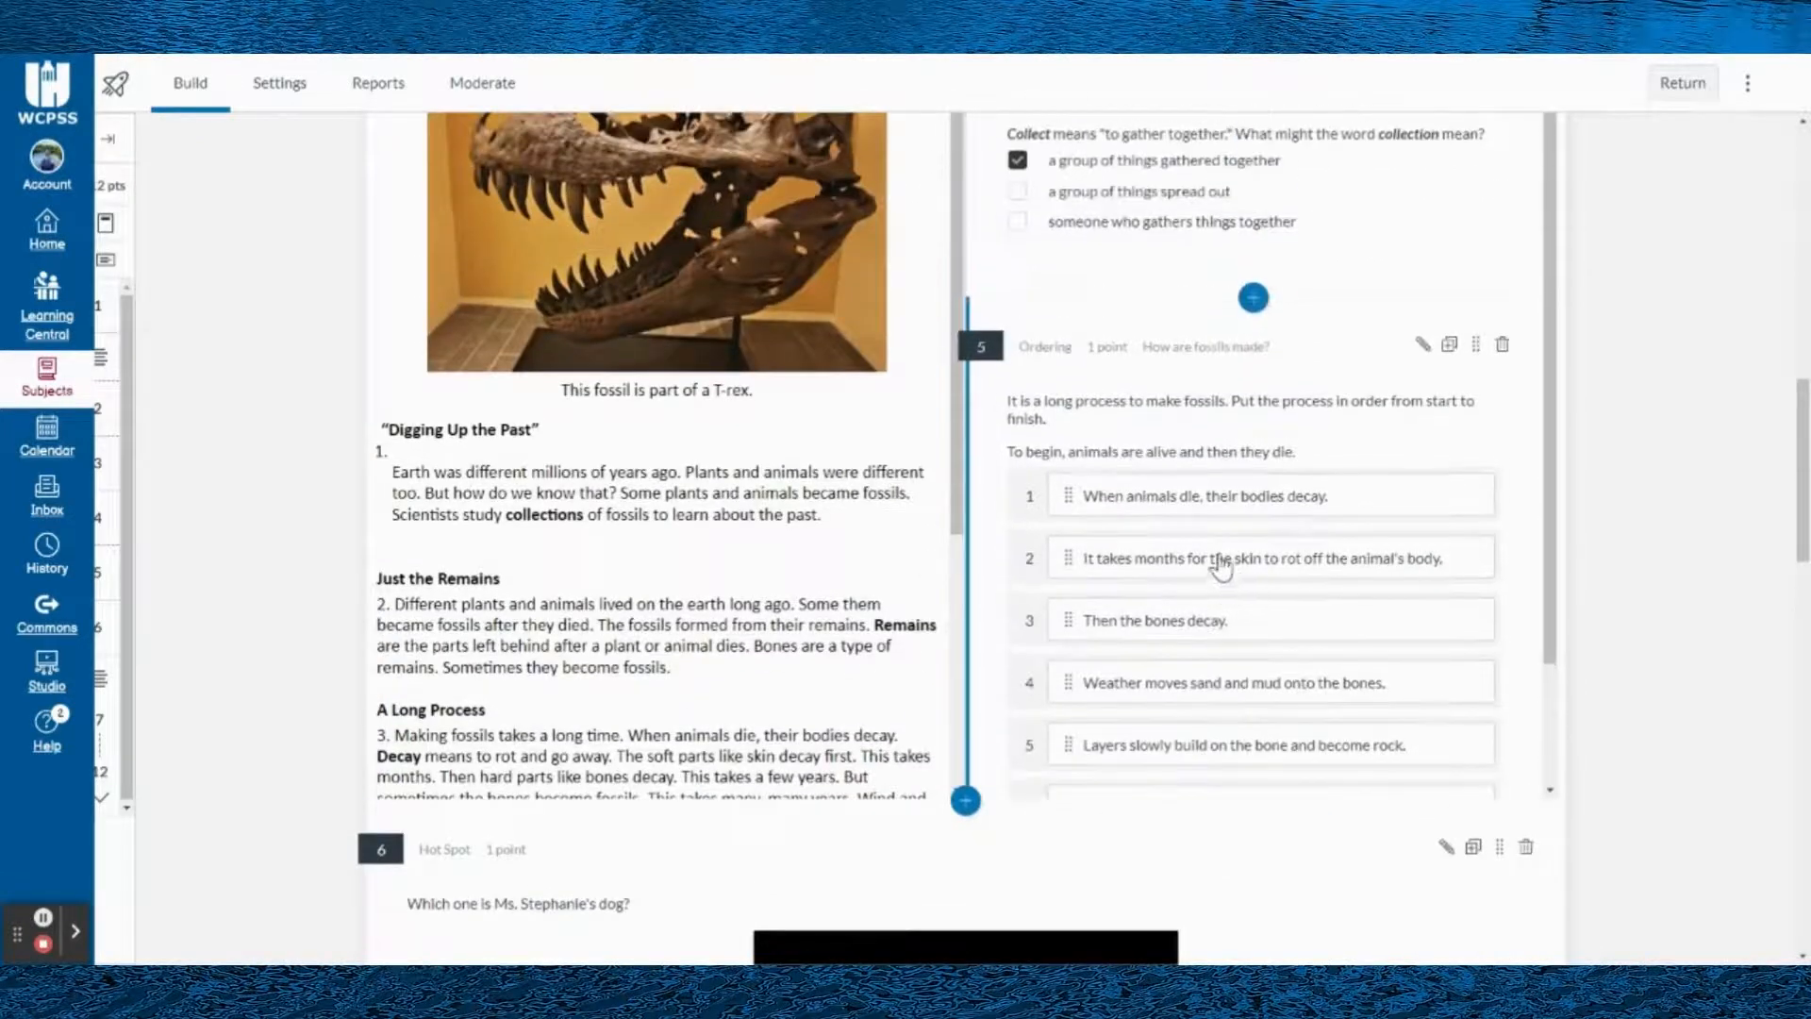
scroll(1220, 557, up, 12)
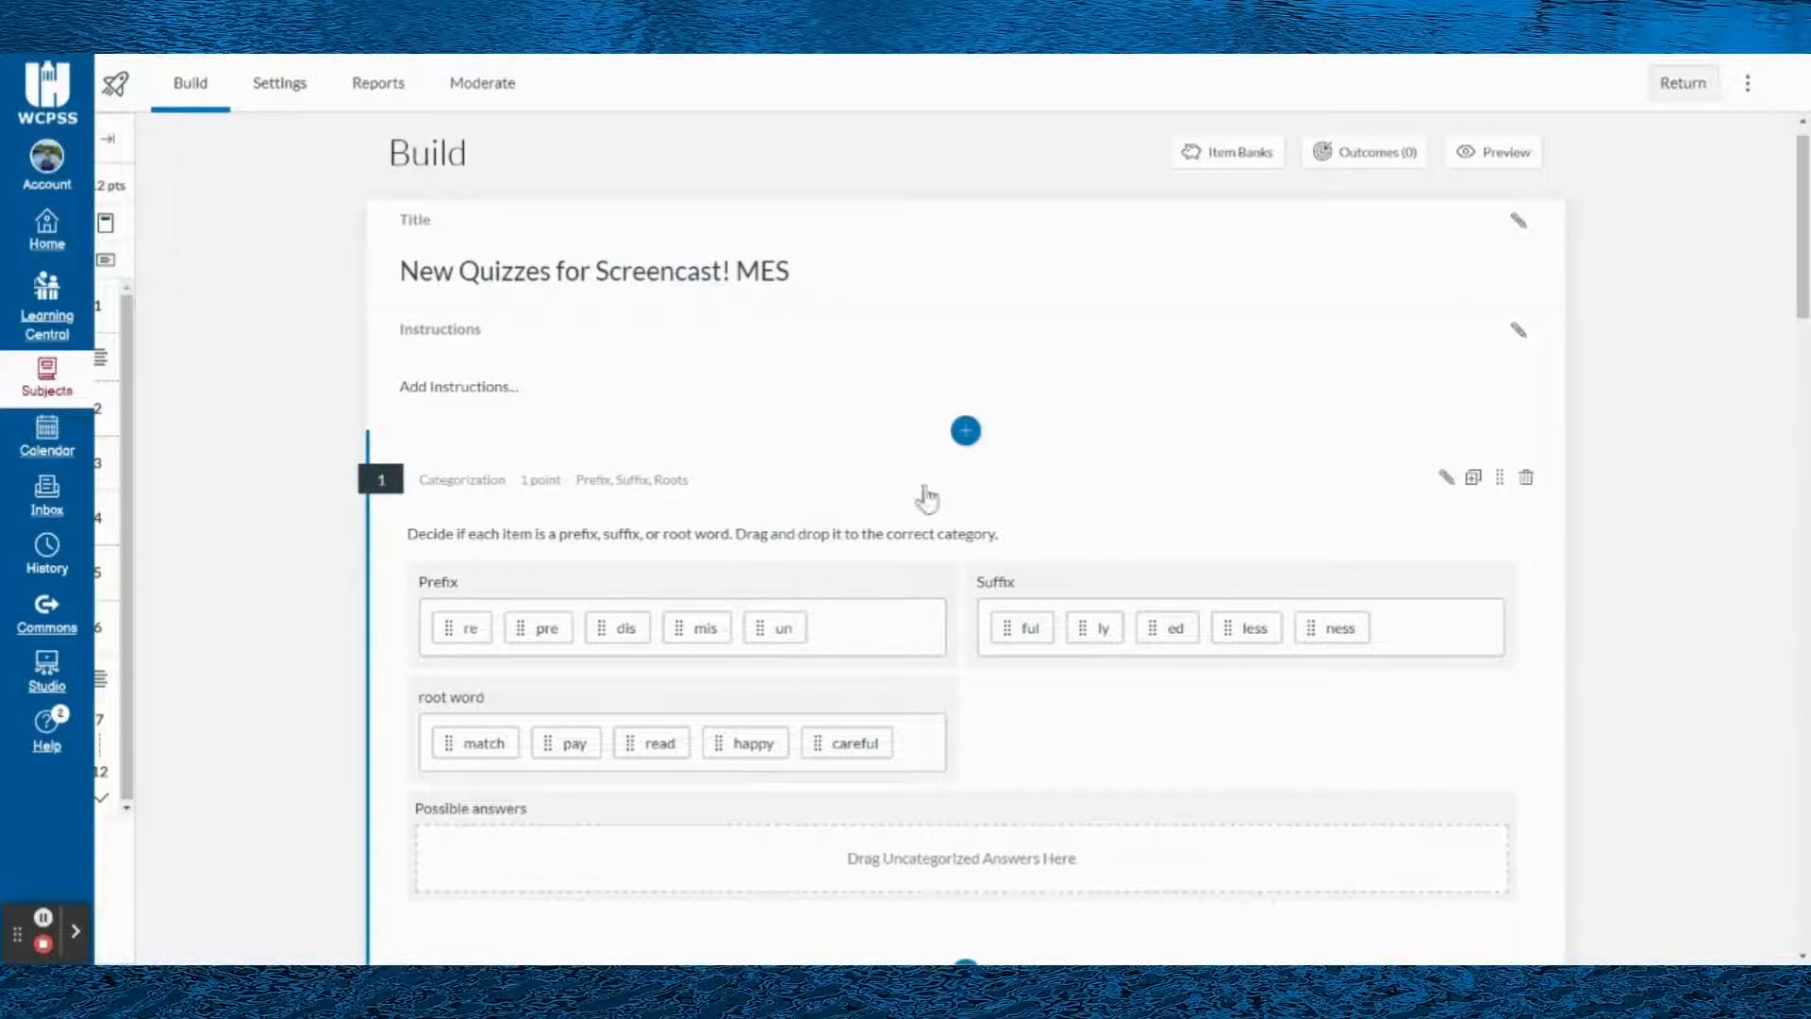
- Examine the Categorization question, the fossil passage questions and the Hot Spot image, and return to the quiz title
scroll(1330, 452, down, 5)
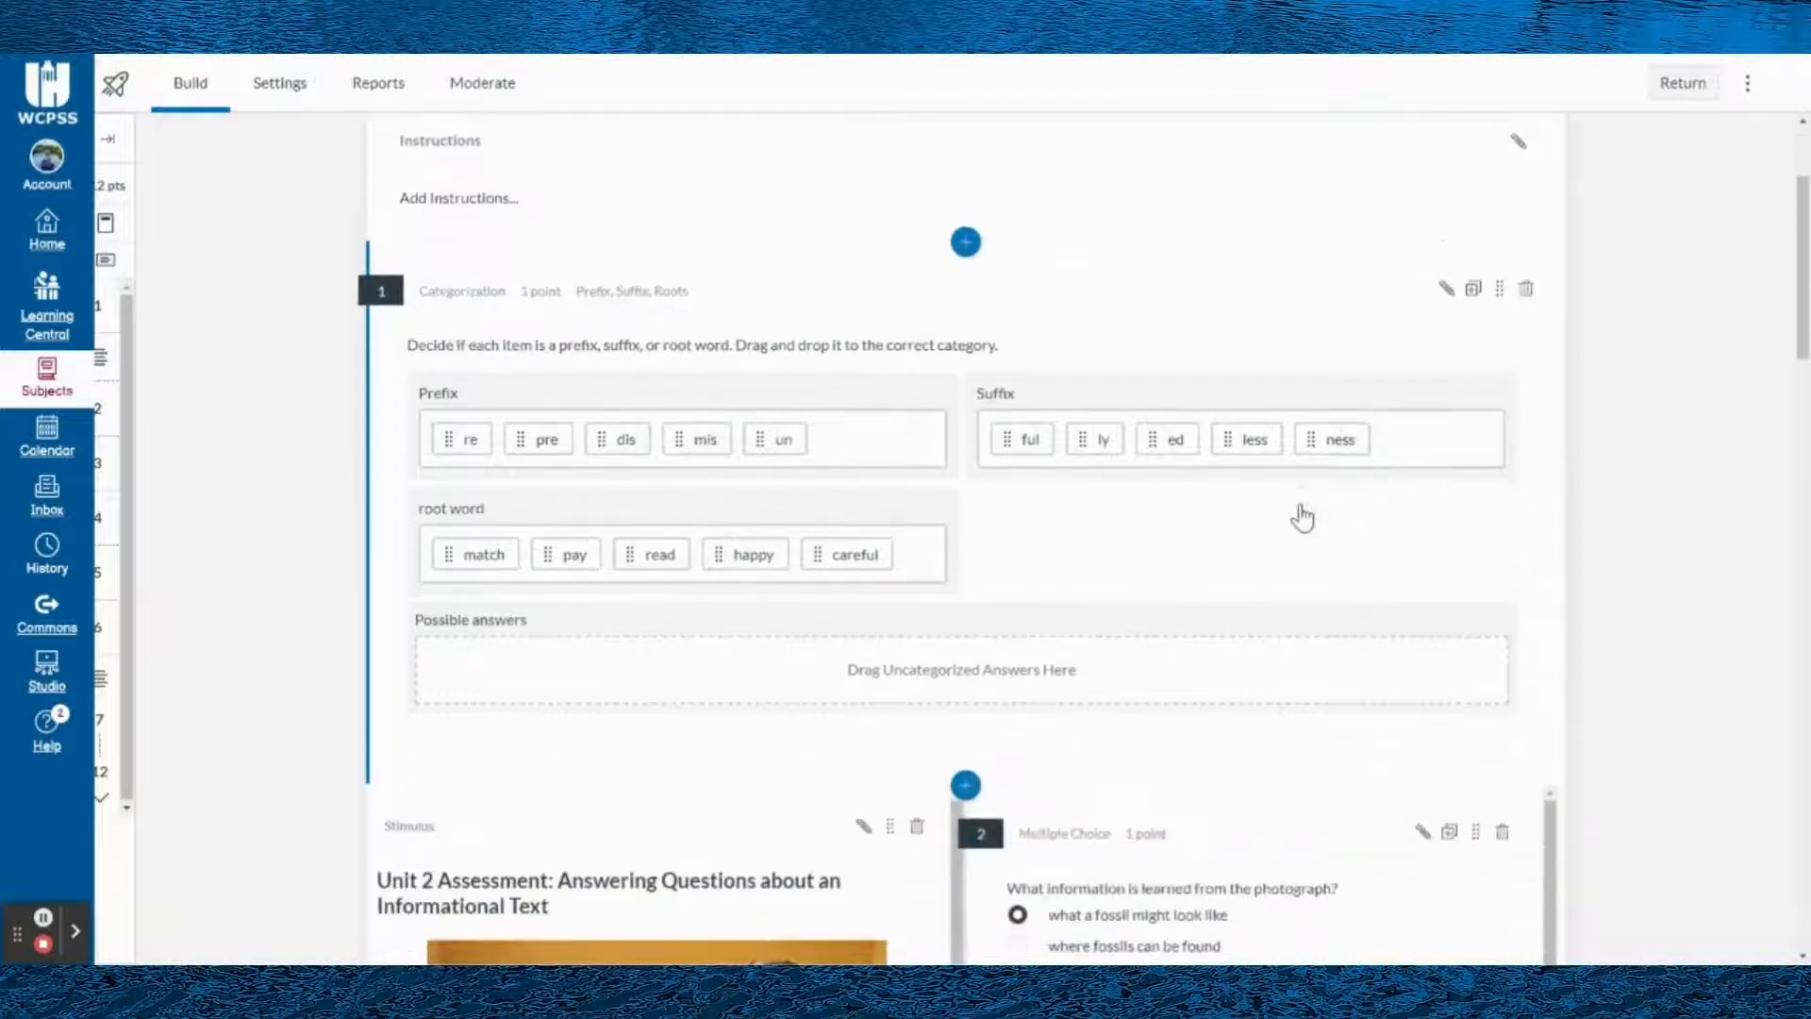
scroll(1108, 636, down, 3)
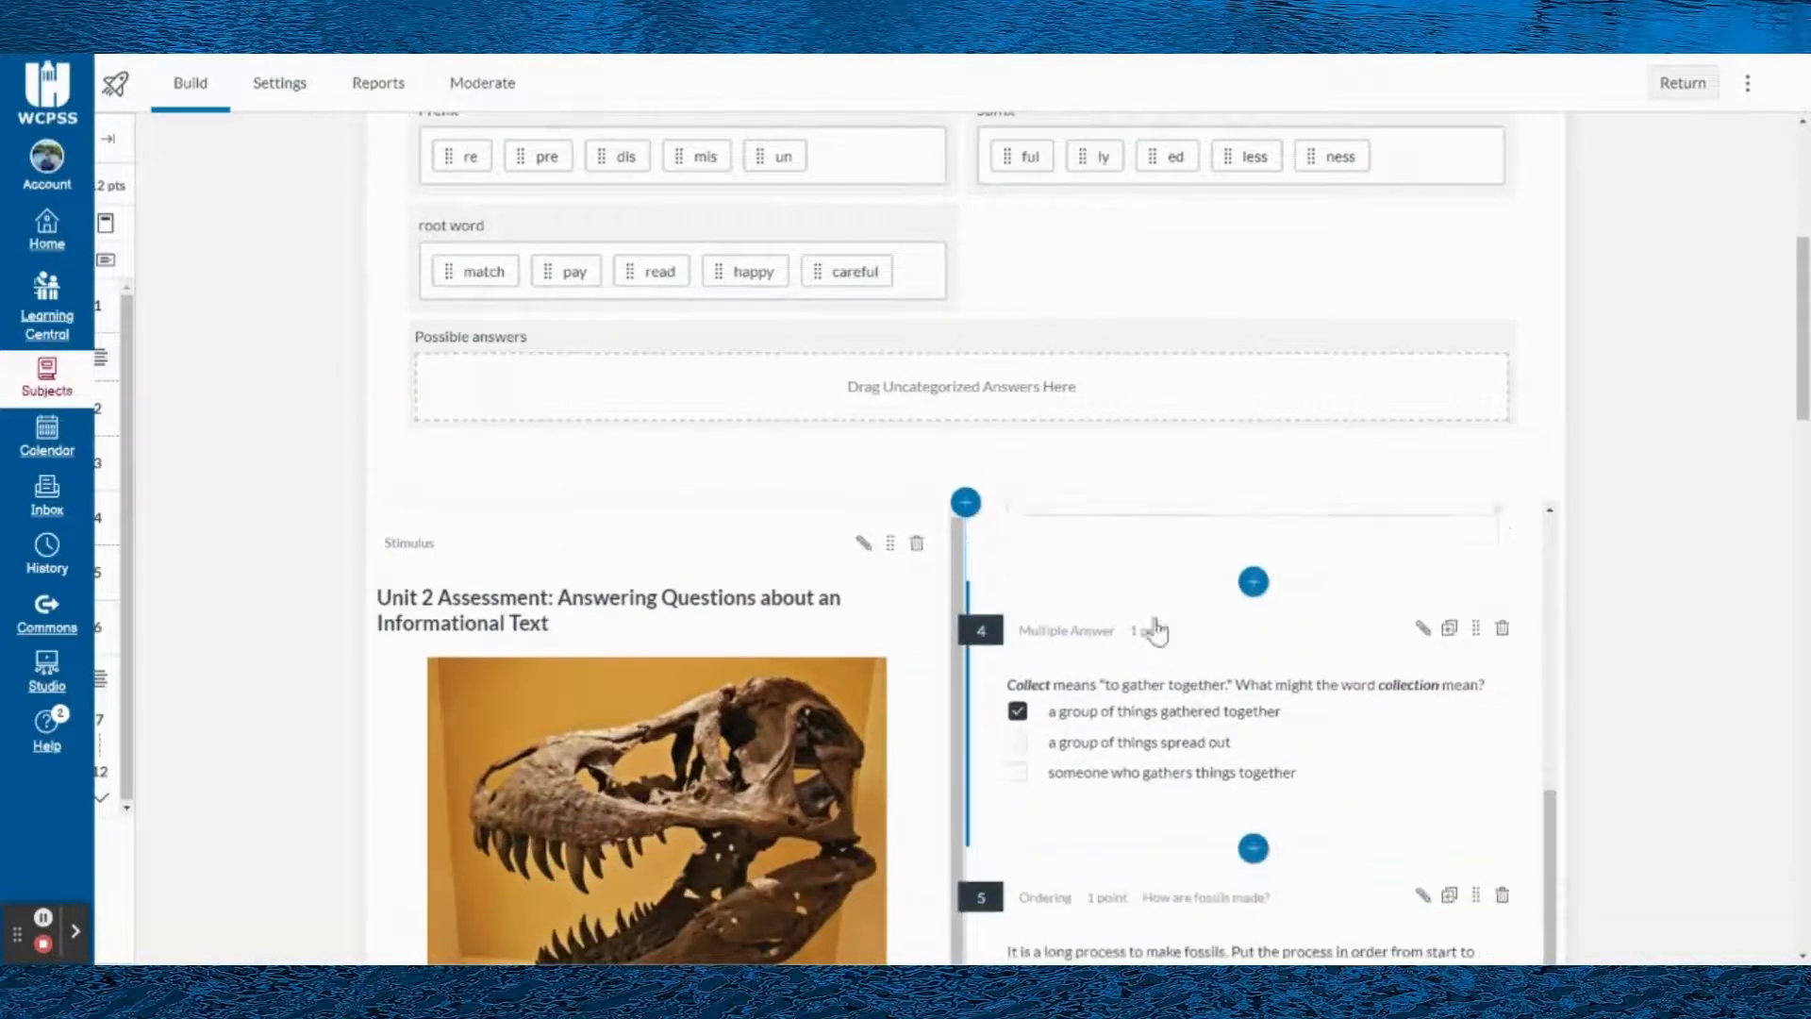
scroll(1264, 665, down, 3)
scroll(1321, 683, down, 10)
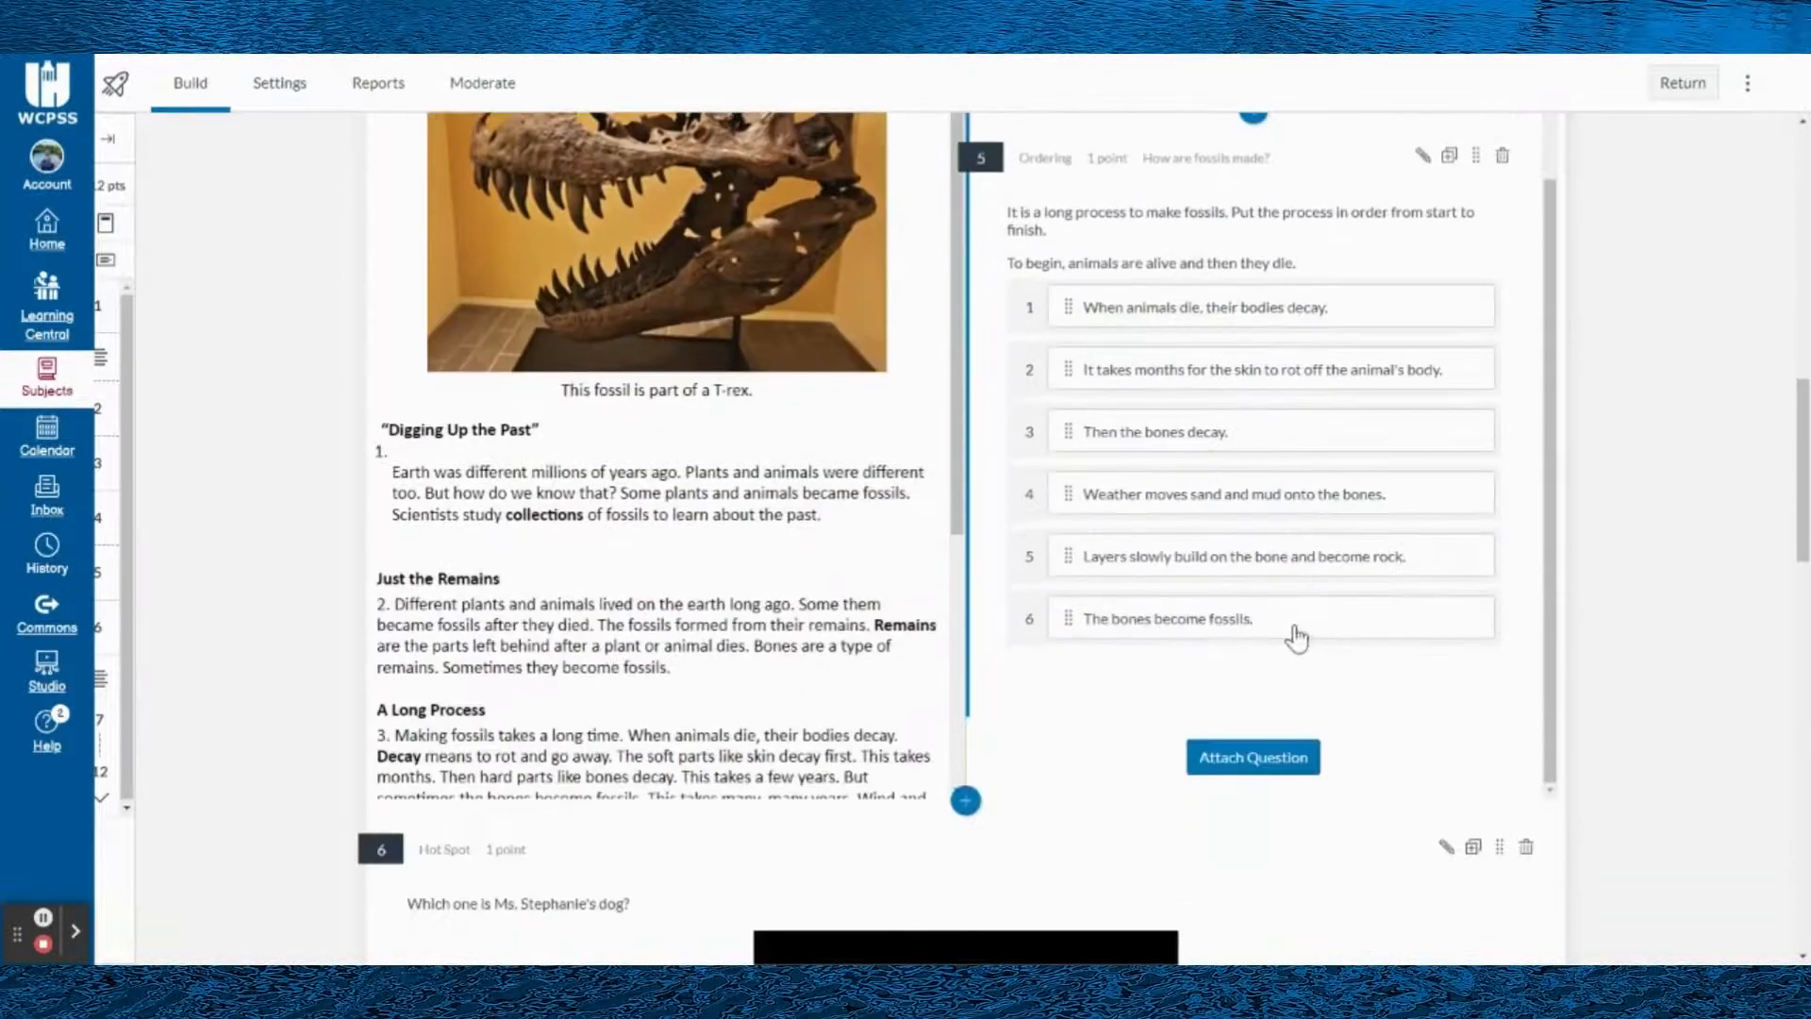
scroll(1132, 585, down, 3)
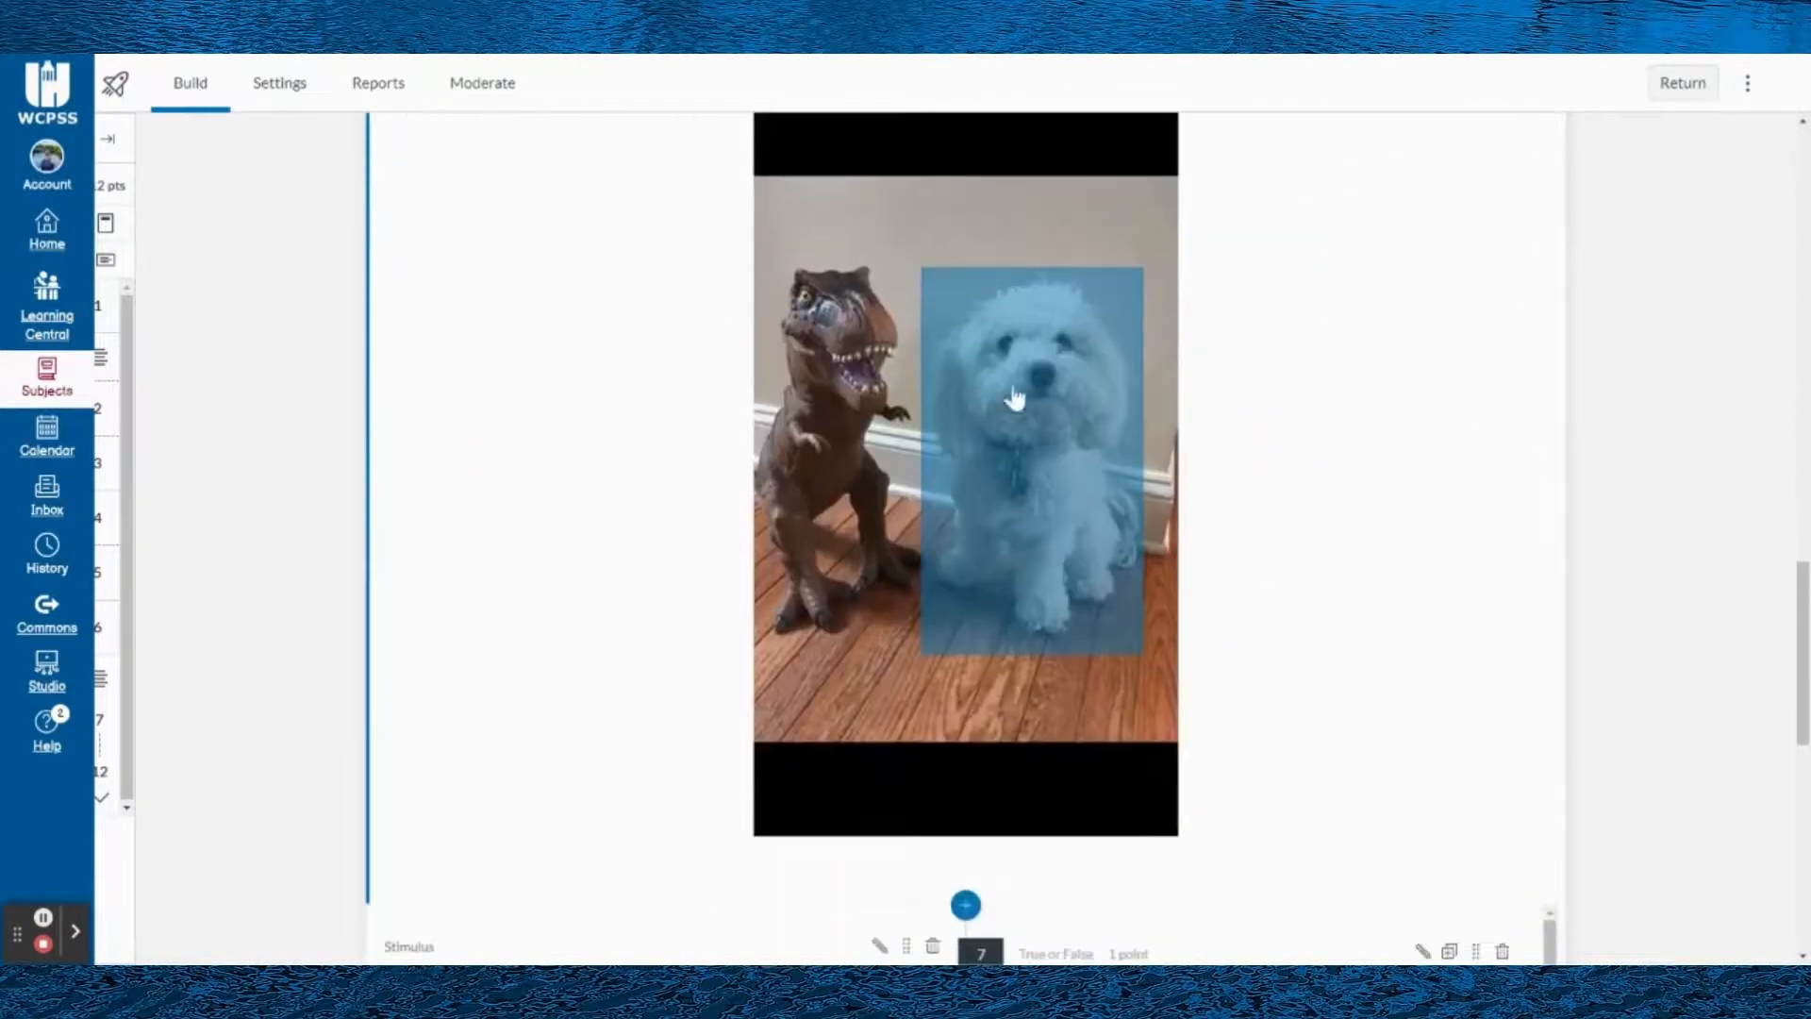
scroll(746, 472, up, 4)
scroll(943, 491, up, 6)
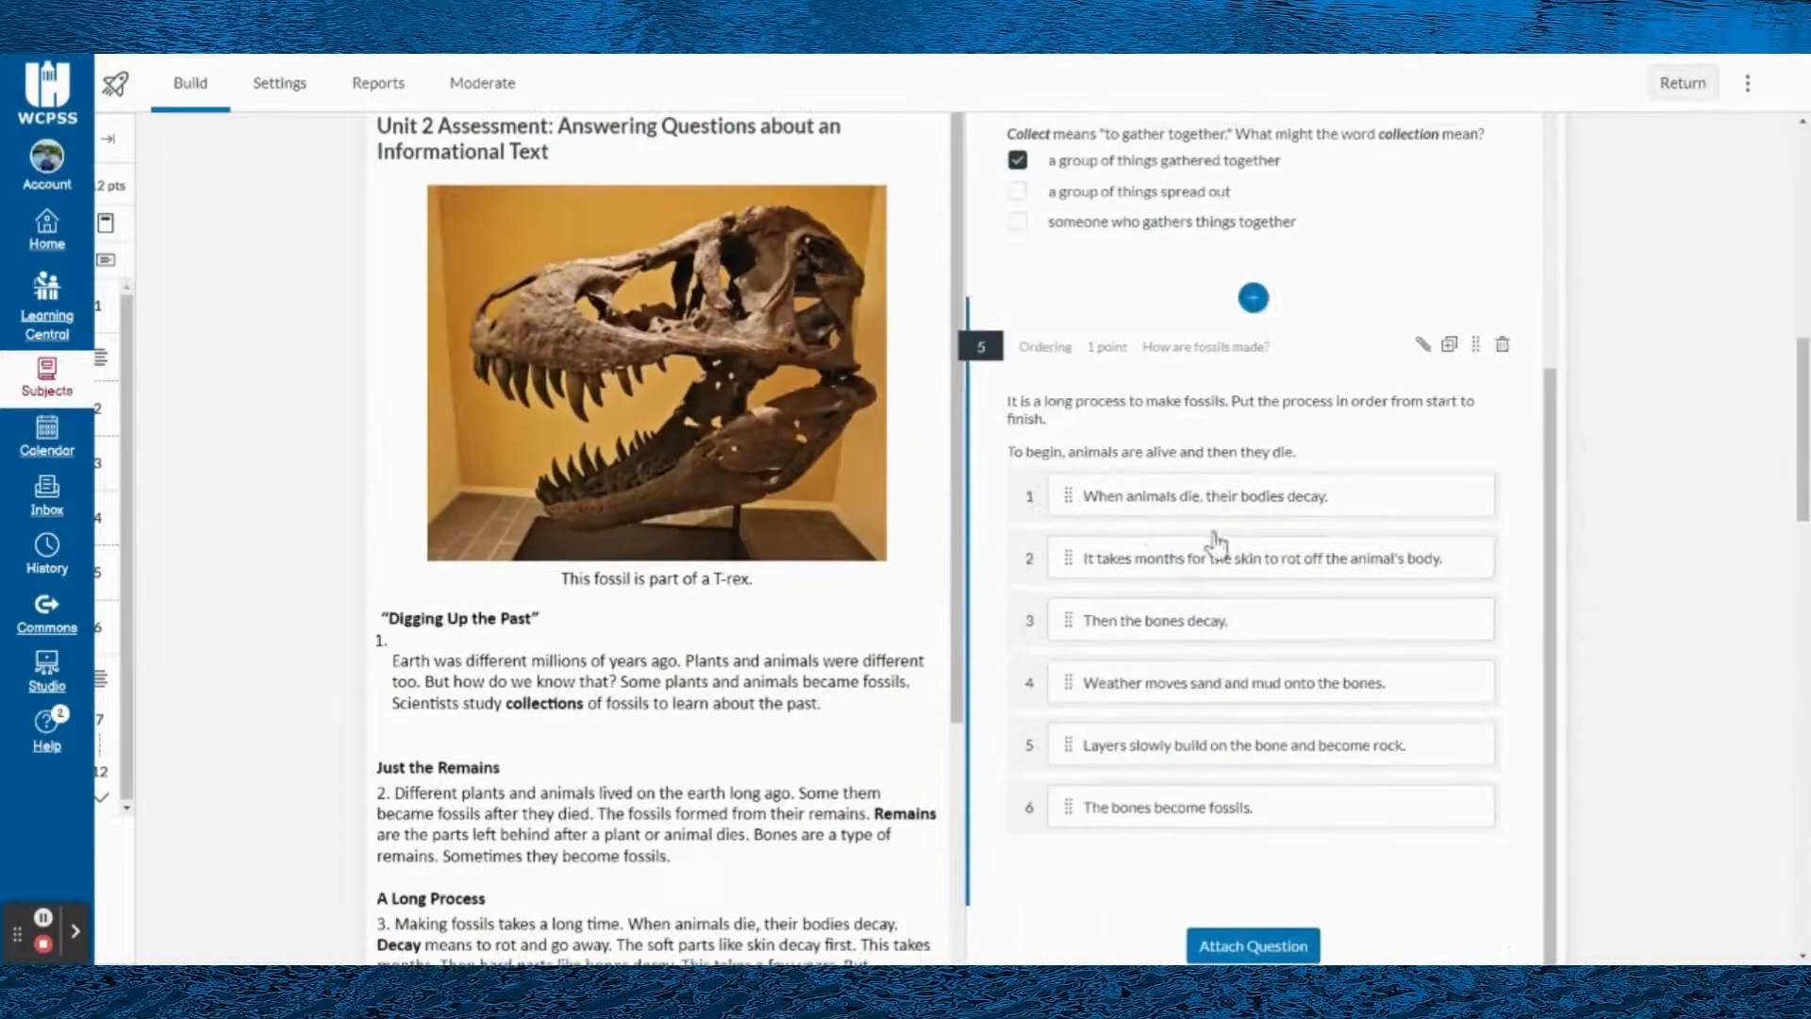
scroll(1213, 538, up, 6)
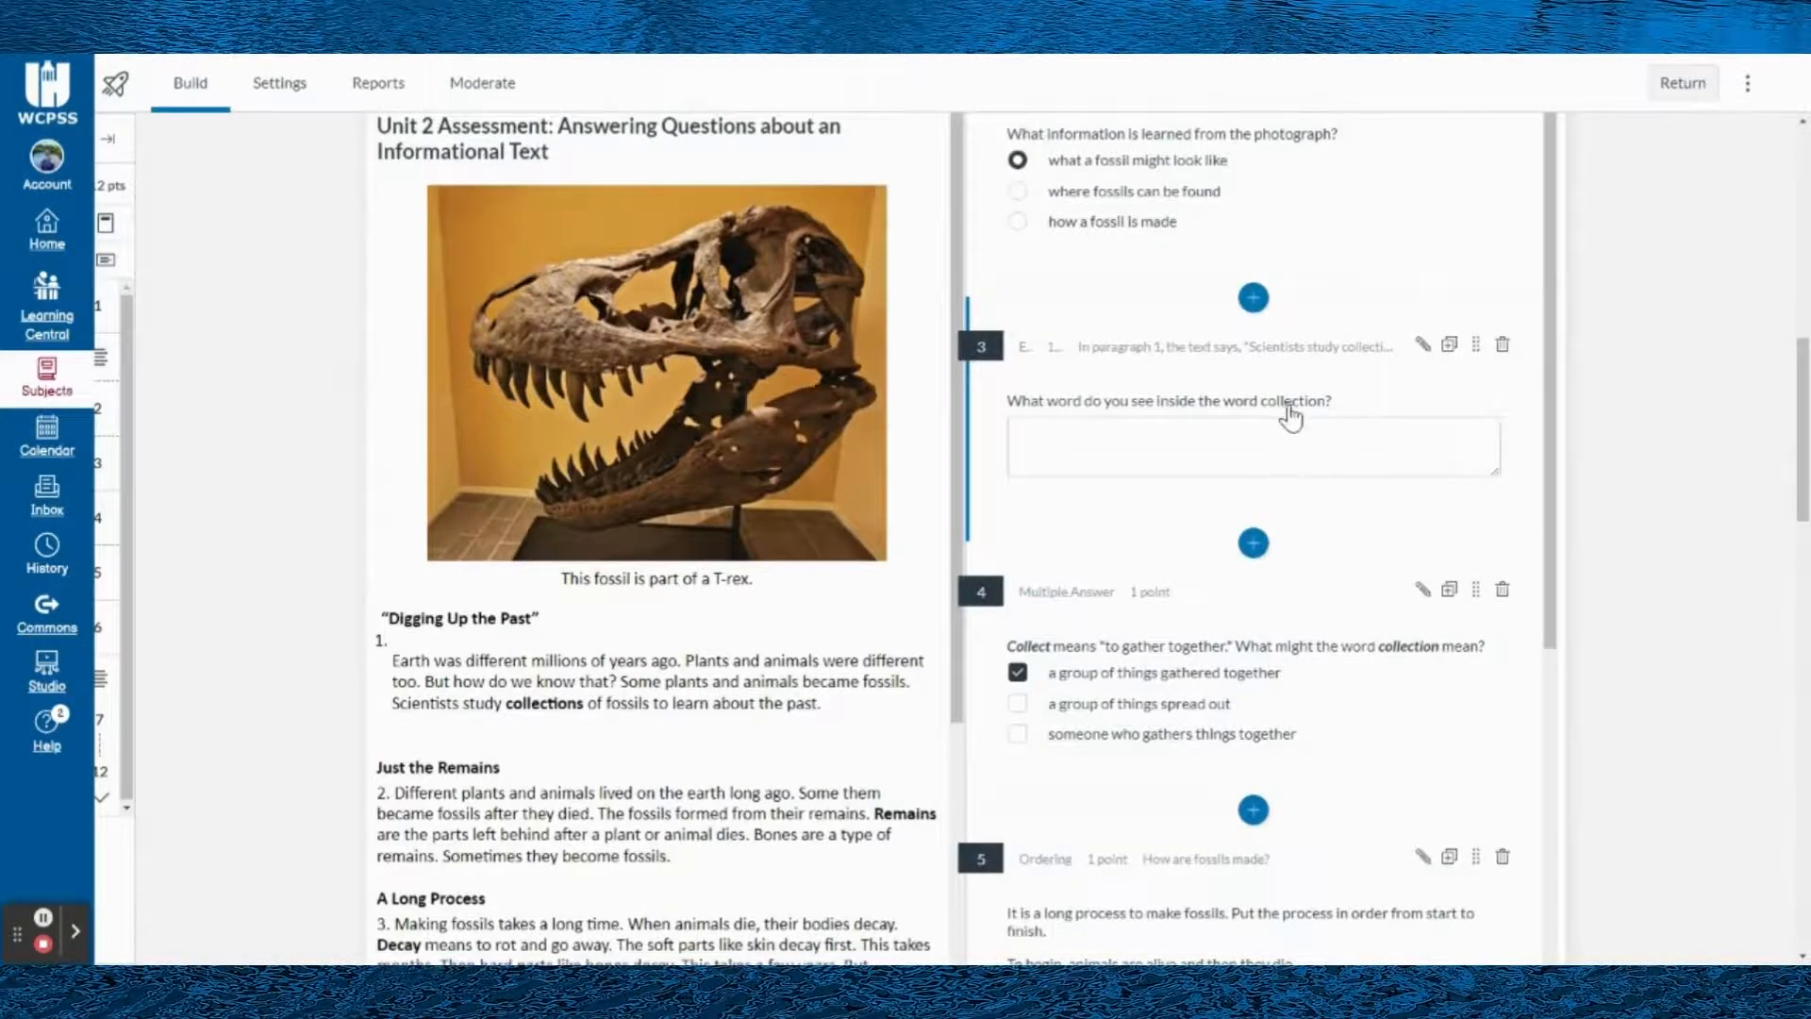
scroll(1273, 412, up, 10)
scroll(926, 436, up, 1)
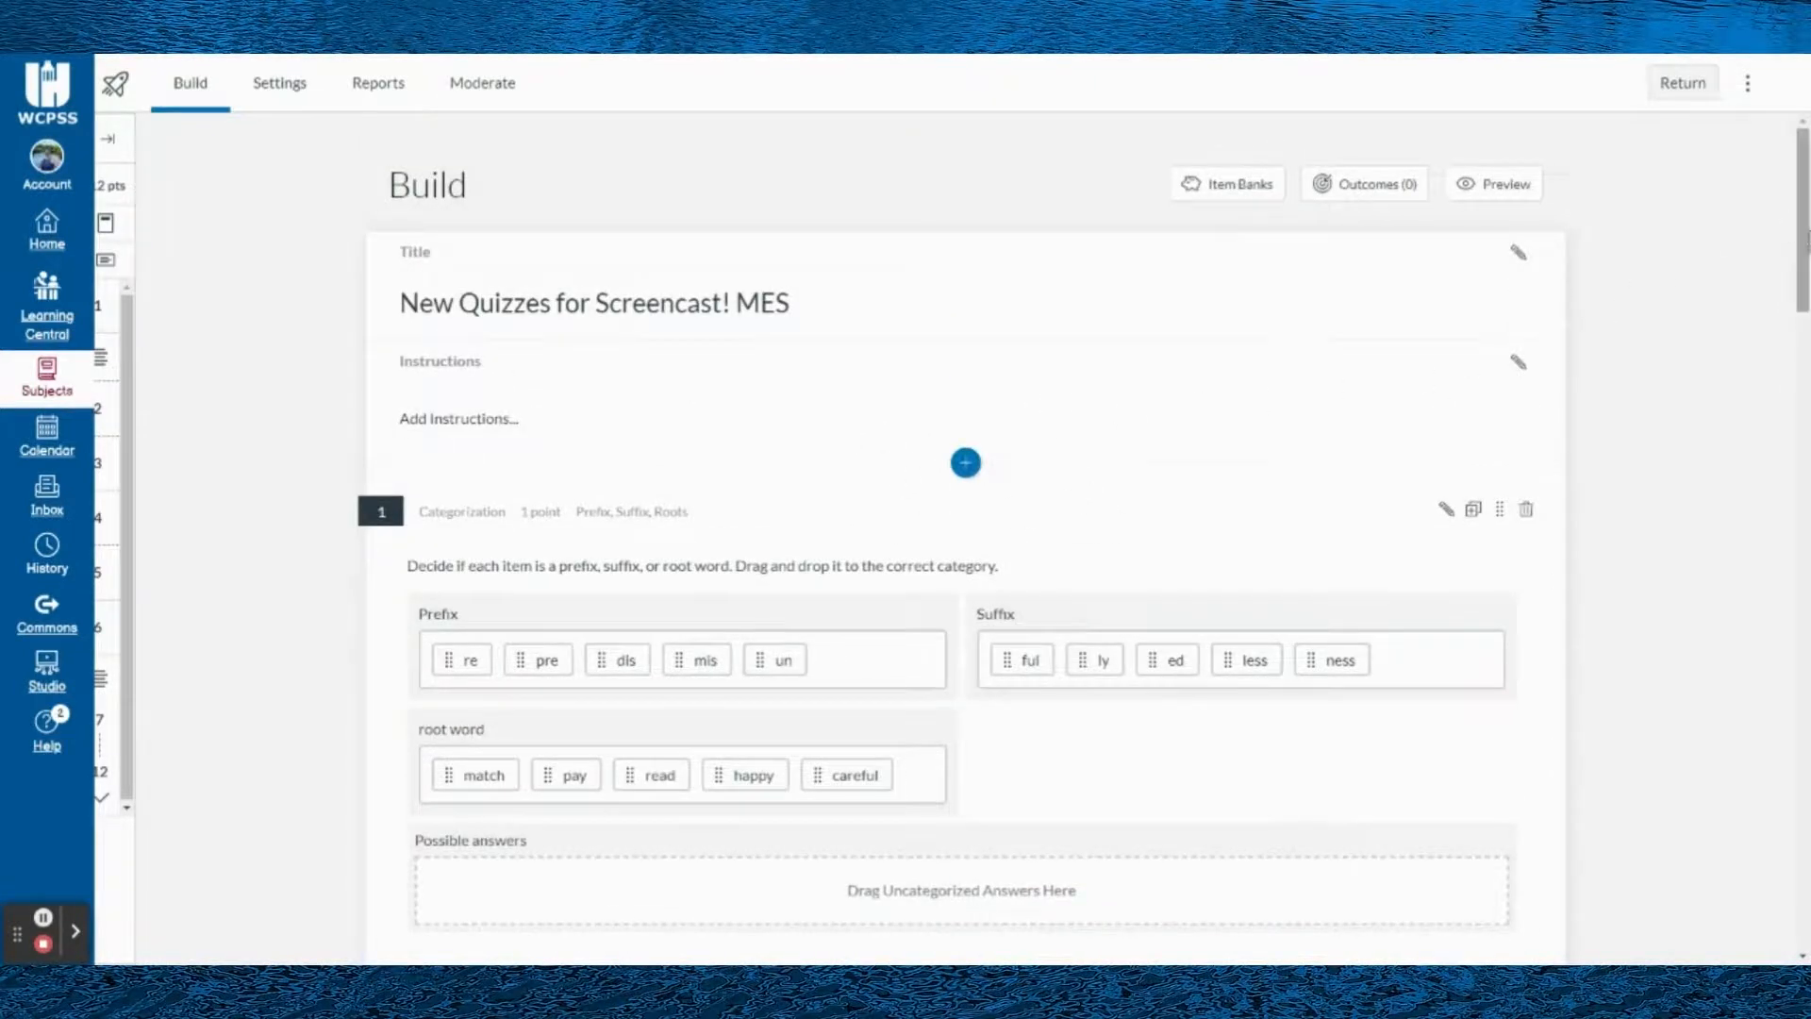
- Skim the whole quiz once more from its end back up to the title and the Categorization question
drag(1802, 226, 1758, 943)
scroll(836, 542, up, 10)
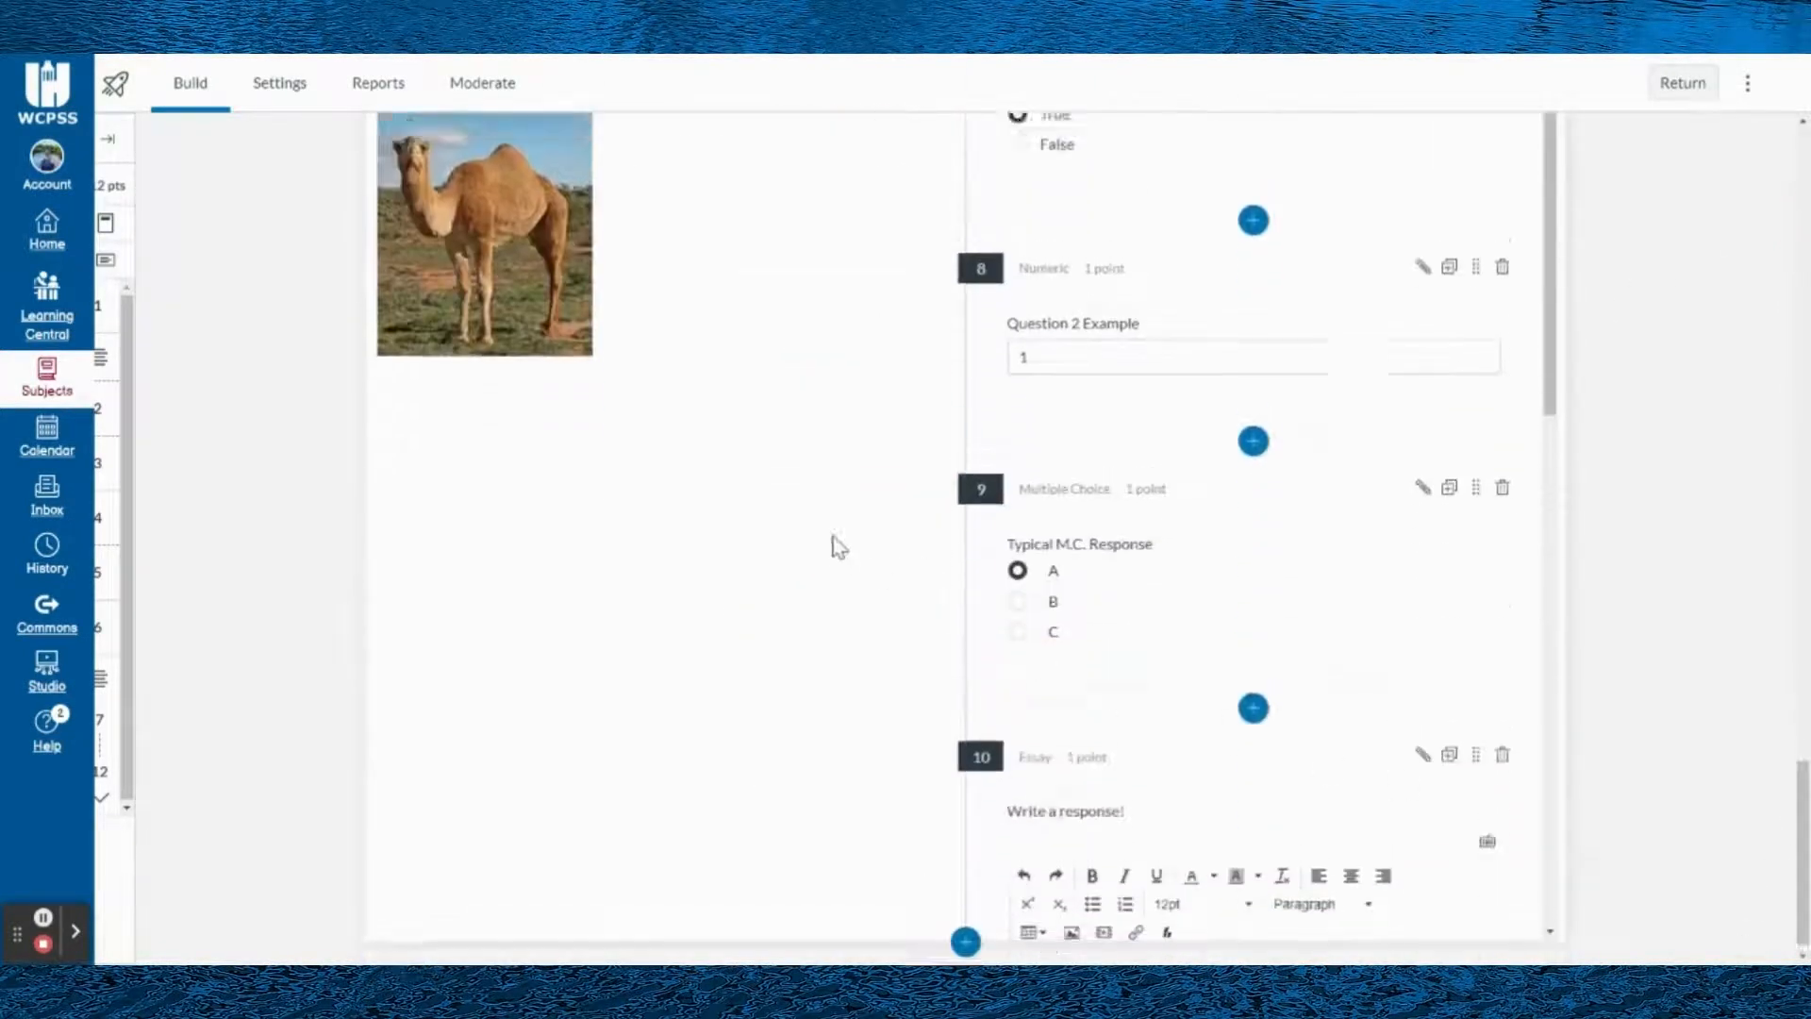
scroll(837, 507, up, 12)
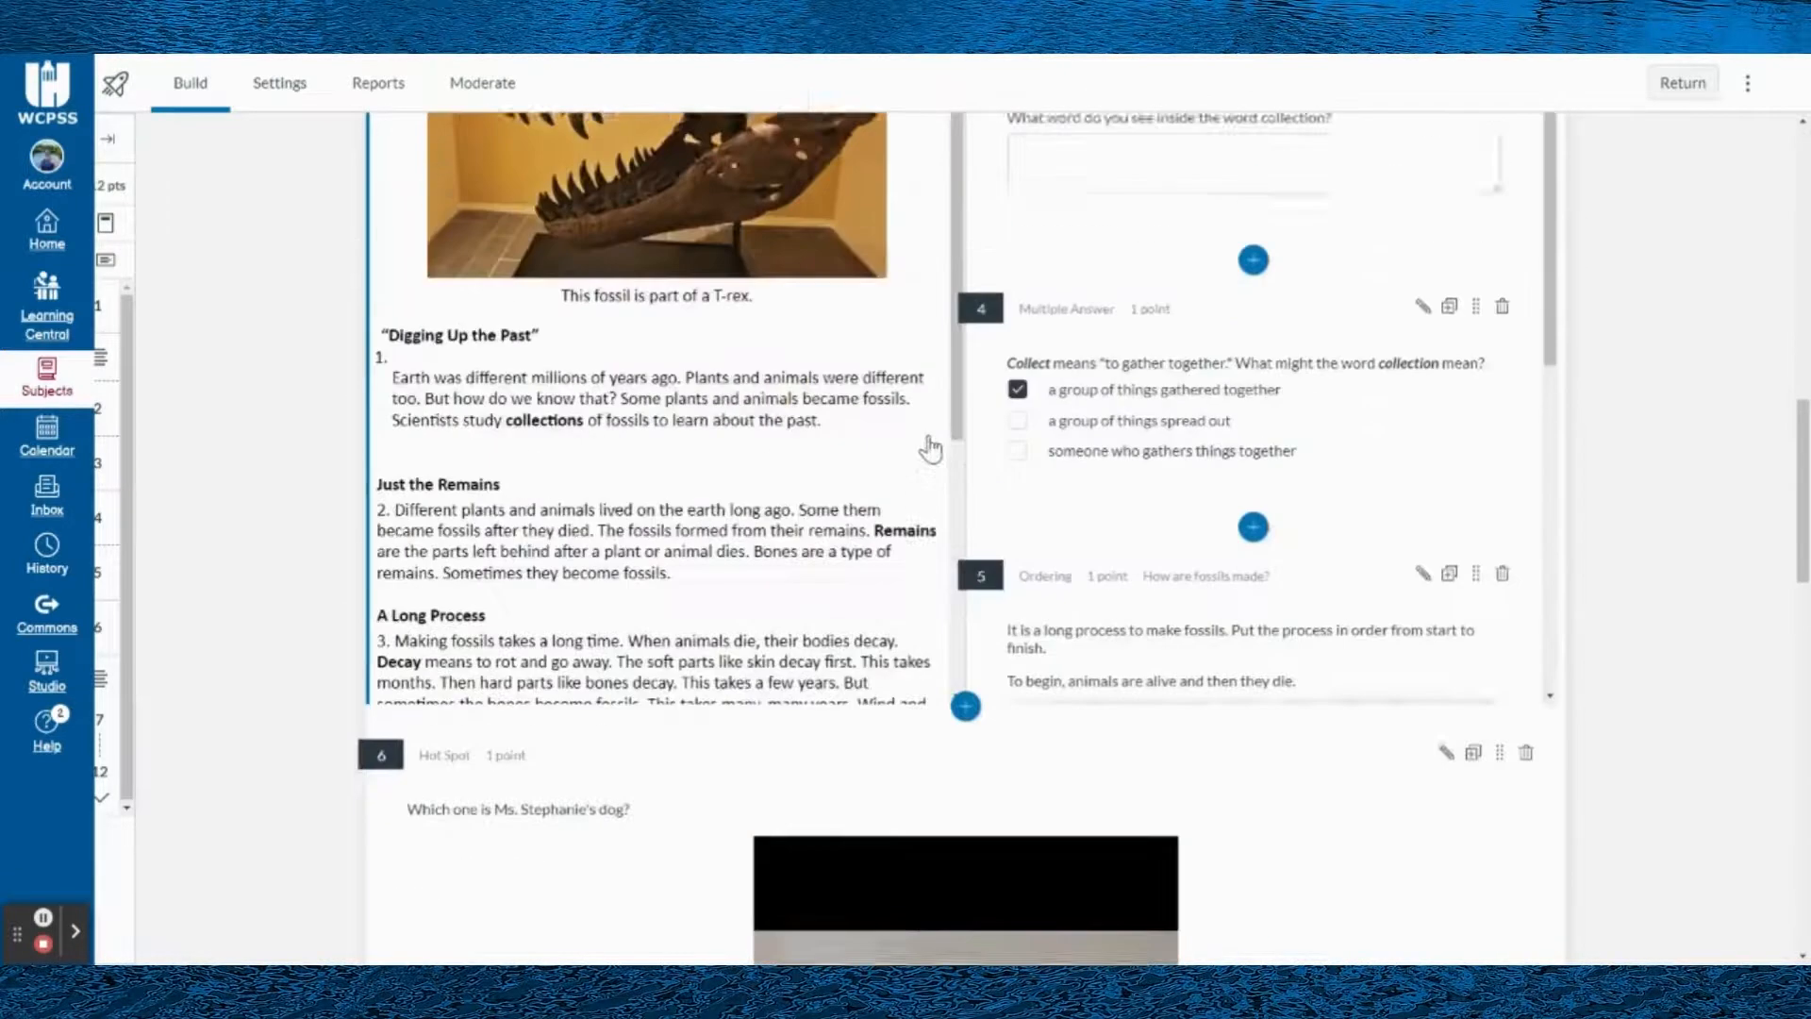
scroll(1372, 407, up, 1)
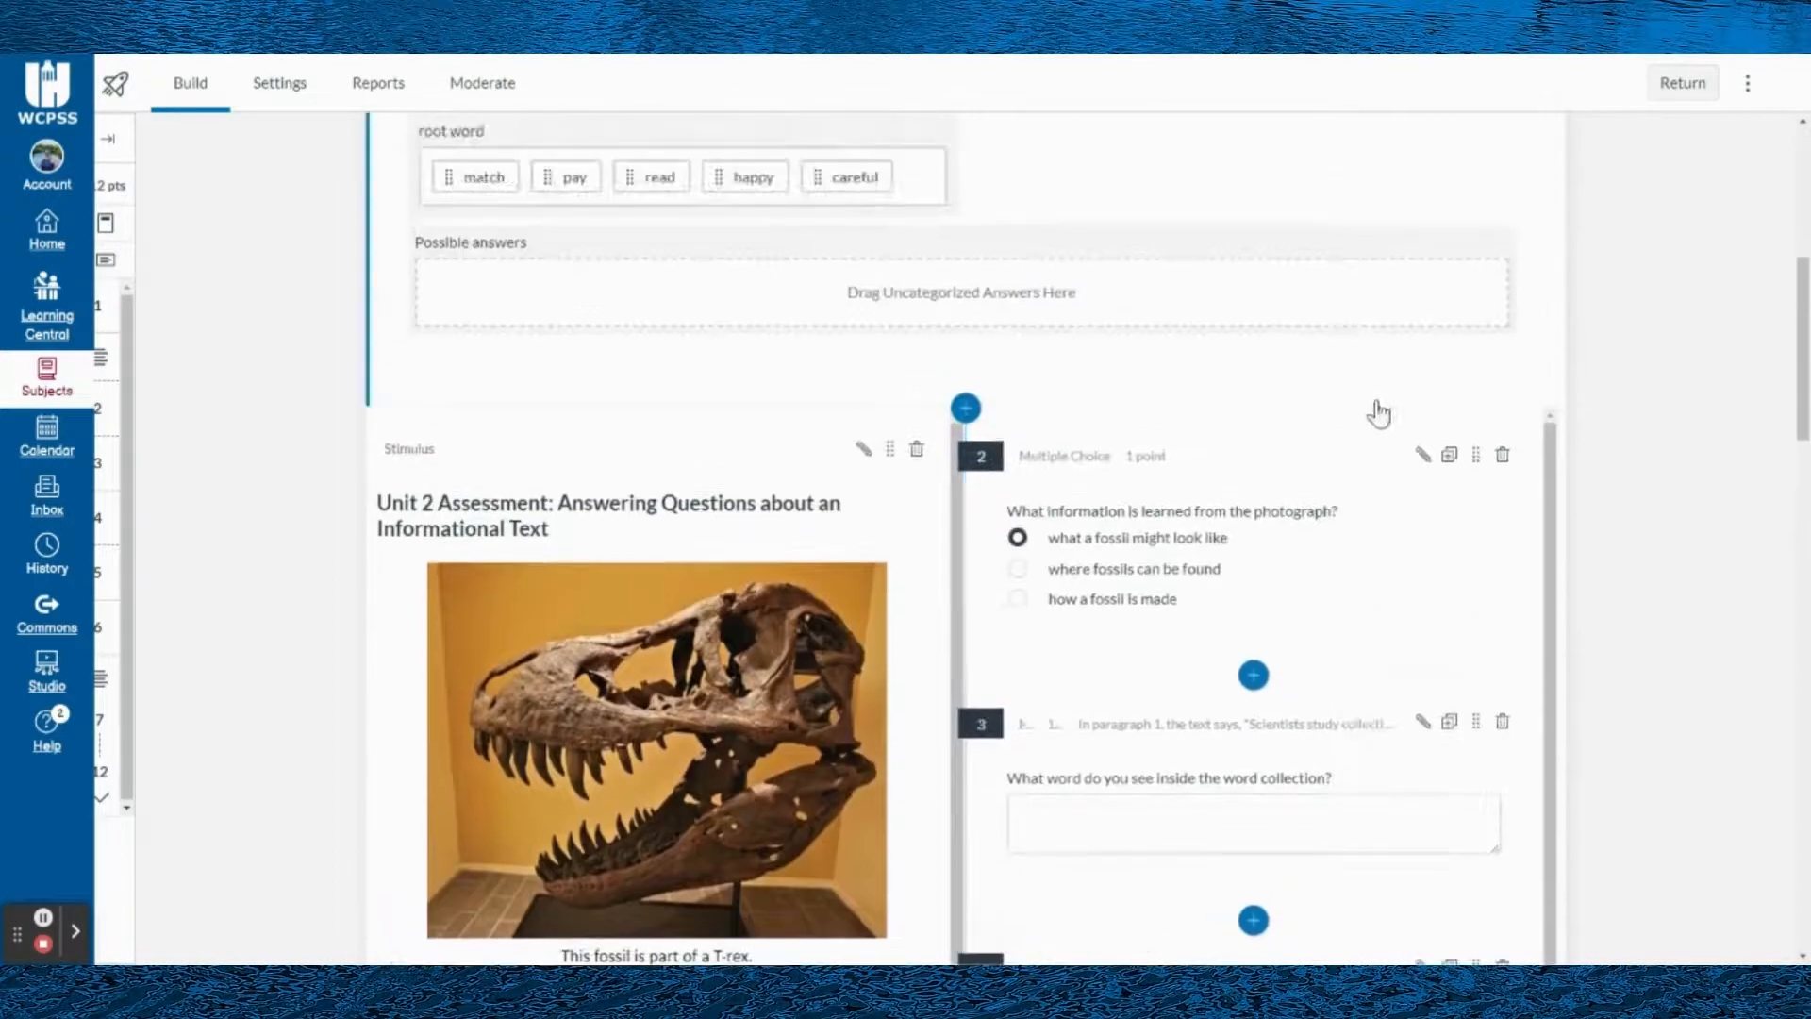
scroll(1386, 424, up, 3)
scroll(1078, 358, up, 4)
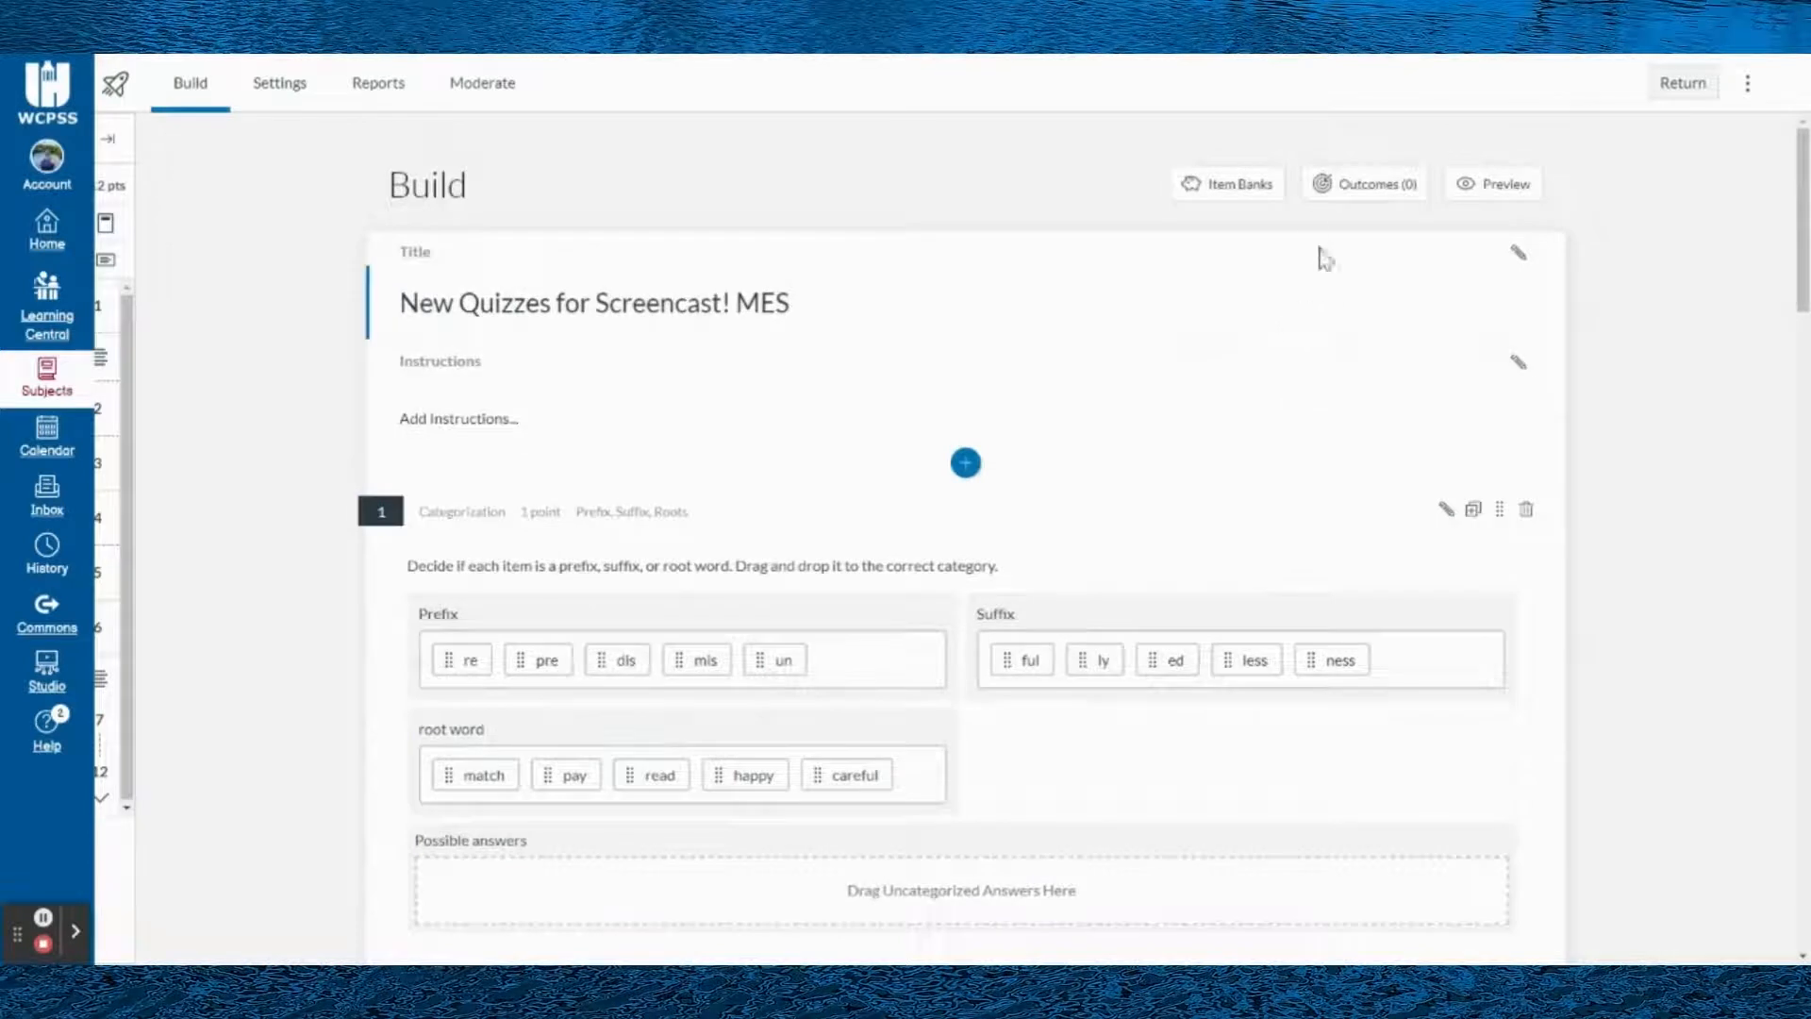
scroll(861, 563, down, 3)
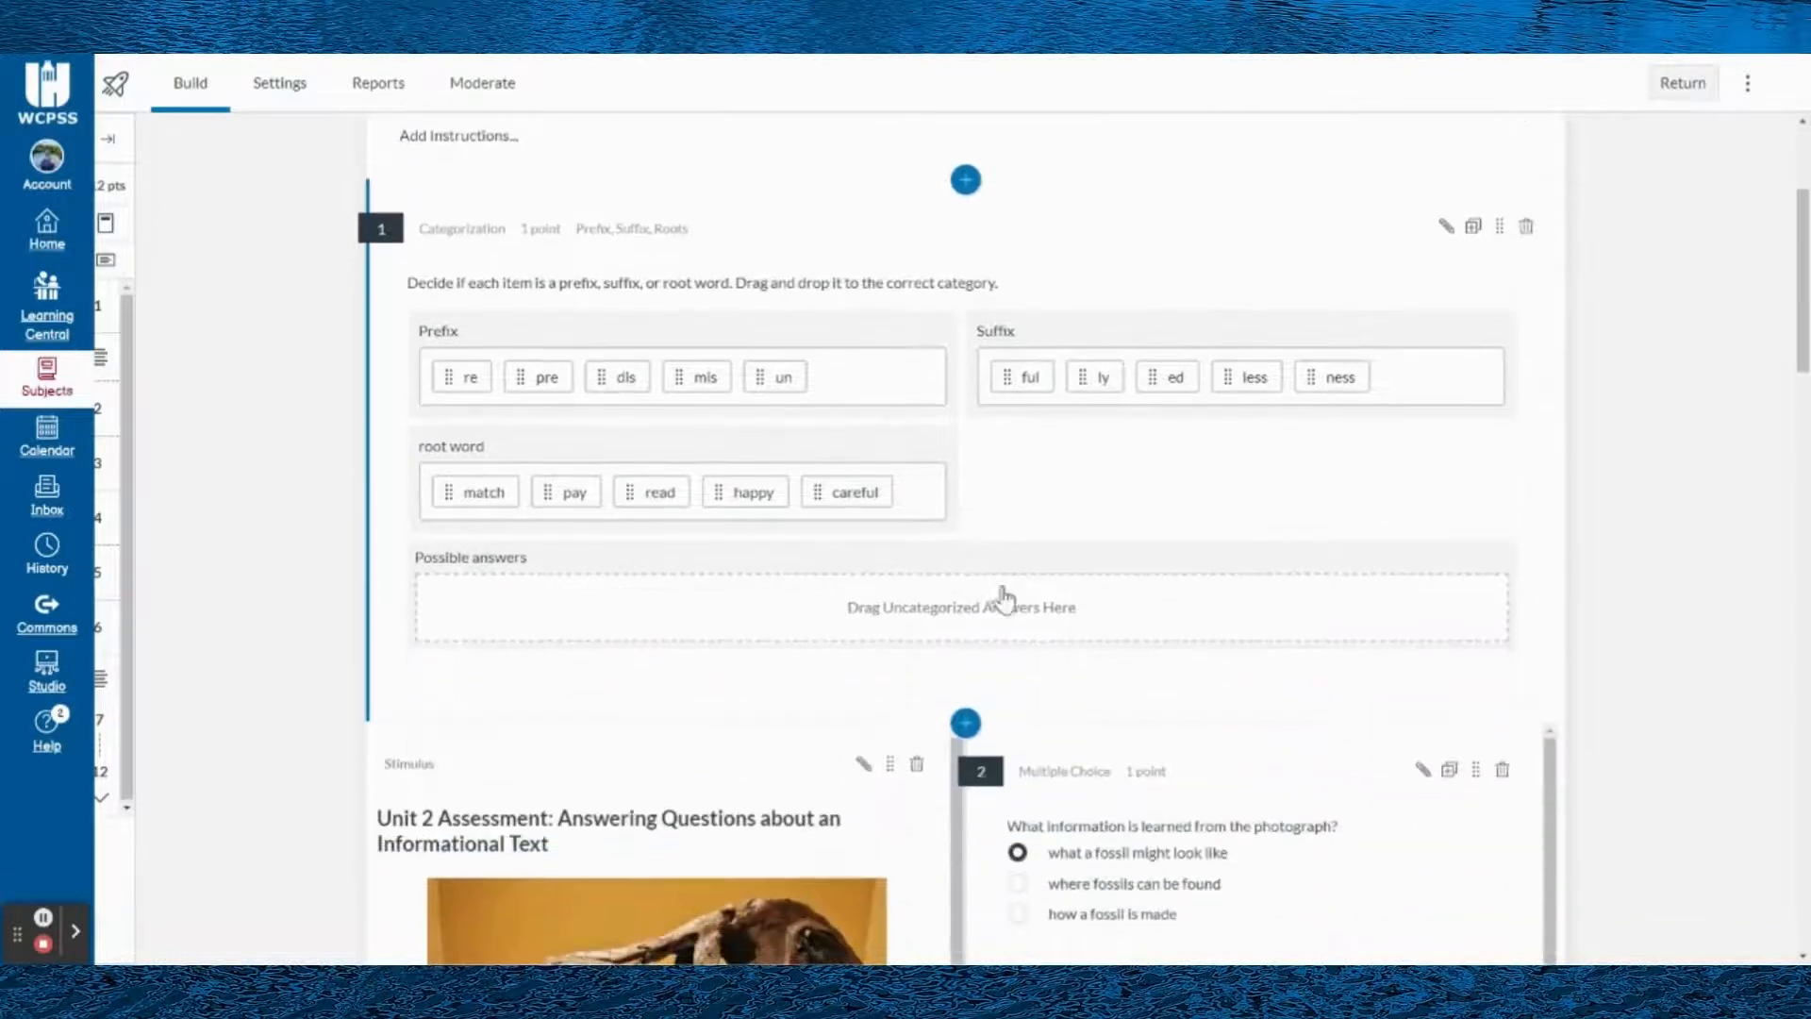
scroll(1193, 641, up, 3)
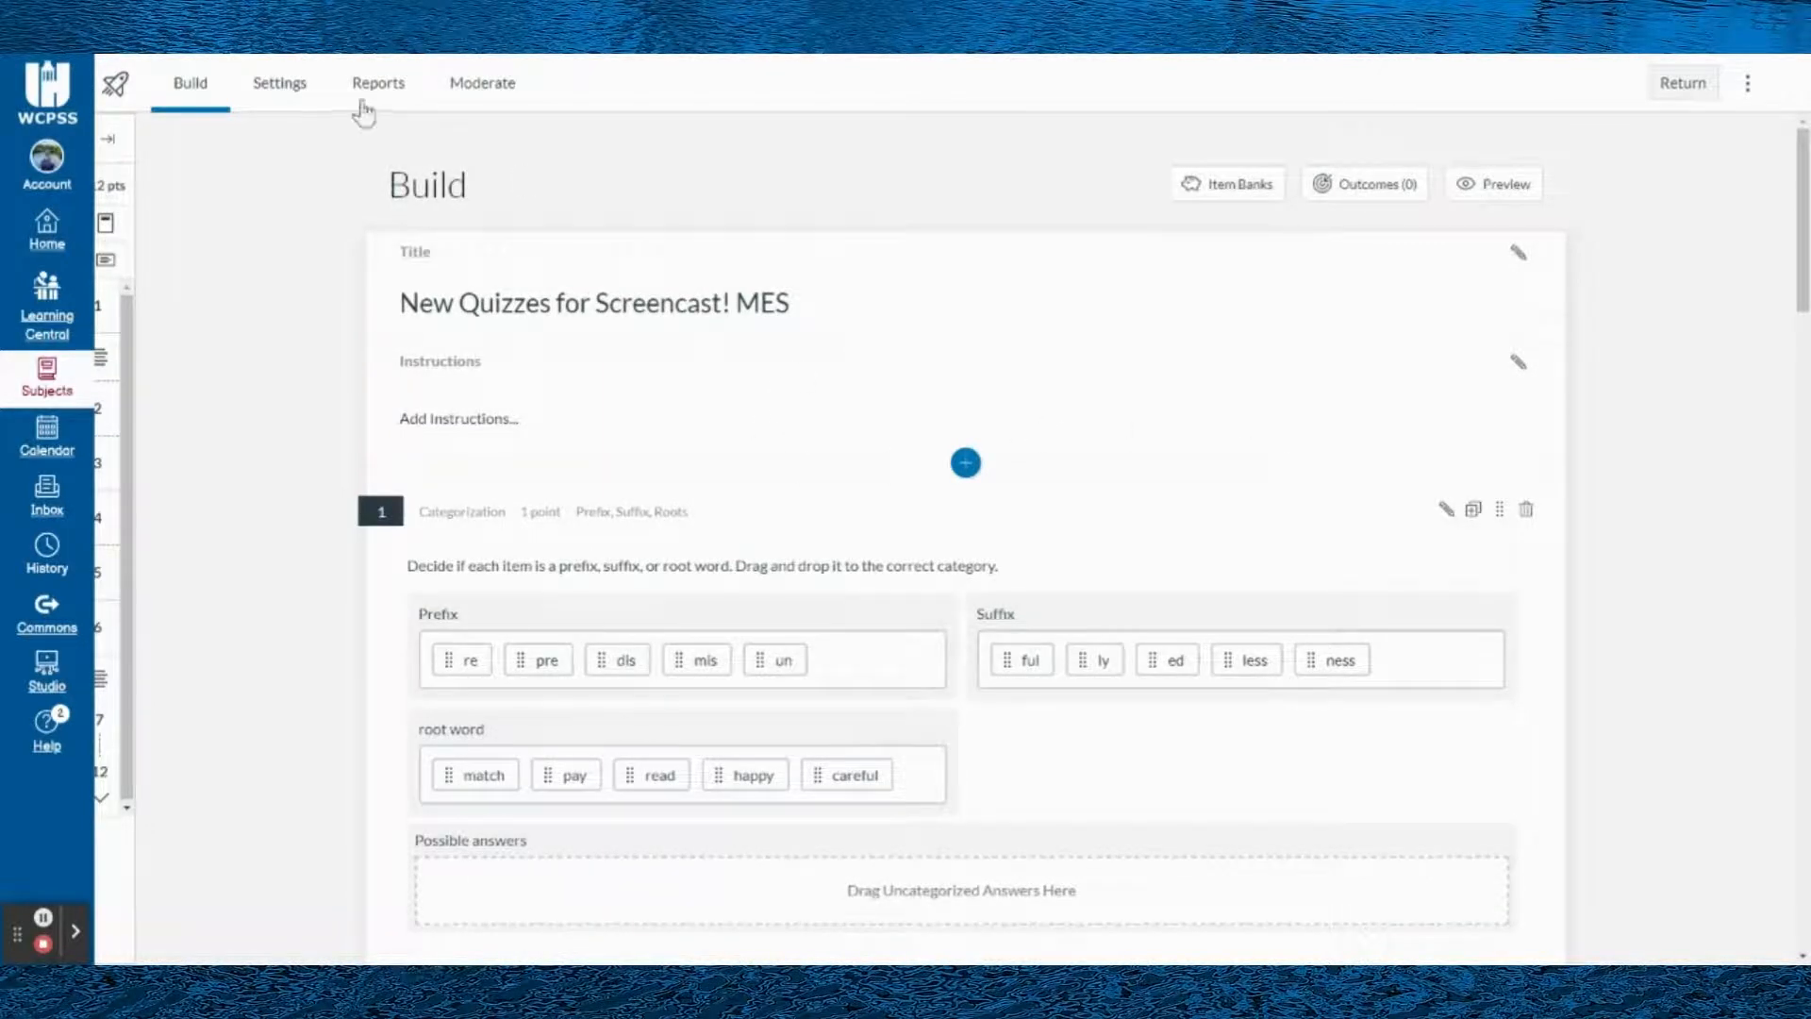
- Turn off One question at a time in the quiz settings, and try the Time limit option
click(300, 88)
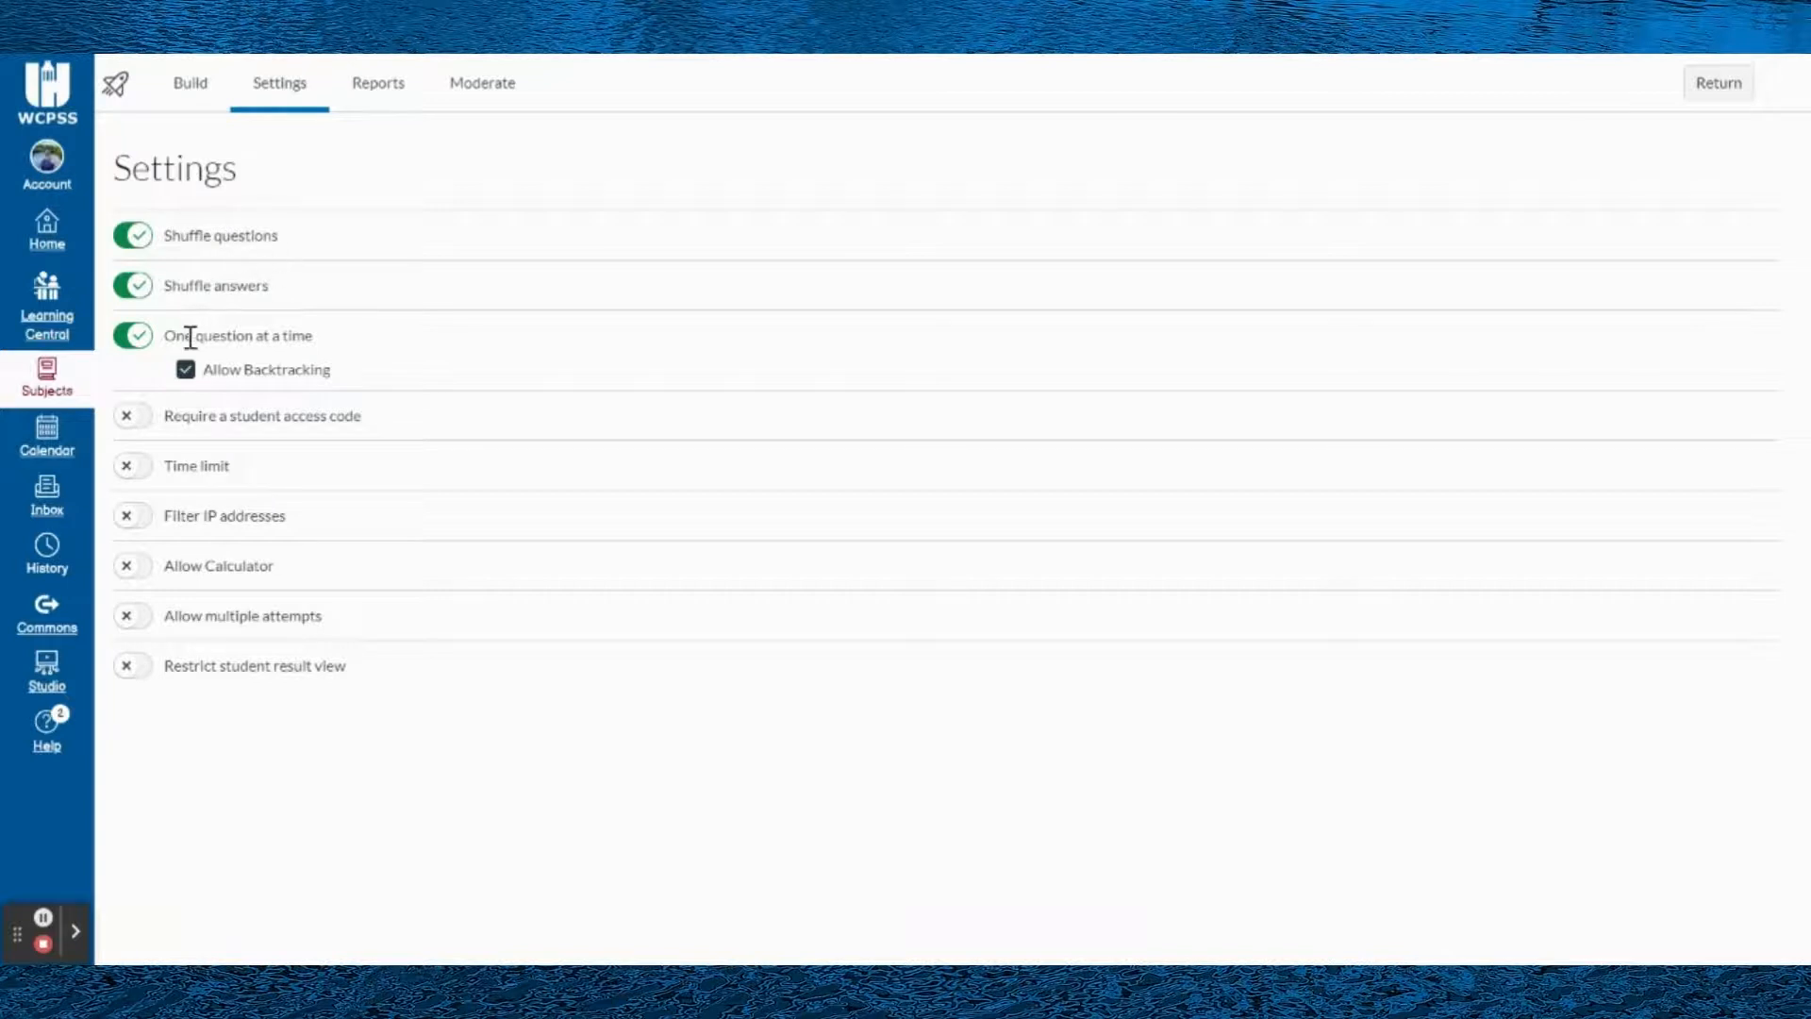
click(133, 341)
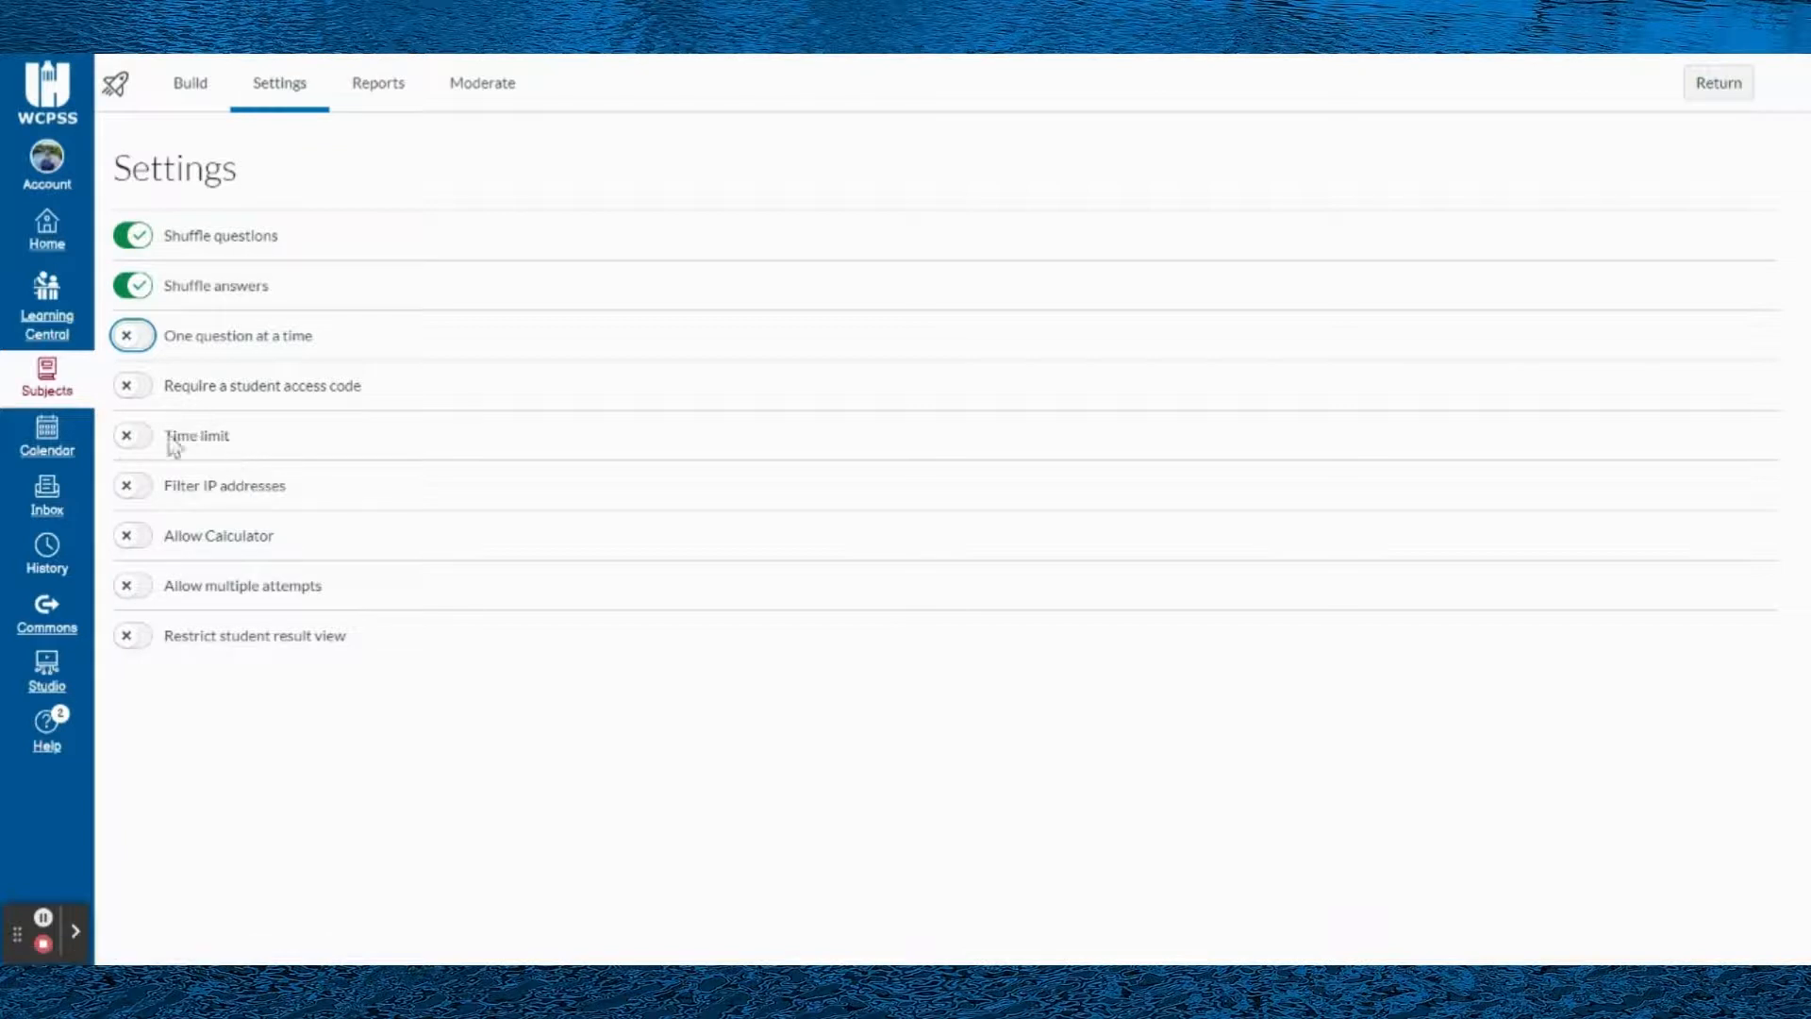
click(129, 441)
click(130, 443)
- View the quiz's Reports and Moderate pages, and return to building the quiz at the first questions
click(366, 82)
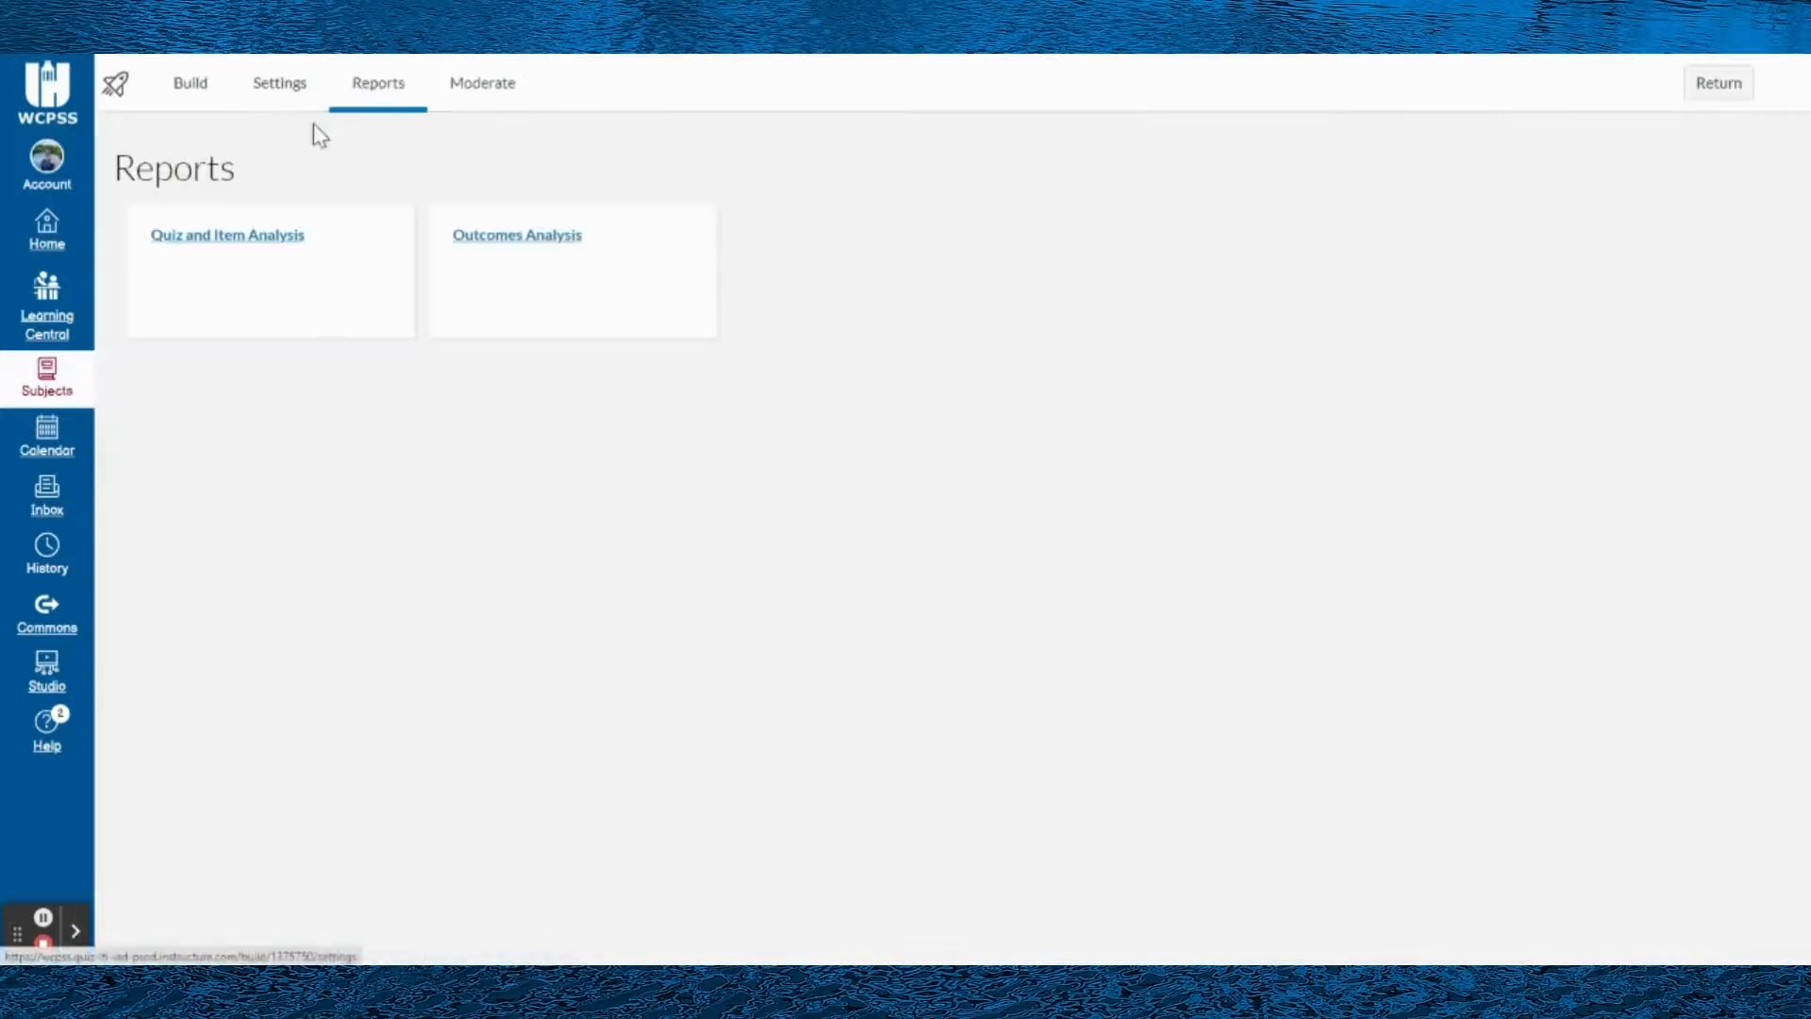
click(497, 94)
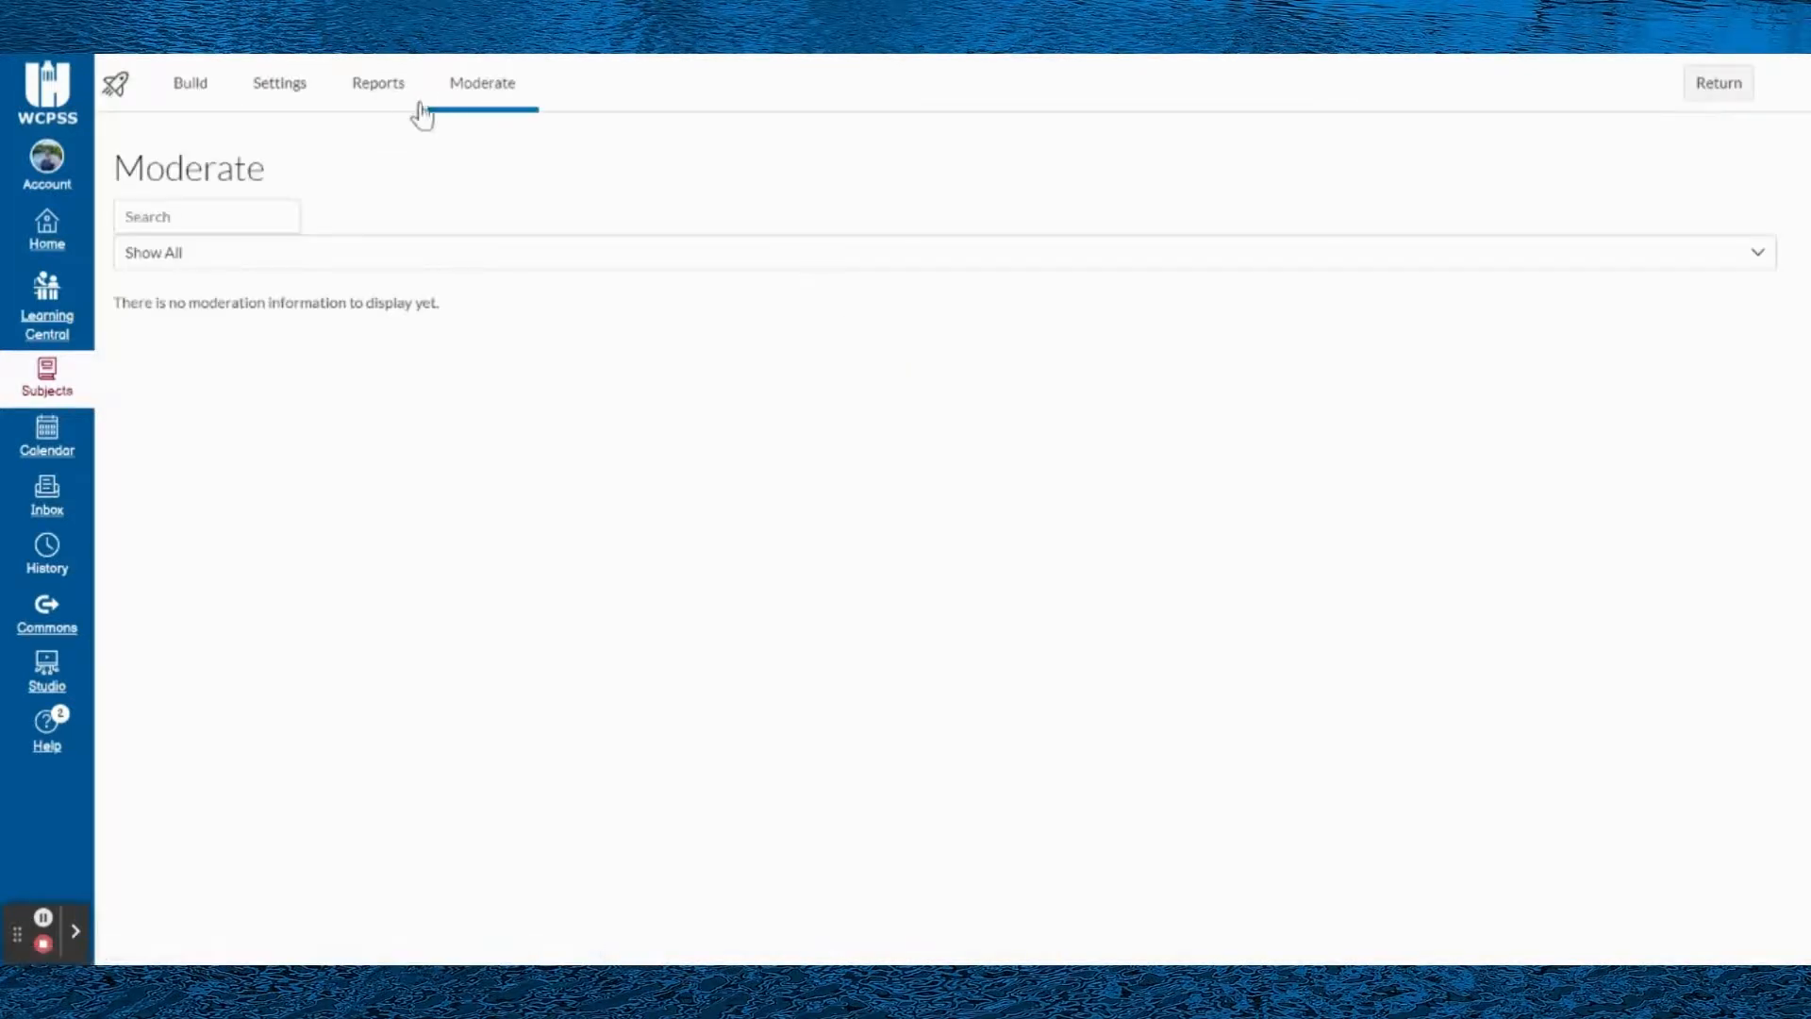
click(283, 87)
click(179, 94)
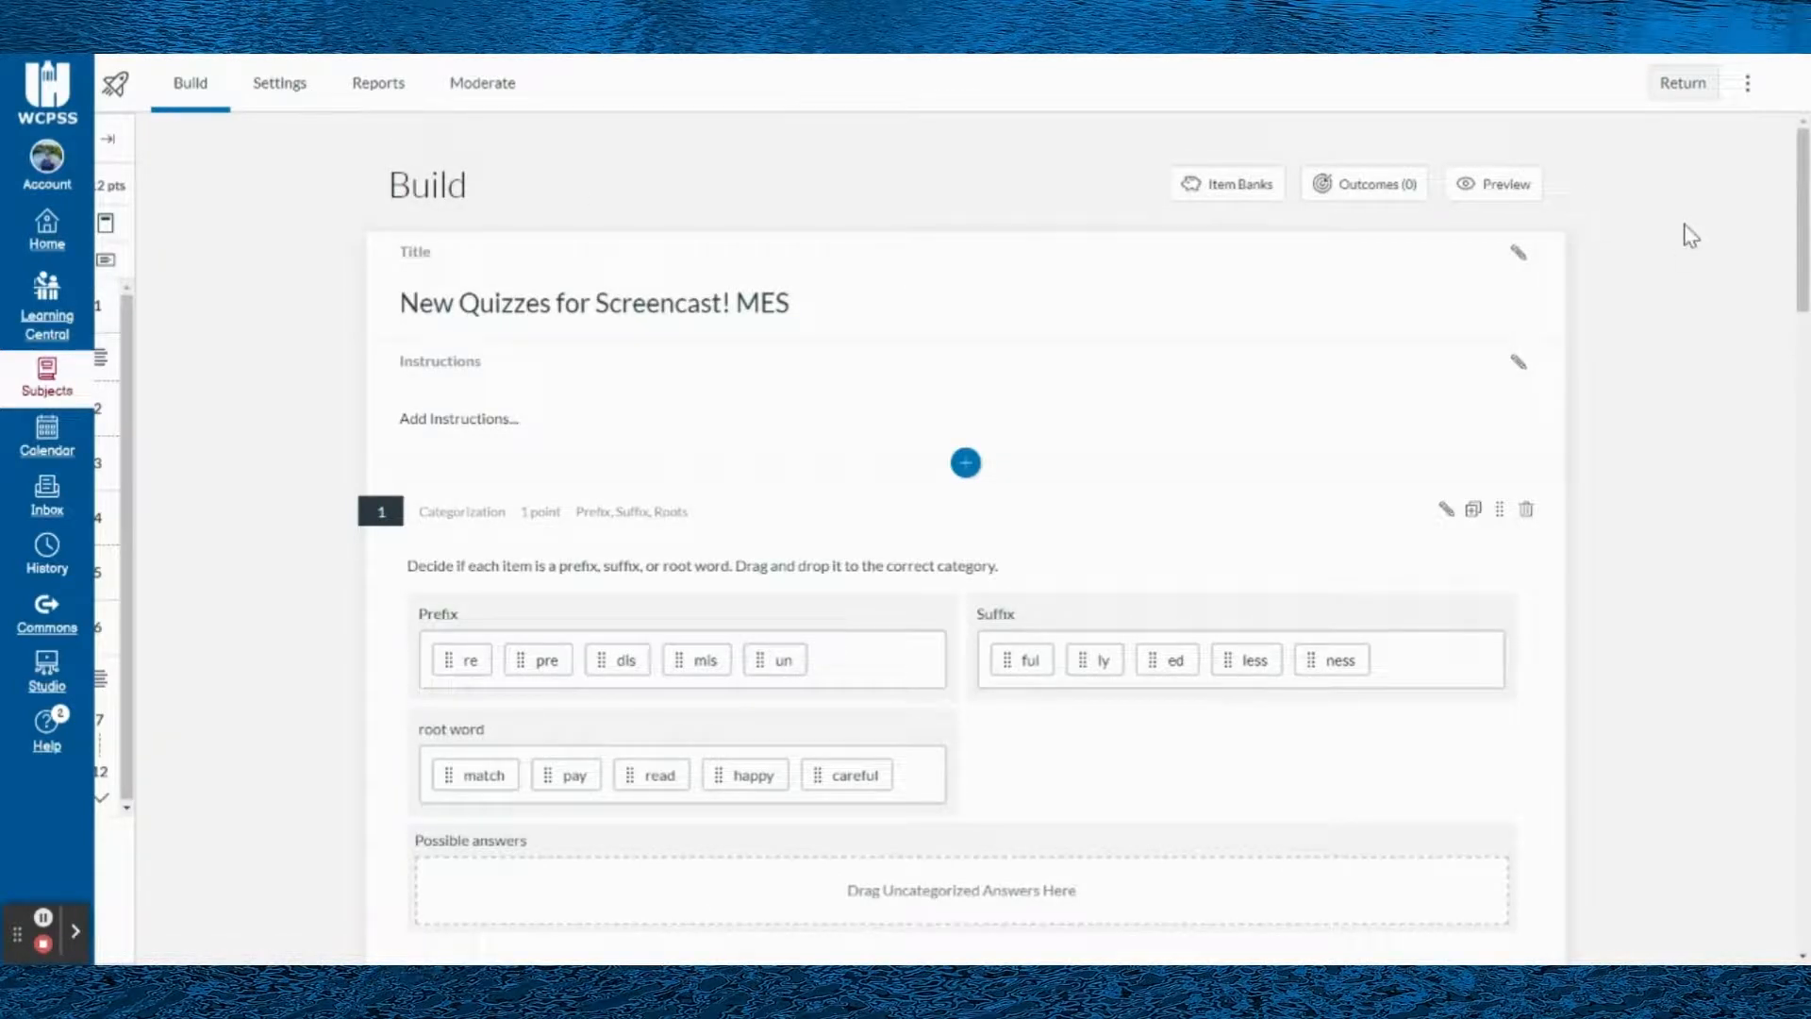
scroll(1699, 389, down, 4)
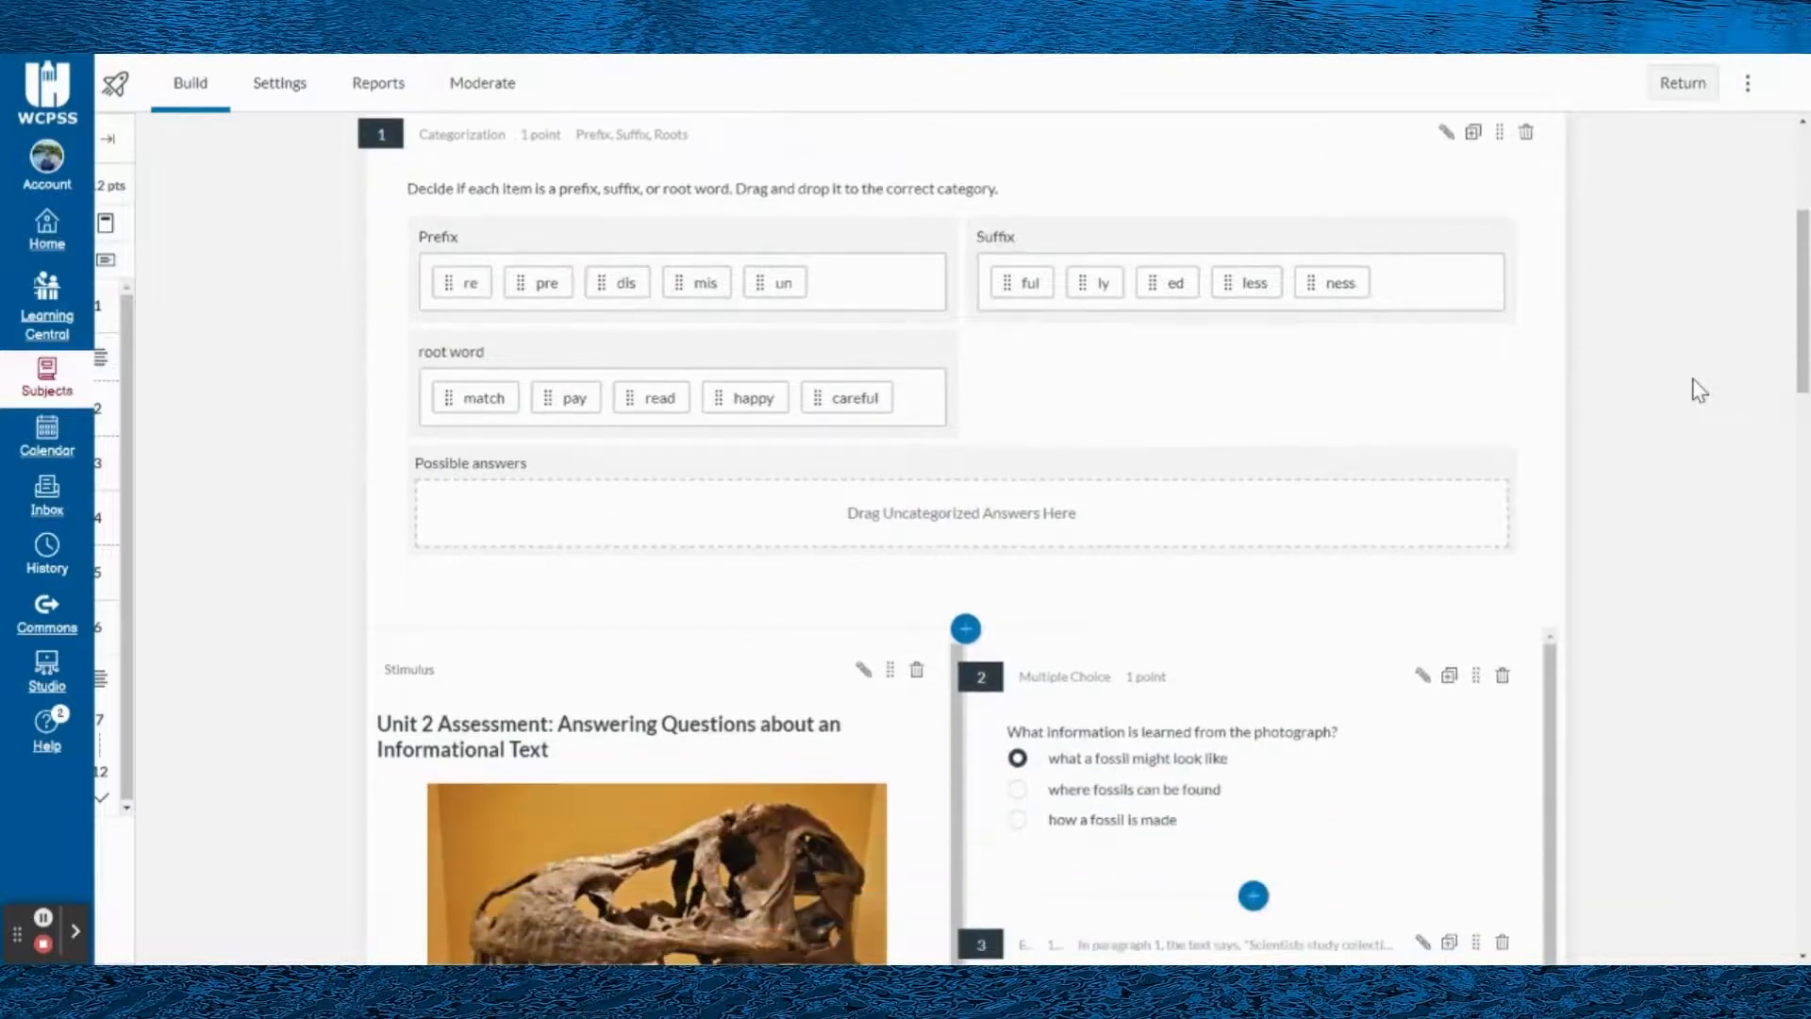